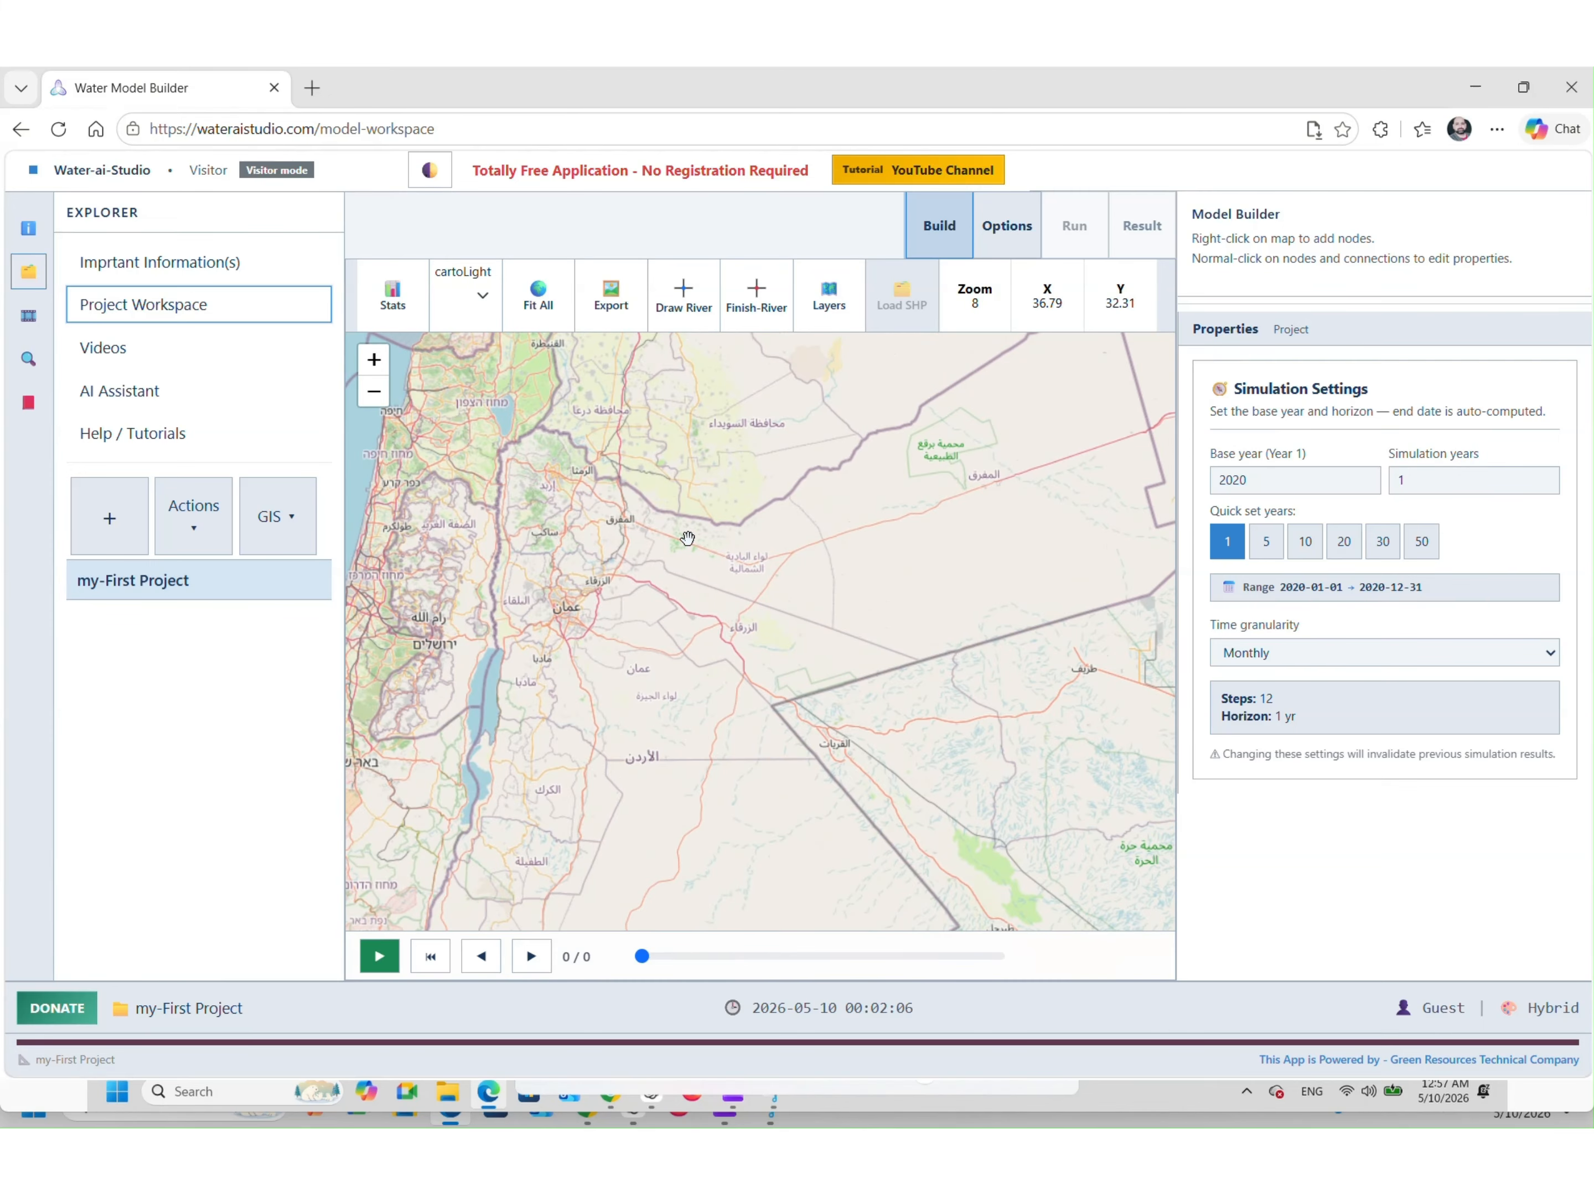
Centre the map on northern Jordan, browse the Add Node menu's node types, then enter river-drawing mode
{"action": "left_click_drag", "start_coordinate": [792, 556], "coordinate": [728, 610]}
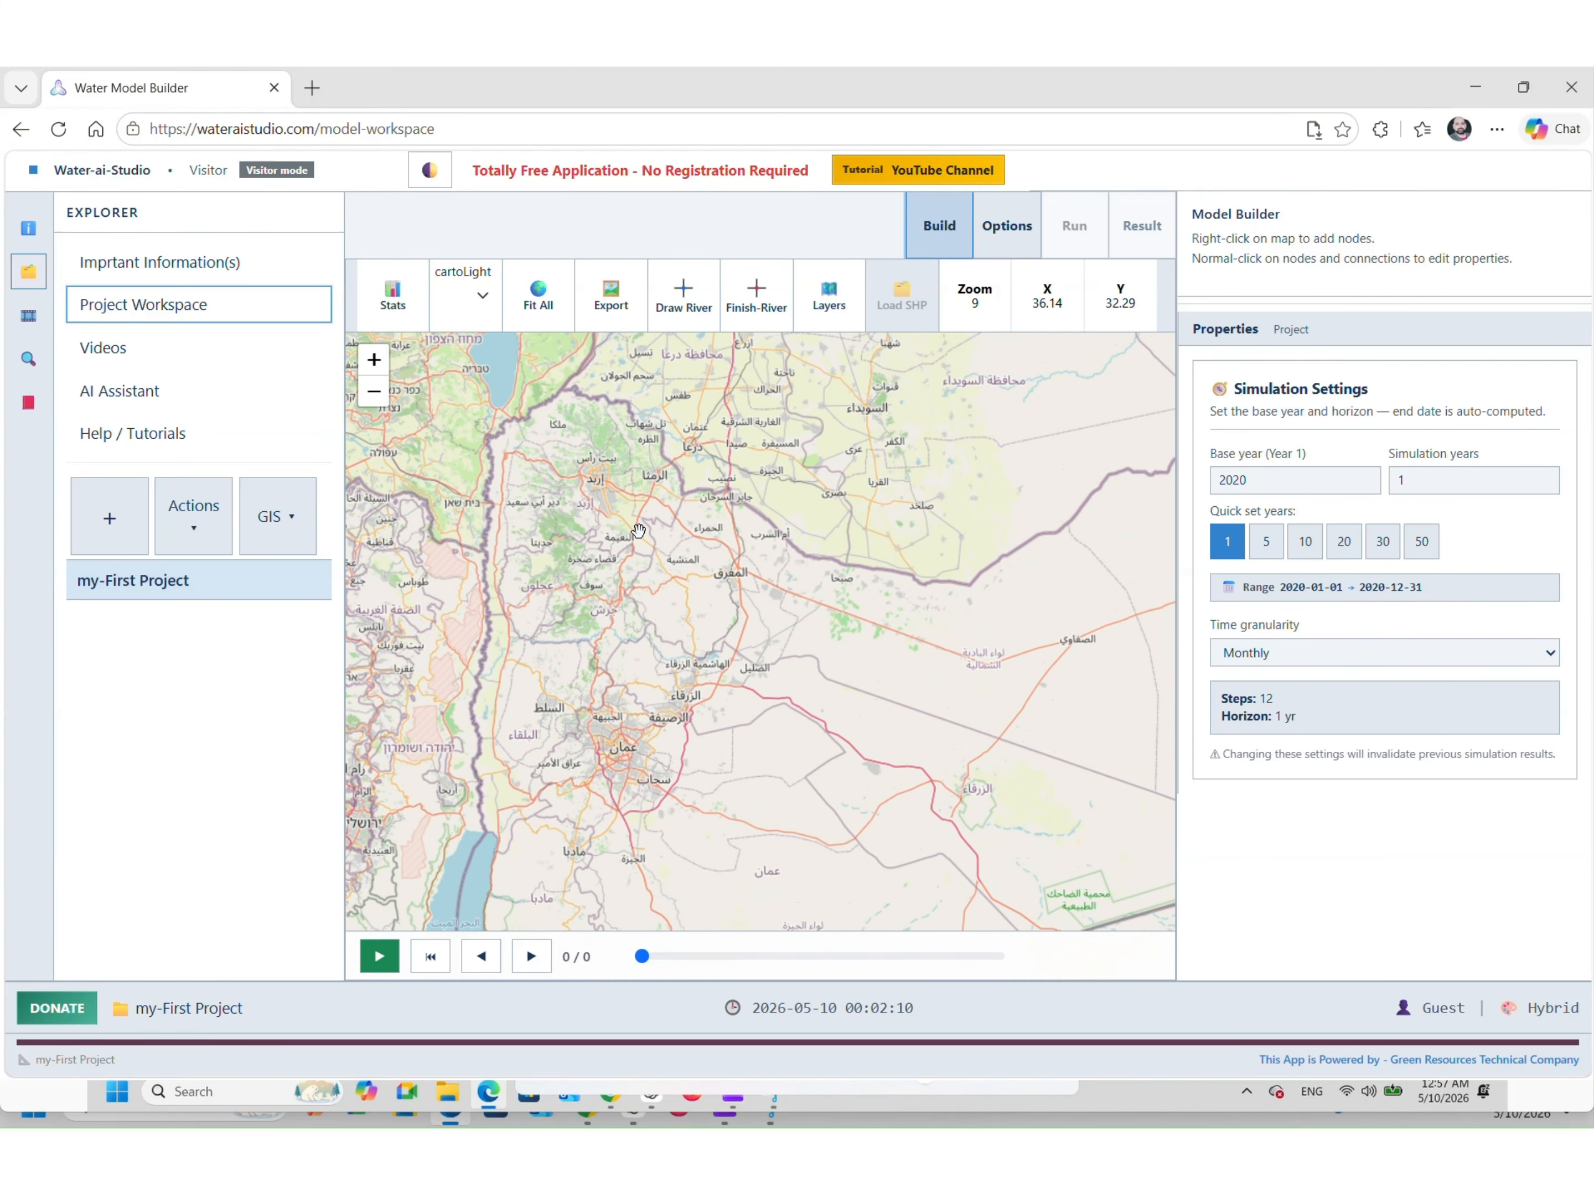
{"action": "right_click", "coordinate": [570, 481]}
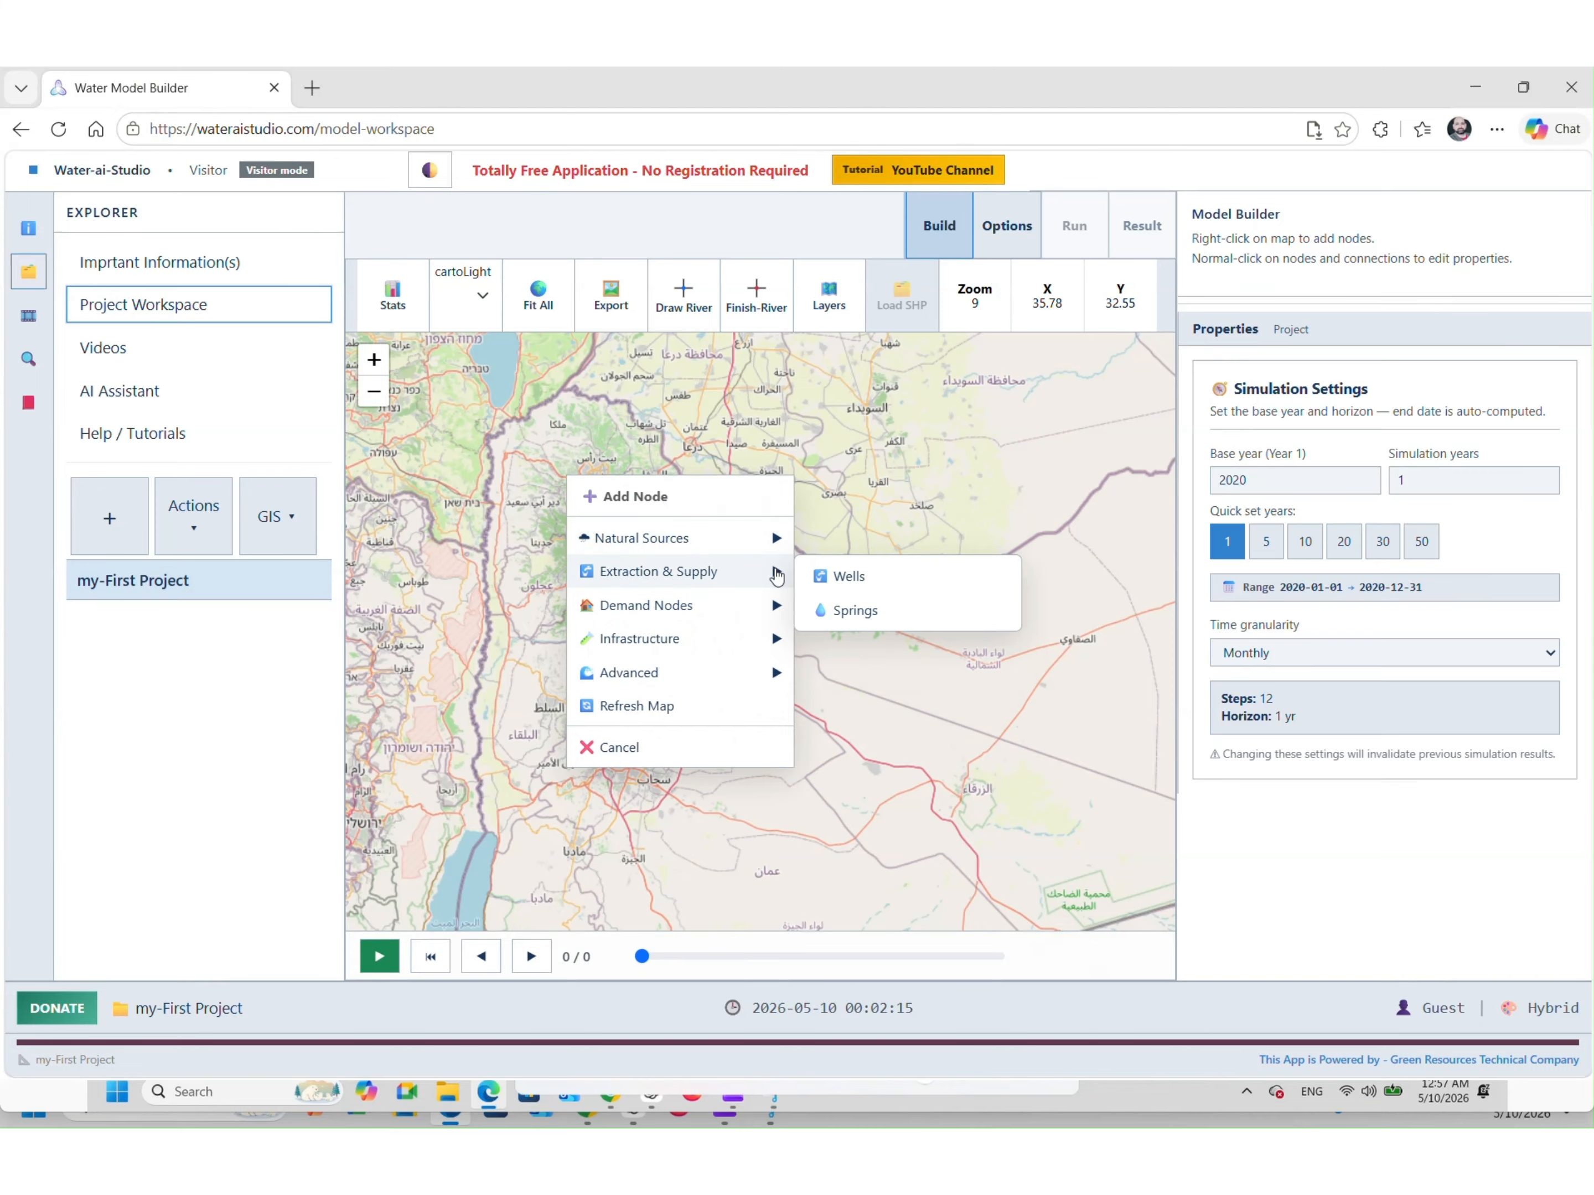
{"action": "mouse_move", "coordinate": [757, 605]}
{"action": "mouse_move", "coordinate": [755, 674]}
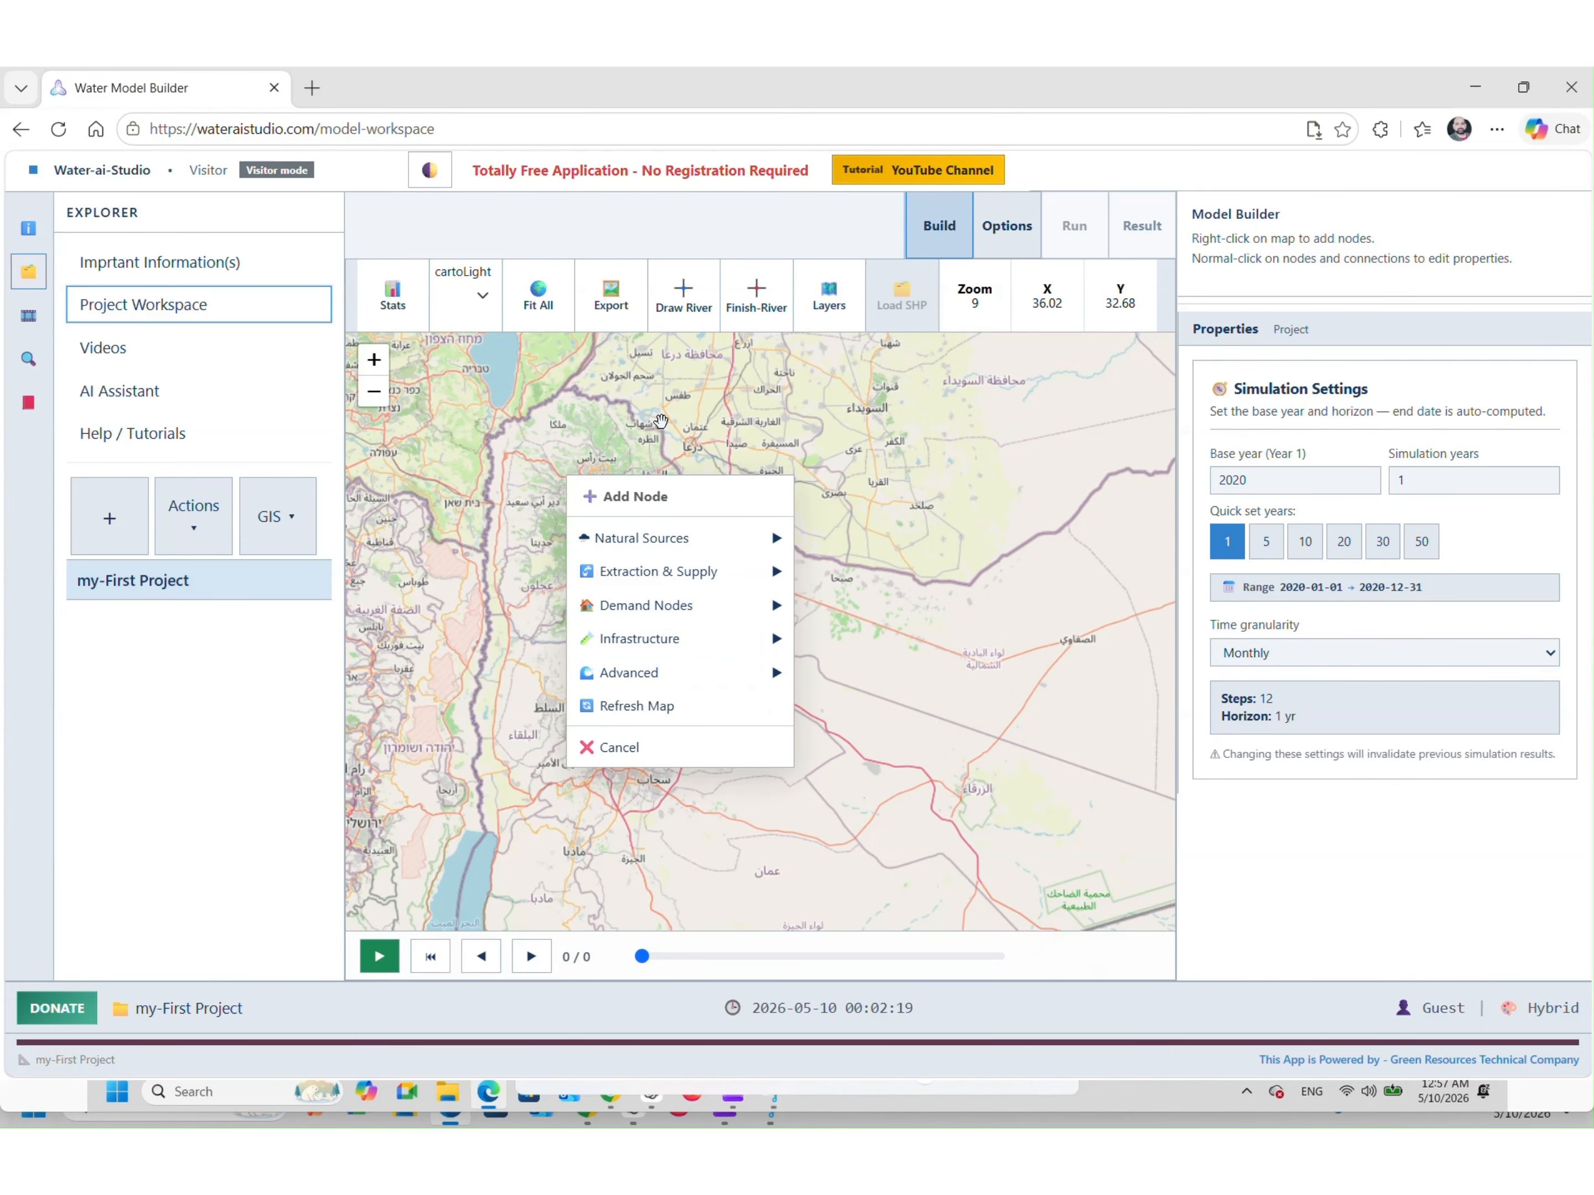
{"action": "left_click", "coordinate": [654, 434]}
{"action": "left_click", "coordinate": [680, 300]}
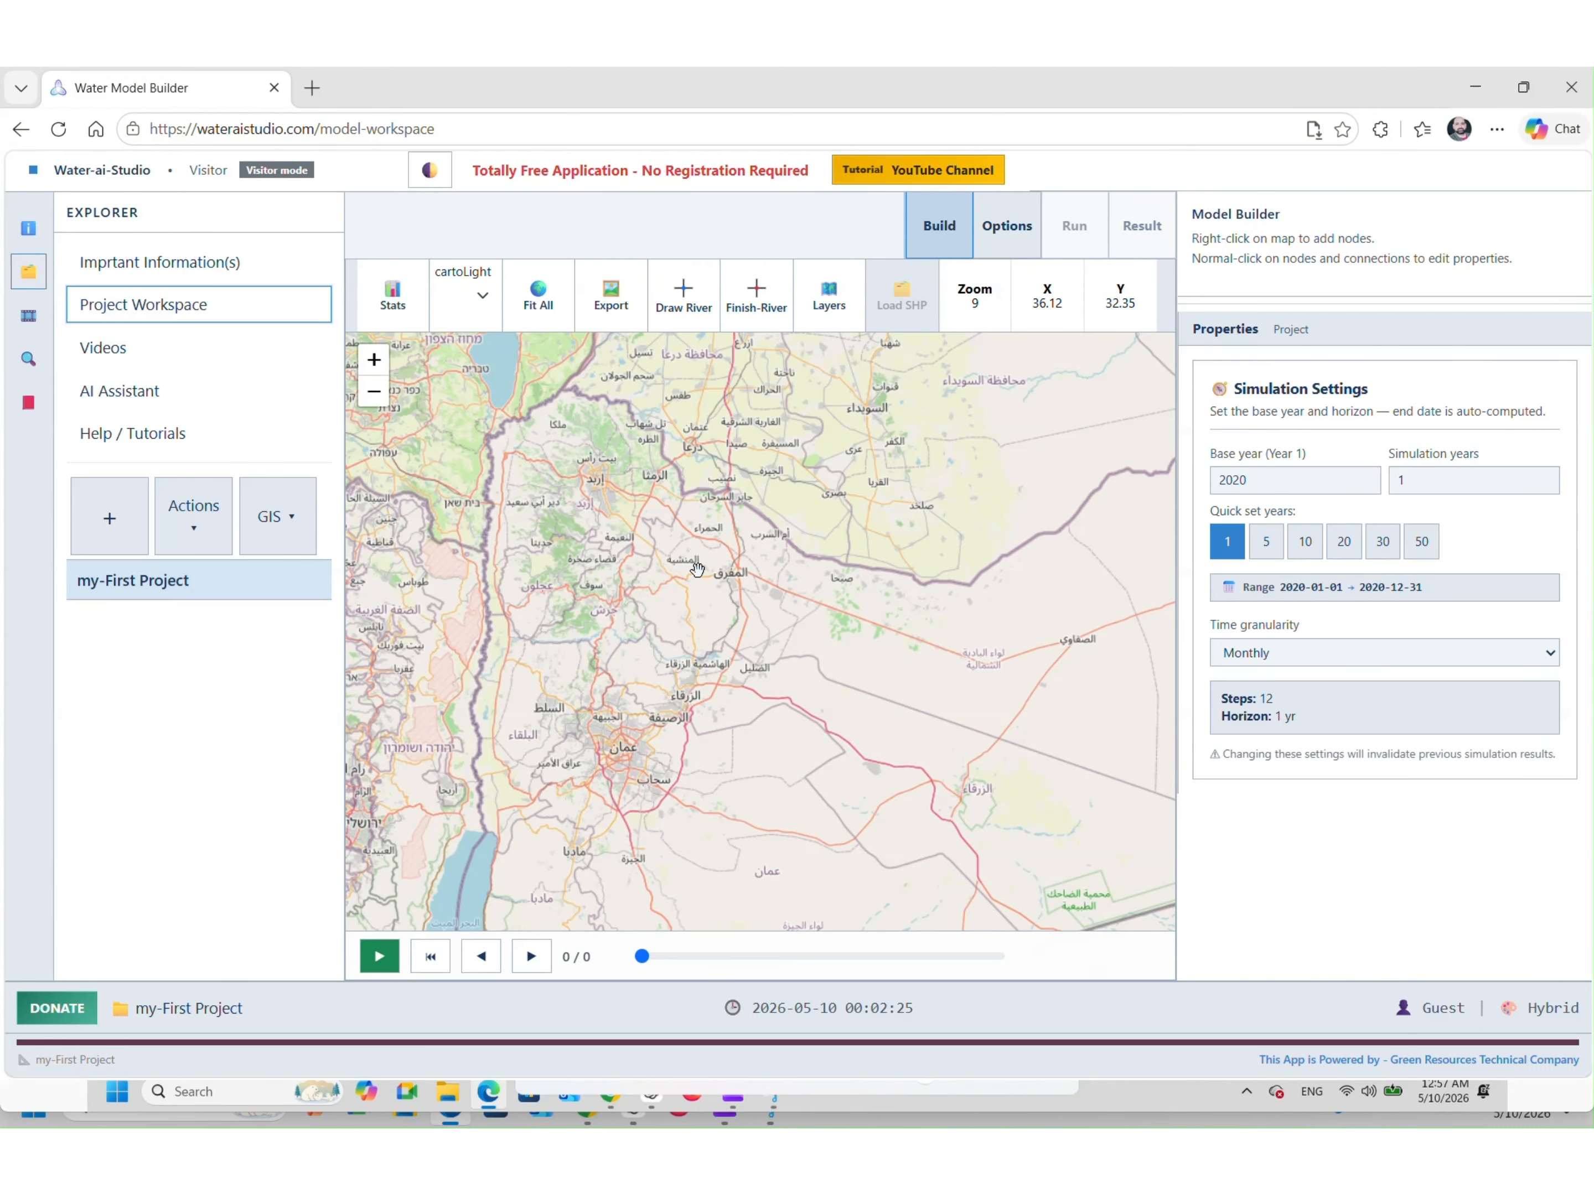
{"action": "left_click", "coordinate": [538, 297]}
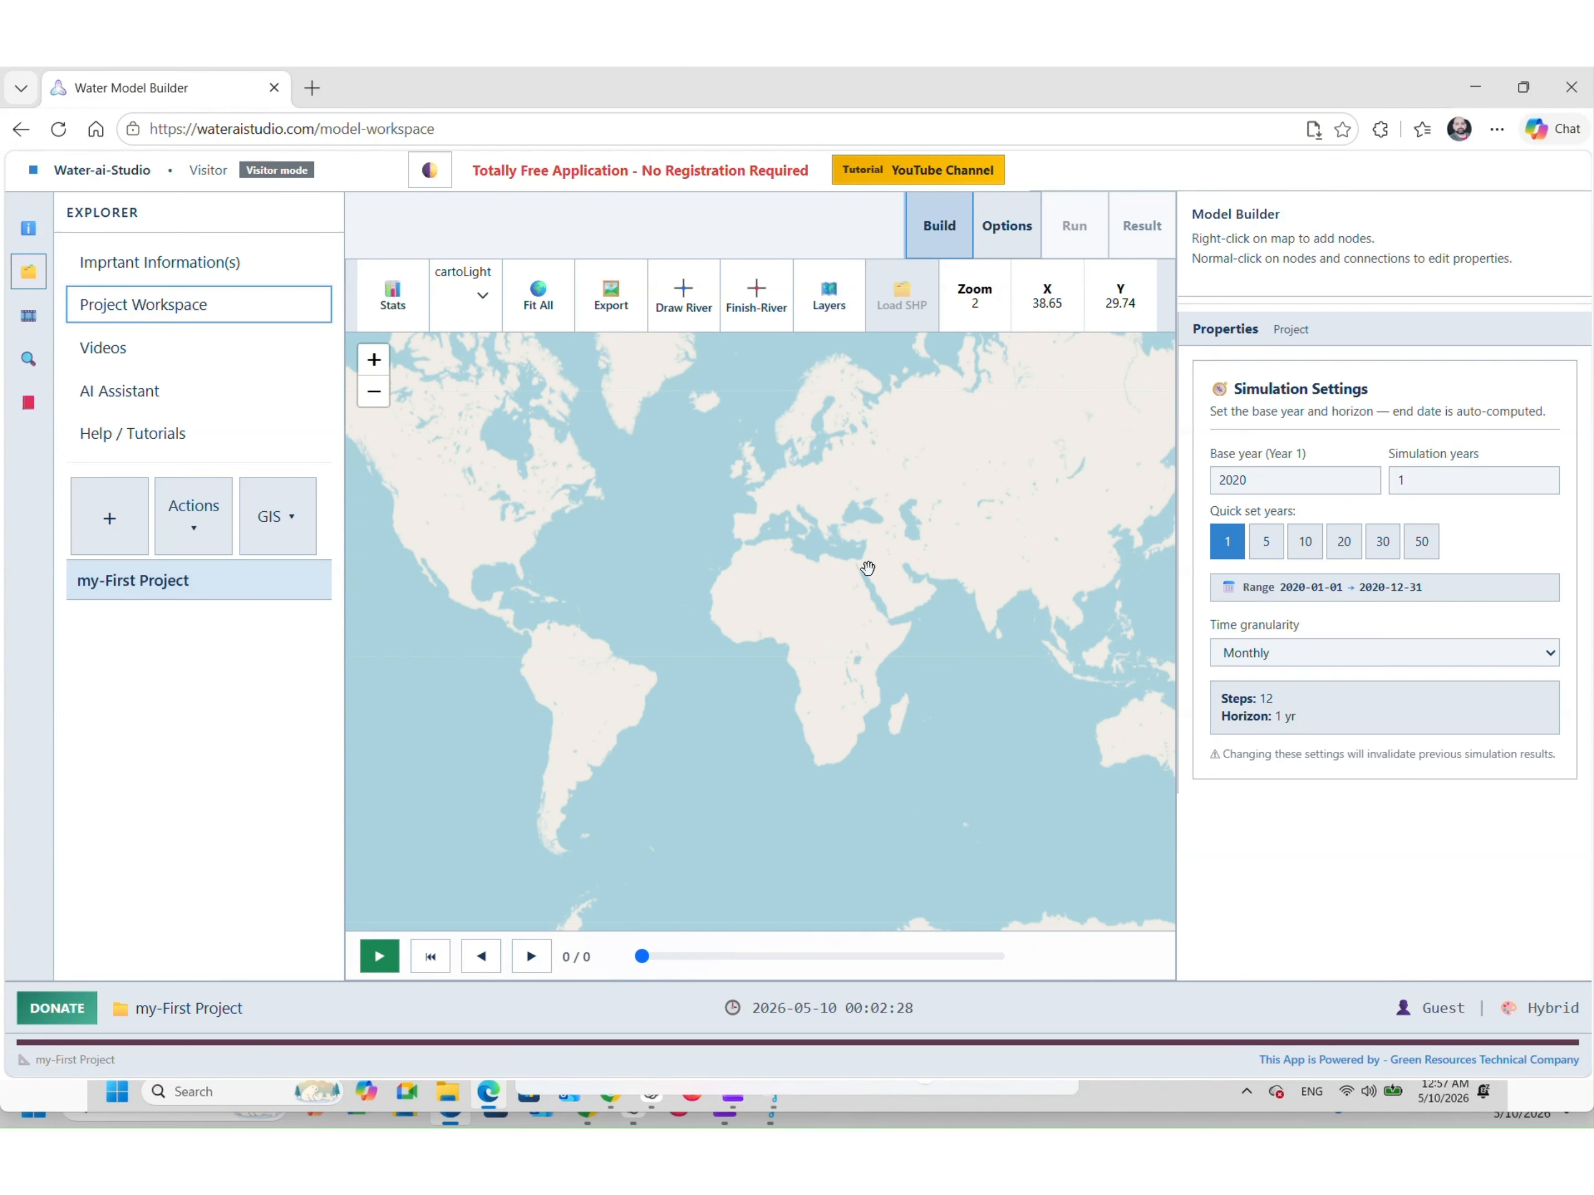
{"action": "scroll", "coordinate": [868, 567], "scroll_direction": "up", "scroll_amount": 5}
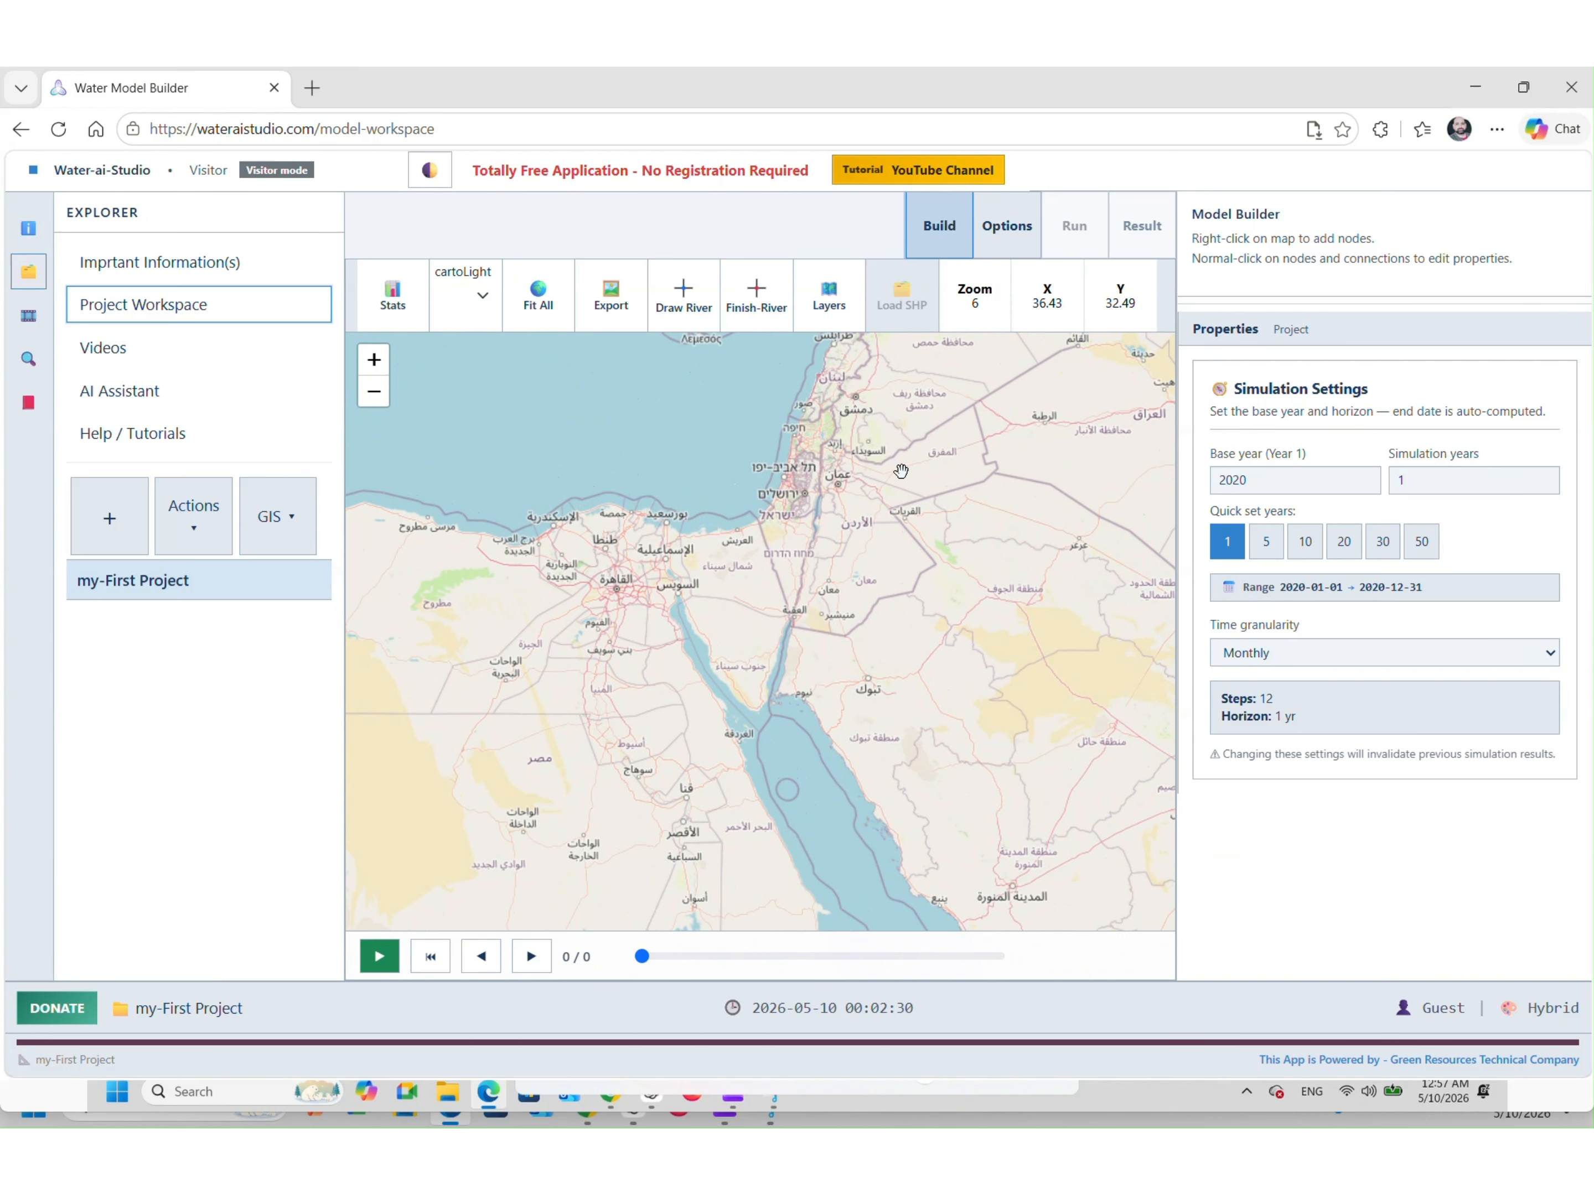
{"action": "scroll", "coordinate": [900, 471], "scroll_direction": "up", "scroll_amount": 3}
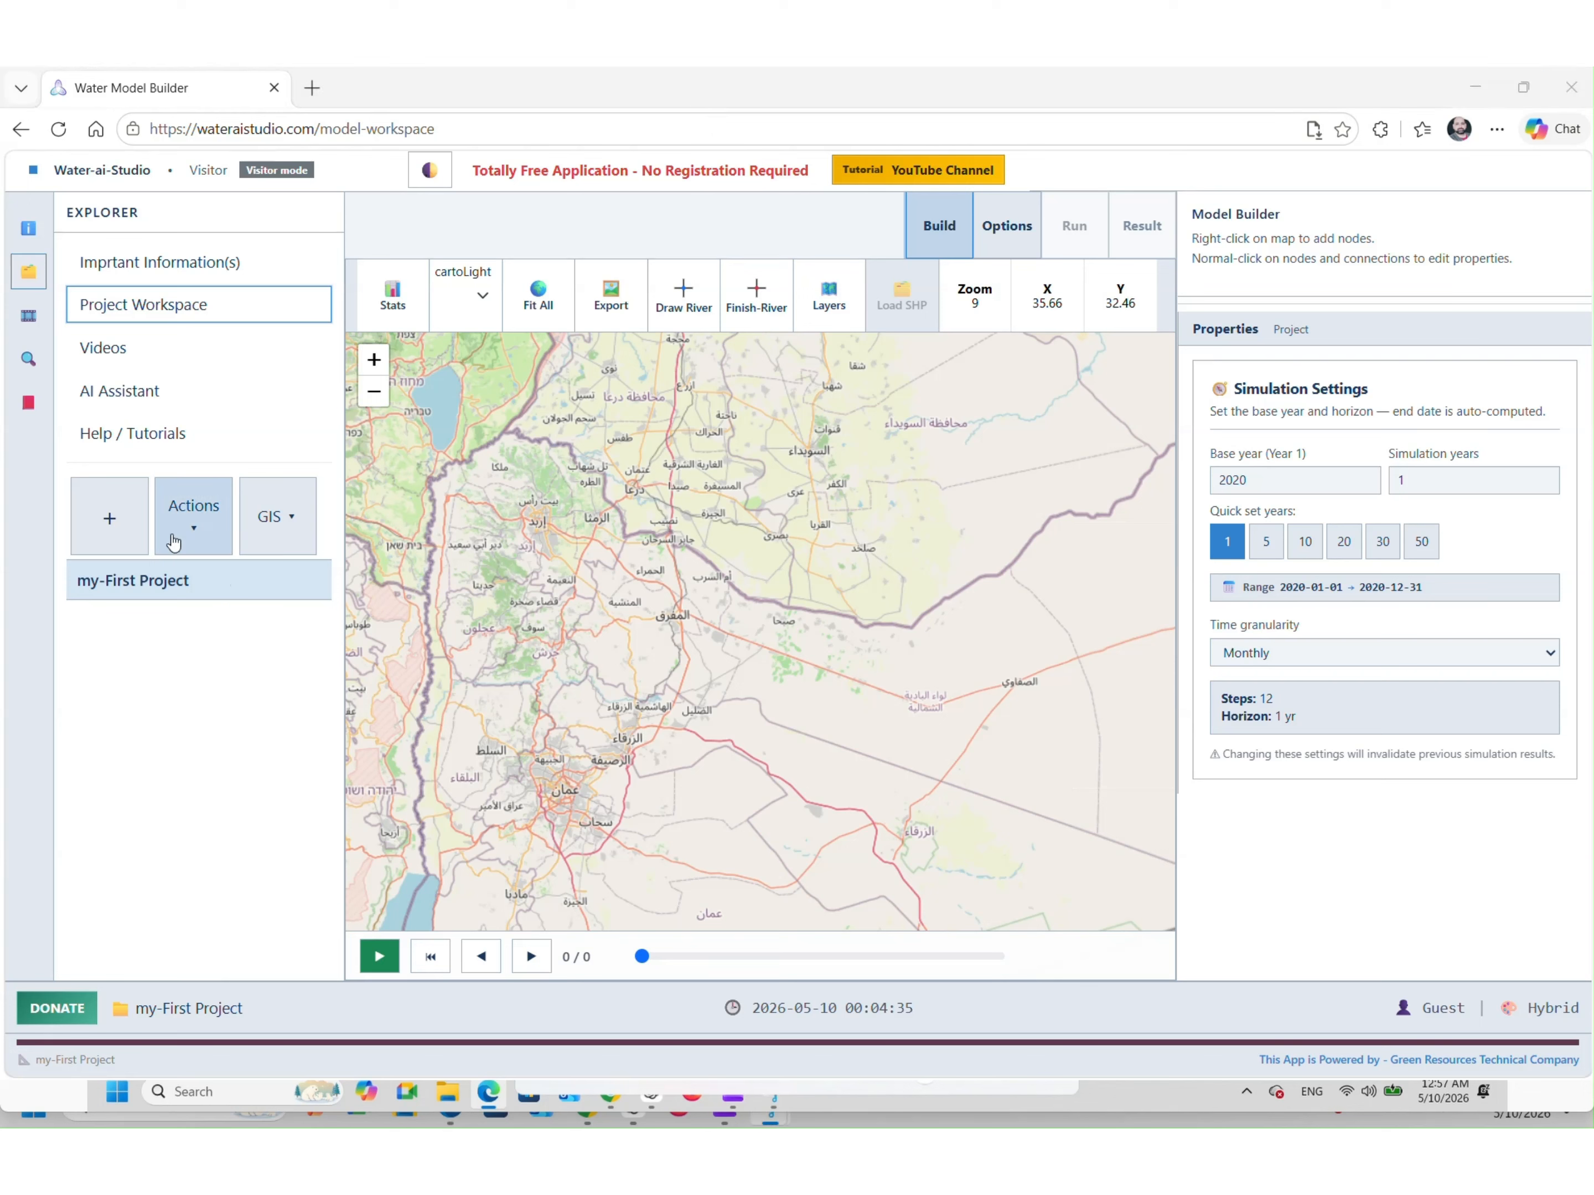
Save my-First Project to the local drive, then close all projects, saving again when asked
{"action": "left_click", "coordinate": [198, 519]}
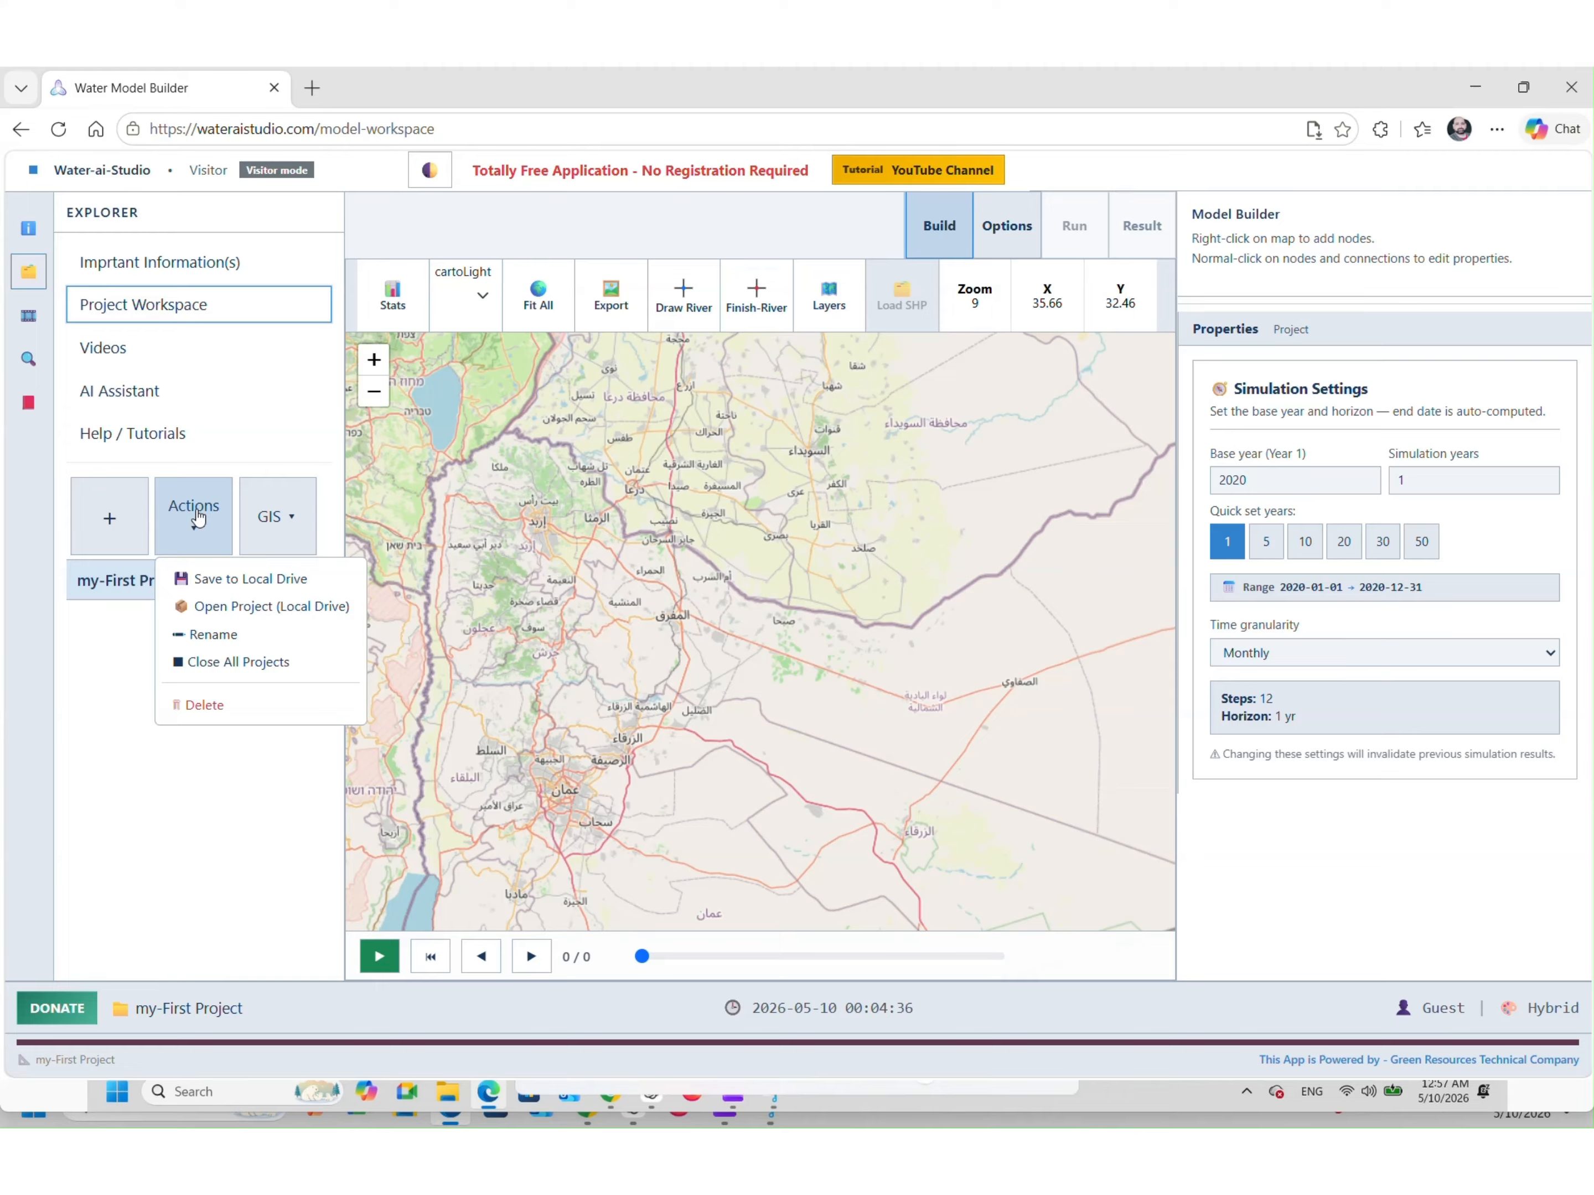
{"action": "left_click", "coordinate": [210, 579]}
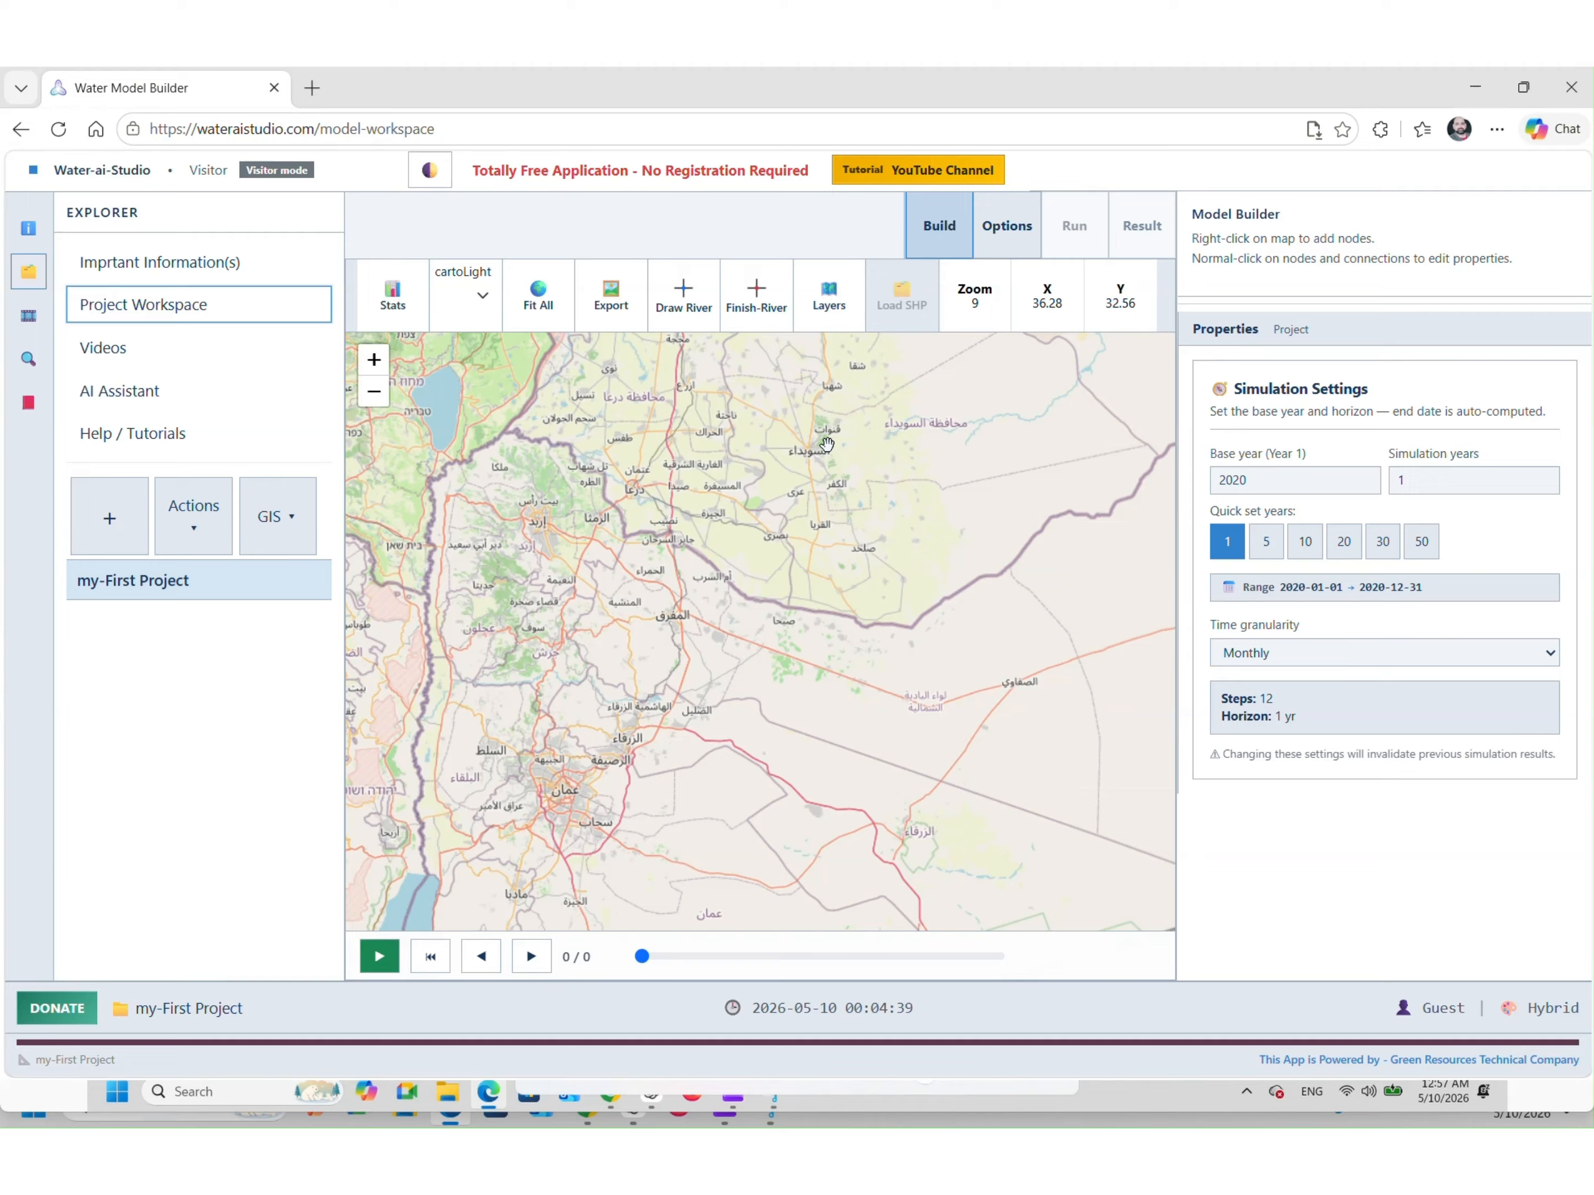
{"action": "left_click", "coordinate": [197, 528]}
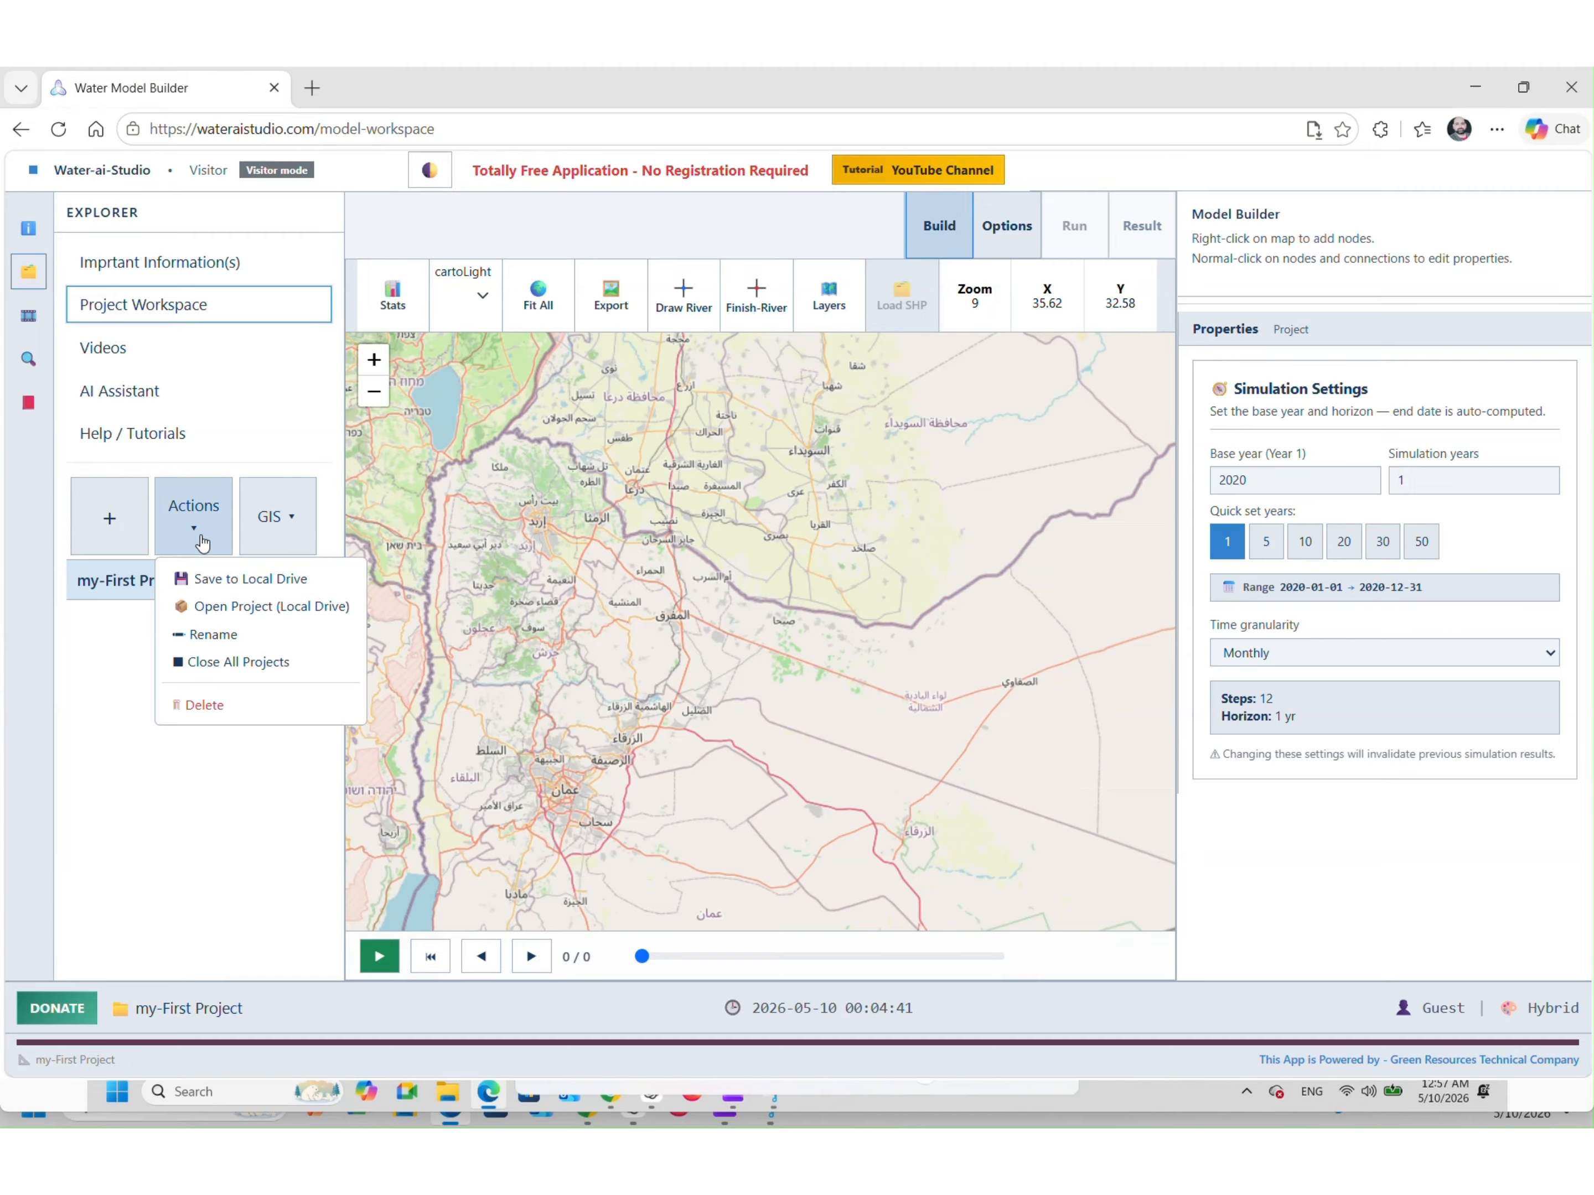
{"action": "left_click", "coordinate": [219, 669]}
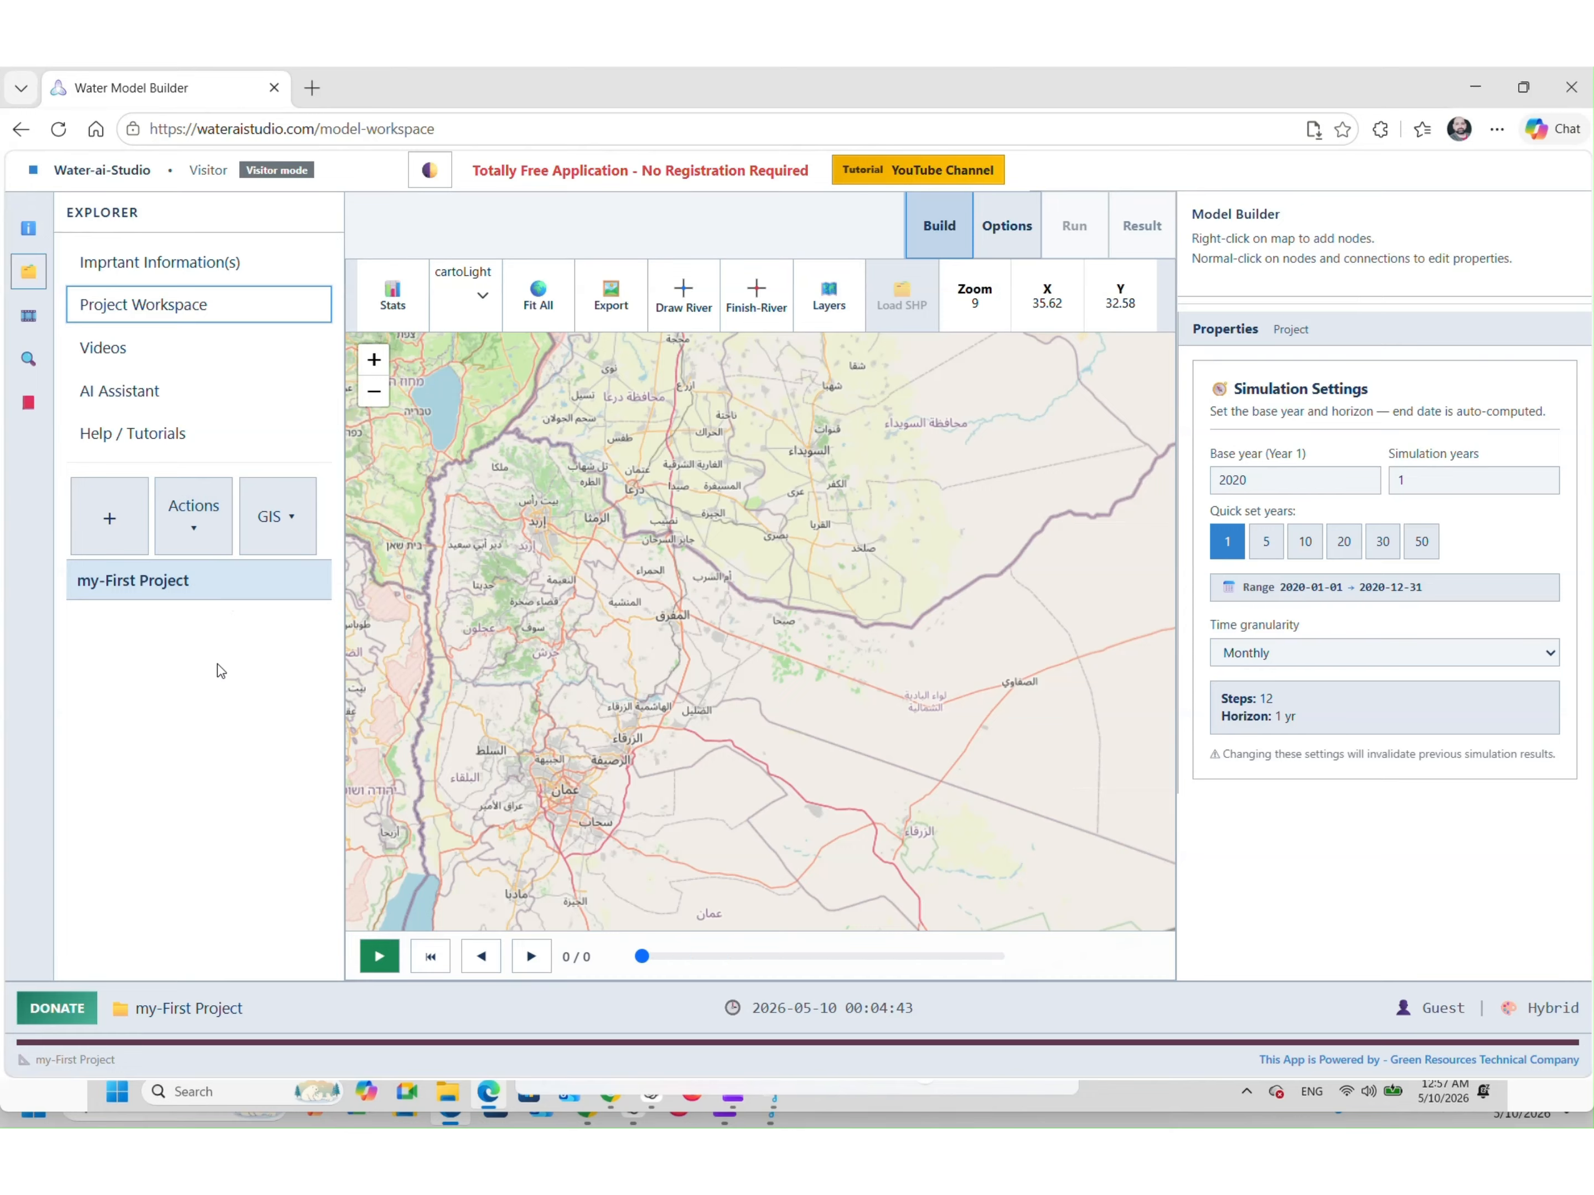
{"action": "left_click", "coordinate": [923, 291]}
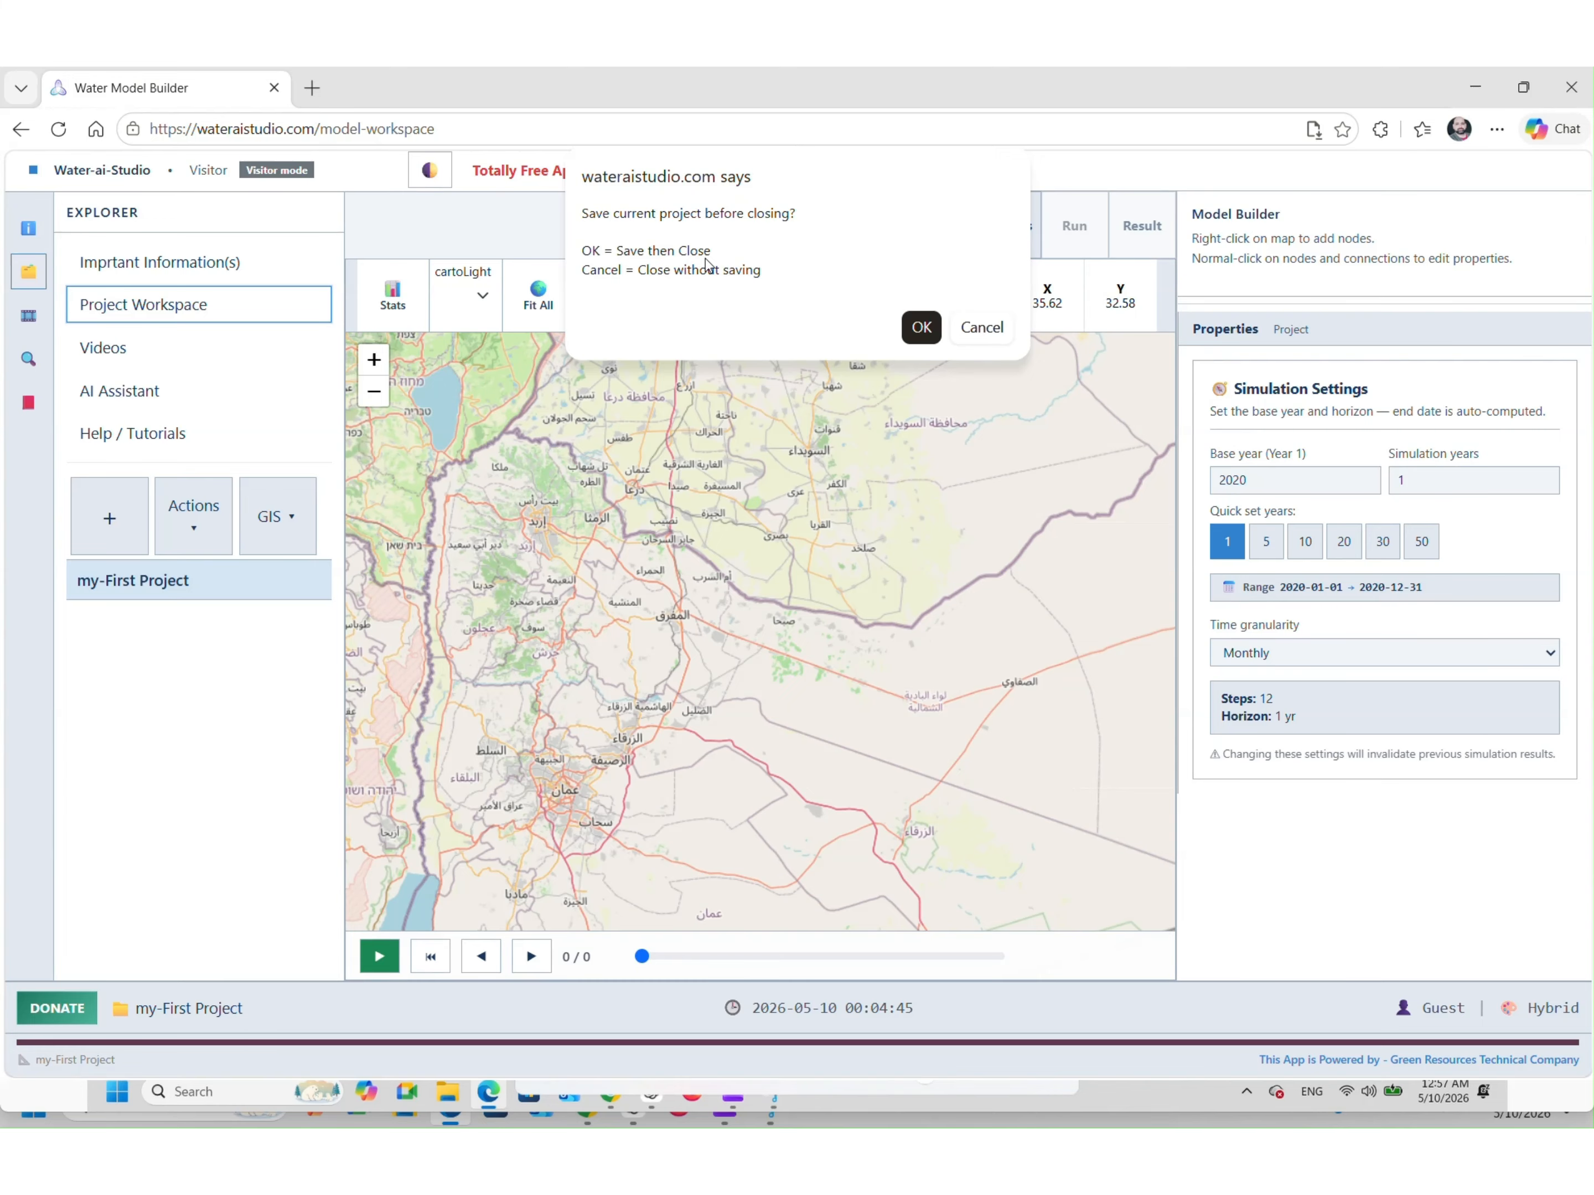
{"action": "left_click", "coordinate": [921, 327]}
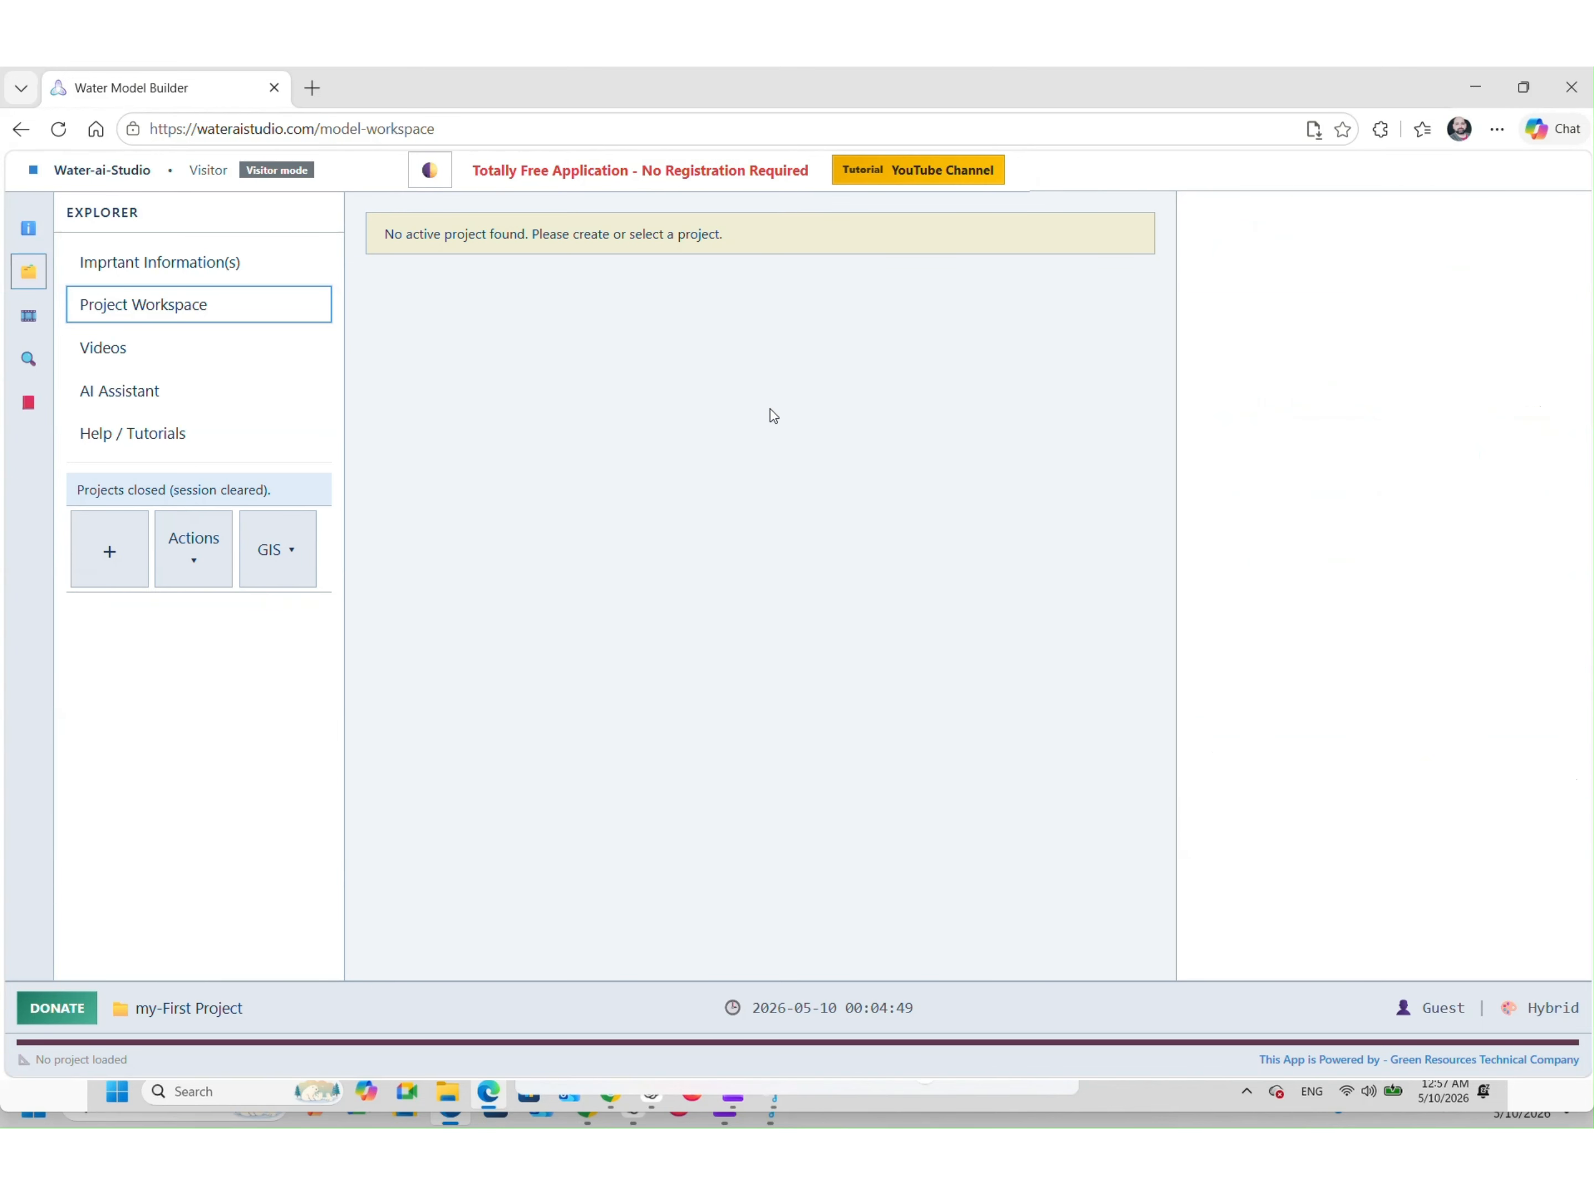
Load my-First Project.zip from the local drive back into the workspace
{"action": "left_click", "coordinate": [194, 534]}
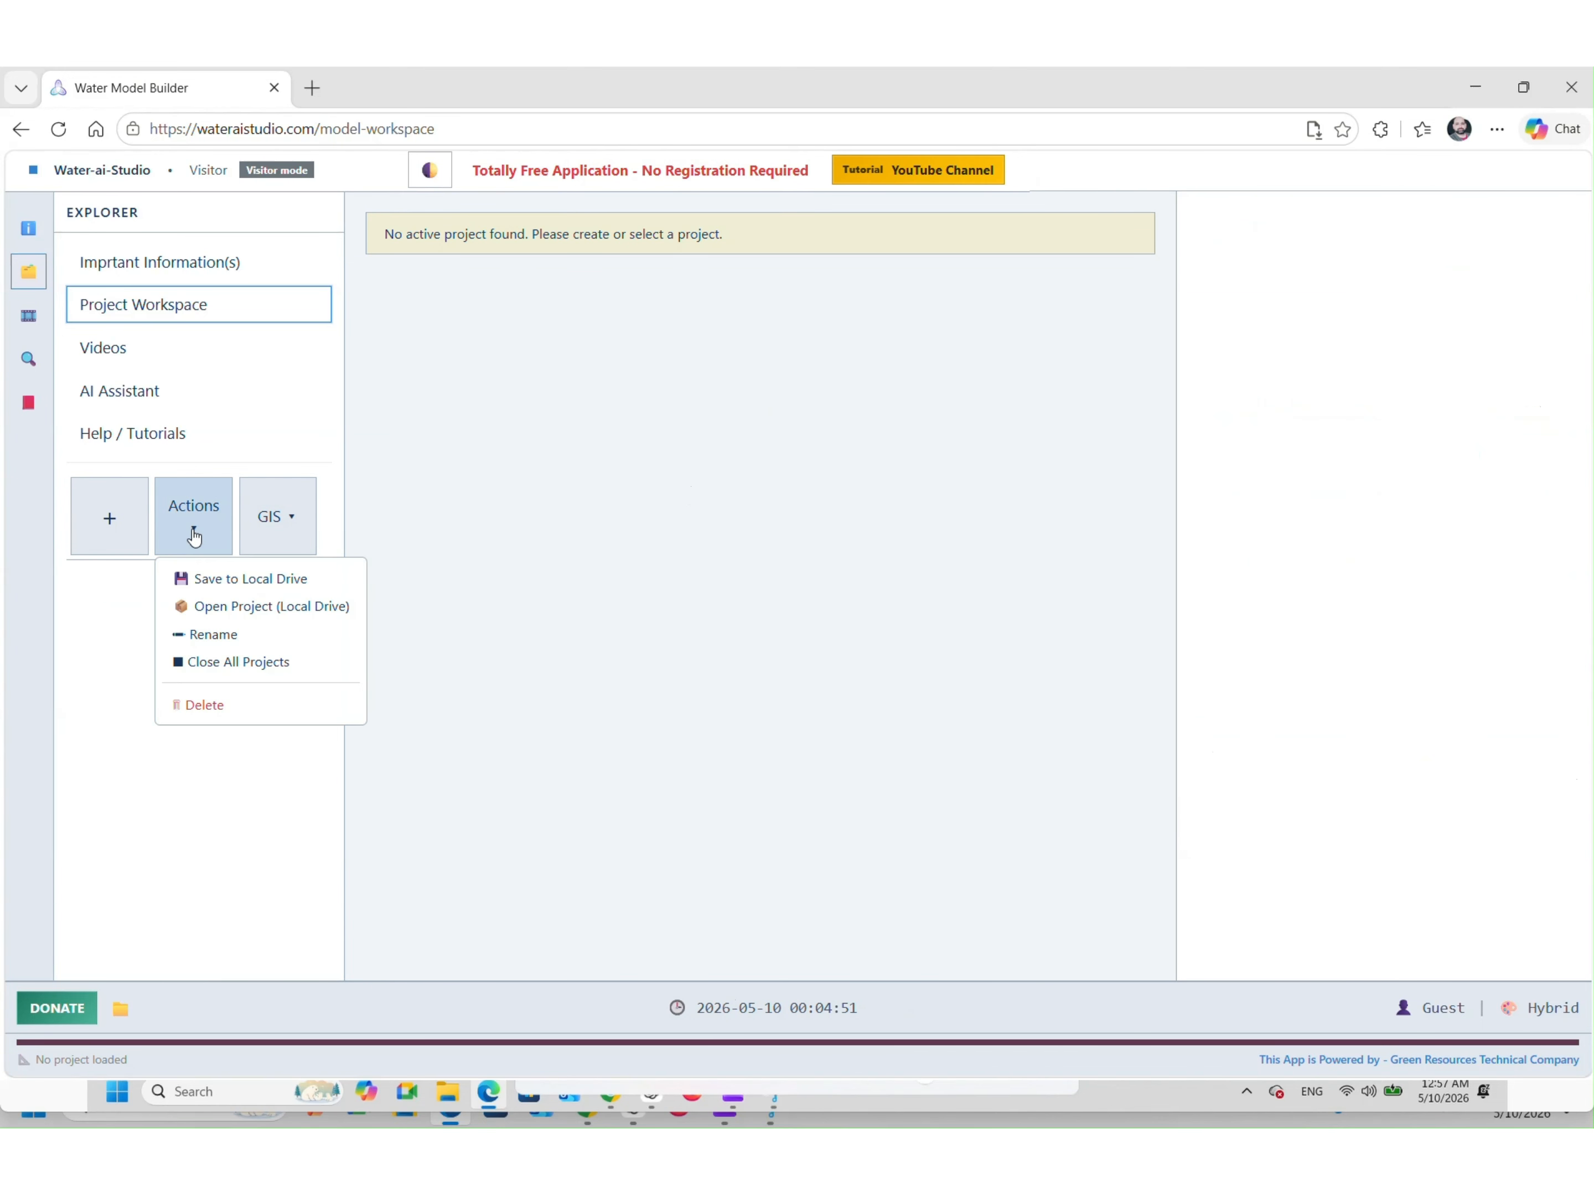
{"action": "left_click", "coordinate": [223, 606]}
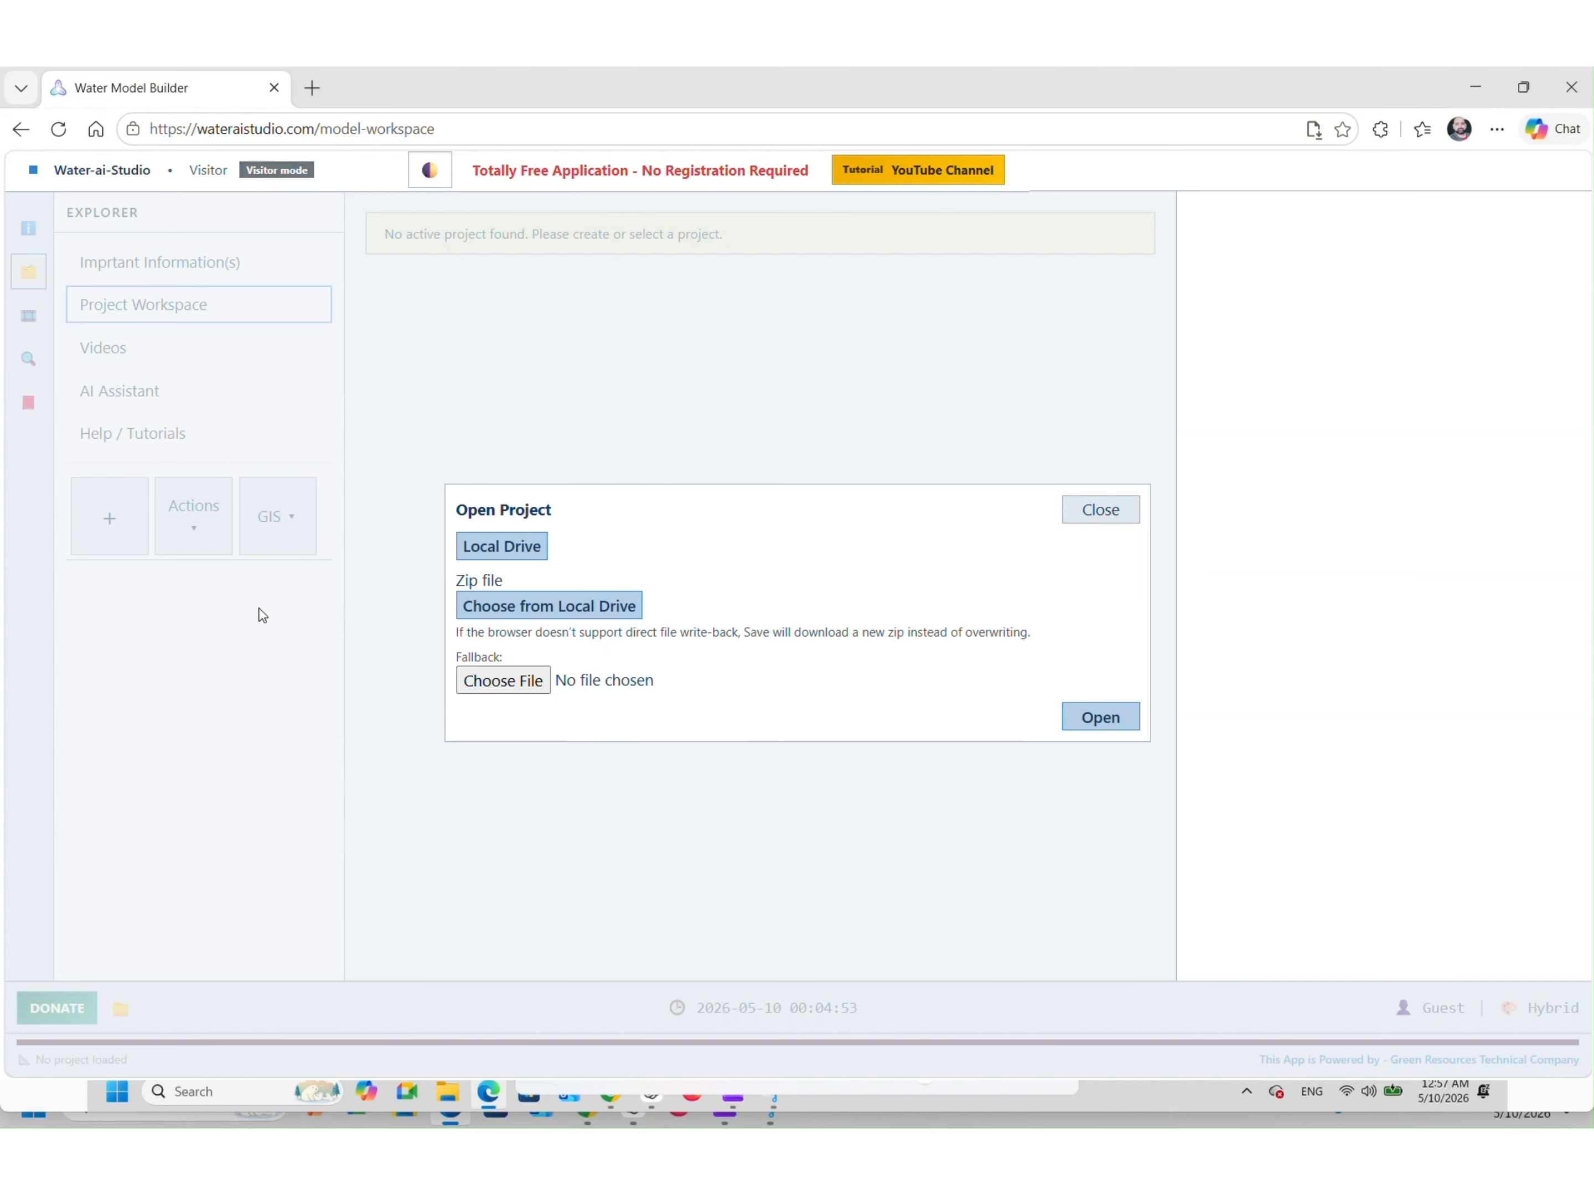
{"action": "left_click", "coordinate": [576, 612]}
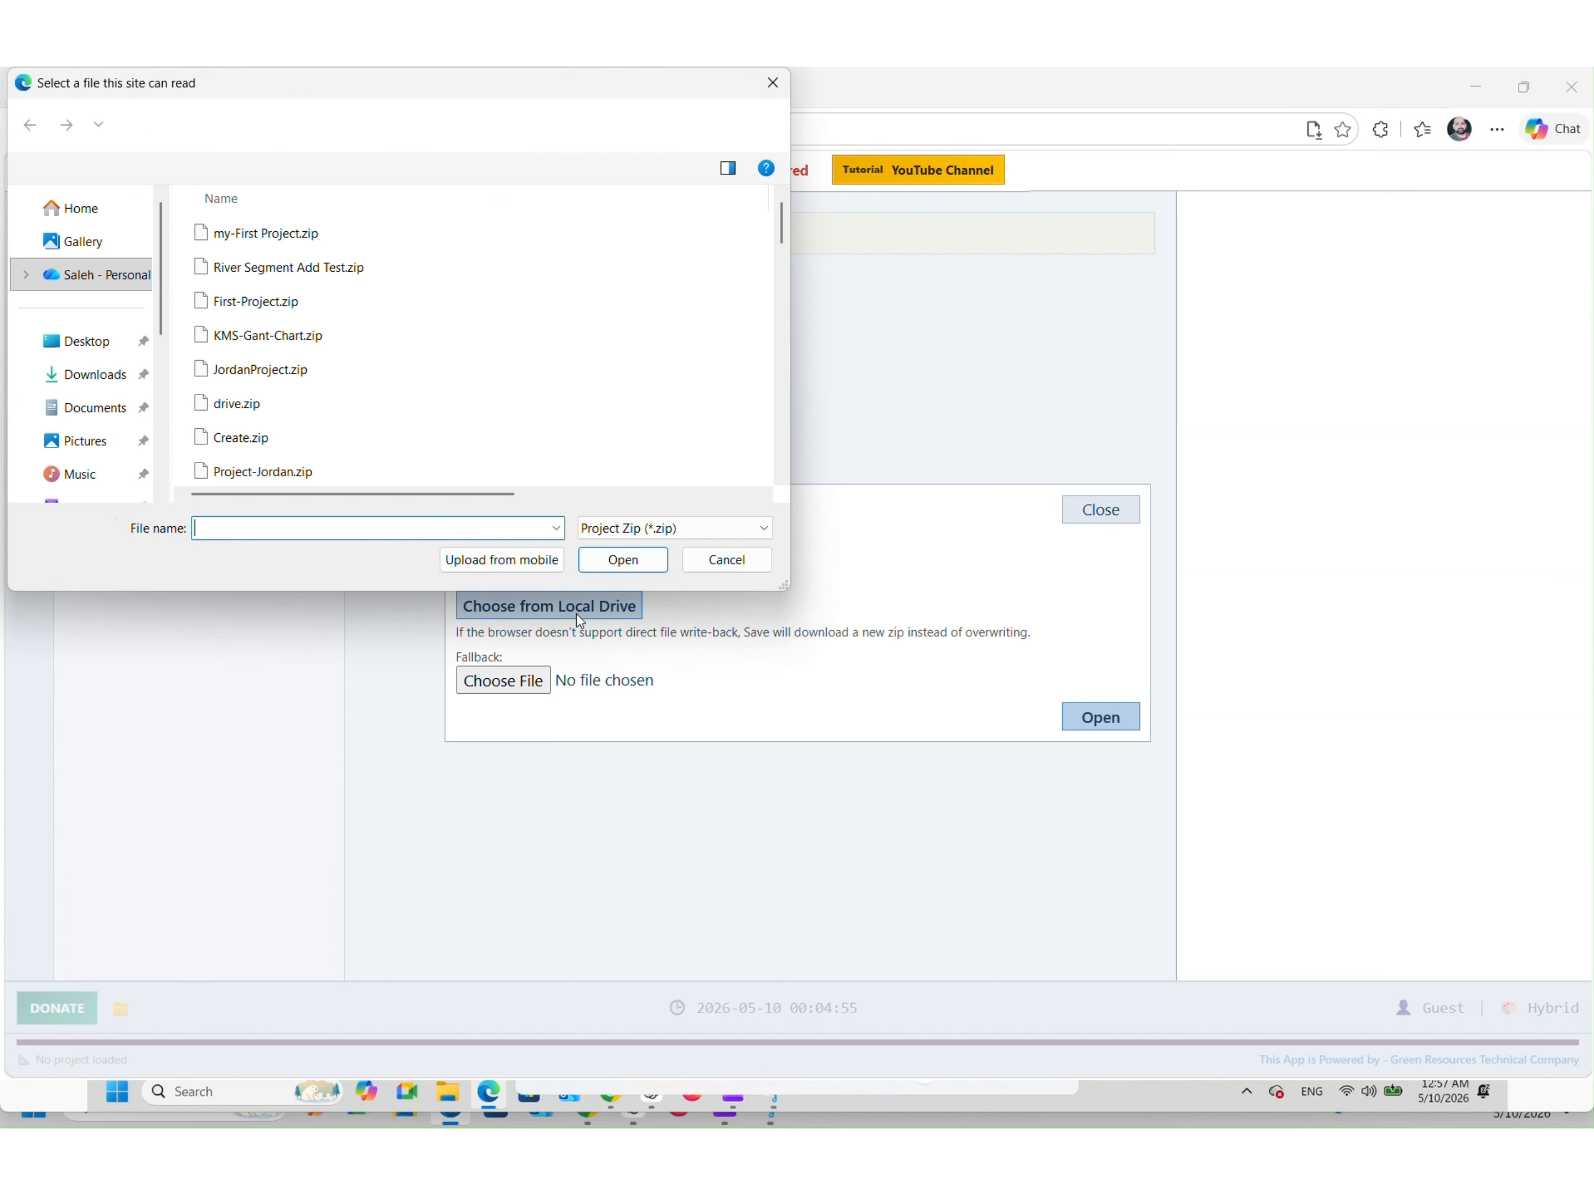
{"action": "double_click", "coordinate": [294, 236]}
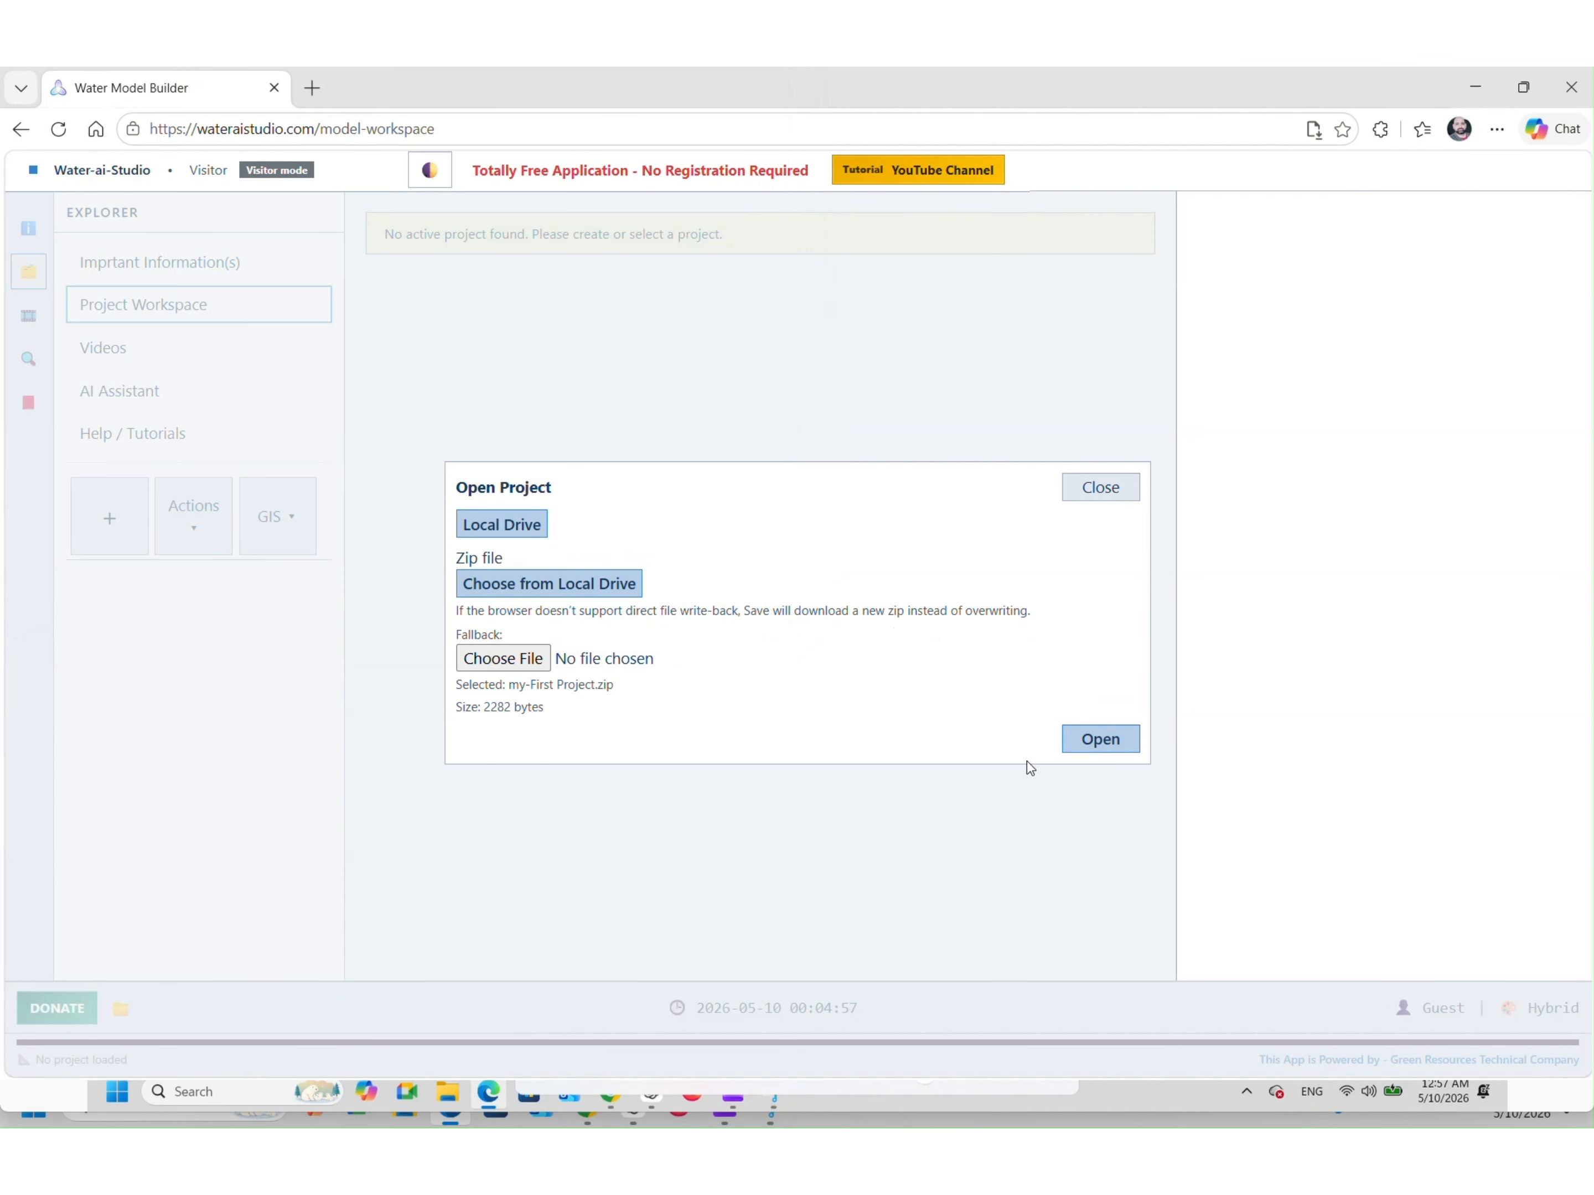
{"action": "left_click", "coordinate": [1095, 741]}
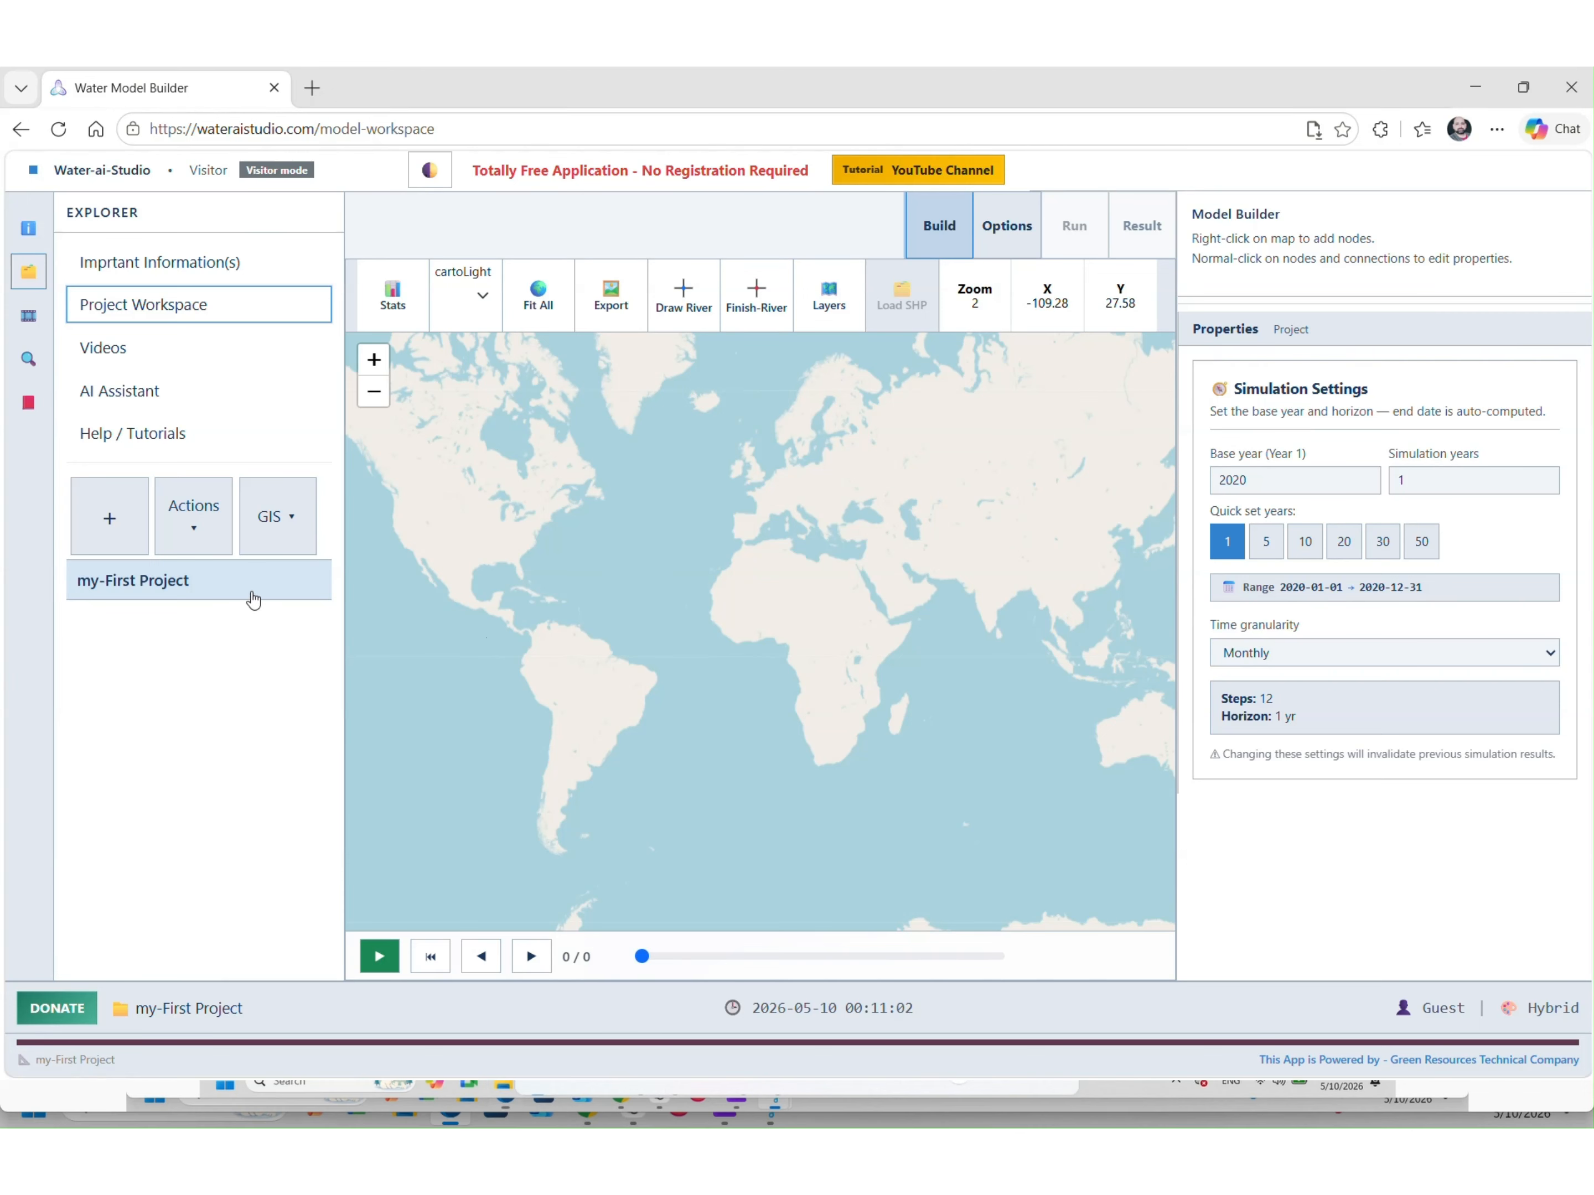
{"action": "left_click", "coordinate": [1284, 475]}
{"action": "left_click", "coordinate": [1266, 543]}
{"action": "left_click", "coordinate": [1226, 543]}
{"action": "left_click", "coordinate": [1379, 654]}
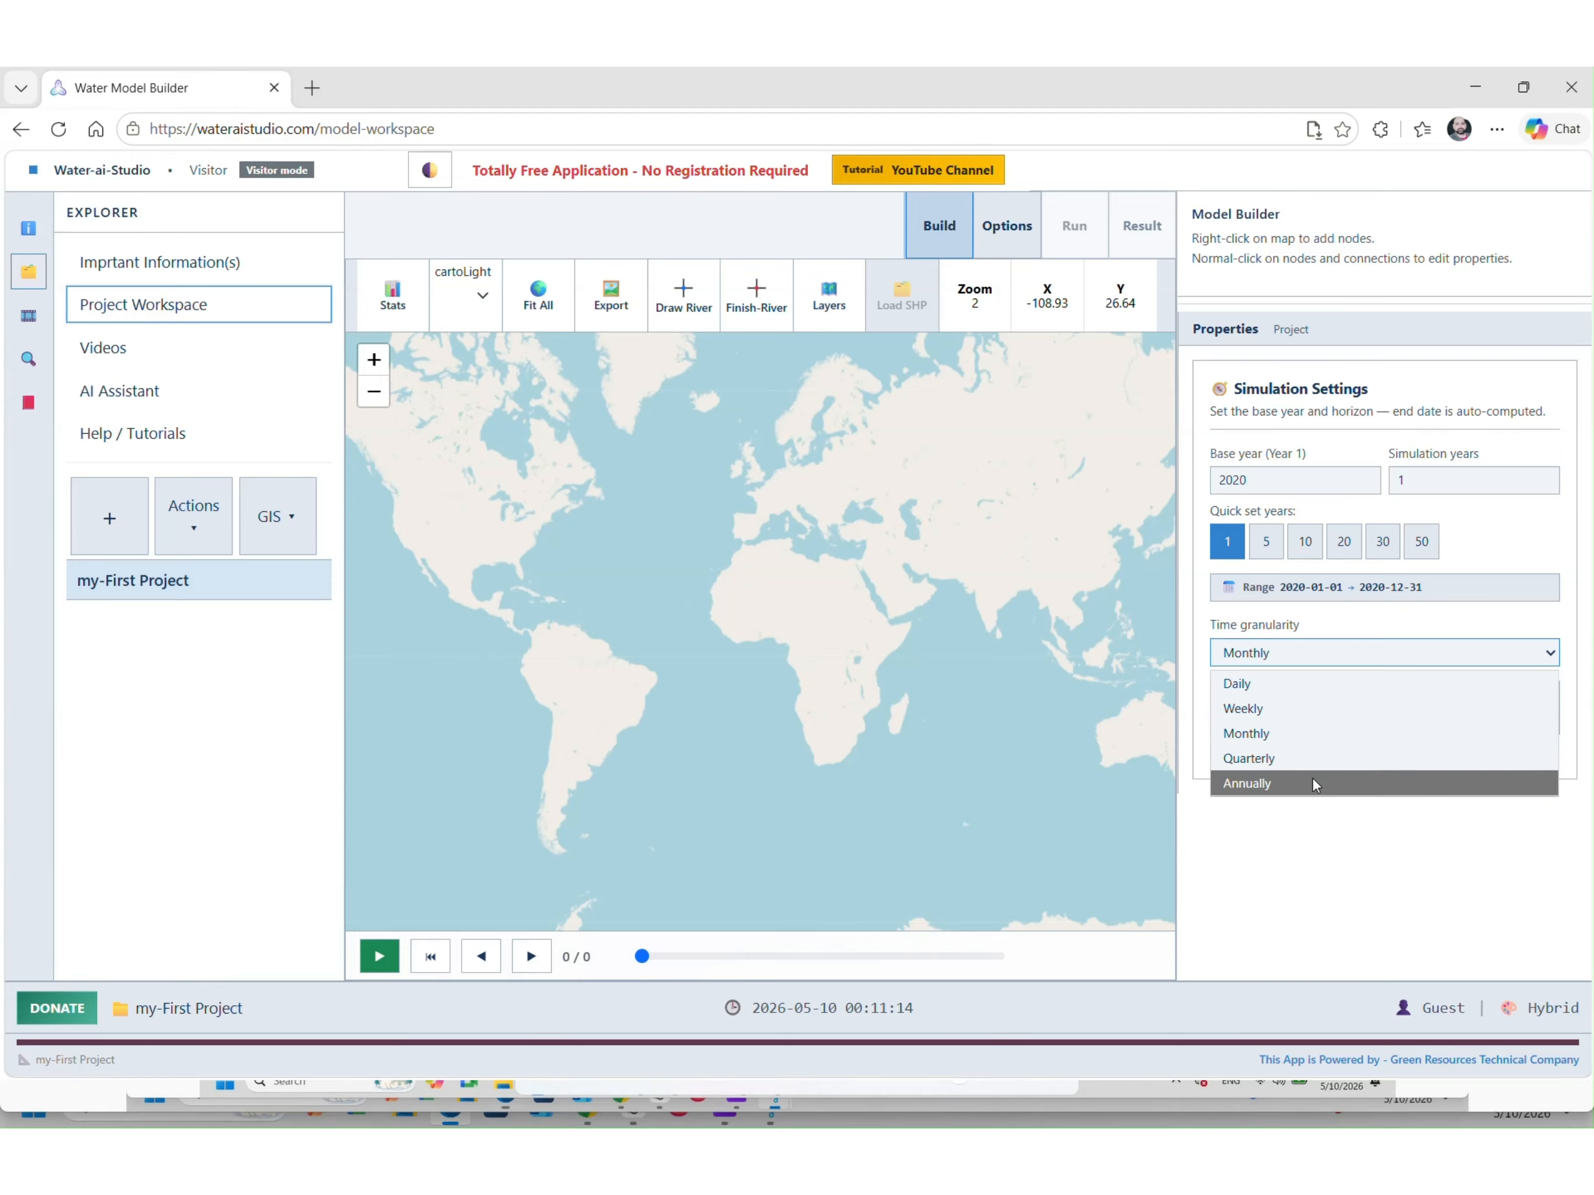
{"action": "left_click", "coordinate": [1307, 734]}
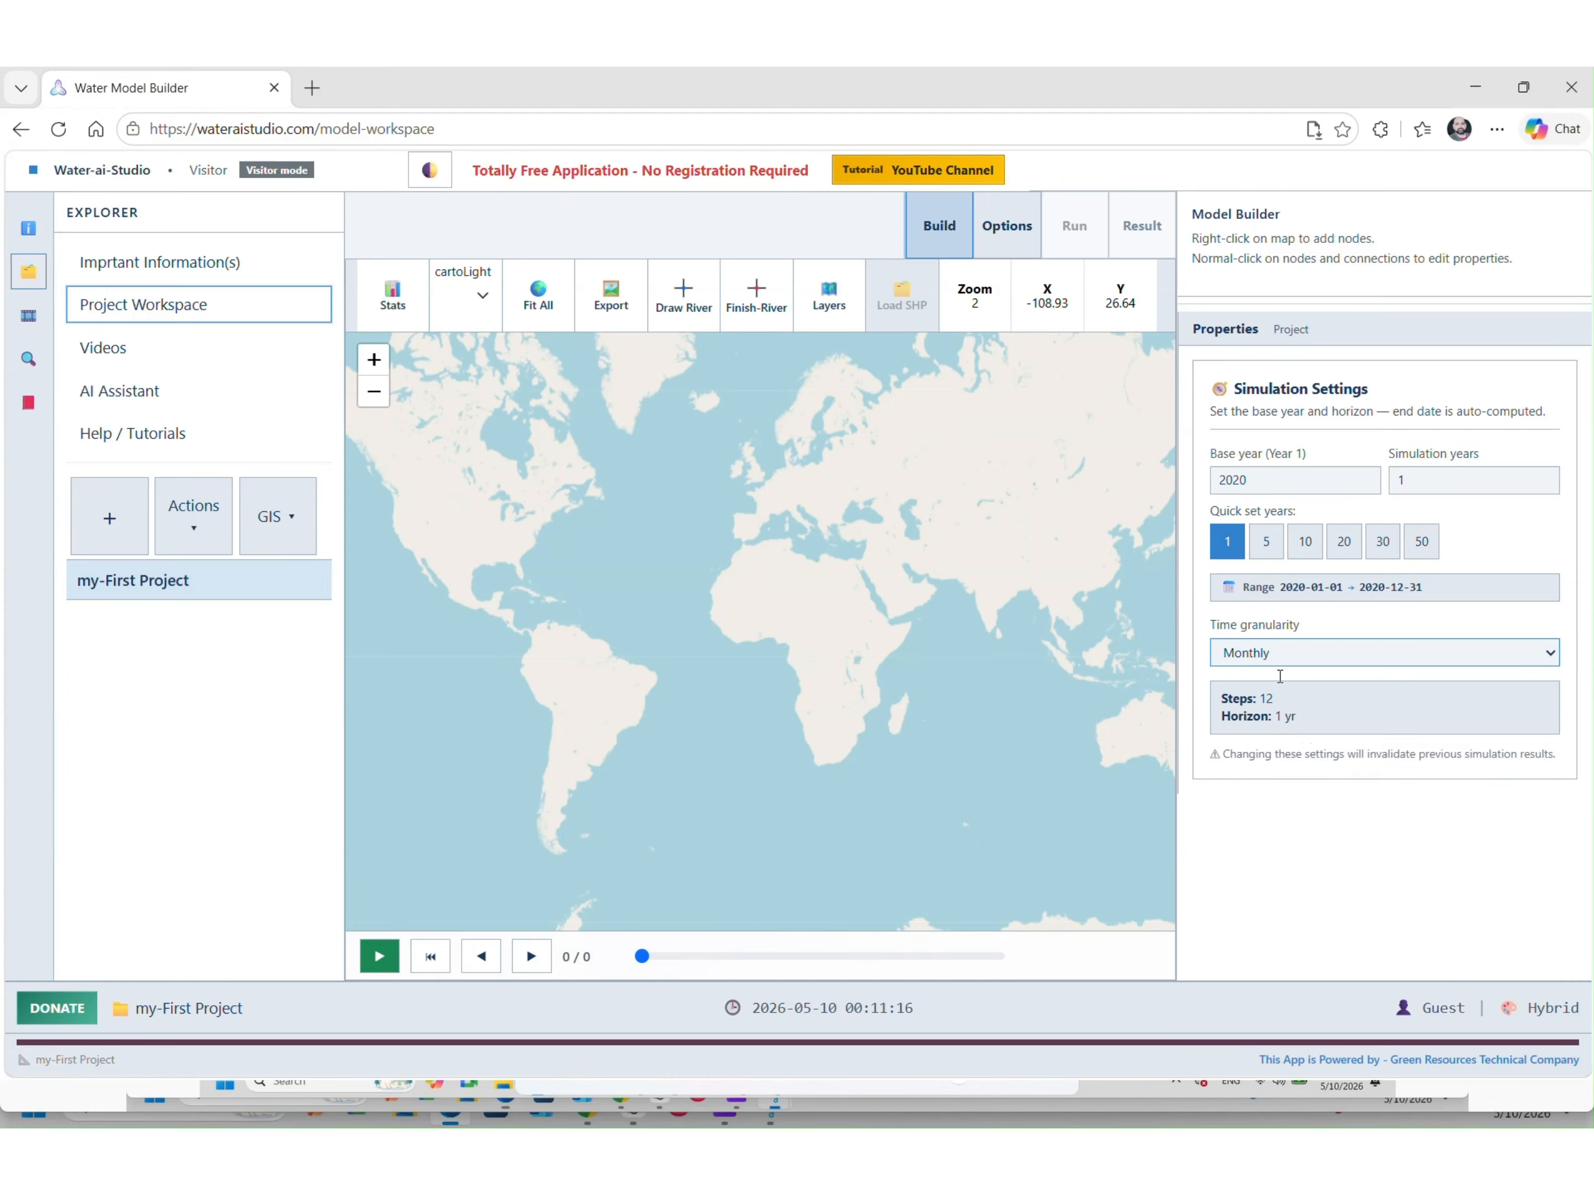
{"action": "left_click", "coordinate": [1286, 746]}
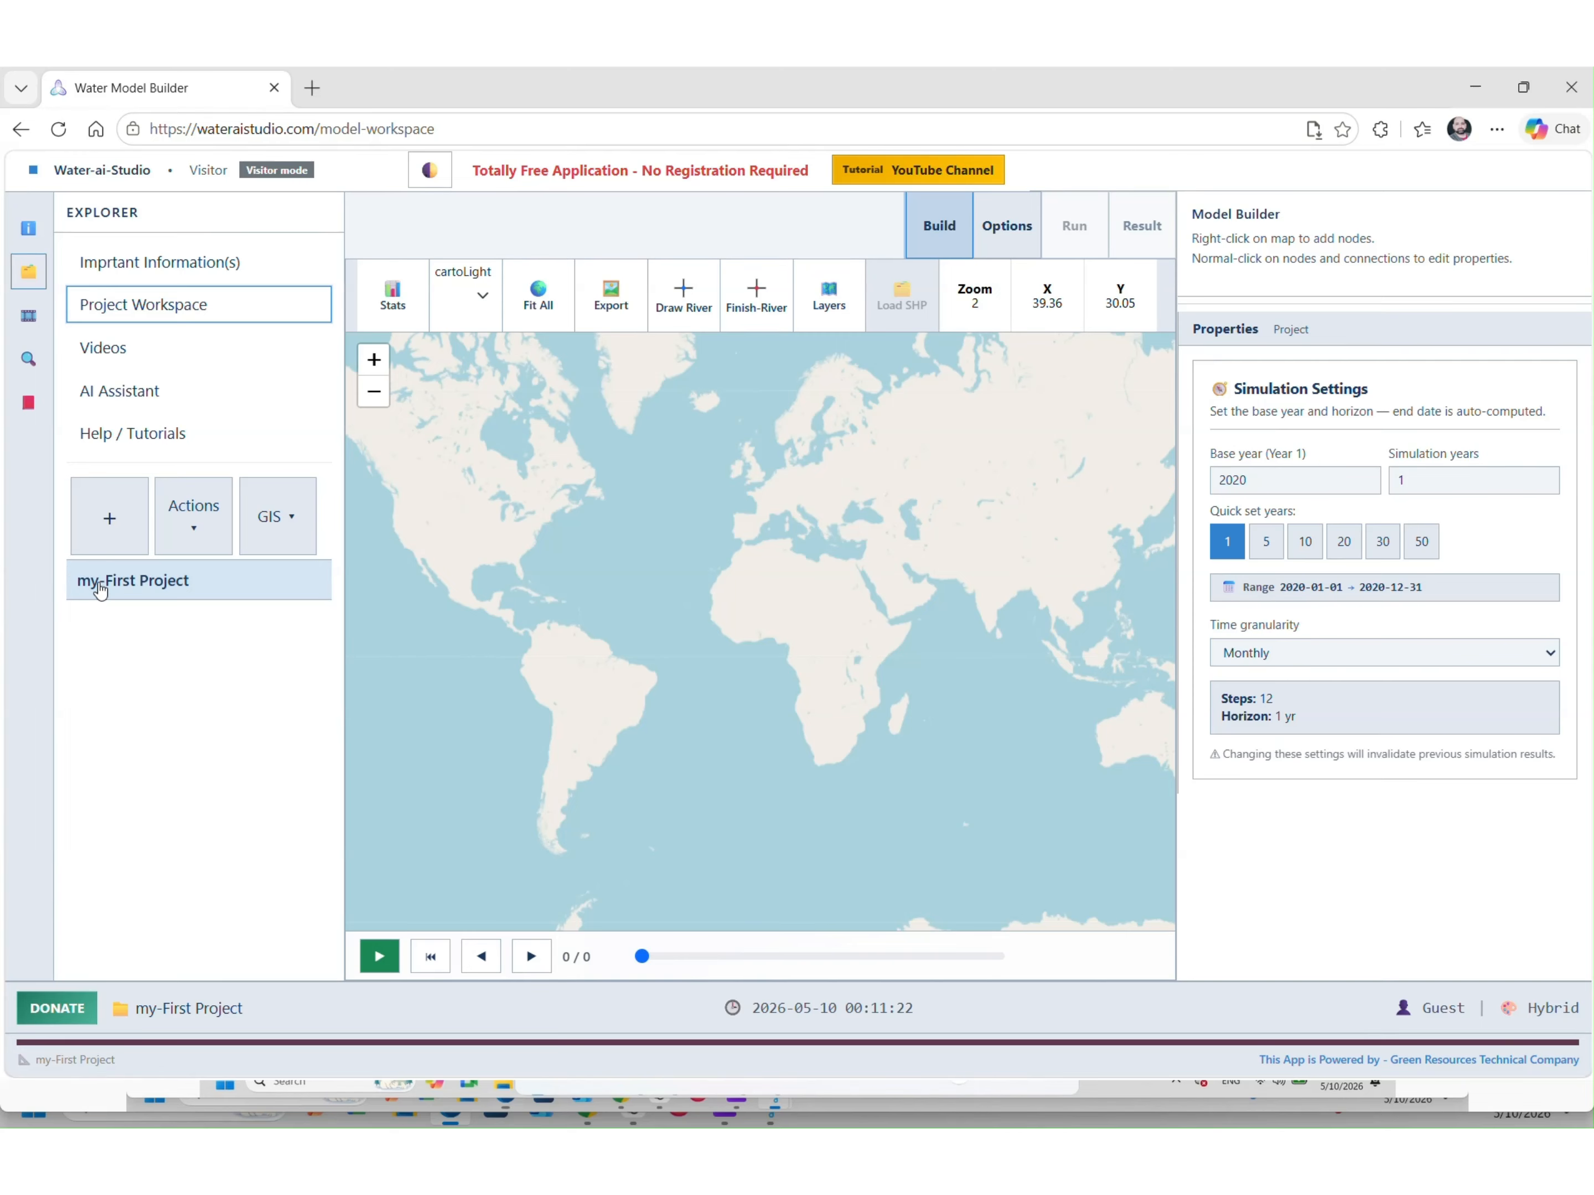
Zoom to Irbid, add a Natural Sources Catchment node near Daraa, and begin typing its Yarmouk name
{"action": "scroll", "coordinate": [879, 568], "scroll_direction": "up", "scroll_amount": 1}
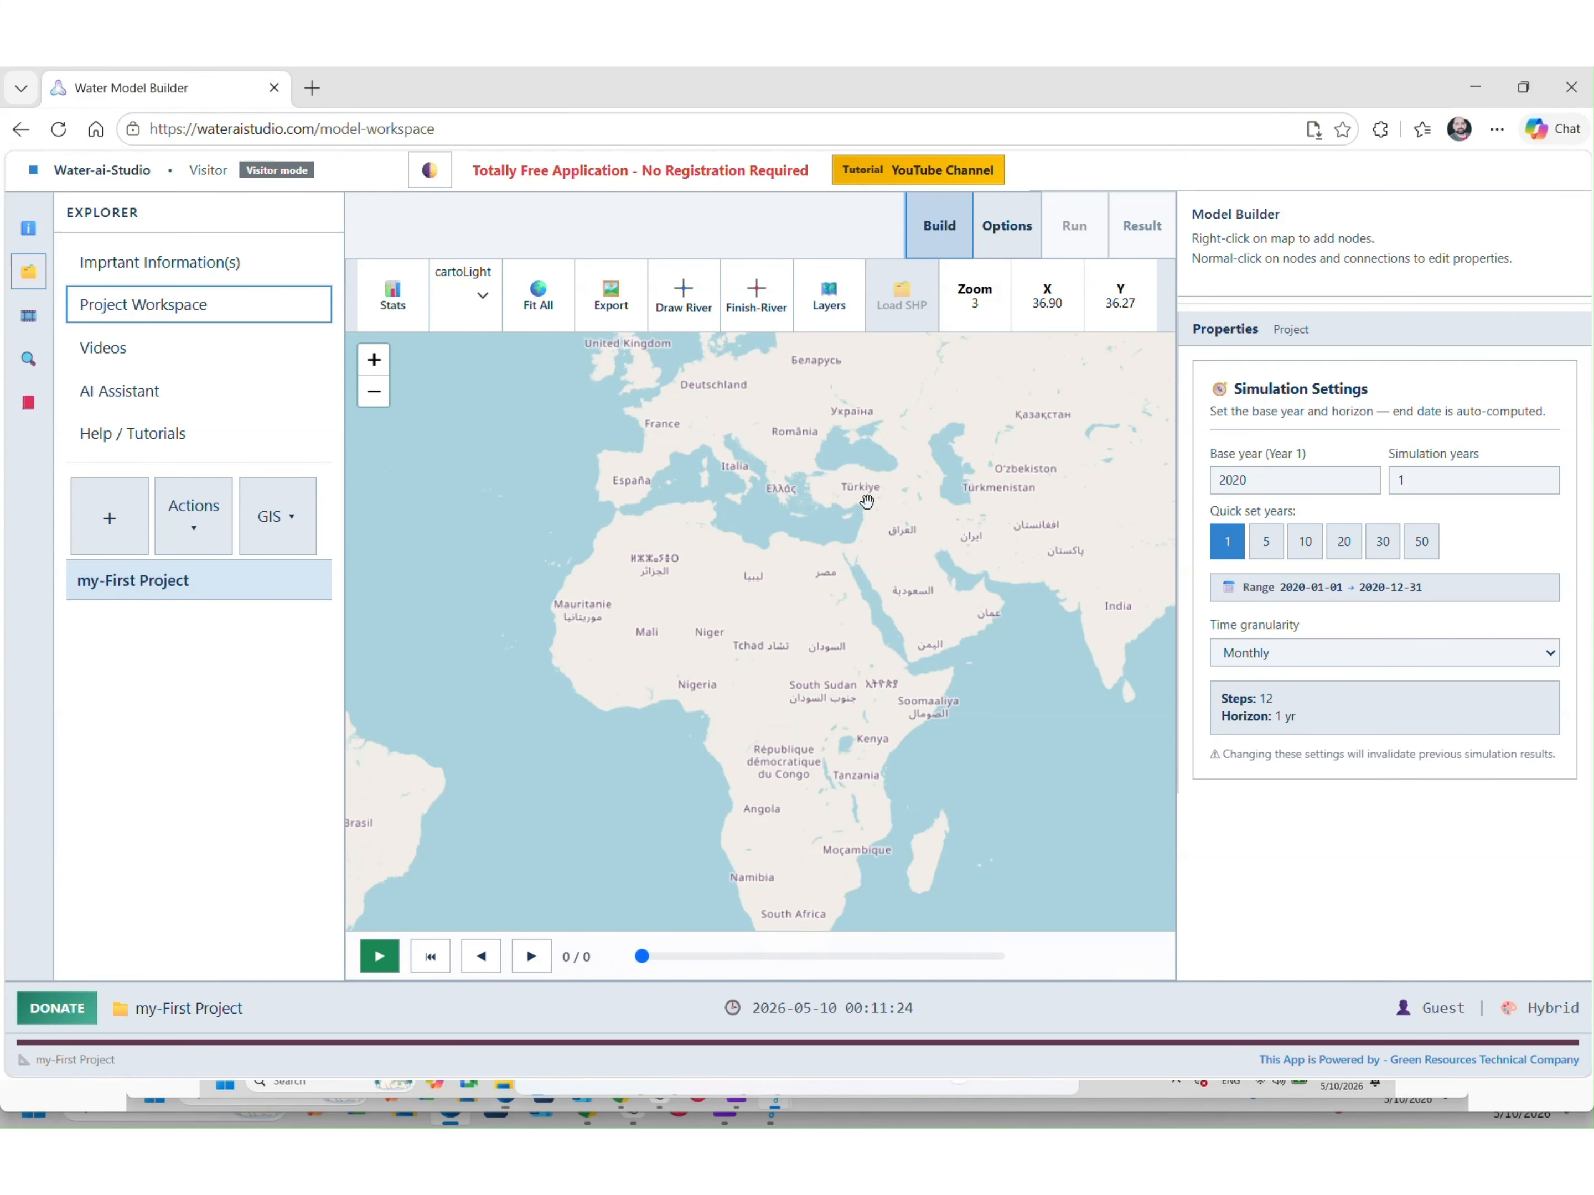
{"action": "scroll", "coordinate": [857, 501], "scroll_direction": "up", "scroll_amount": 4}
{"action": "scroll", "coordinate": [800, 639], "scroll_direction": "up", "scroll_amount": 4}
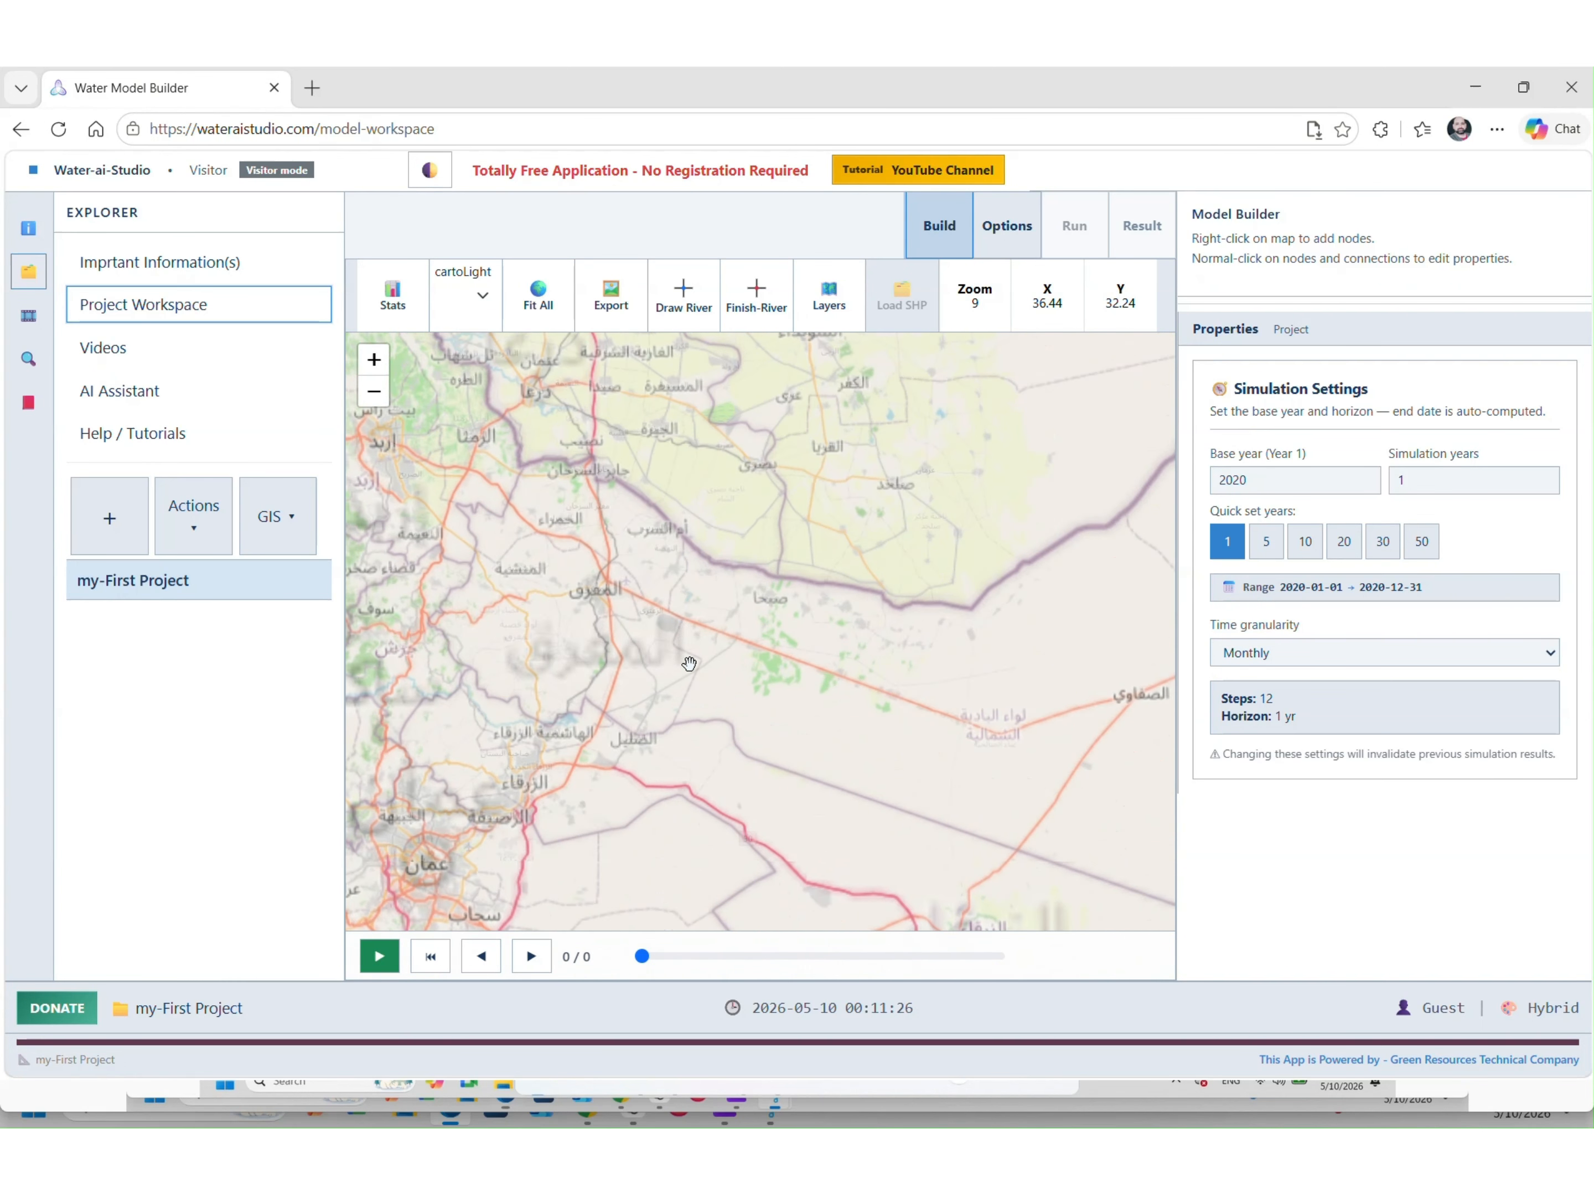
{"action": "left_click_drag", "start_coordinate": [925, 670], "coordinate": [873, 724]}
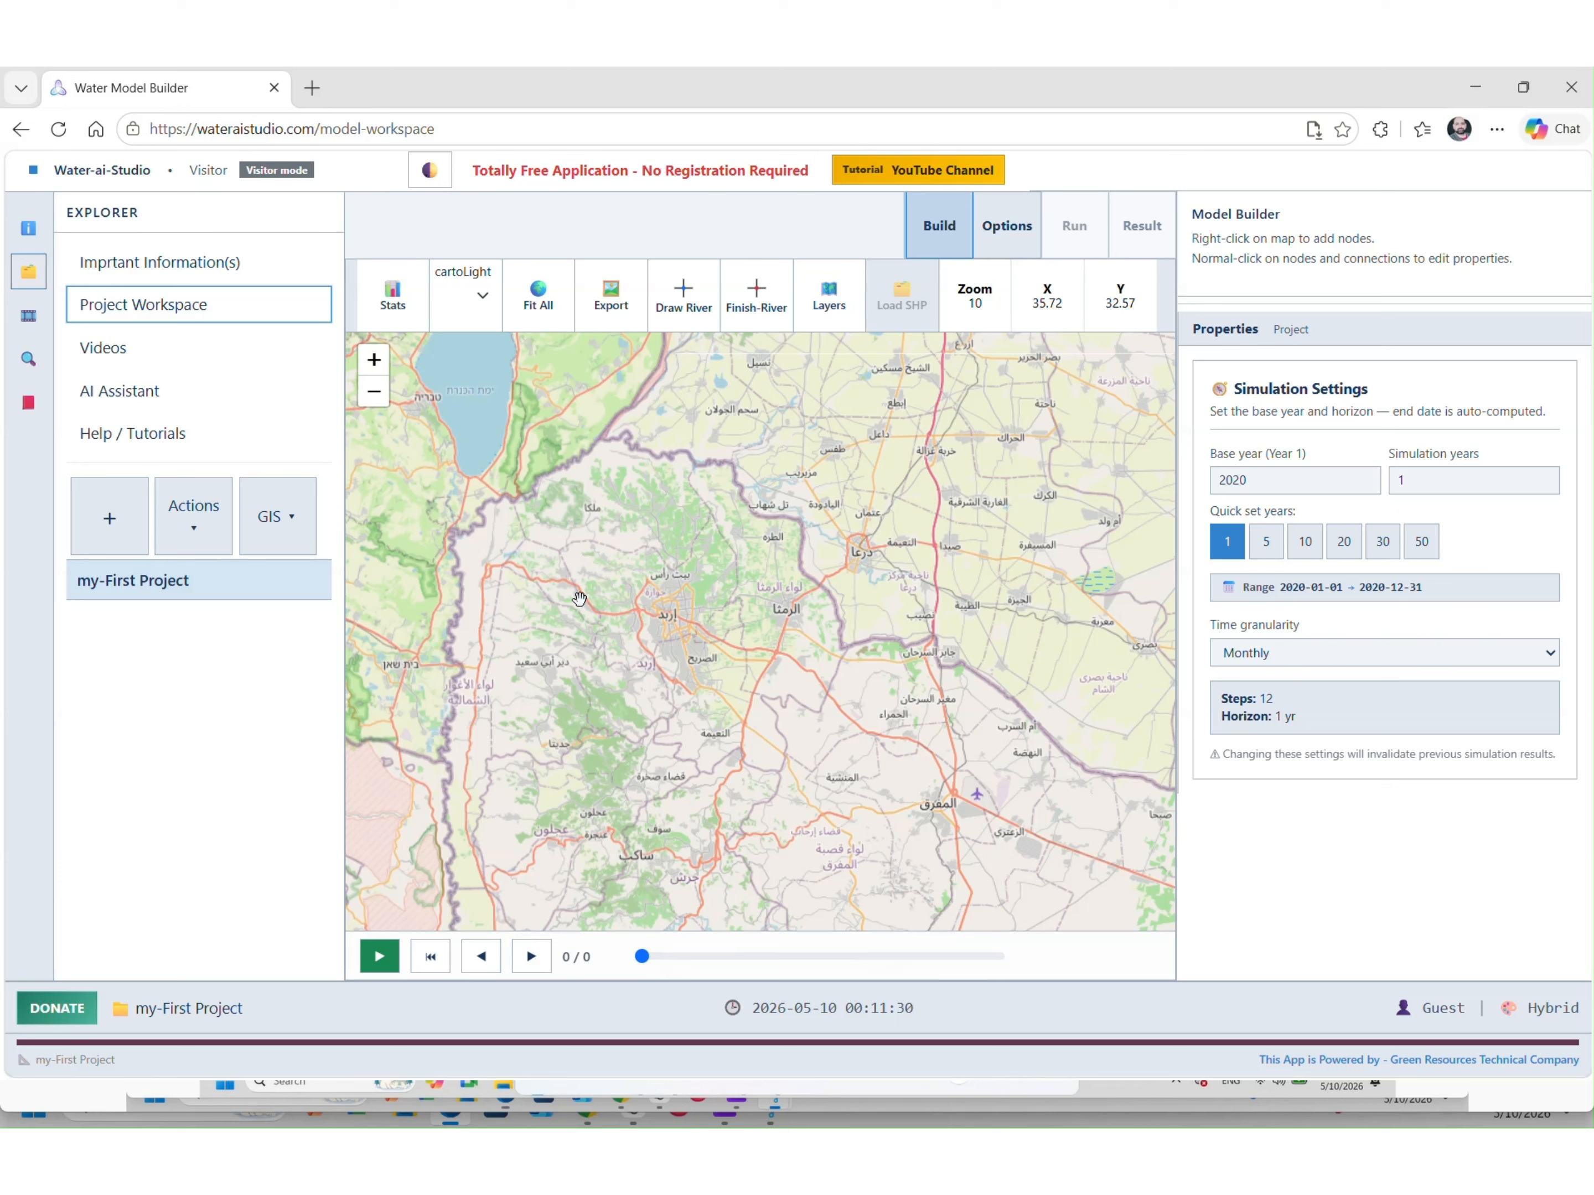
{"action": "right_click", "coordinate": [852, 497]}
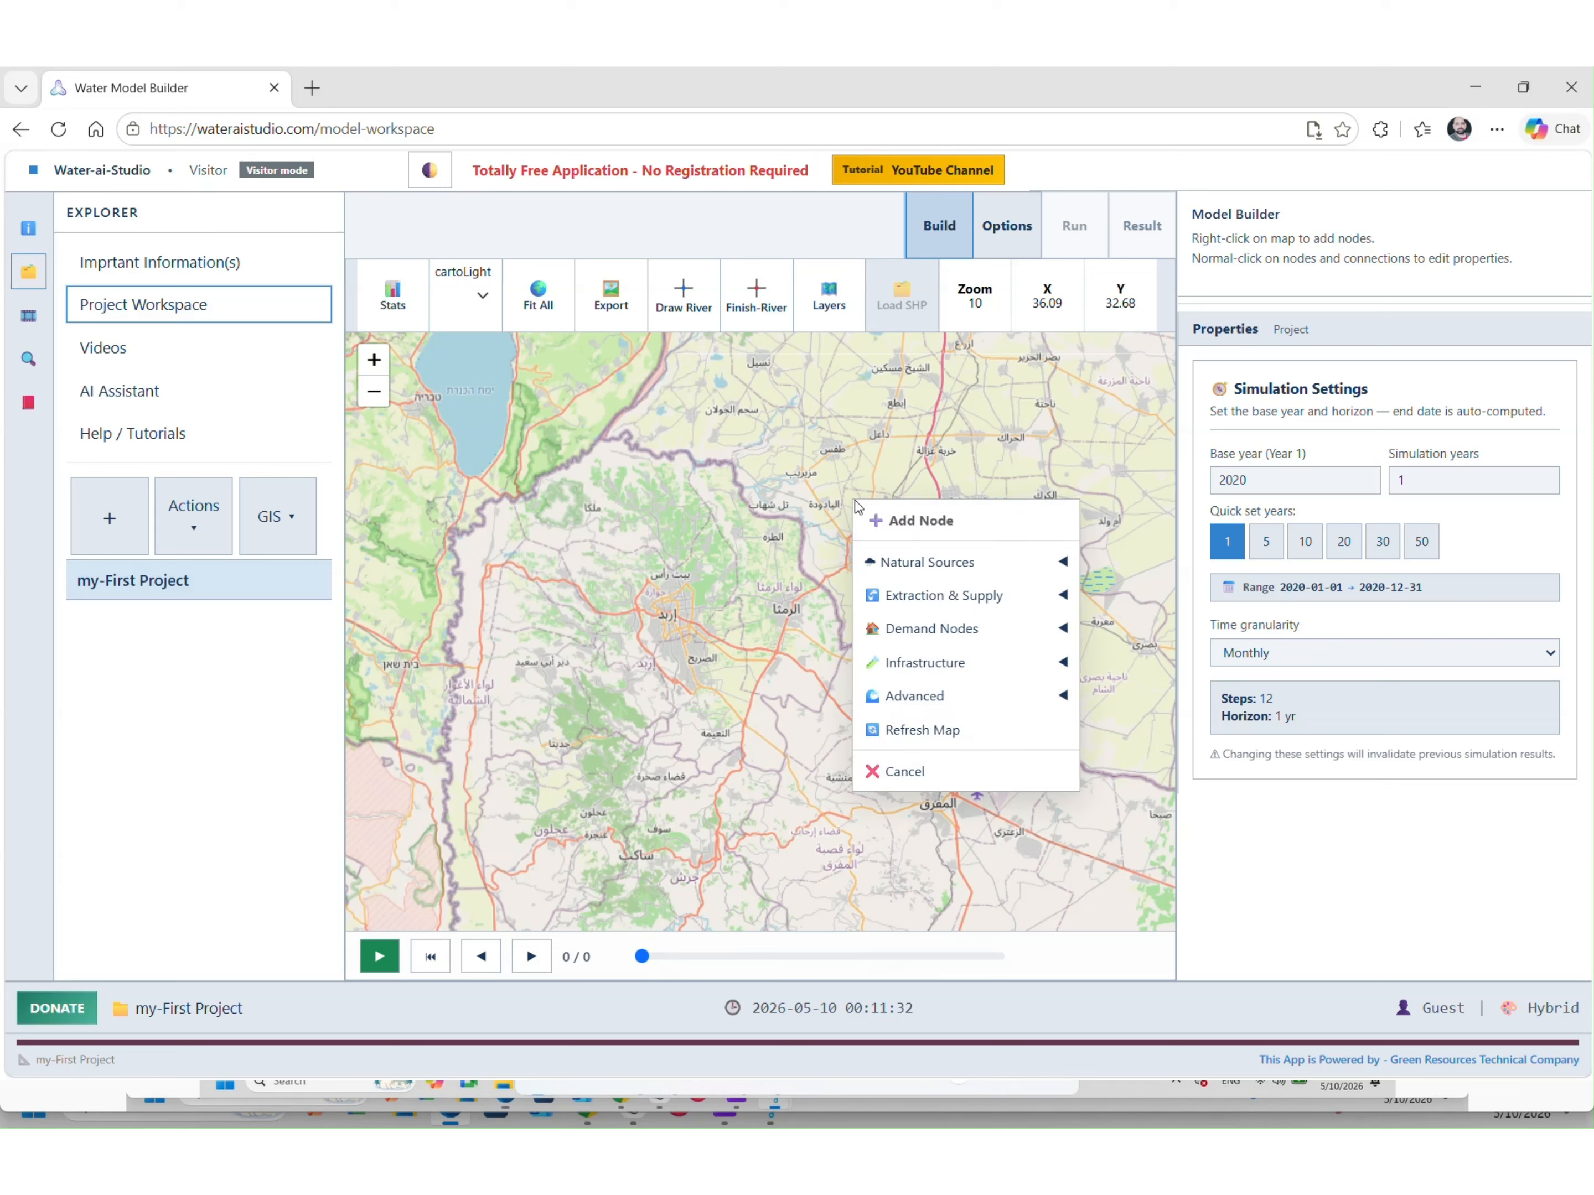
{"action": "mouse_move", "coordinate": [960, 567]}
{"action": "left_click", "coordinate": [779, 578]}
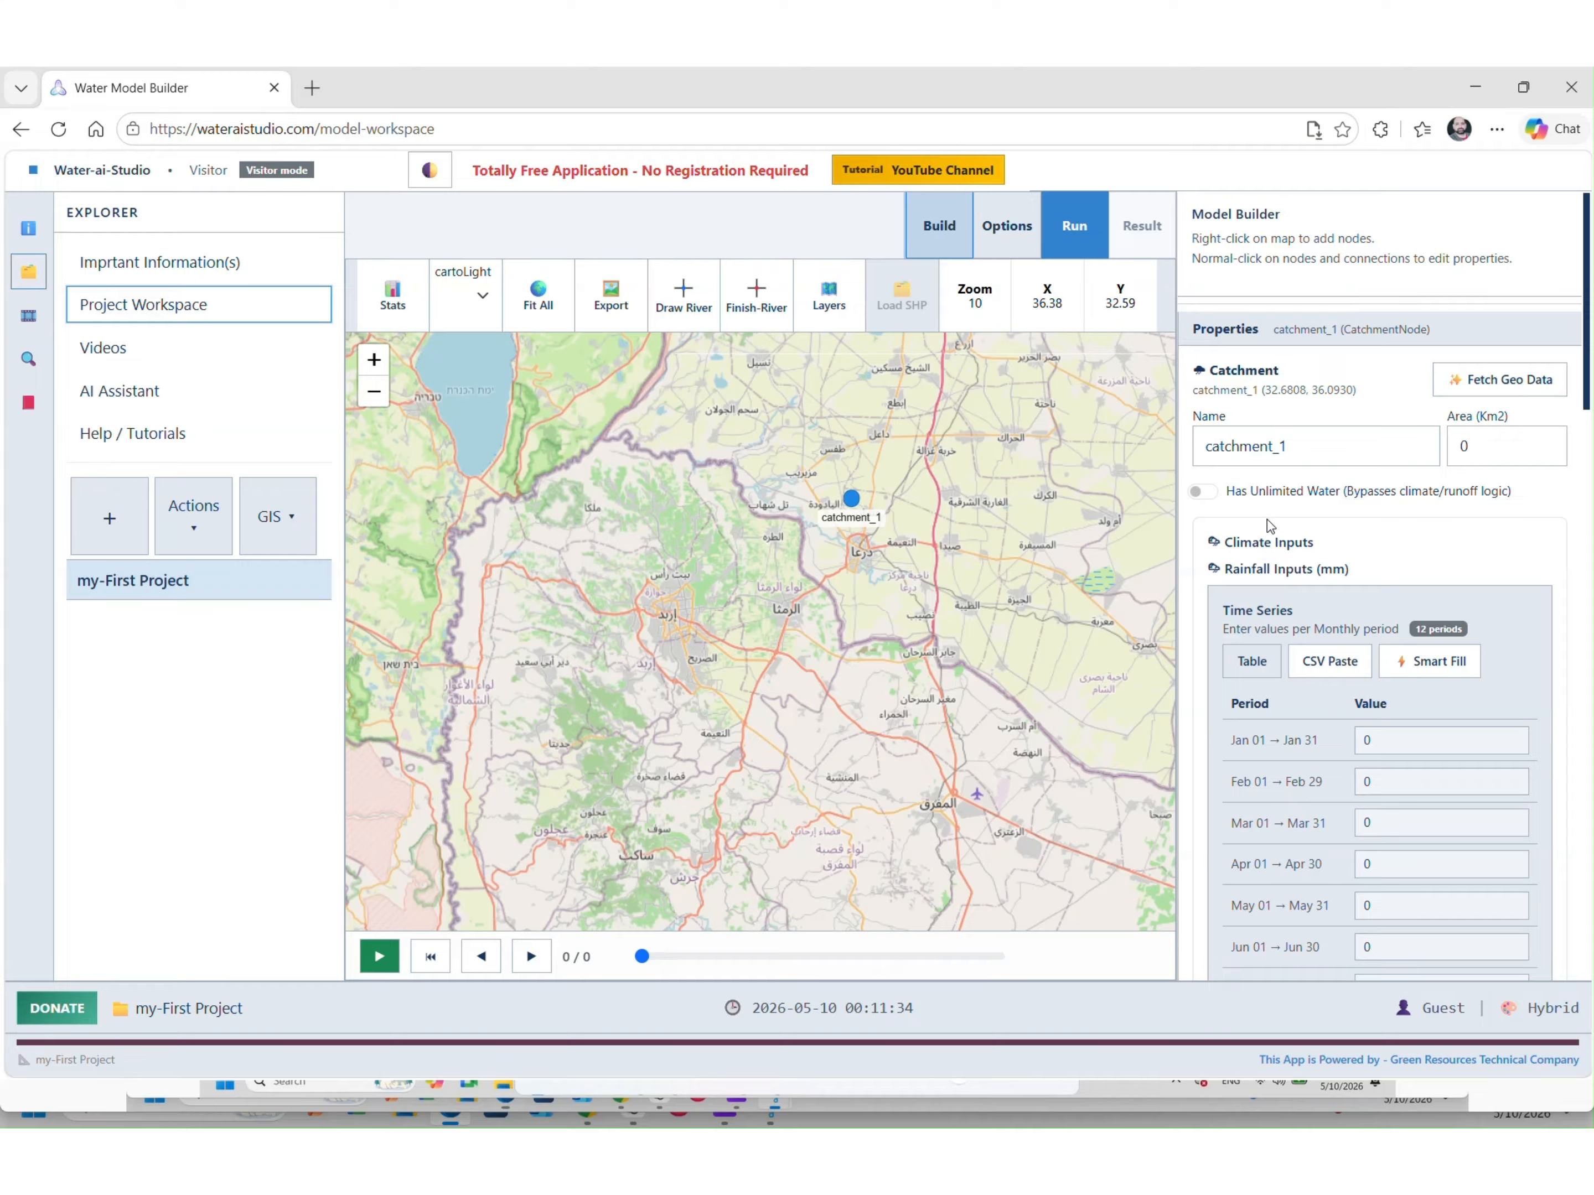
{"action": "double_click", "coordinate": [1337, 440]}
{"action": "type", "text": "Yarmouk-Catch"}
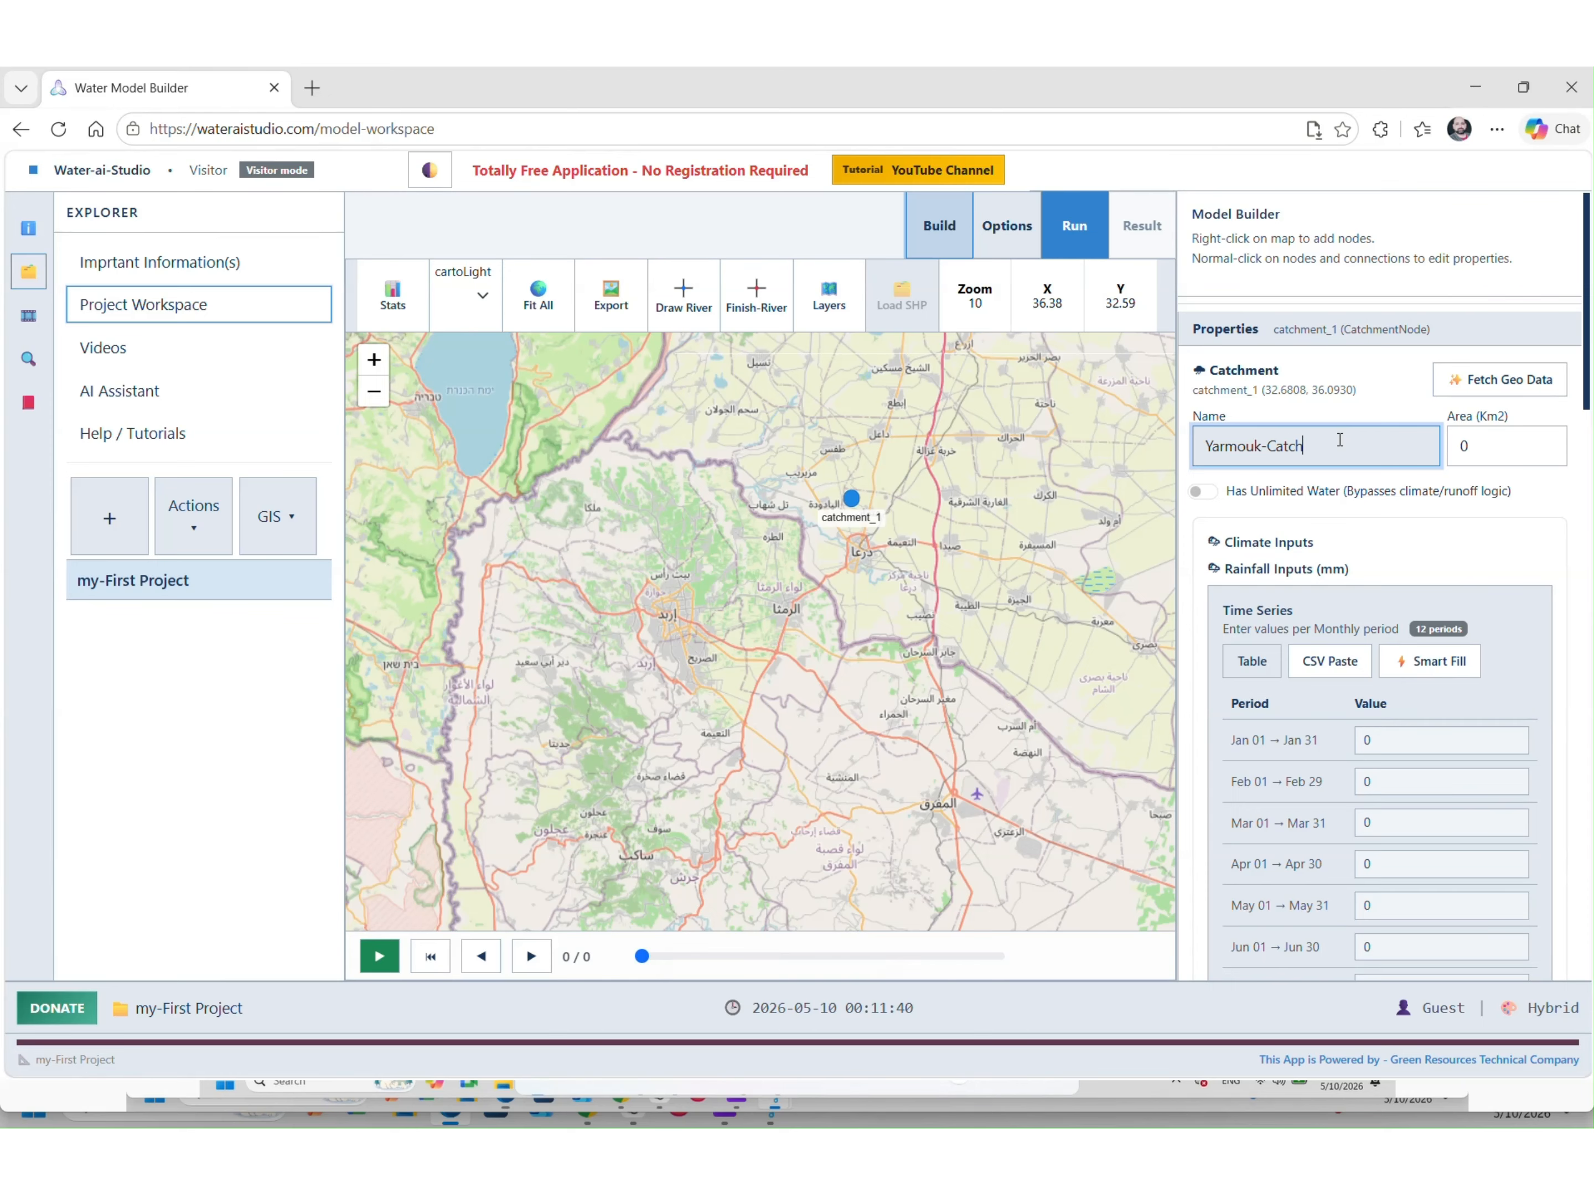
Name the catchment 'Yarmouk-Catchment' and confirm its 4700 km² area
{"action": "type", "text": "ment"}
{"action": "key", "text": "Tab"}
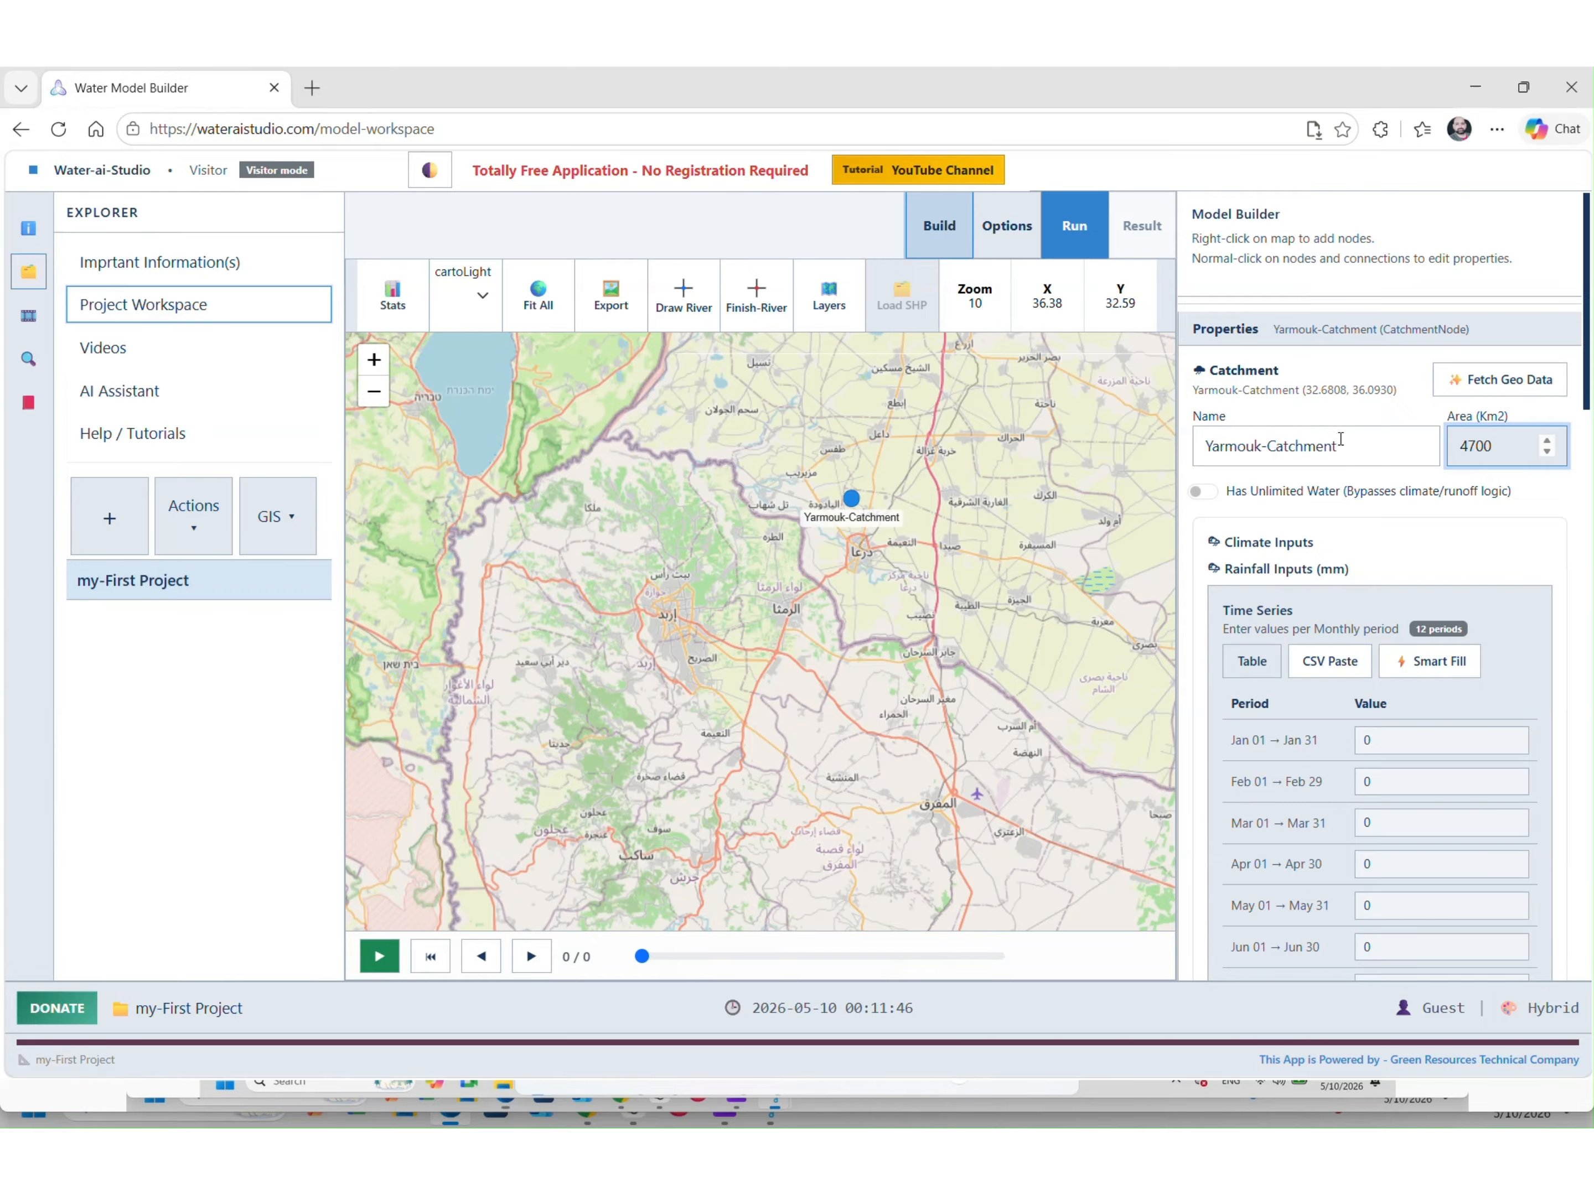
{"action": "left_click", "coordinate": [1471, 421]}
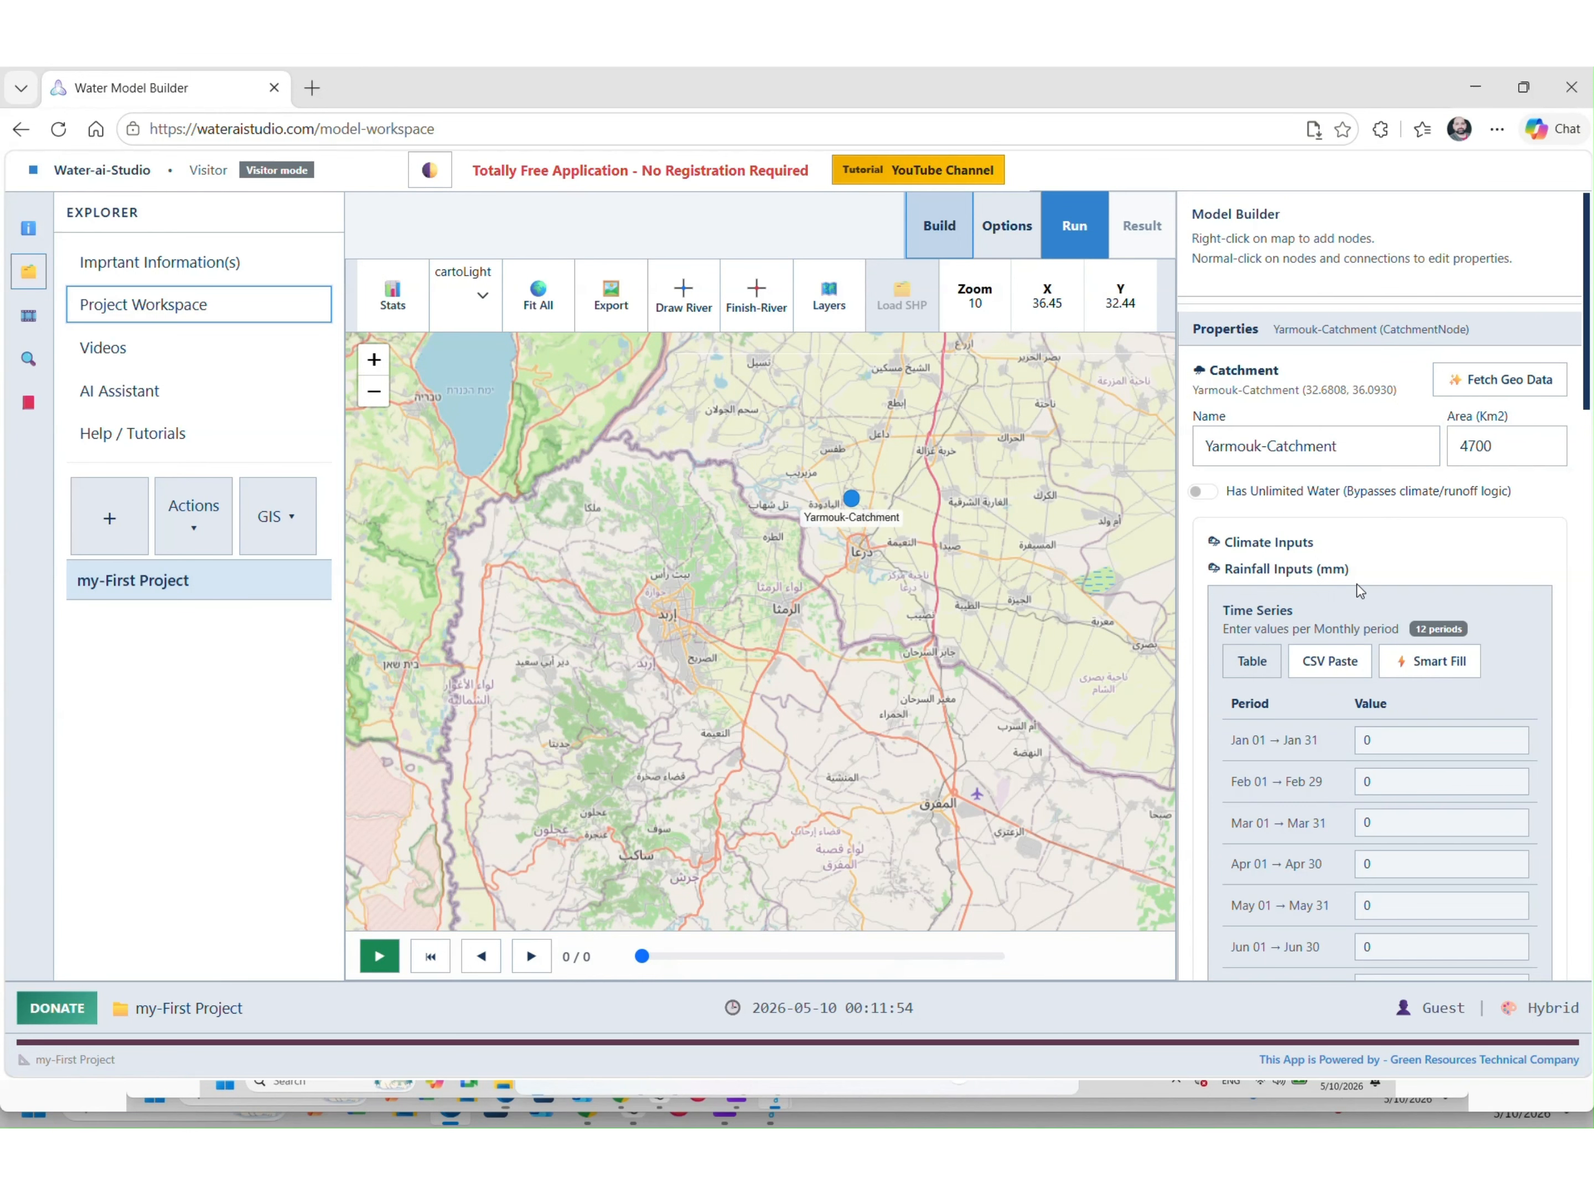
Fetch geographic climate data for Yarmouk-Catchment from the top of the Properties panel
{"action": "scroll", "coordinate": [1367, 651], "scroll_direction": "down", "scroll_amount": 10}
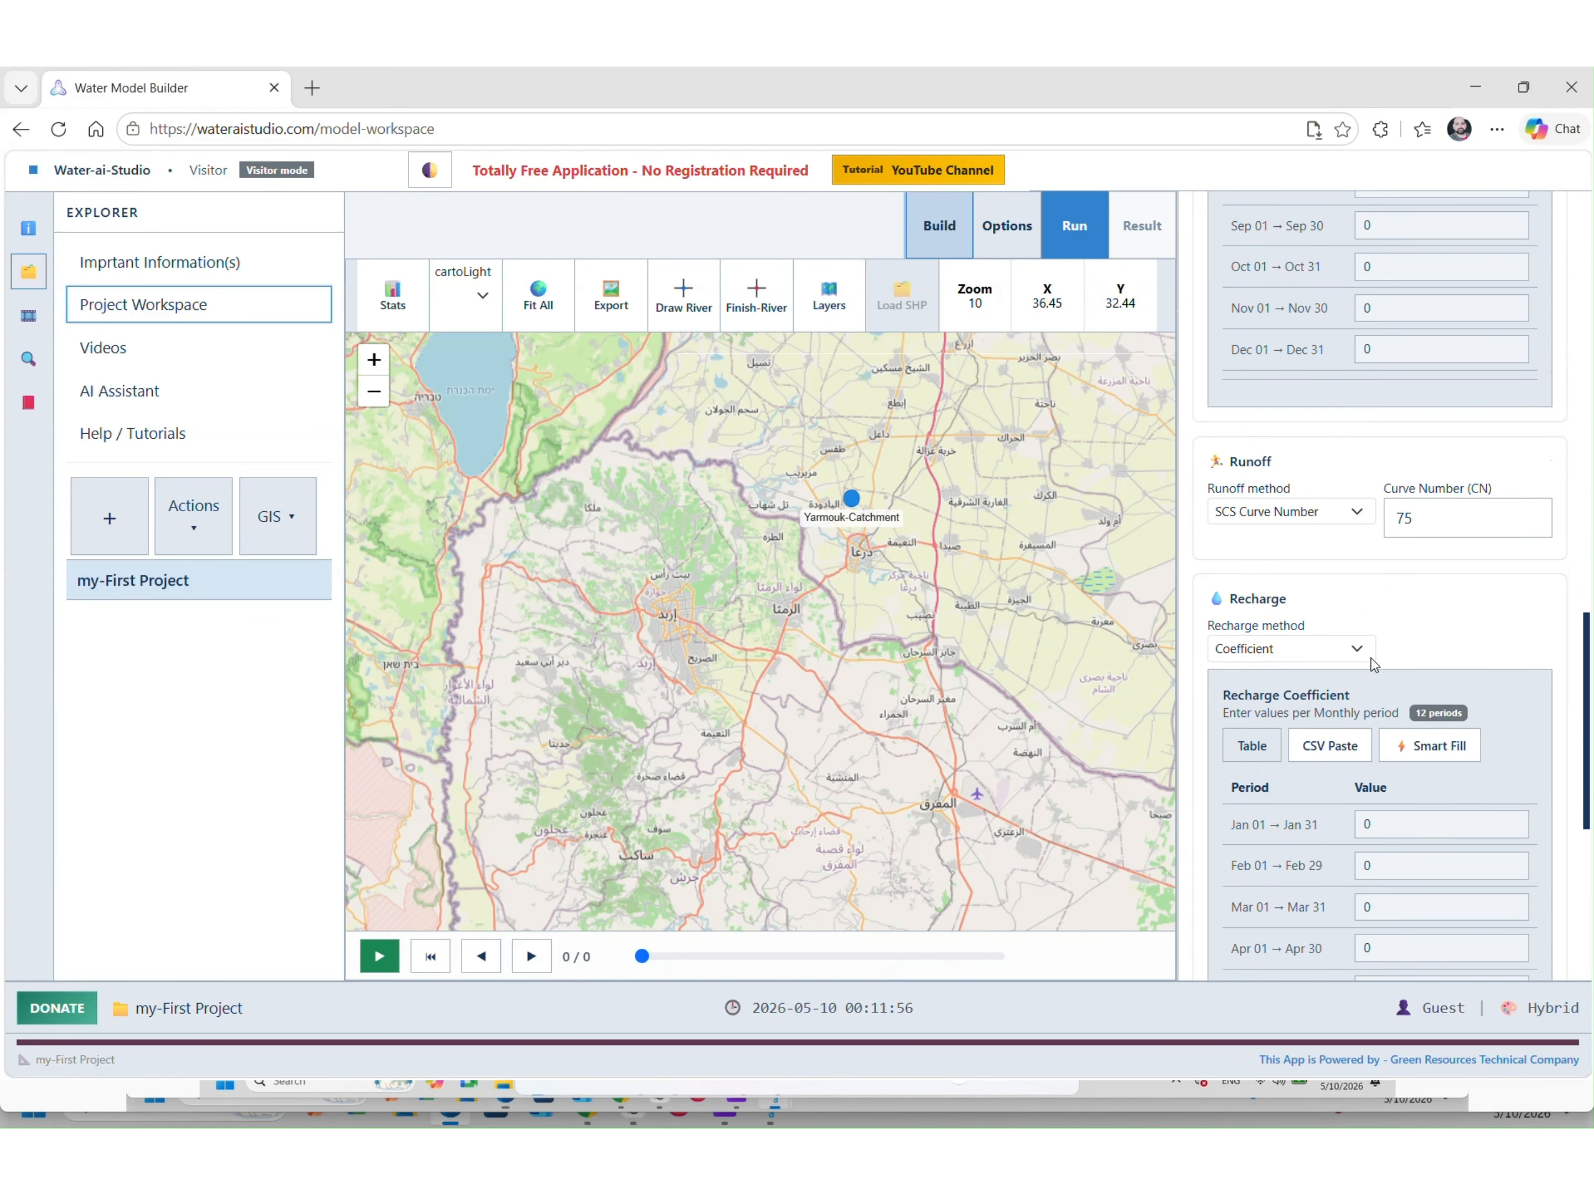
{"action": "scroll", "coordinate": [1371, 658], "scroll_direction": "down", "scroll_amount": 6}
{"action": "scroll", "coordinate": [1371, 658], "scroll_direction": "up", "scroll_amount": 8}
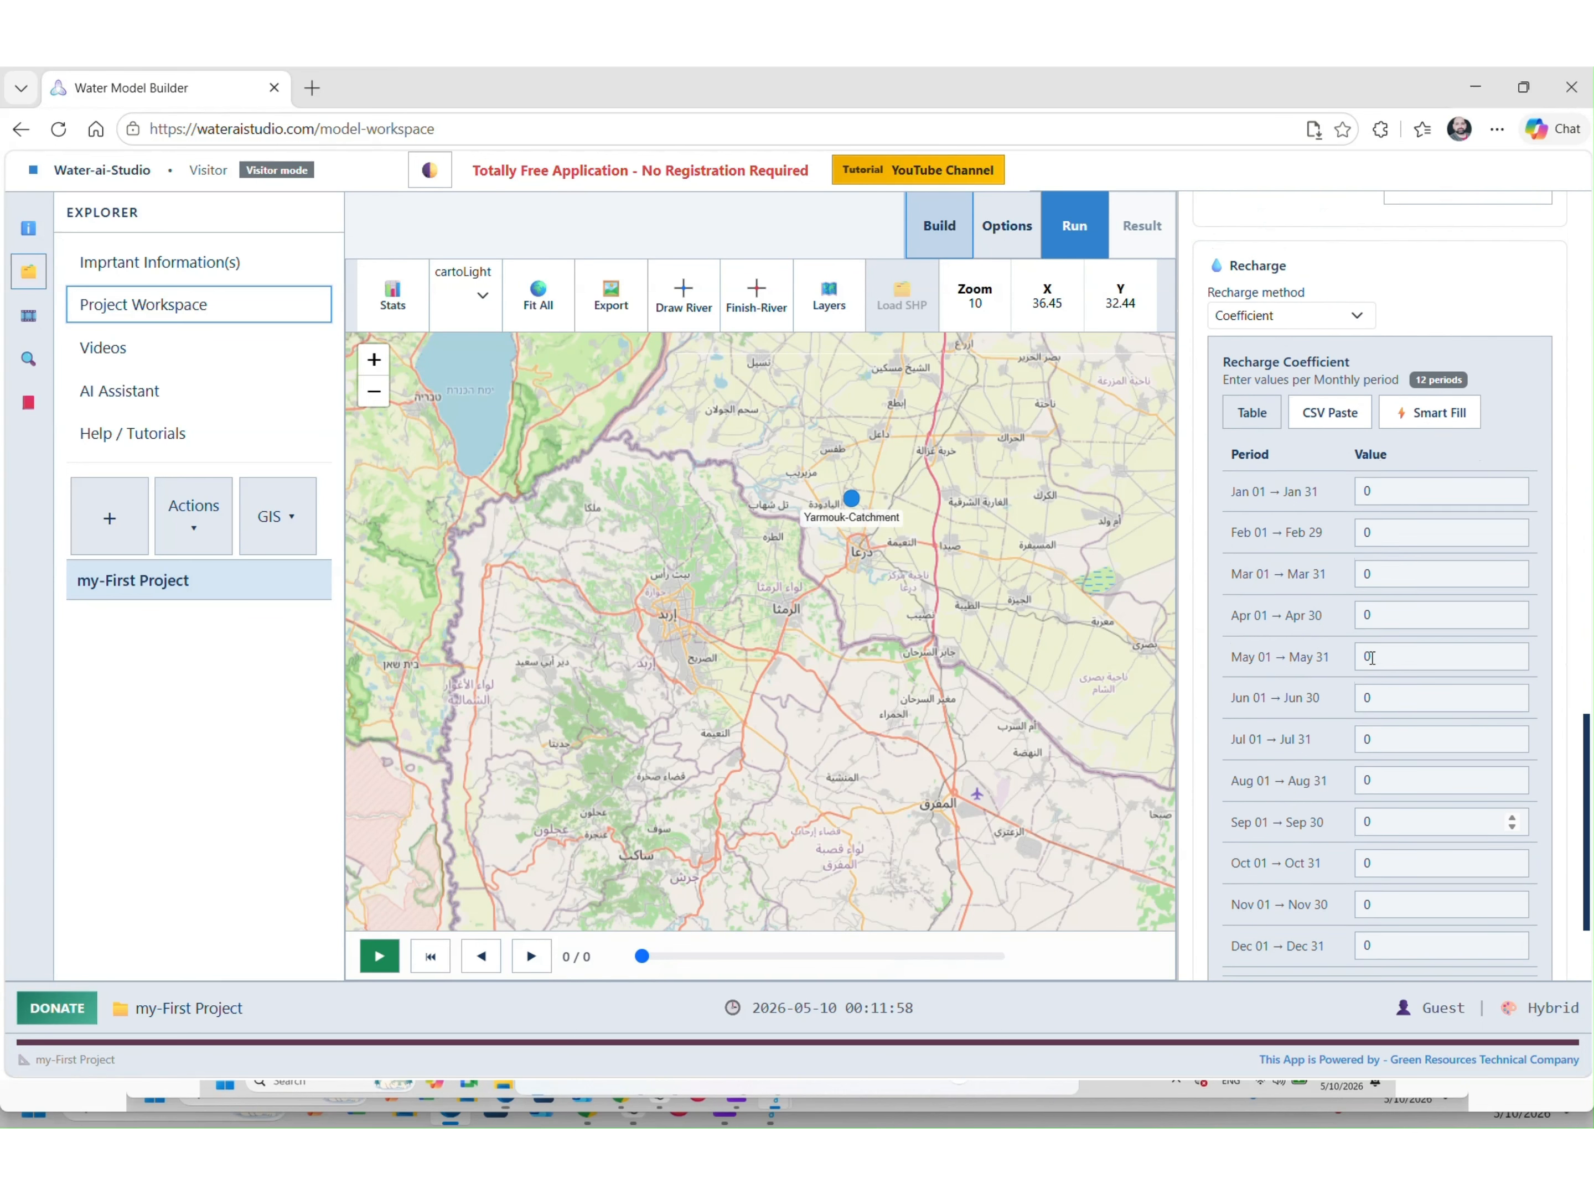
{"action": "scroll", "coordinate": [1371, 659], "scroll_direction": "up", "scroll_amount": 12}
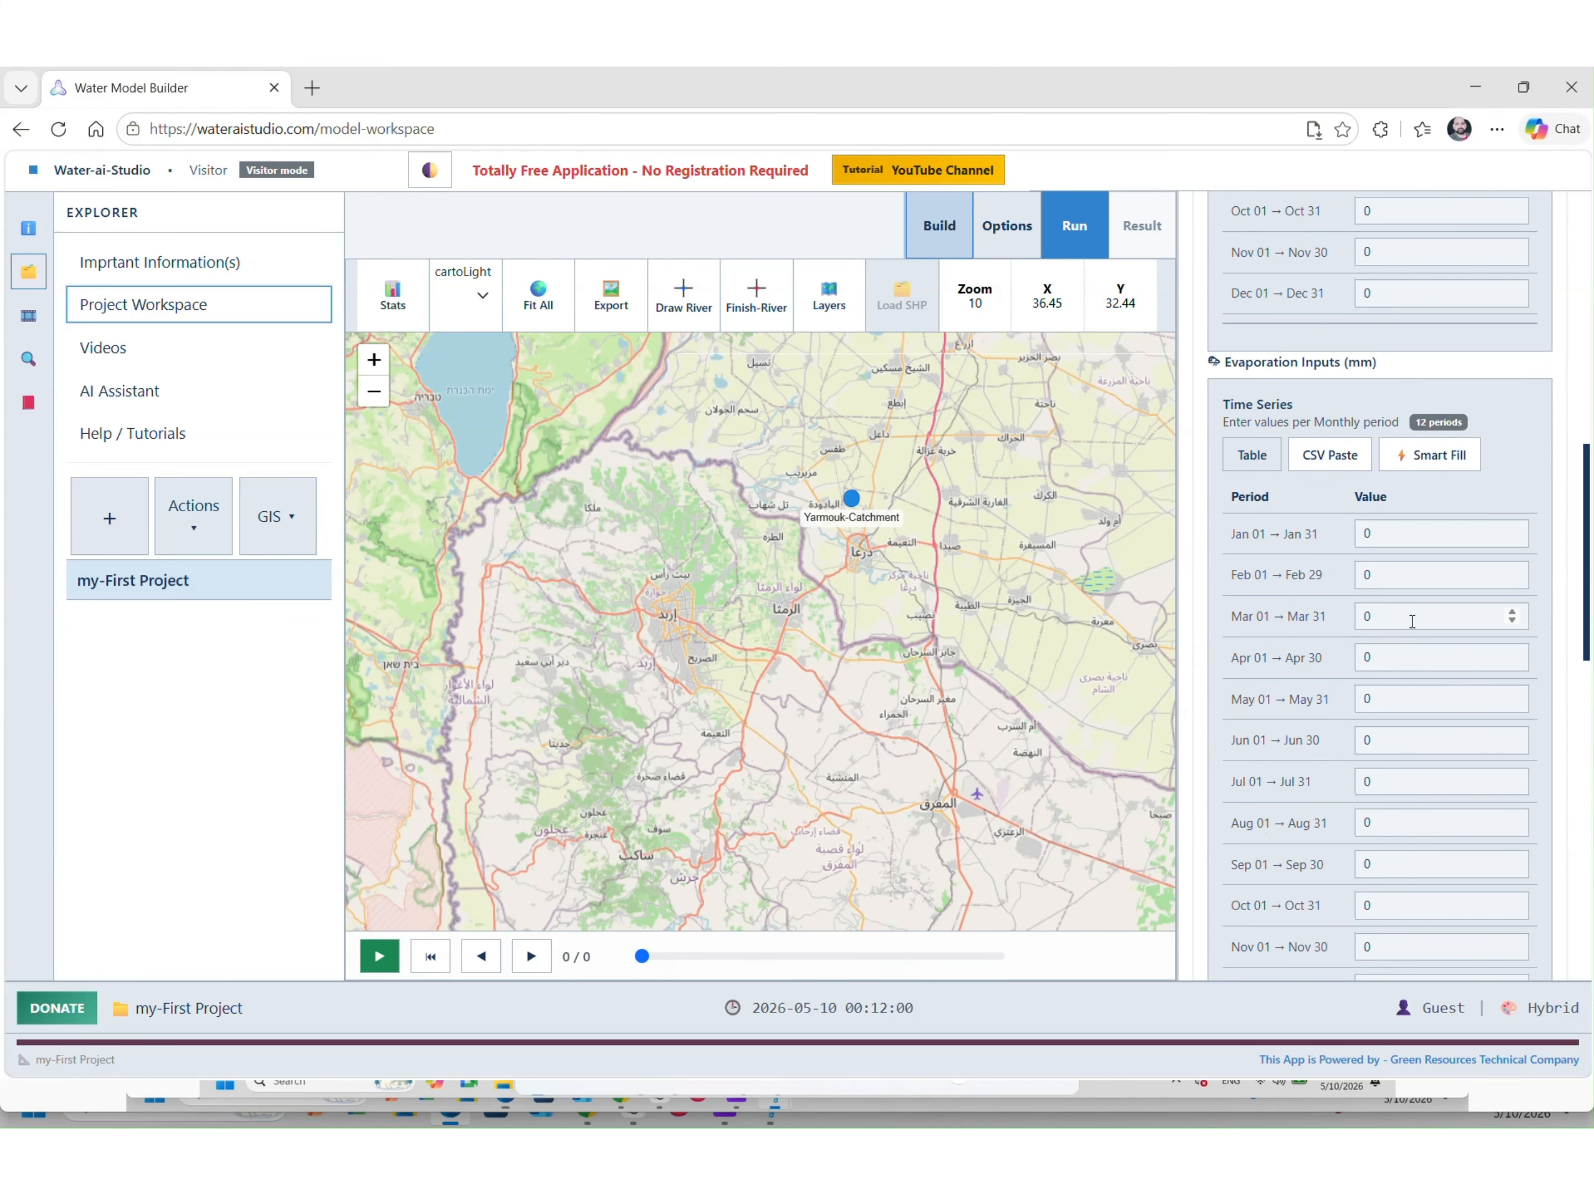
{"action": "left_click", "coordinate": [1503, 387]}
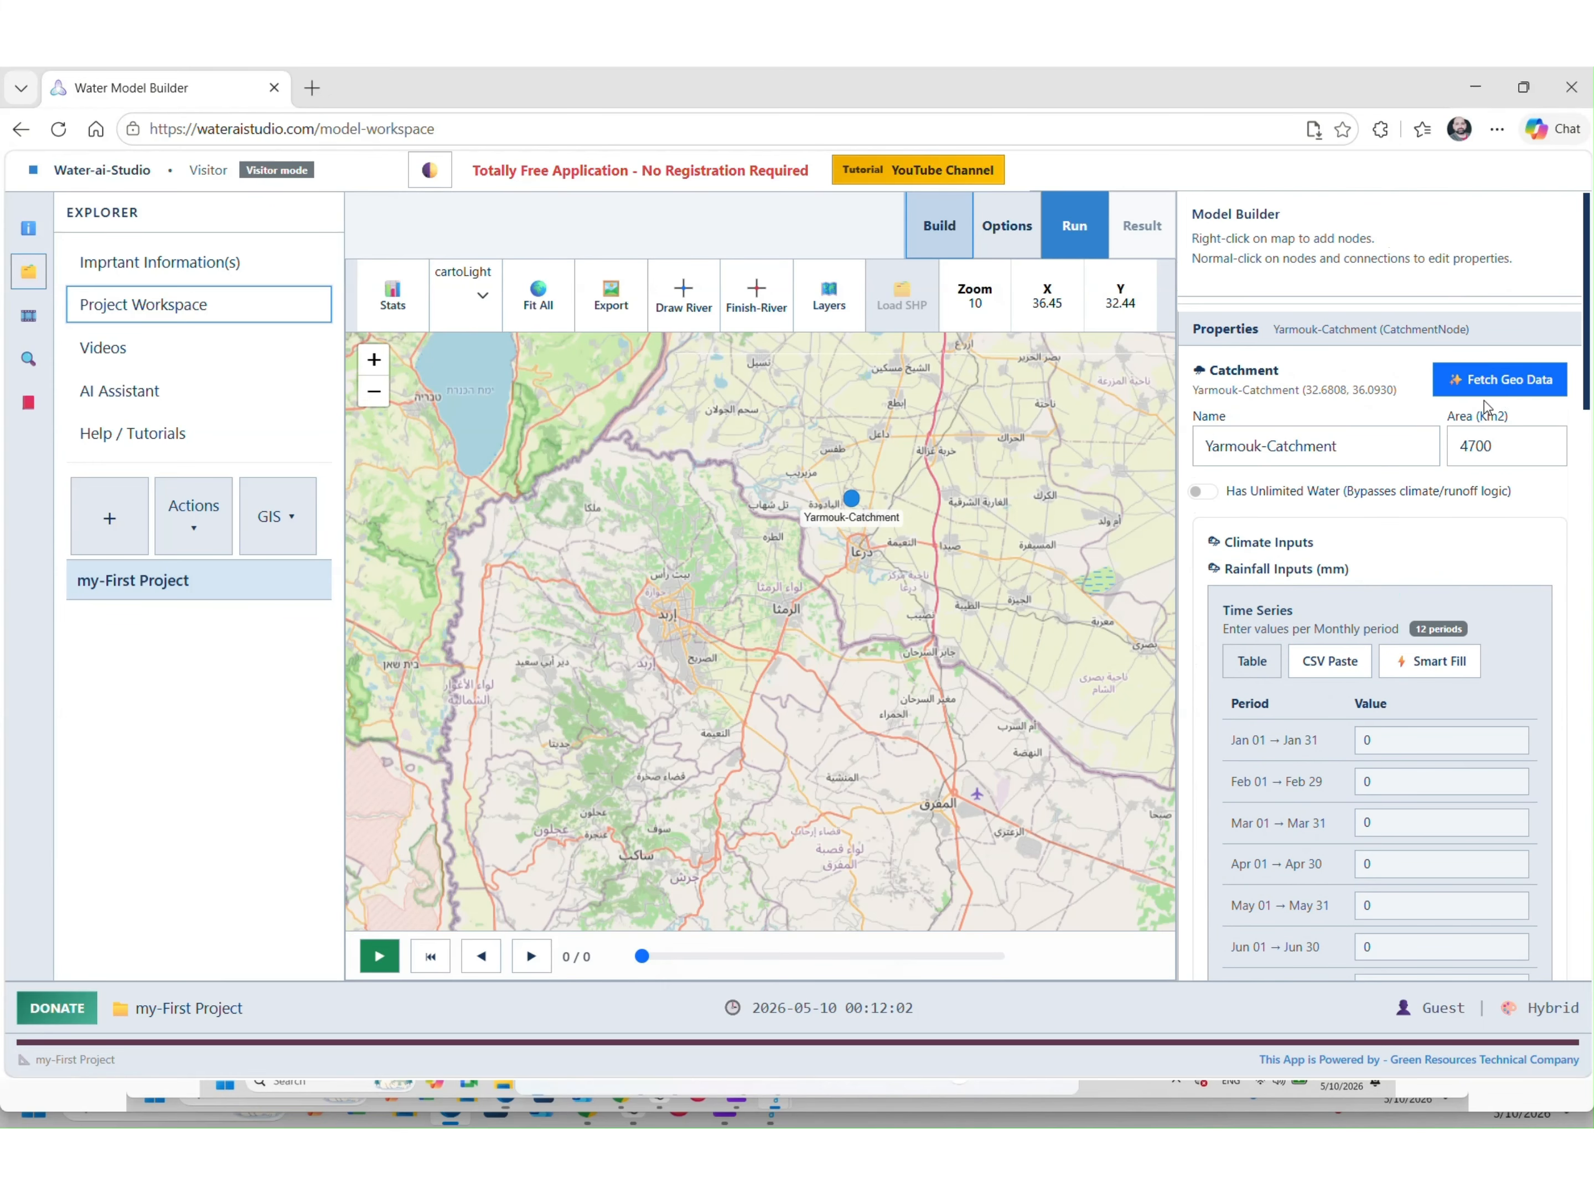
Review the catchment's runoff method options, leaving the method unchanged
{"action": "scroll", "coordinate": [1454, 741], "scroll_direction": "down", "scroll_amount": 3}
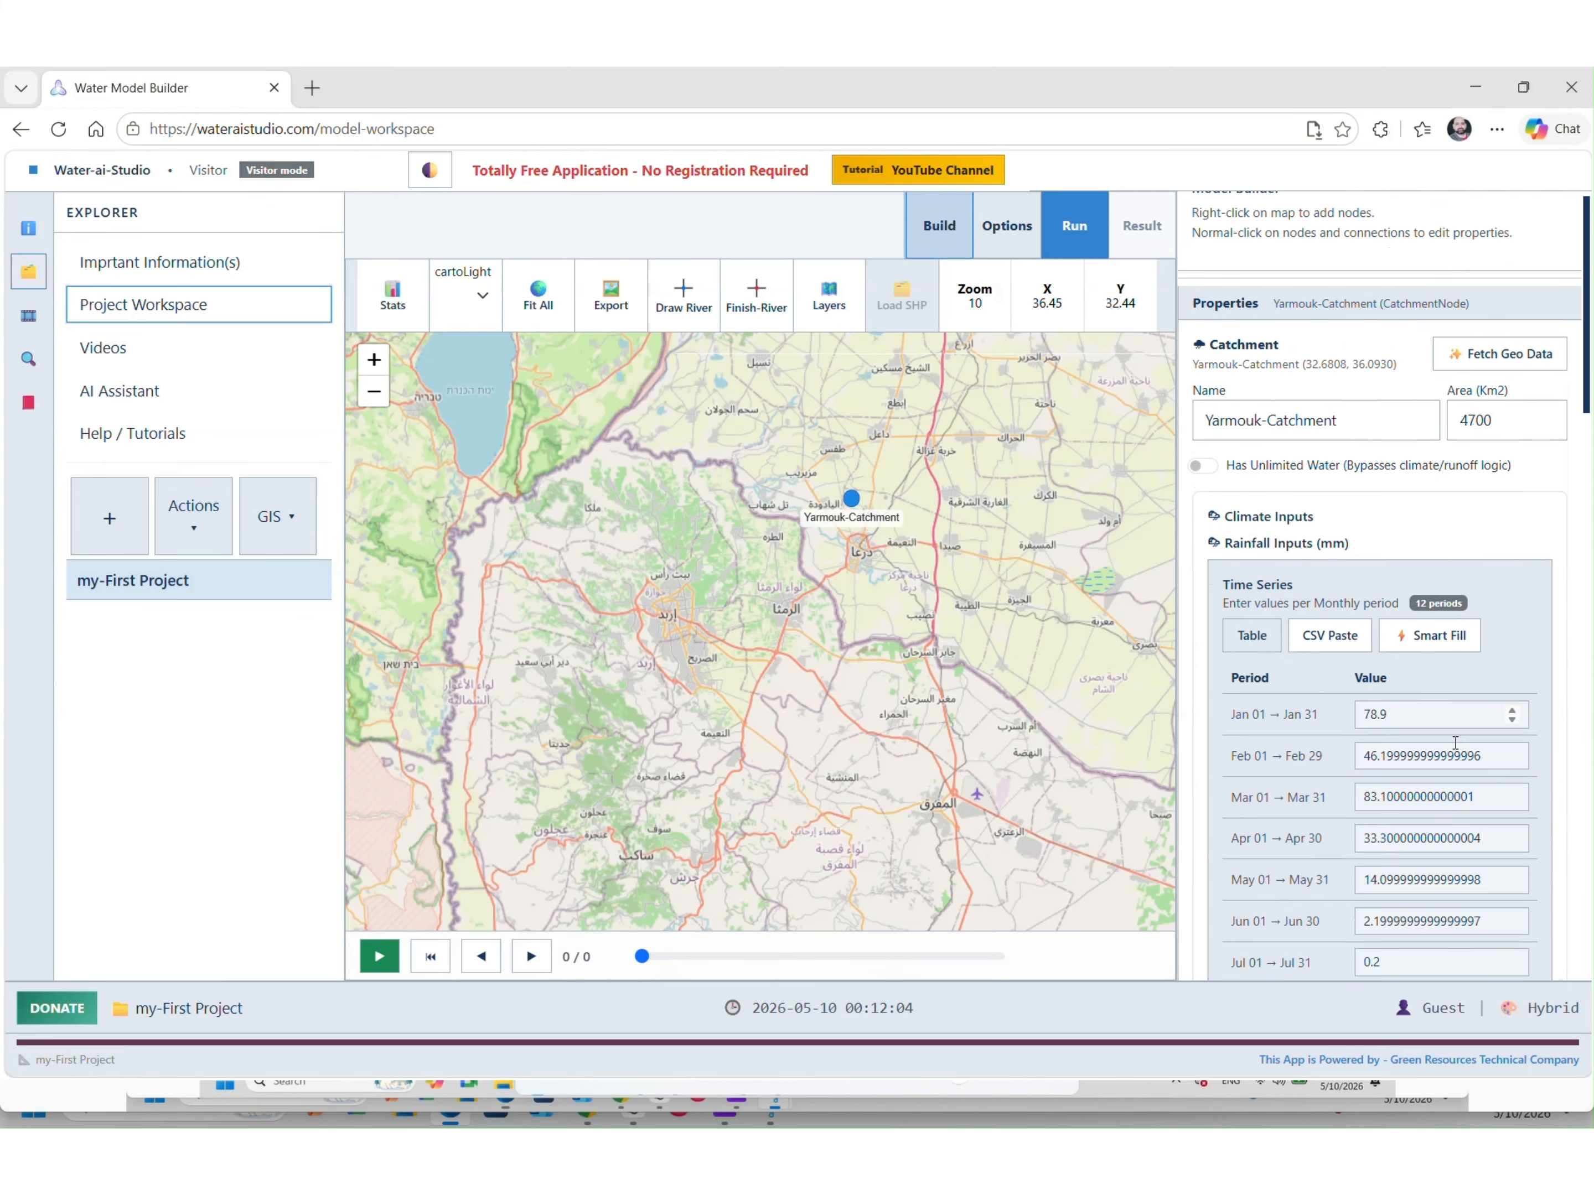
{"action": "scroll", "coordinate": [1445, 690], "scroll_direction": "down", "scroll_amount": 20}
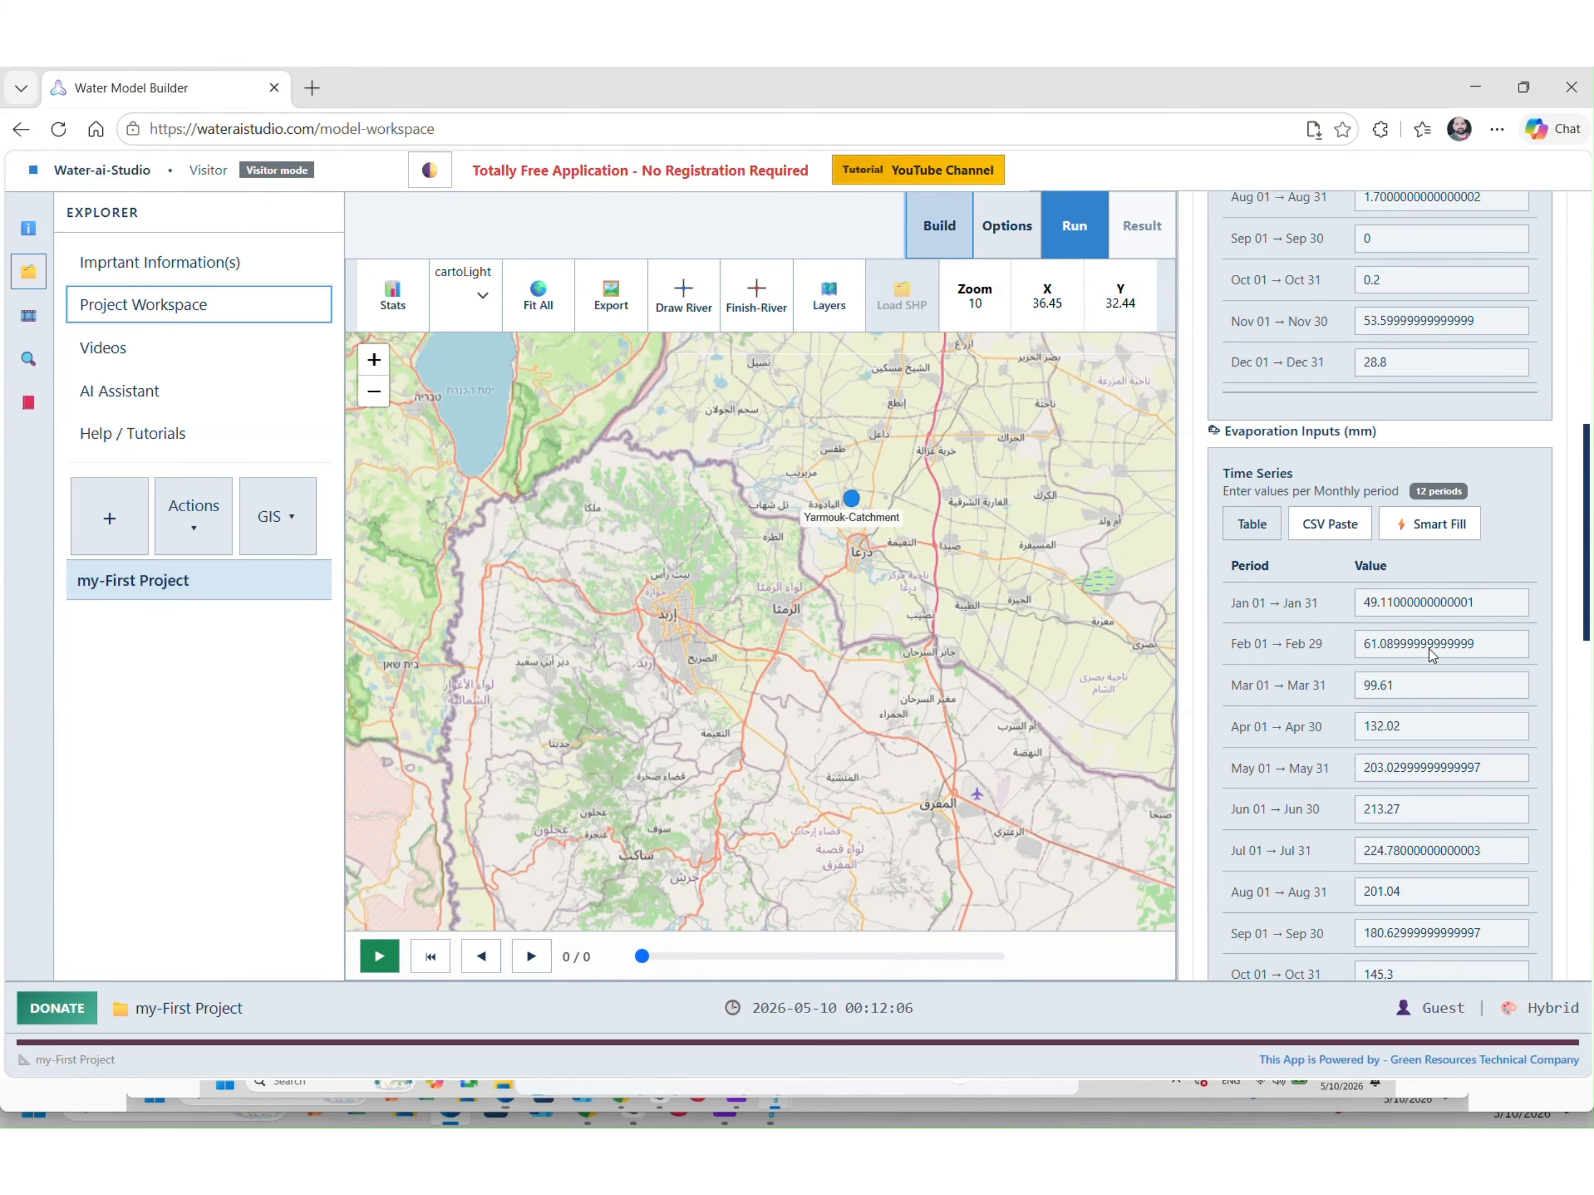
{"action": "left_click", "coordinate": [1339, 391]}
{"action": "left_click", "coordinate": [1337, 391]}
{"action": "left_click_drag", "start_coordinate": [1289, 340], "coordinate": [1223, 340]}
{"action": "left_click", "coordinate": [1262, 366]}
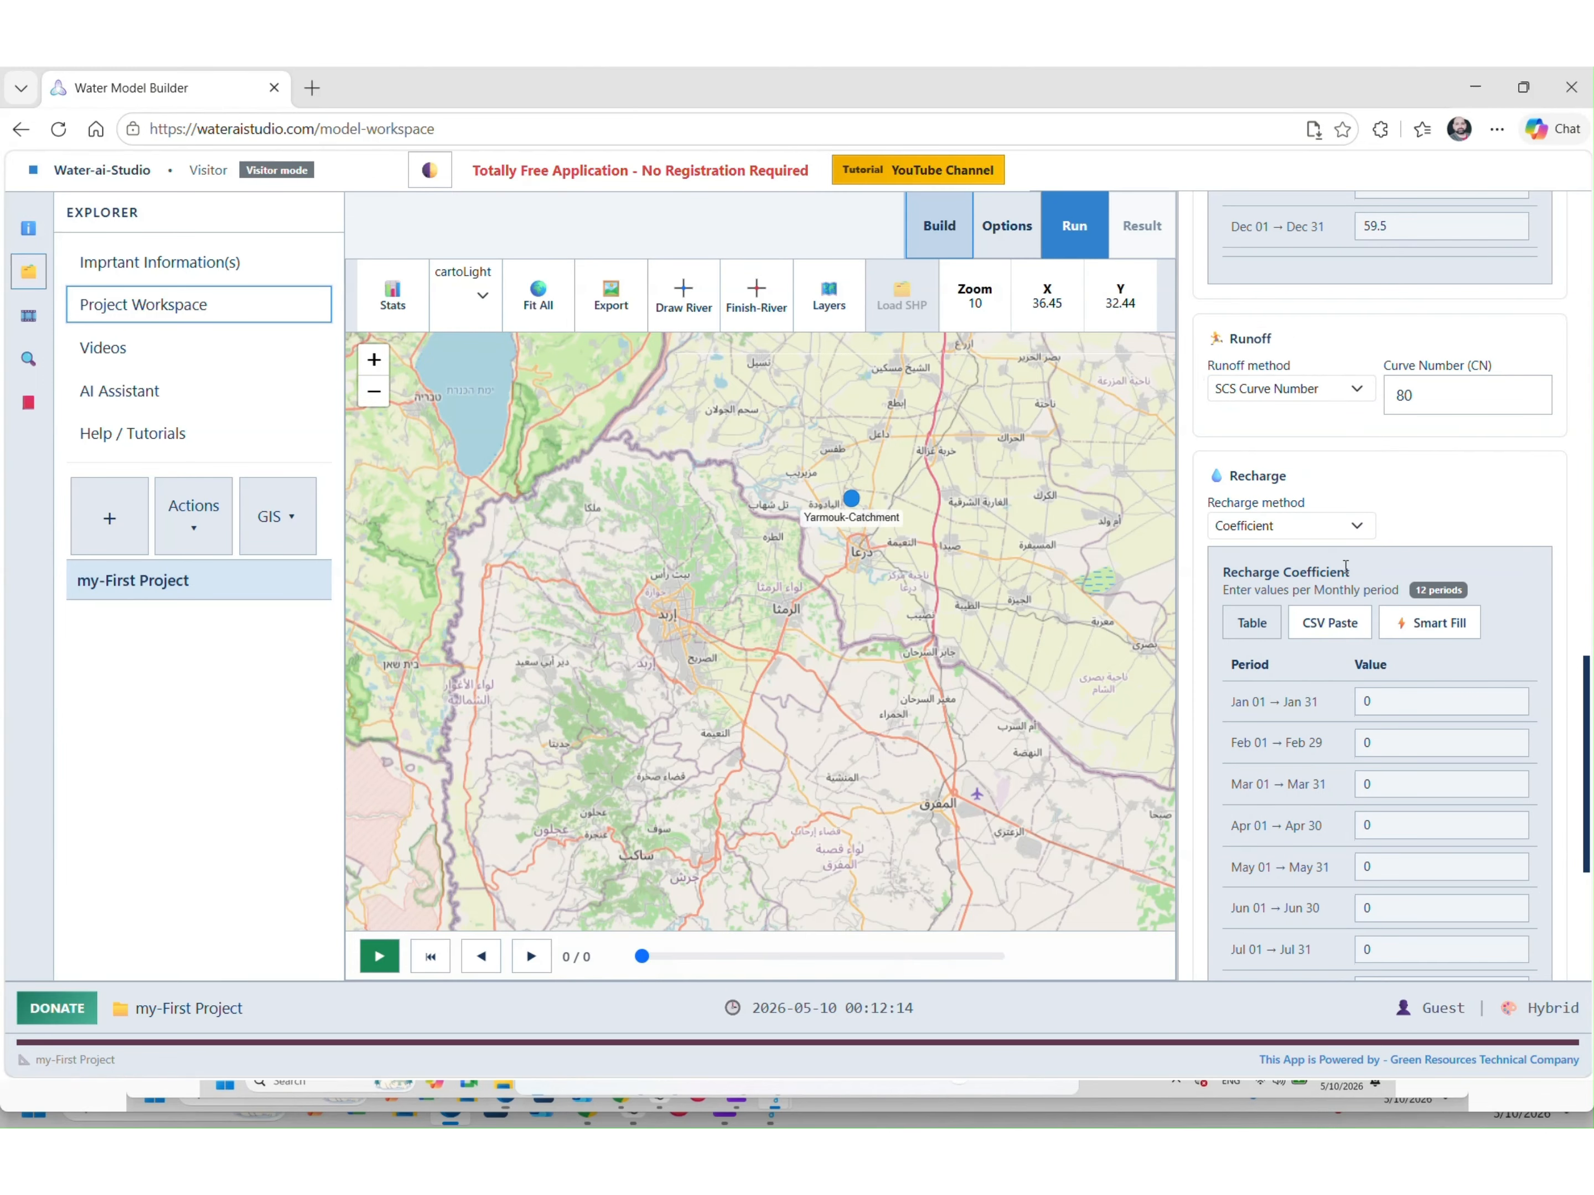
Smart Fill every monthly recharge coefficient with 0.05 and save the project to the local drive
{"action": "scroll", "coordinate": [1331, 536], "scroll_direction": "down", "scroll_amount": 3}
{"action": "left_click", "coordinate": [1416, 425]}
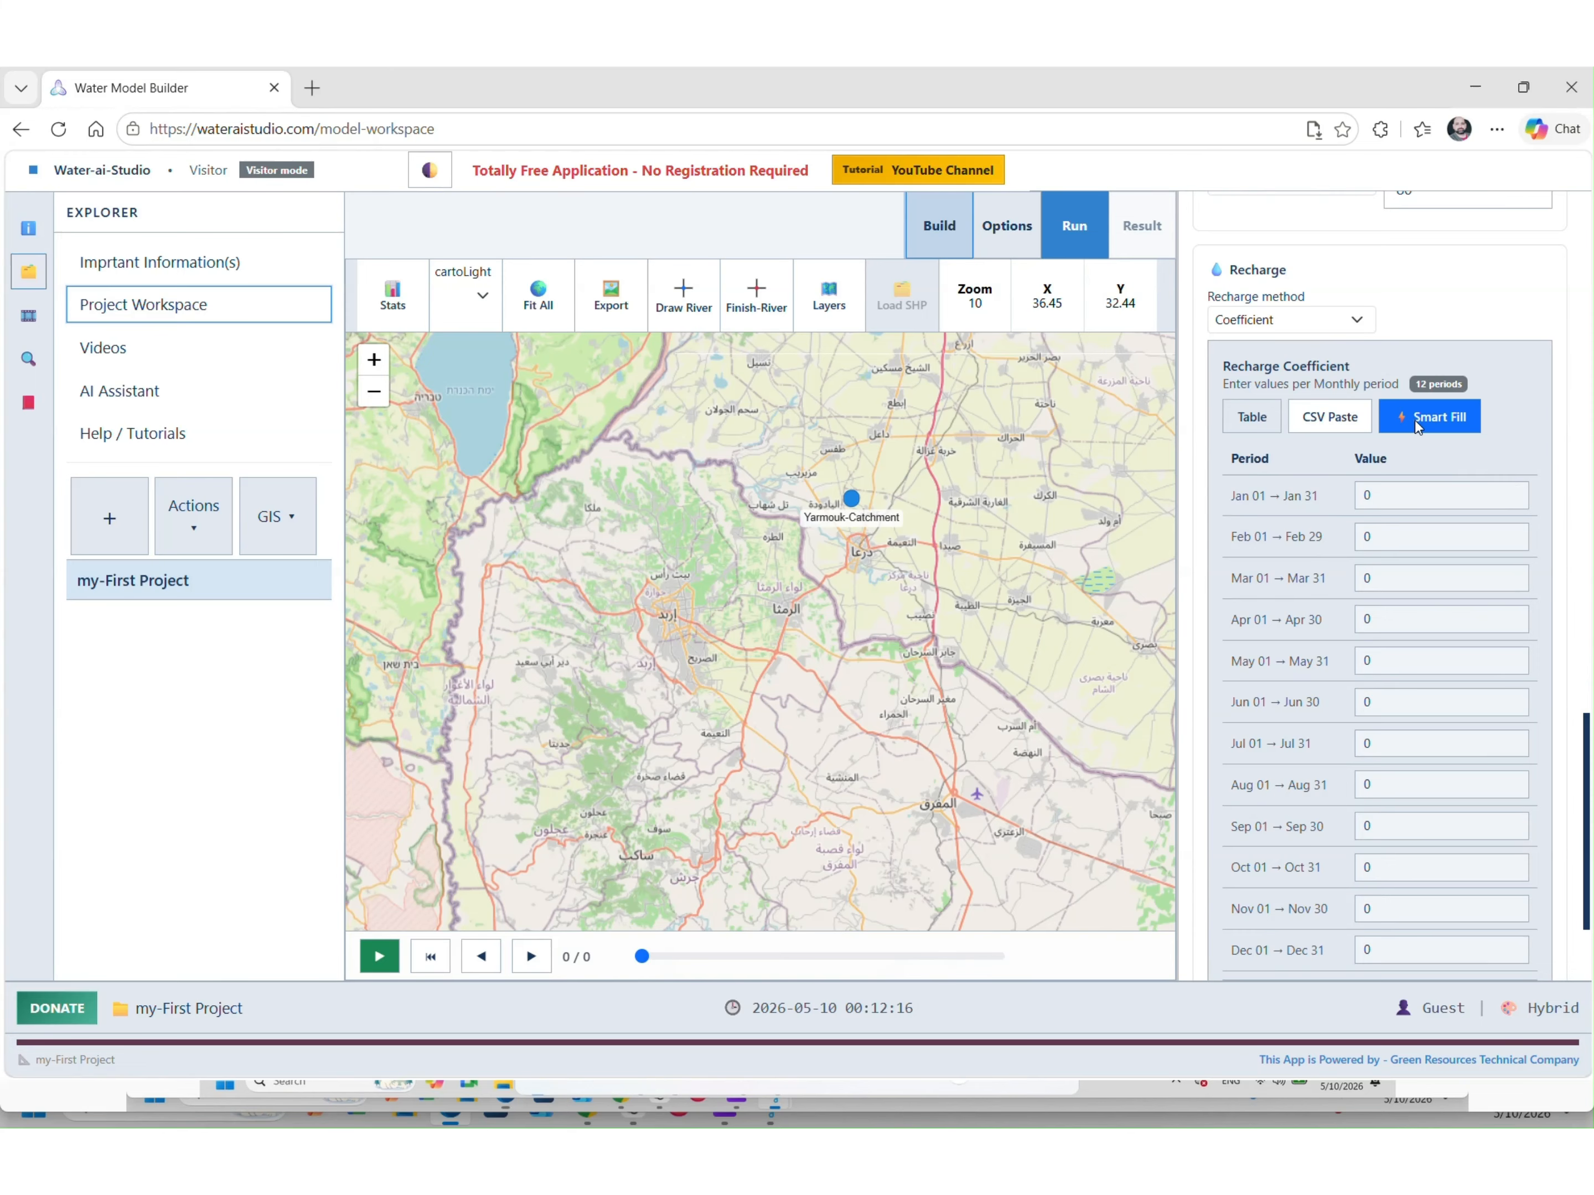
{"action": "left_click", "coordinate": [1308, 711]}
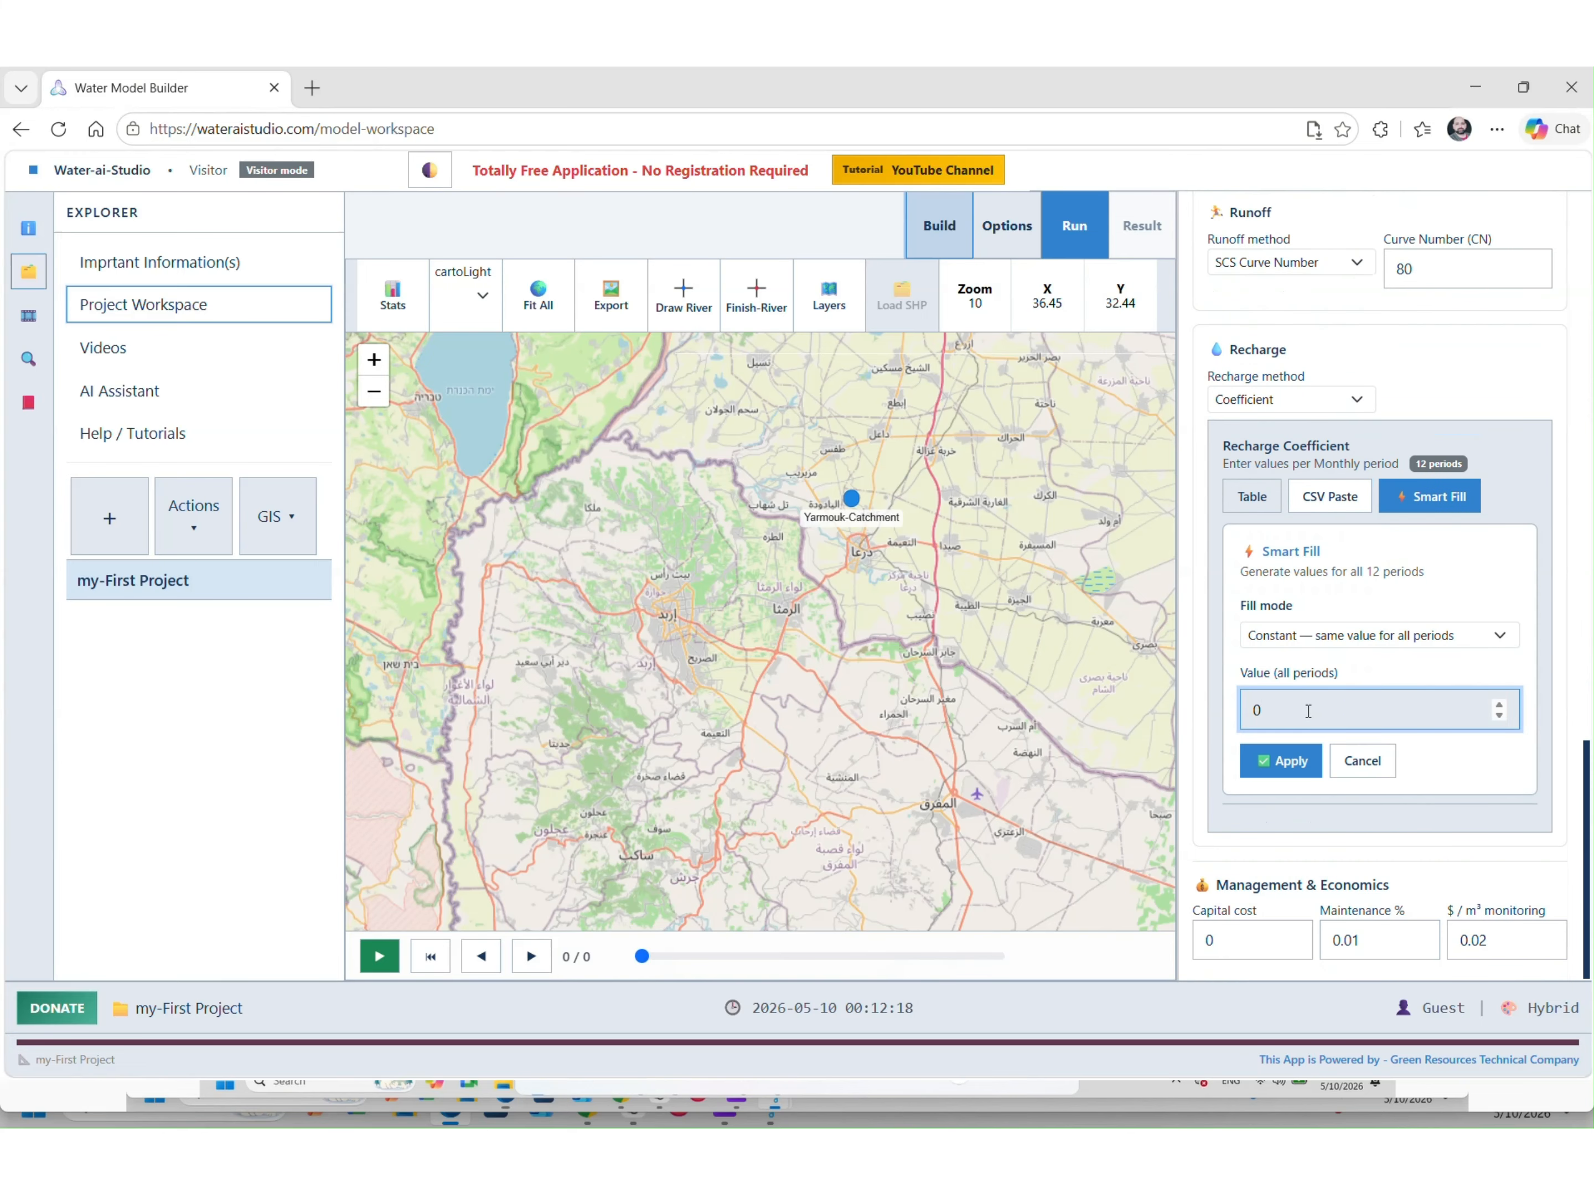
{"action": "left_click", "coordinate": [1284, 760]}
{"action": "scroll", "coordinate": [1371, 709], "scroll_direction": "down", "scroll_amount": 4}
{"action": "scroll", "coordinate": [1377, 702], "scroll_direction": "up", "scroll_amount": 6}
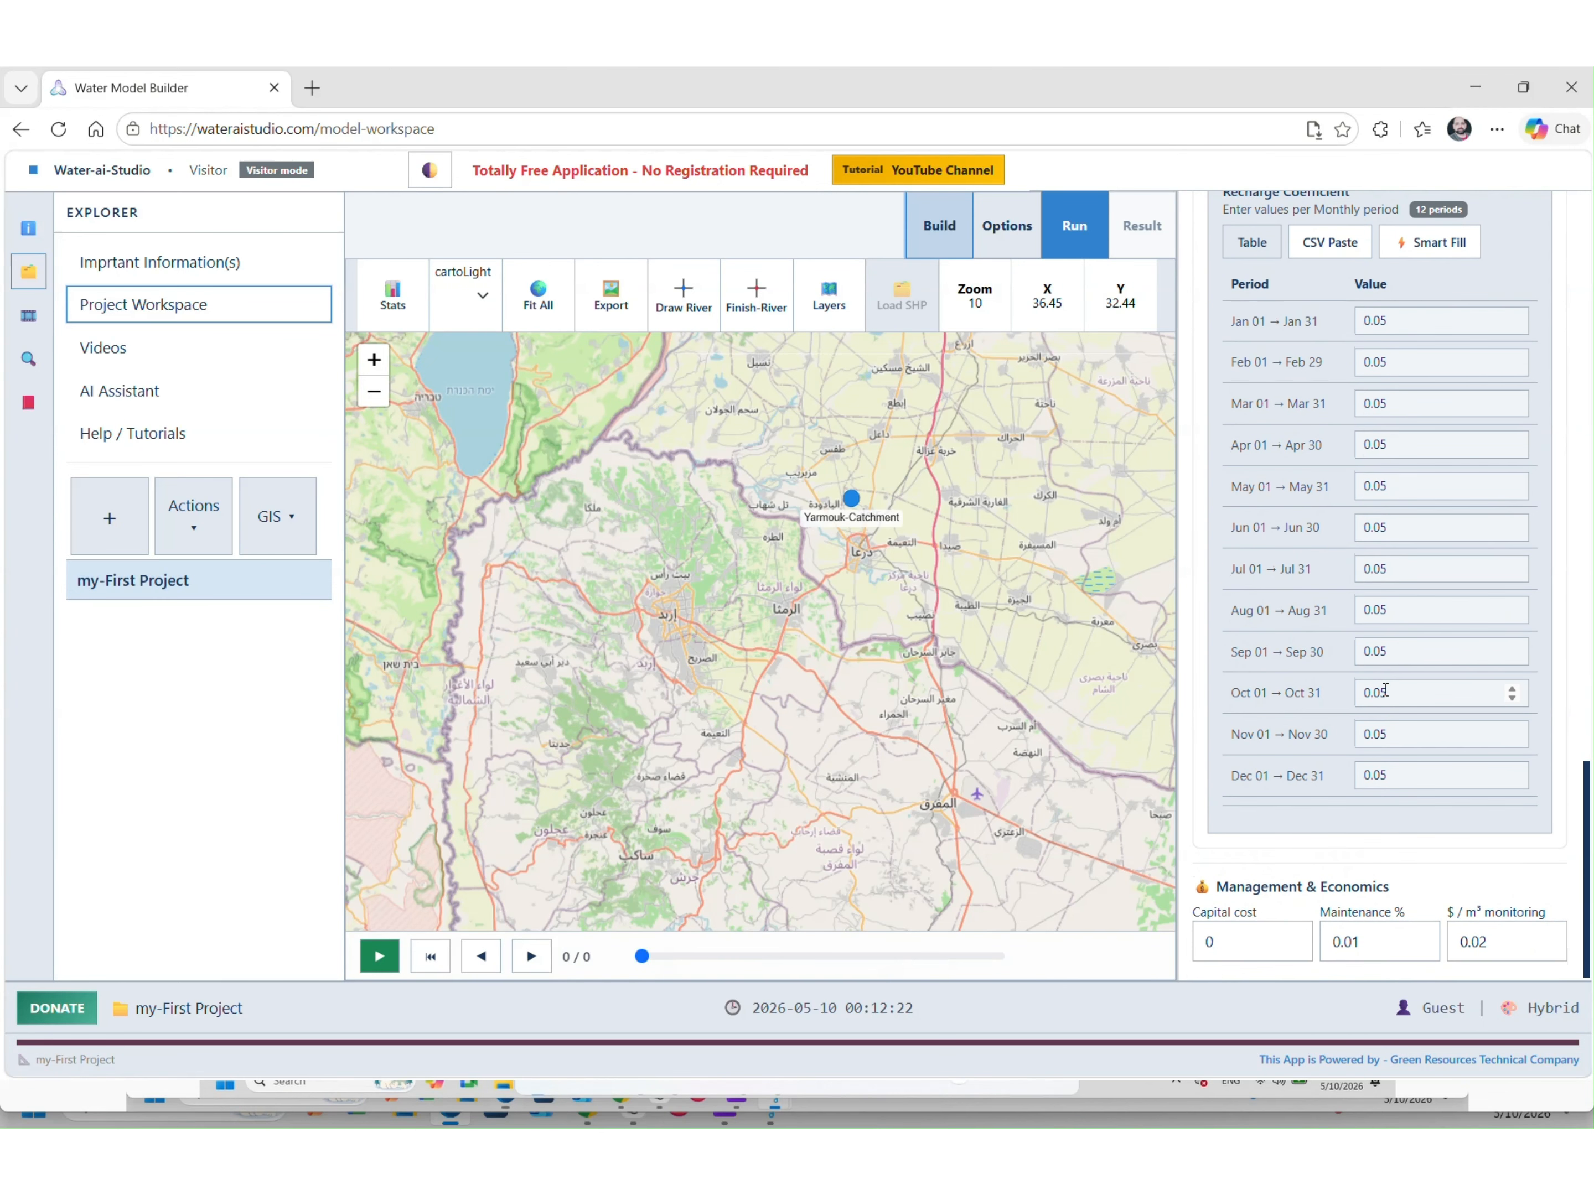
{"action": "scroll", "coordinate": [1384, 692], "scroll_direction": "down", "scroll_amount": 6}
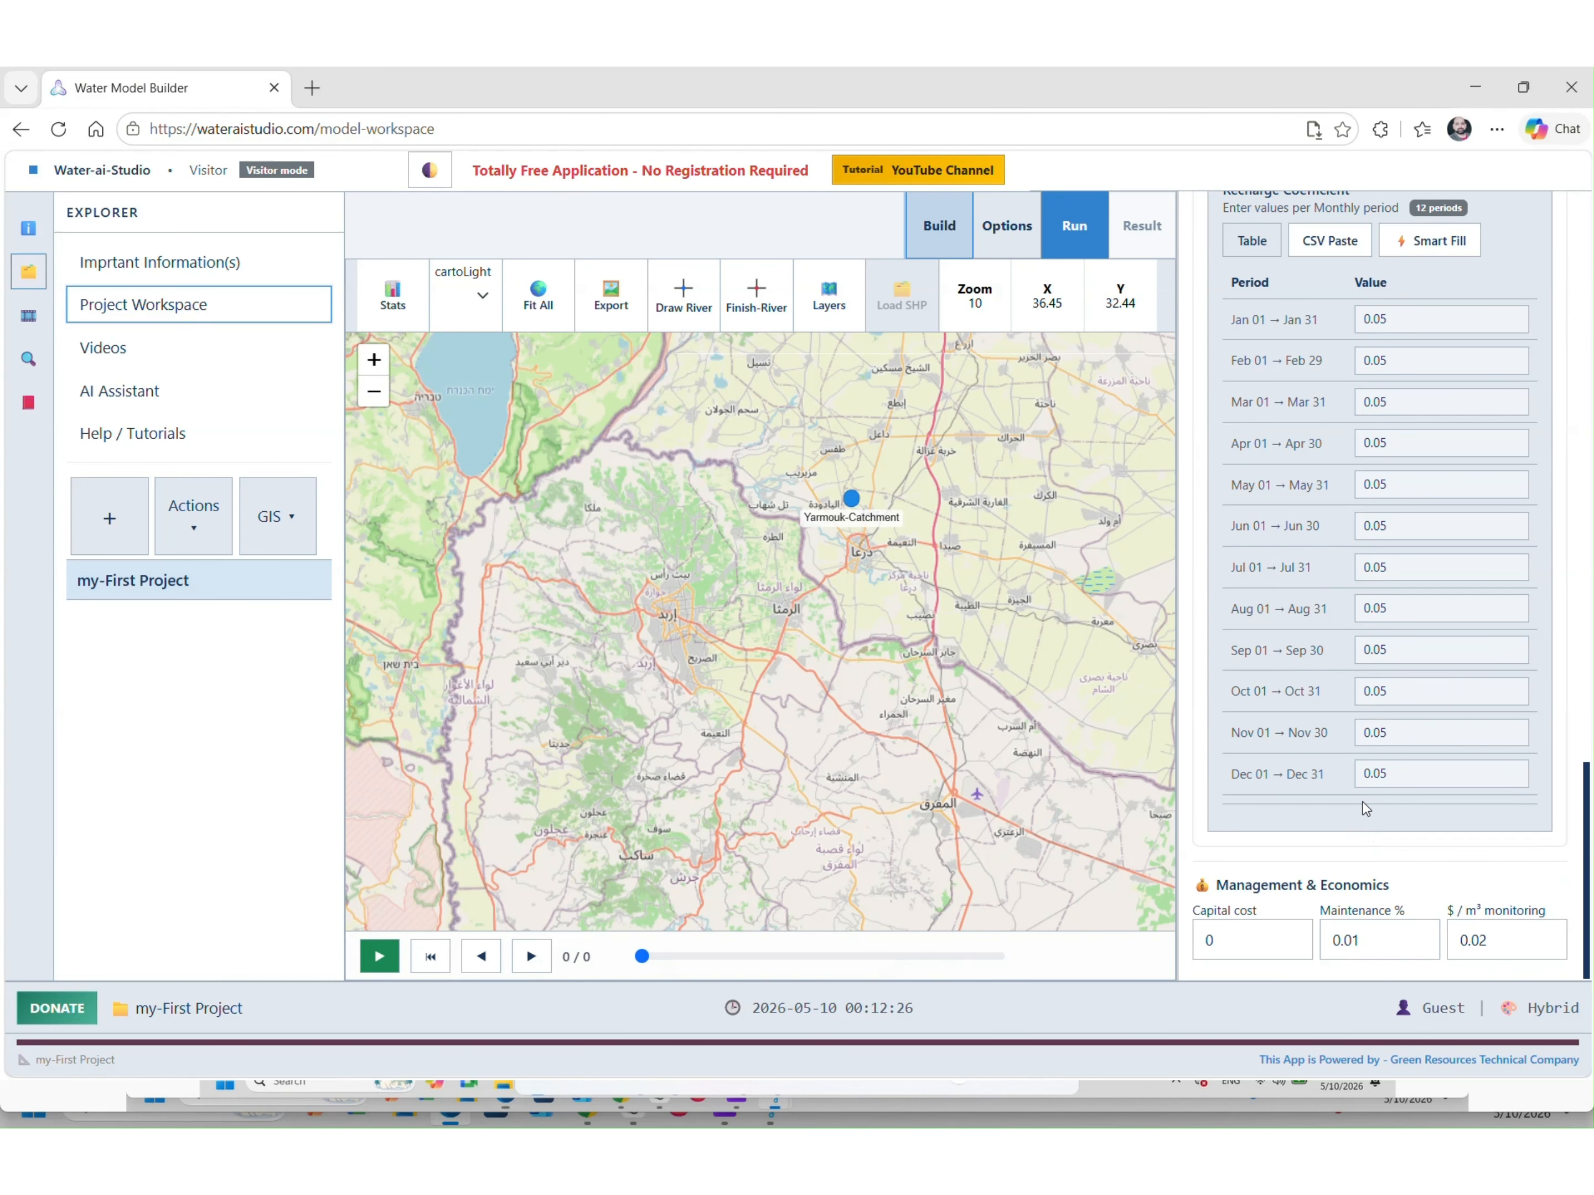
{"action": "scroll", "coordinate": [1362, 803], "scroll_direction": "up", "scroll_amount": 15}
{"action": "scroll", "coordinate": [1362, 803], "scroll_direction": "up", "scroll_amount": 6}
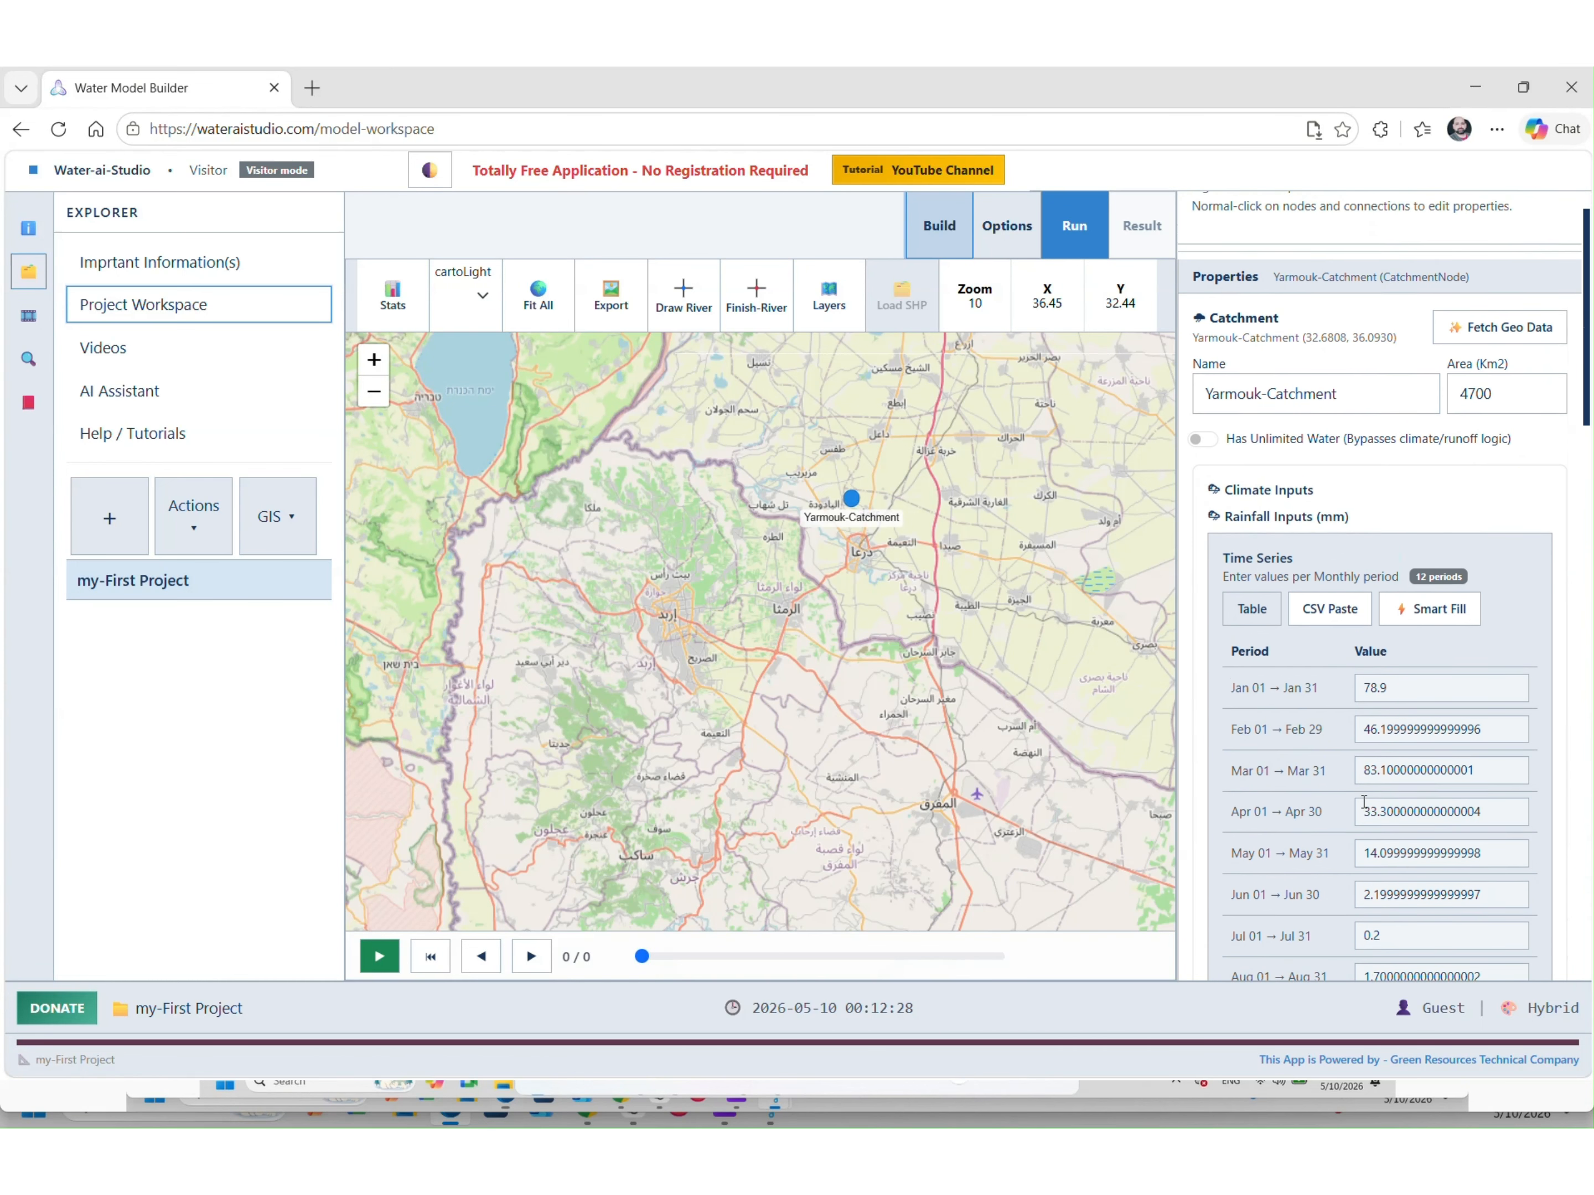
{"action": "left_click", "coordinate": [185, 520]}
{"action": "left_click", "coordinate": [243, 580]}
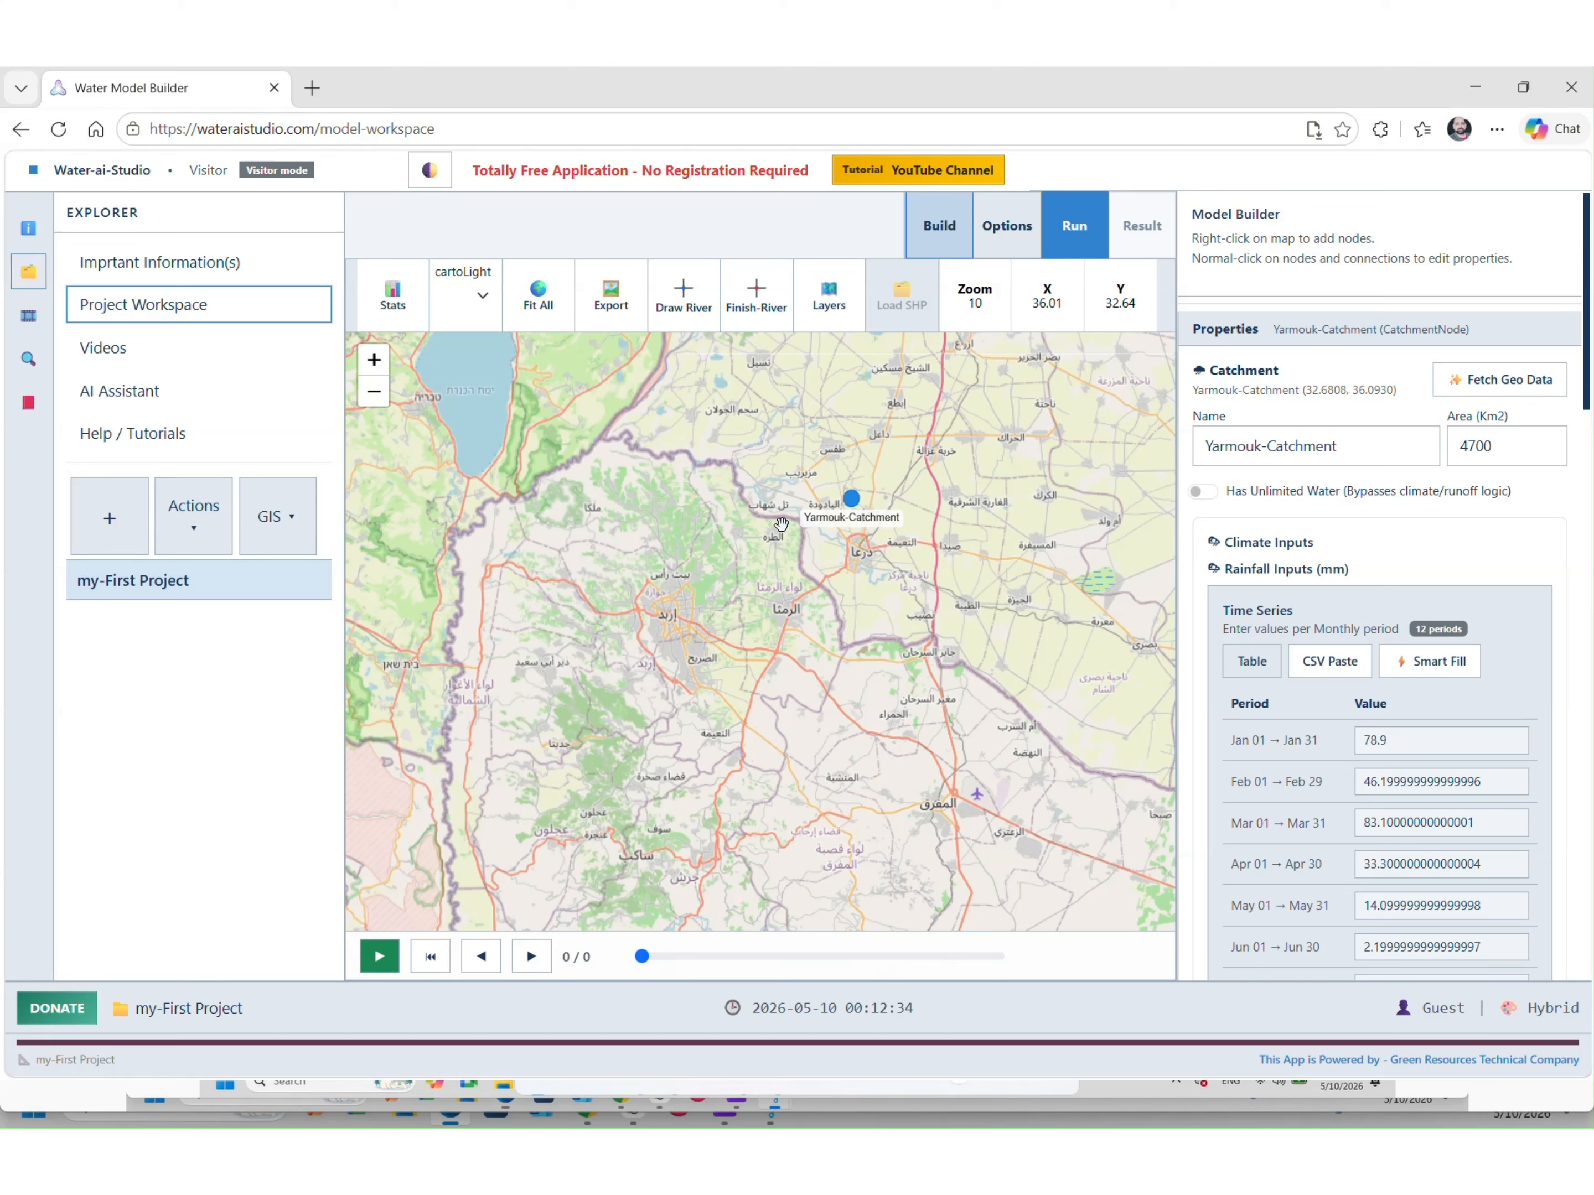
Draw River 1 from two points running west from Yarmouk-Catchment and finish it
{"action": "left_click", "coordinate": [679, 304]}
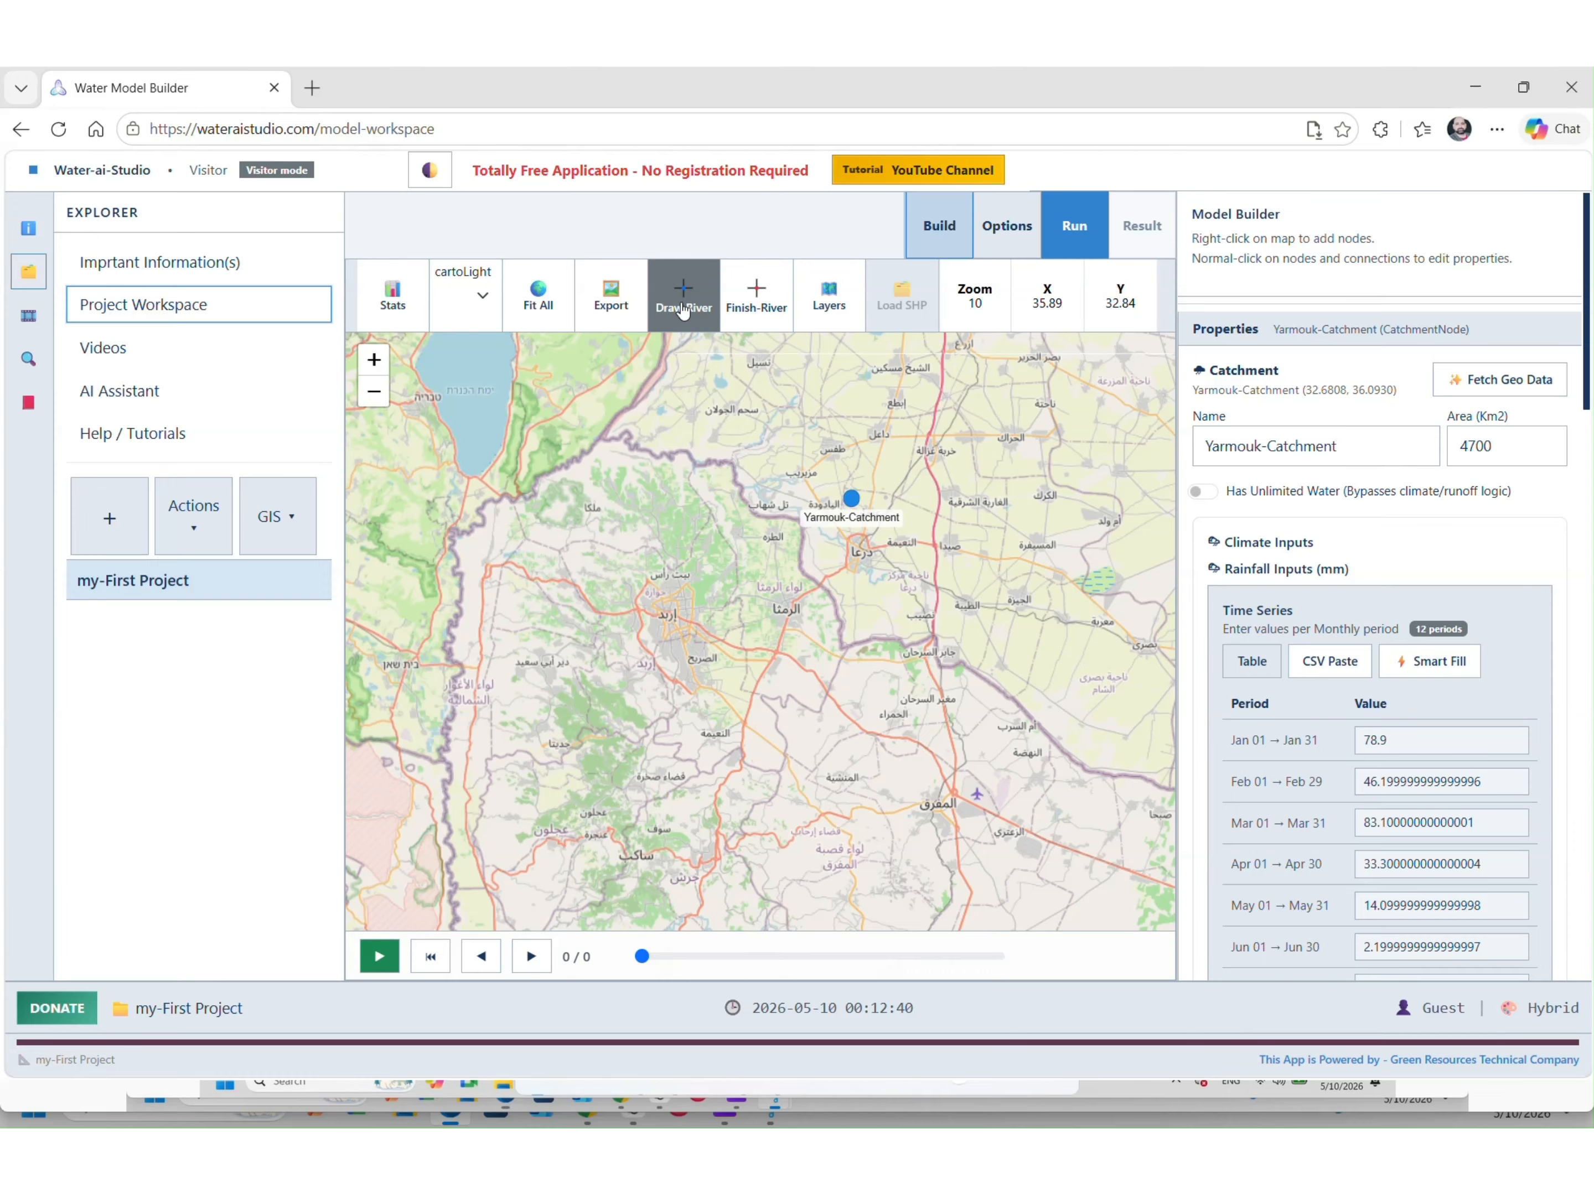
{"action": "left_click", "coordinate": [792, 499]}
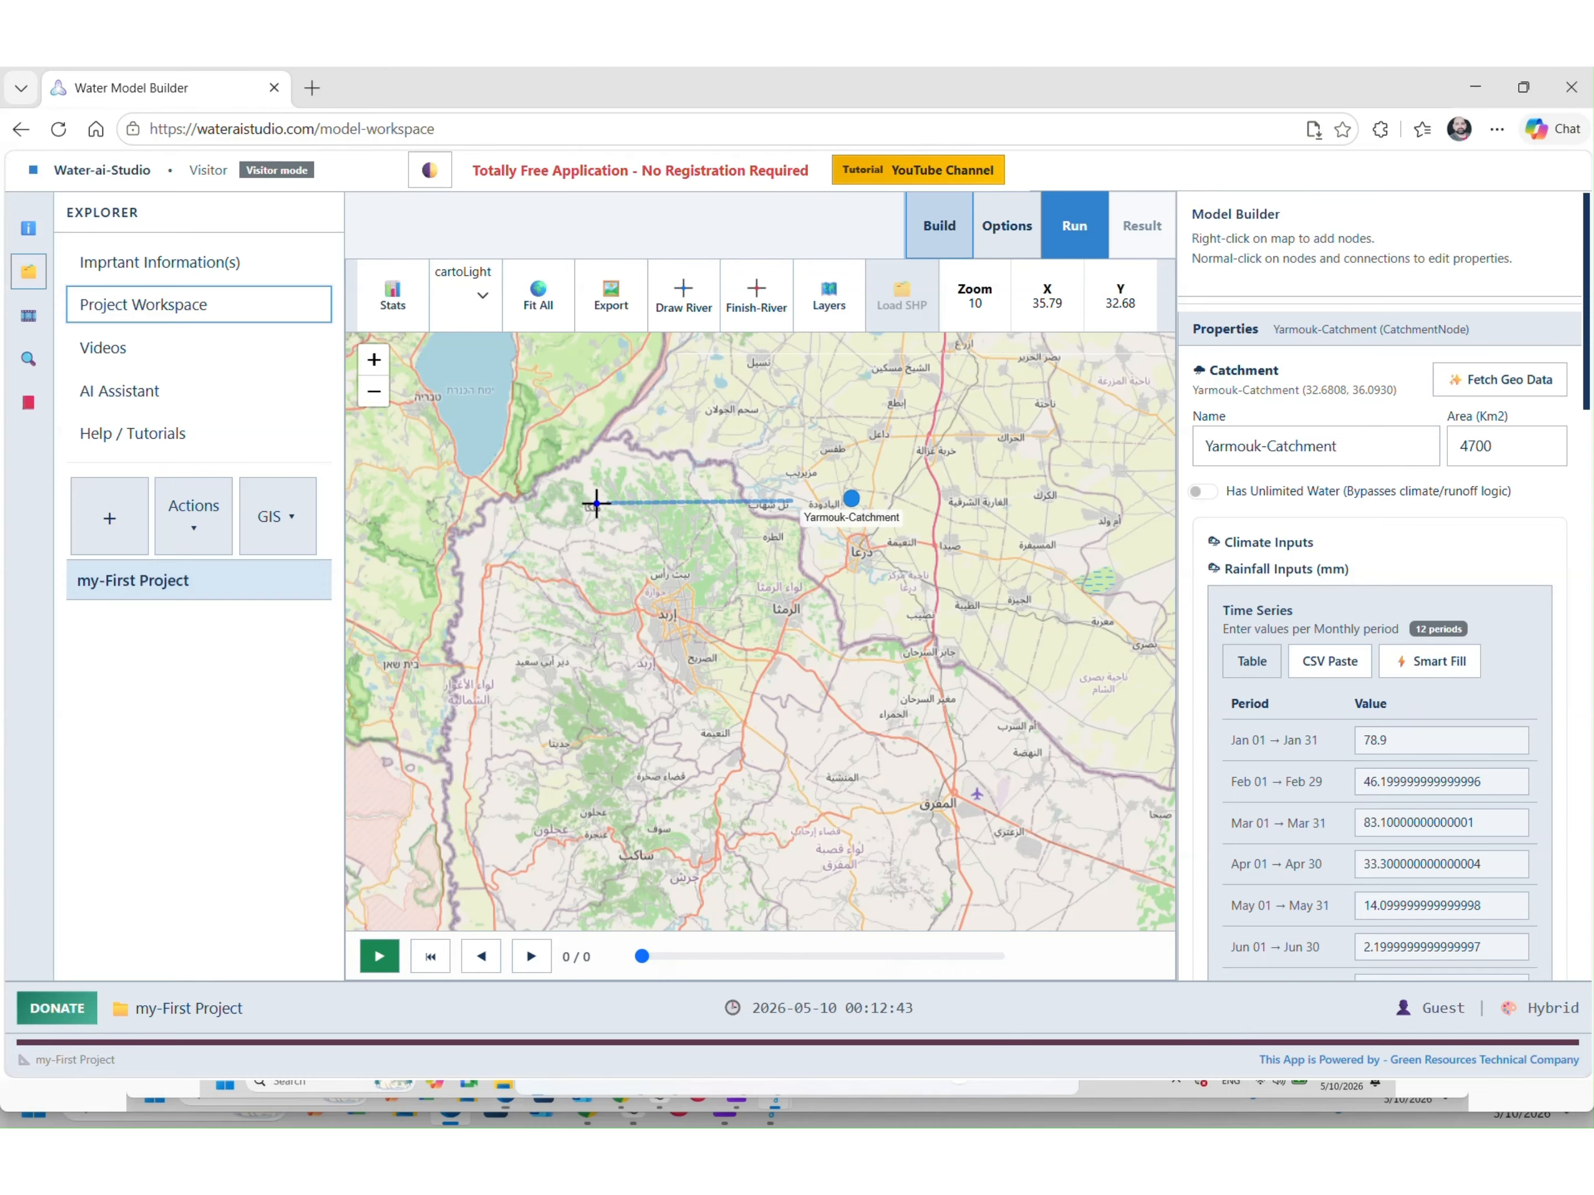
{"action": "left_click", "coordinate": [528, 501]}
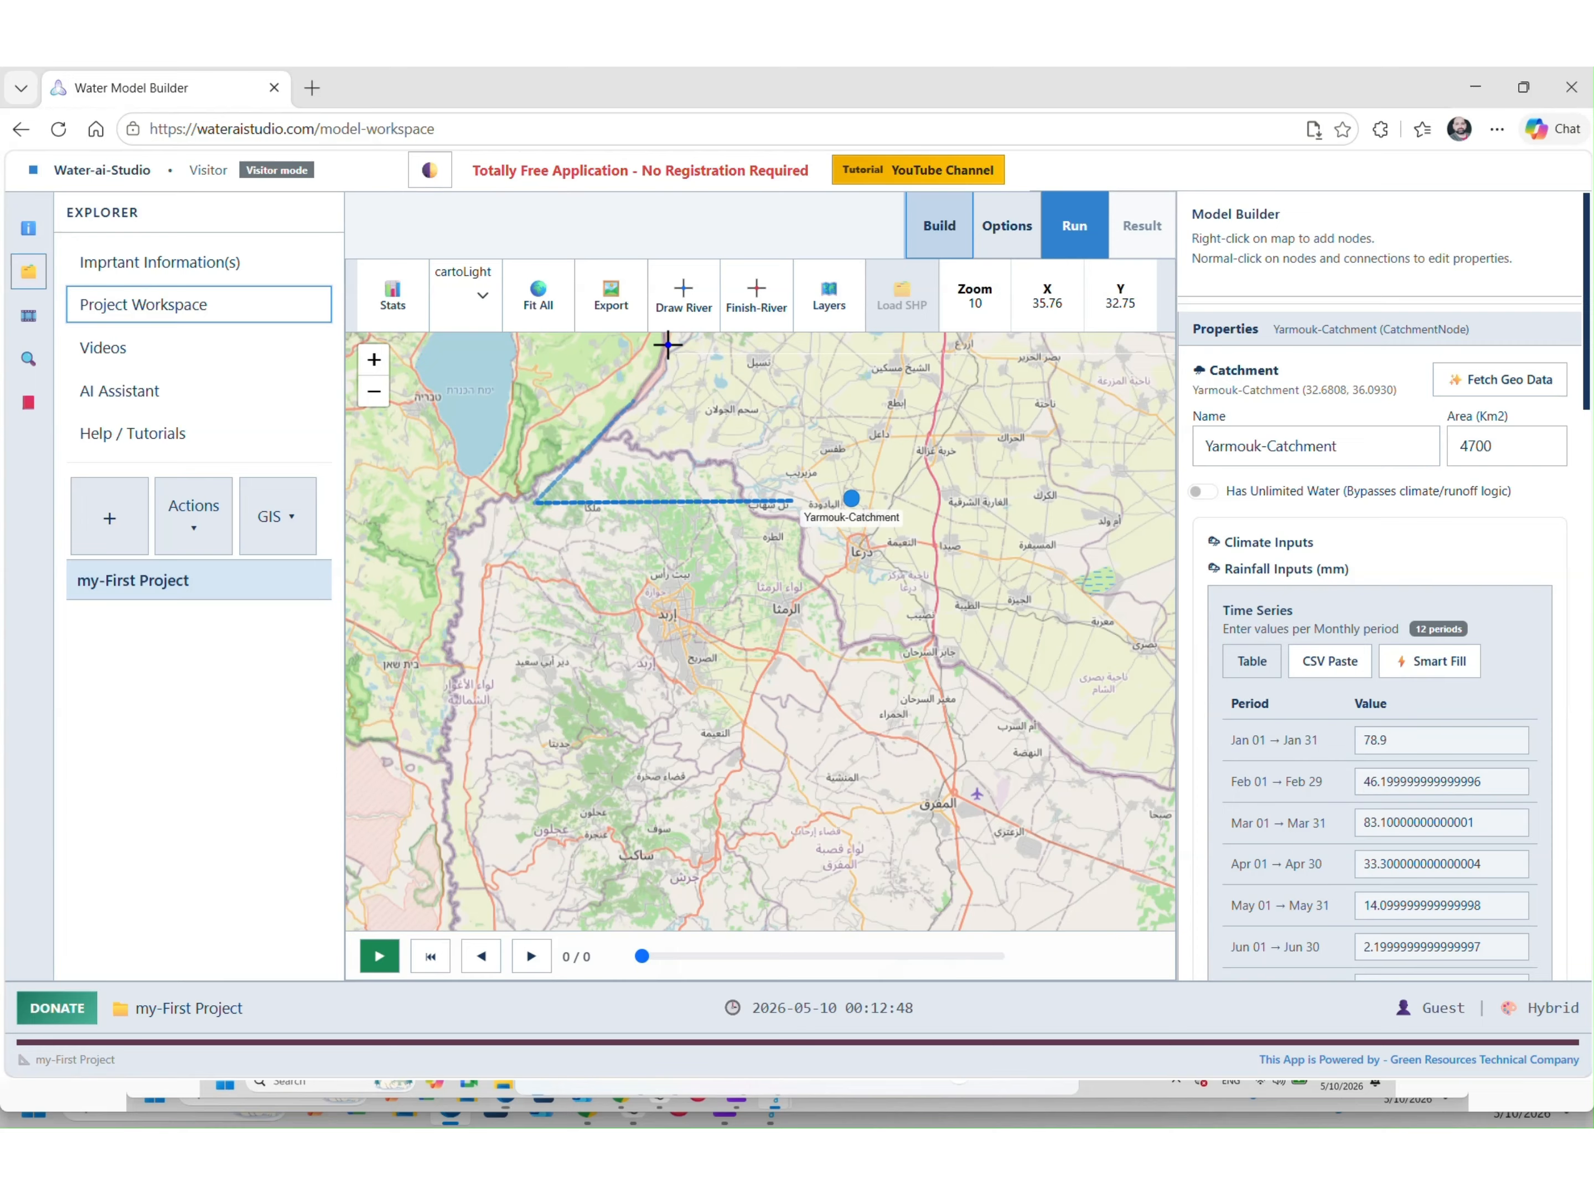
{"action": "left_click", "coordinate": [745, 308]}
{"action": "left_click", "coordinate": [717, 532]}
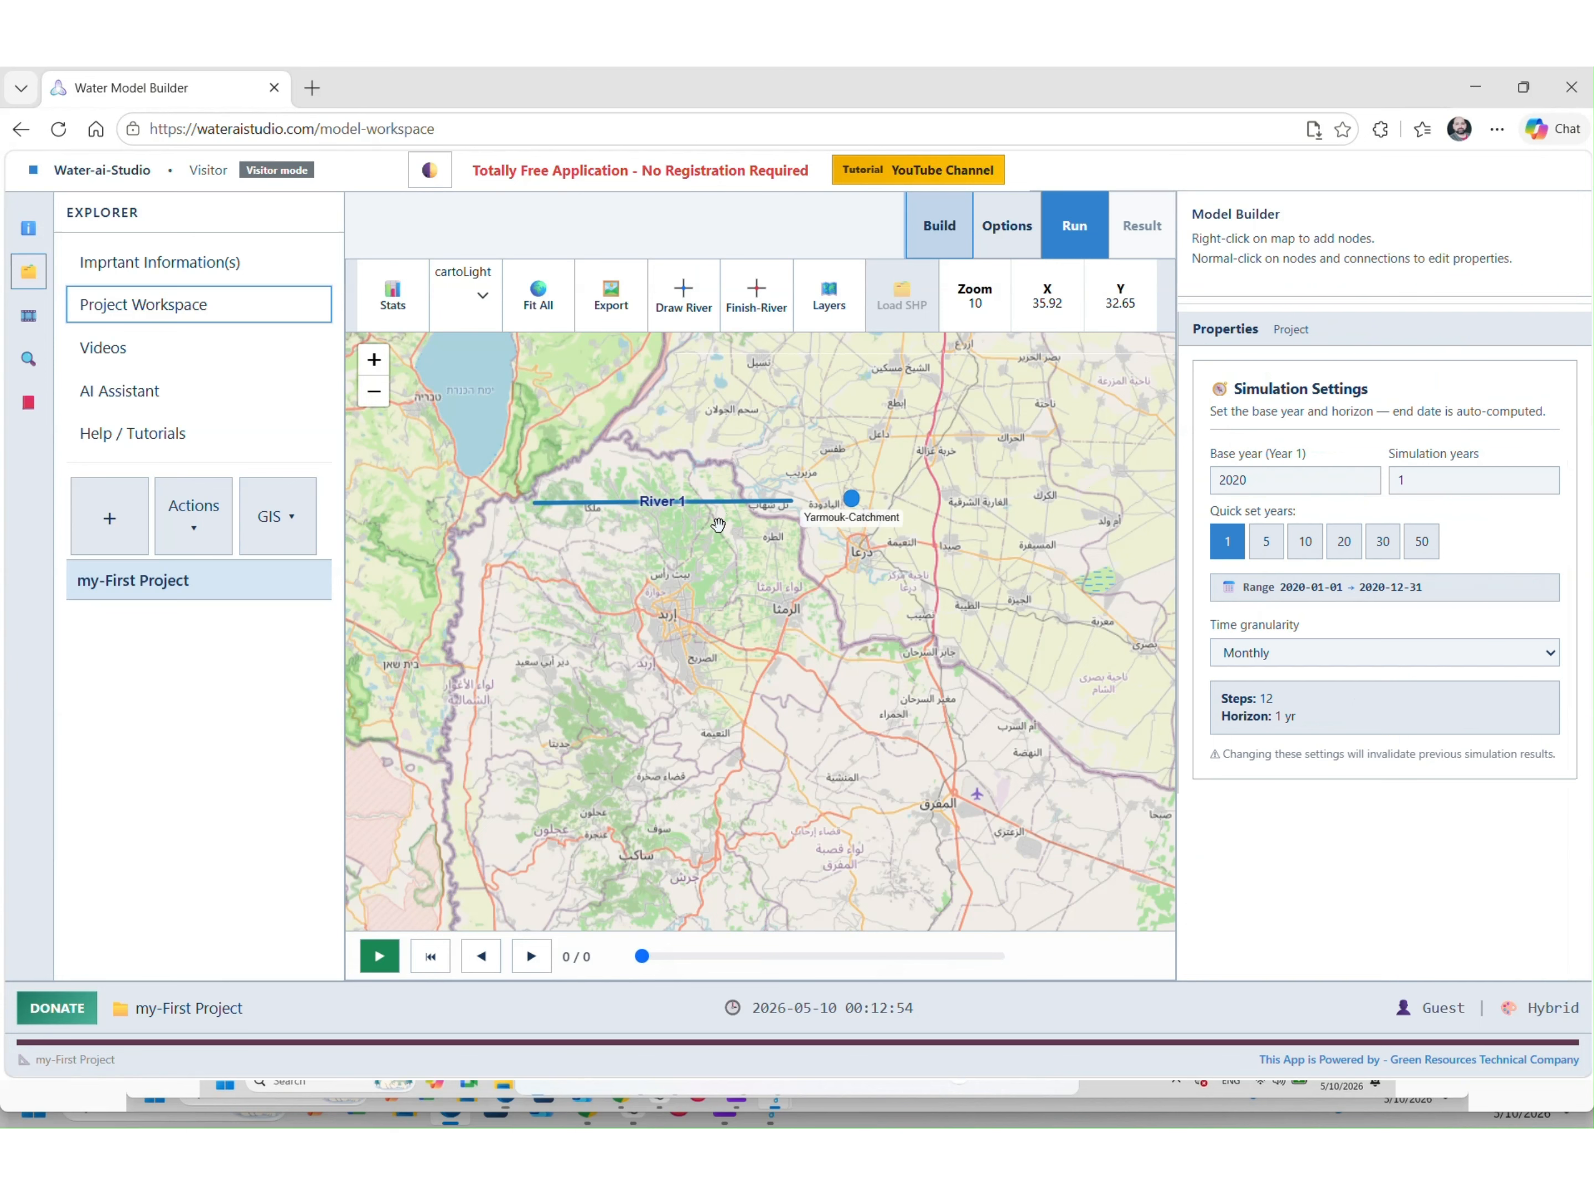
Replace the River Name 'River 1' with 'YR-River' and deselect the river
{"action": "left_click", "coordinate": [725, 504]}
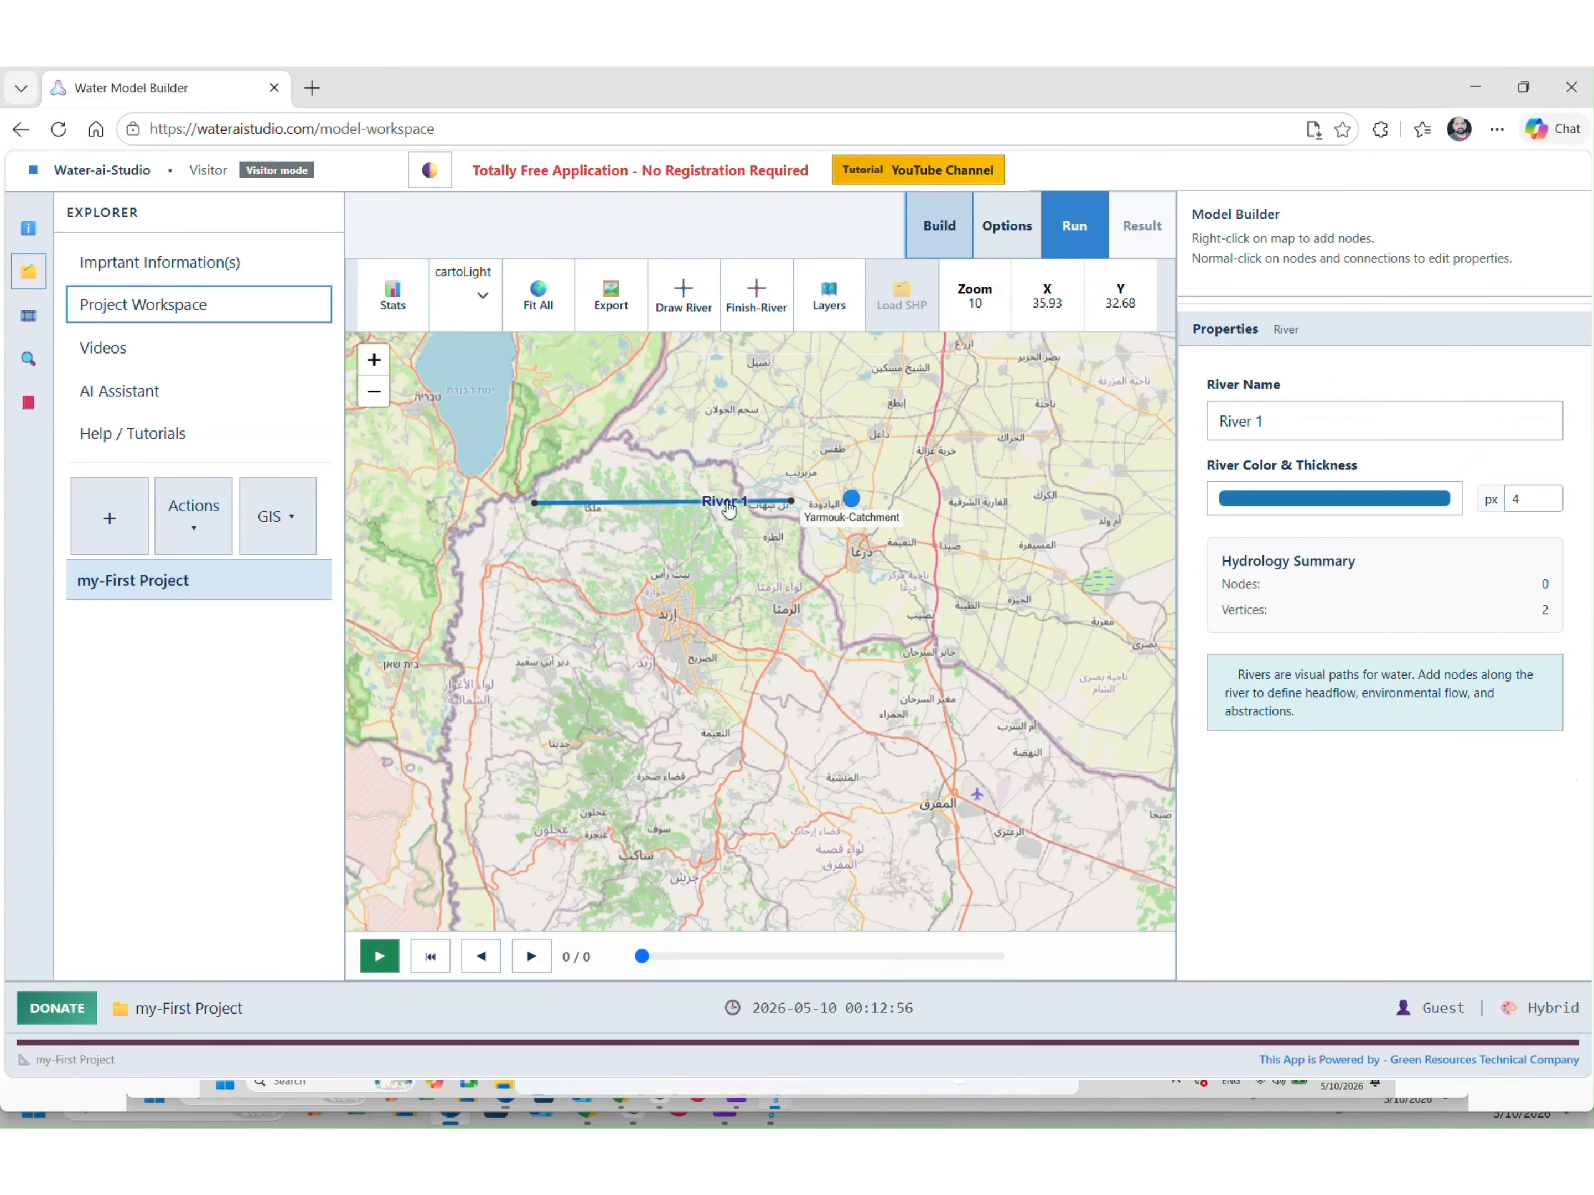
{"action": "left_click", "coordinate": [1387, 425]}
{"action": "key", "text": "ctrl+a"}
{"action": "type", "text": "Y"}
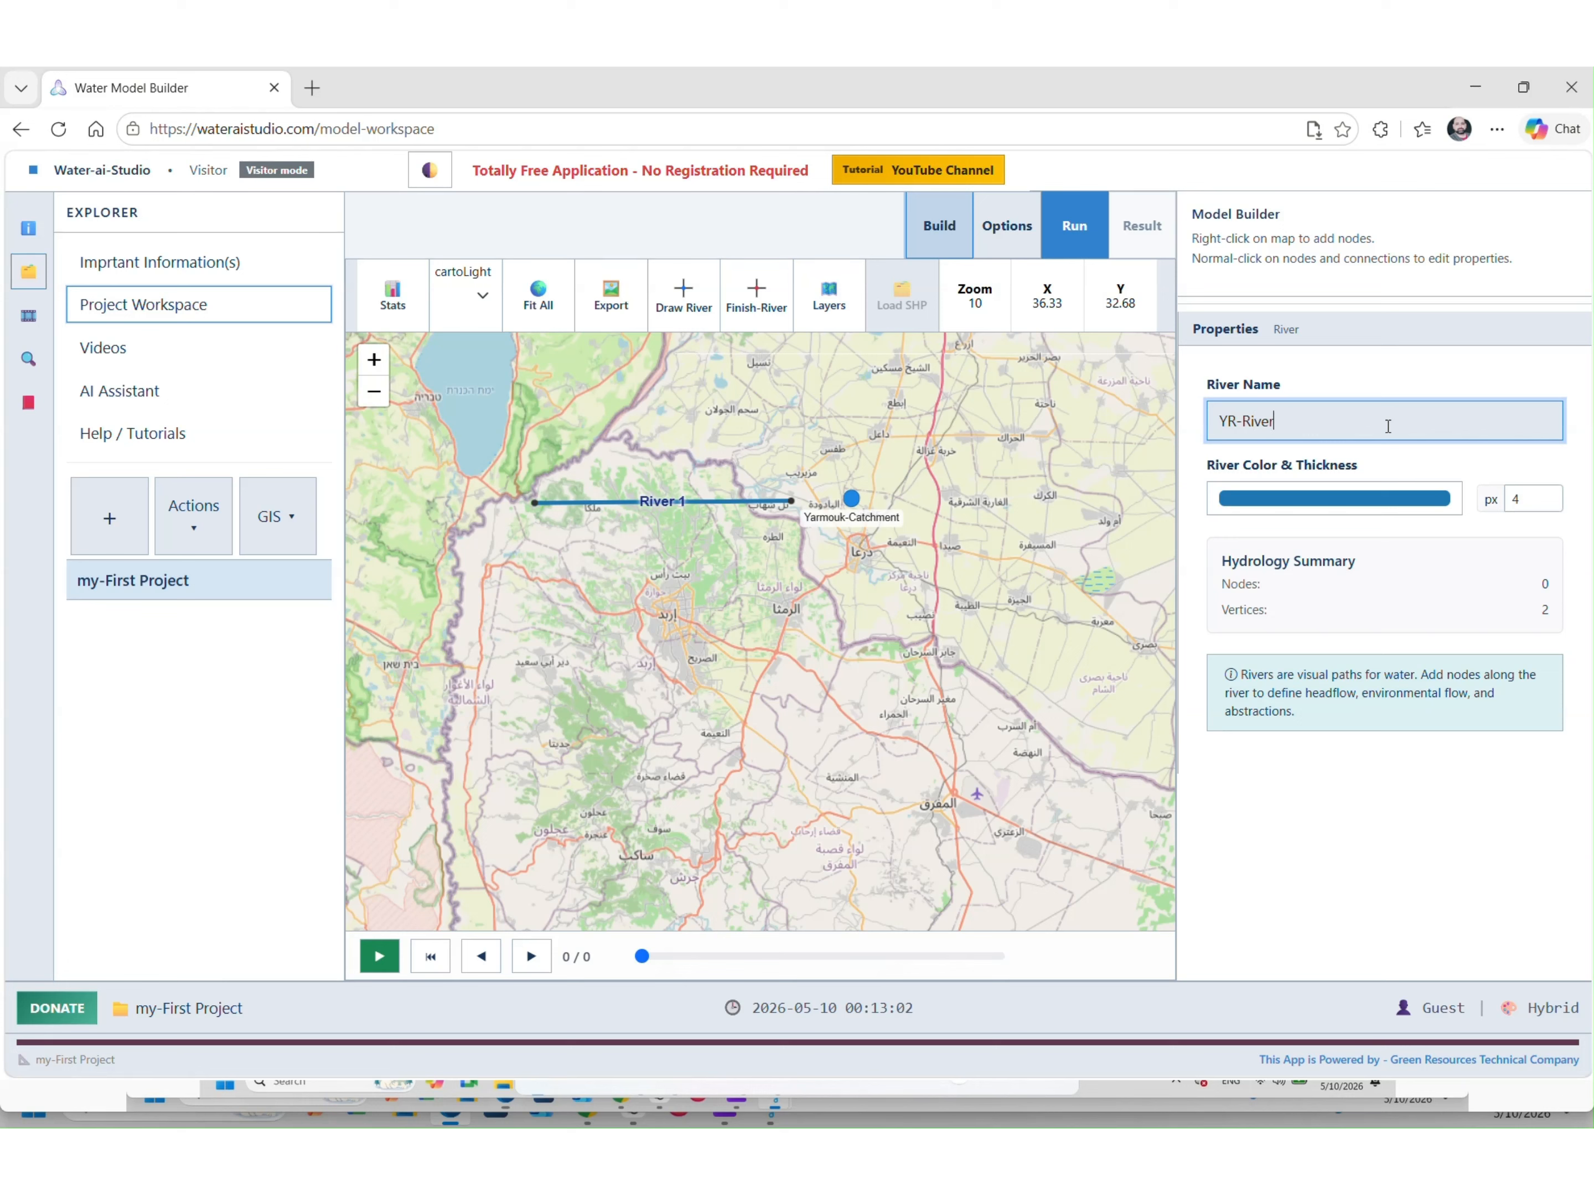
{"action": "key", "text": "Return"}
{"action": "left_click", "coordinate": [643, 554]}
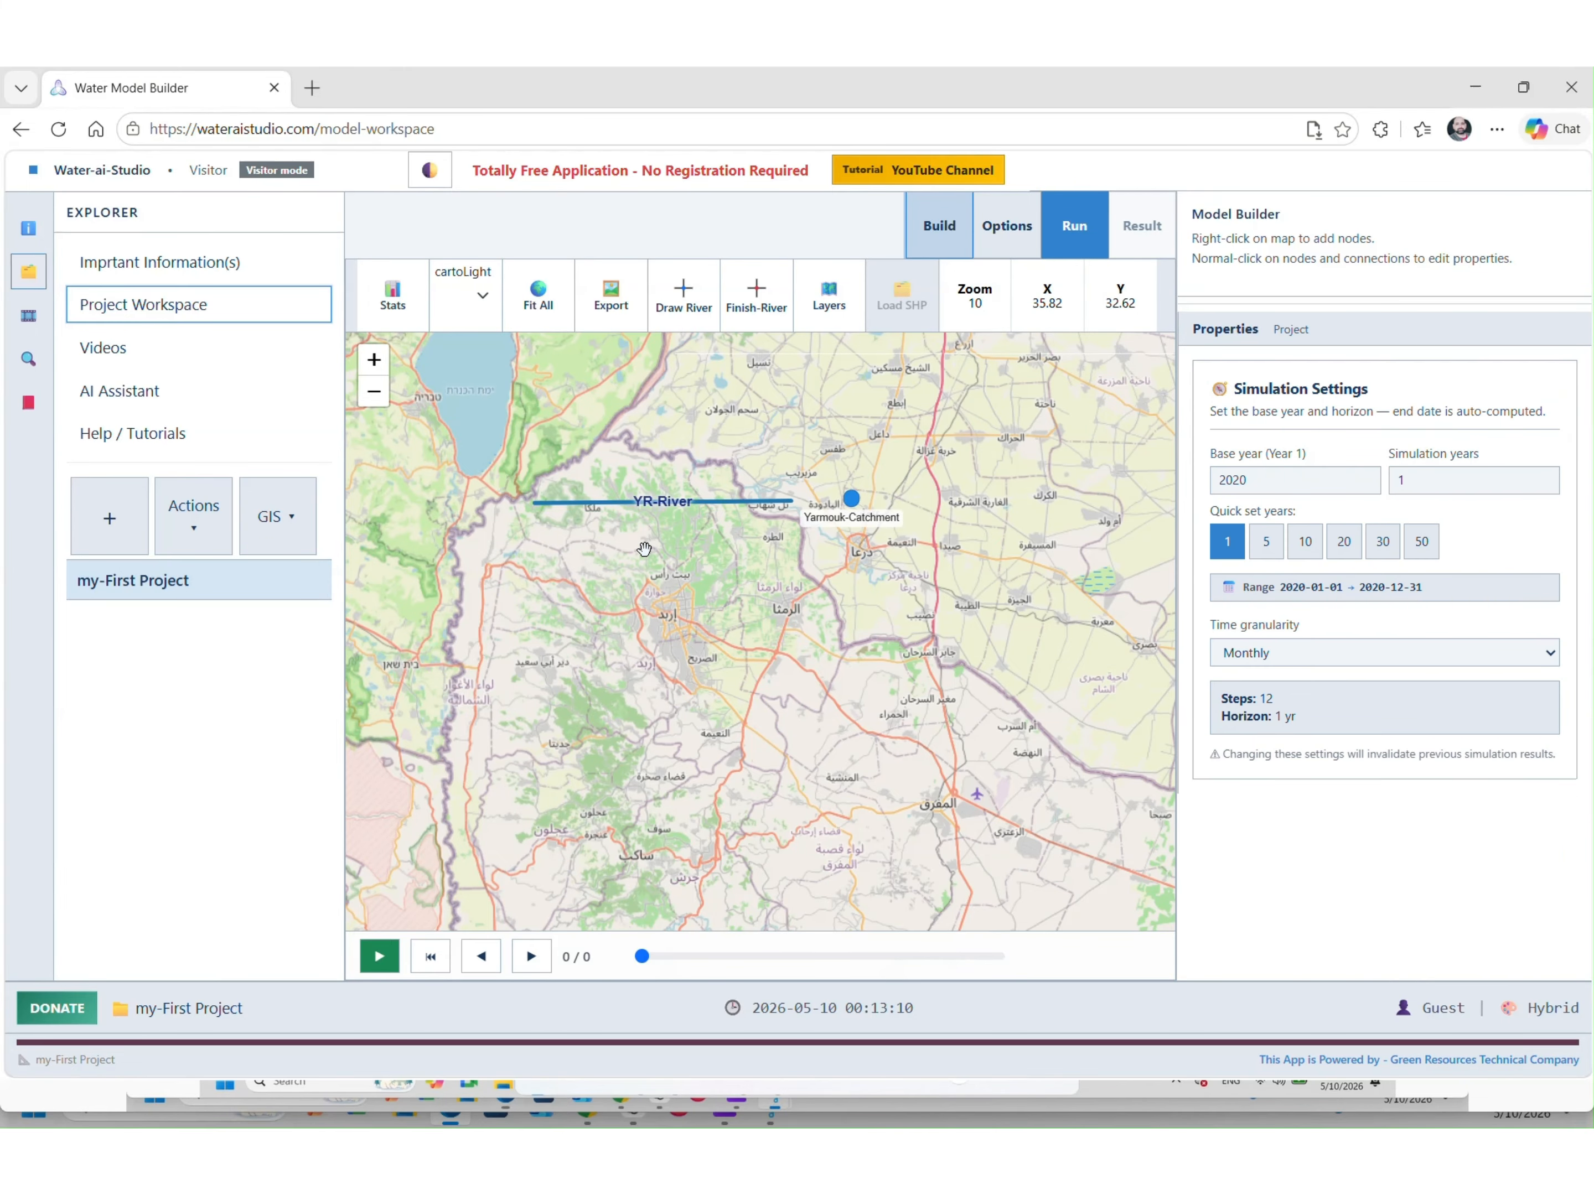
{"action": "scroll", "coordinate": [661, 505], "scroll_direction": "up", "scroll_amount": 1}
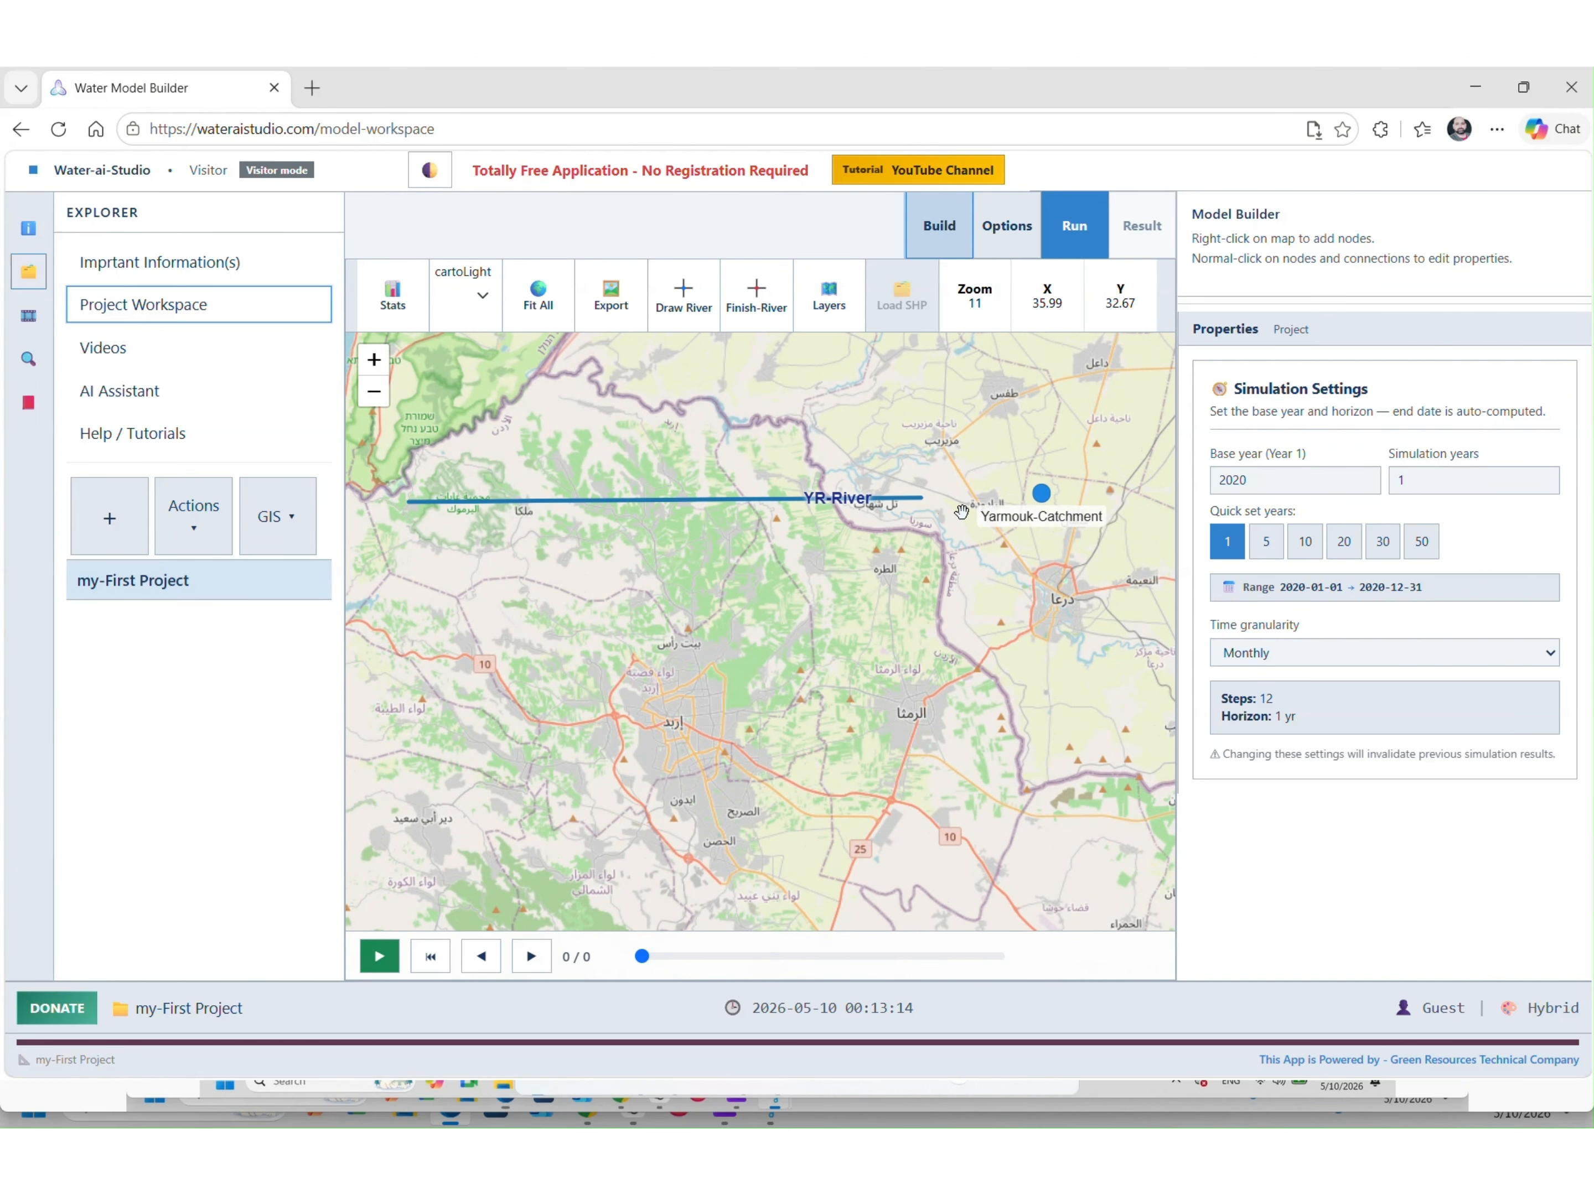
Add a segment node on YR-River and name it 'YR-Headflow'
{"action": "right_click", "coordinate": [858, 505]}
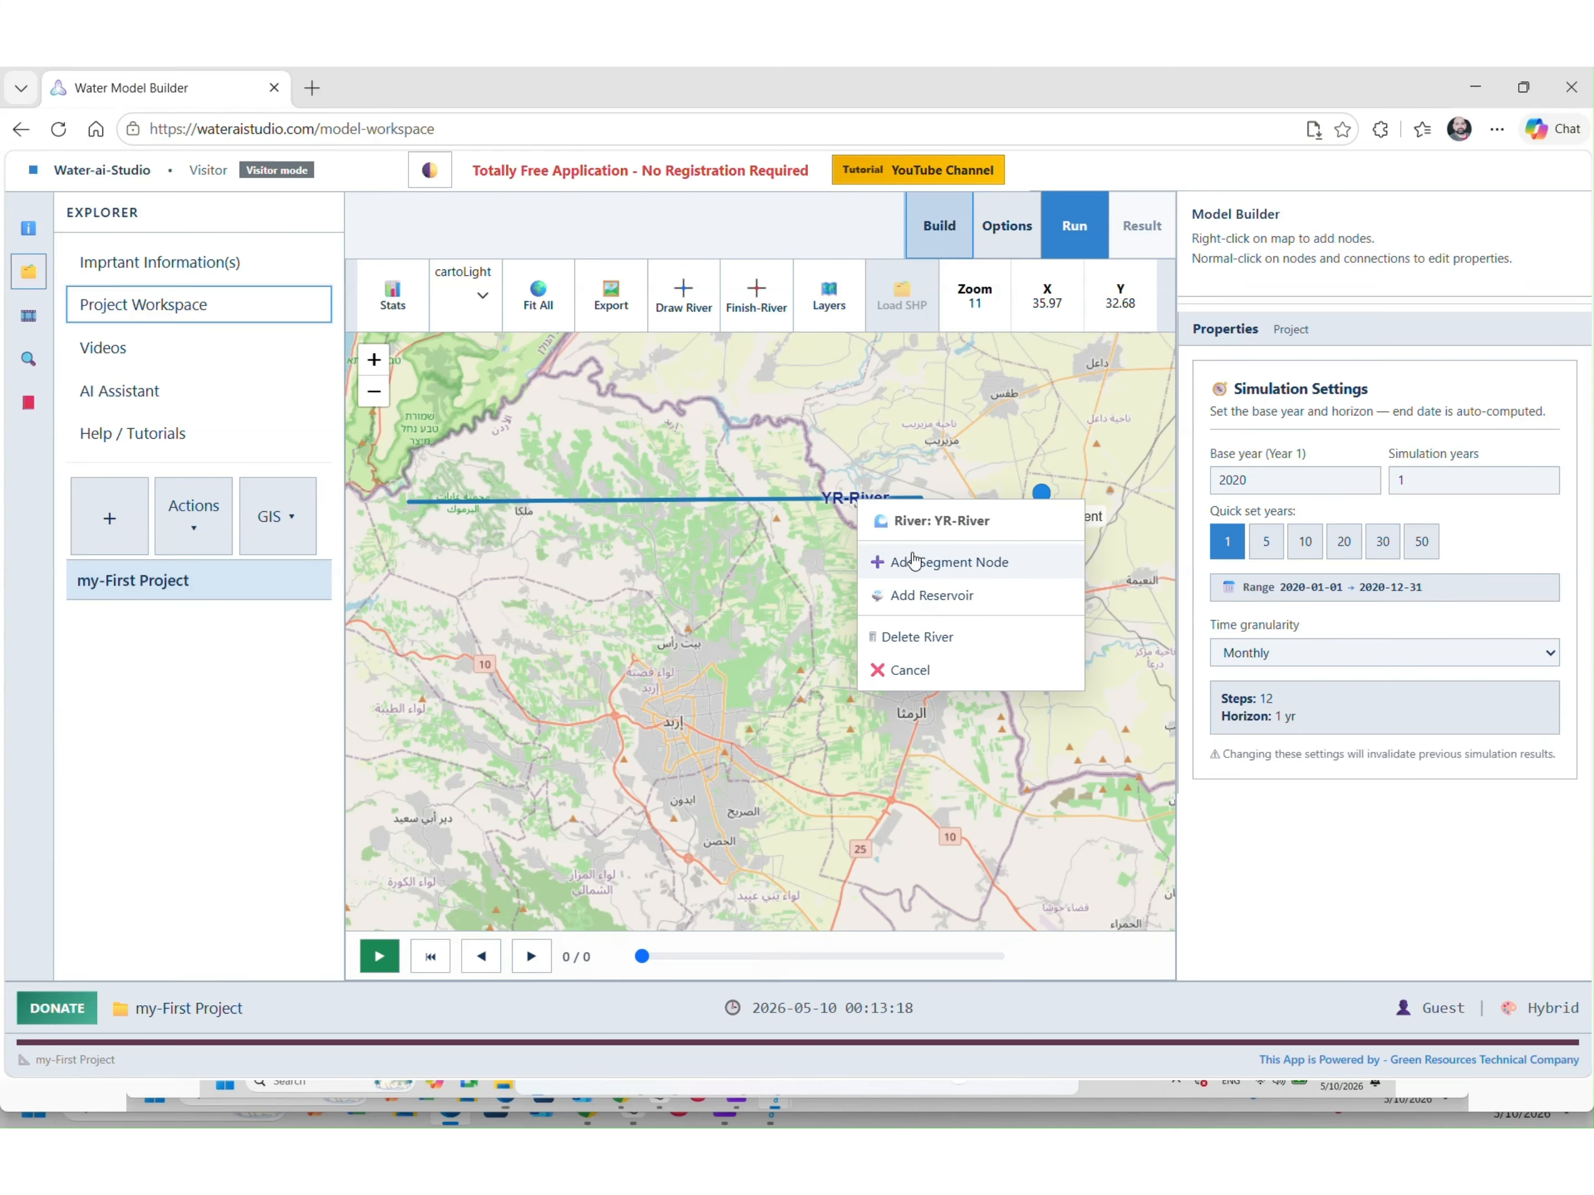
{"action": "left_click", "coordinate": [909, 562]}
{"action": "left_click", "coordinate": [856, 499]}
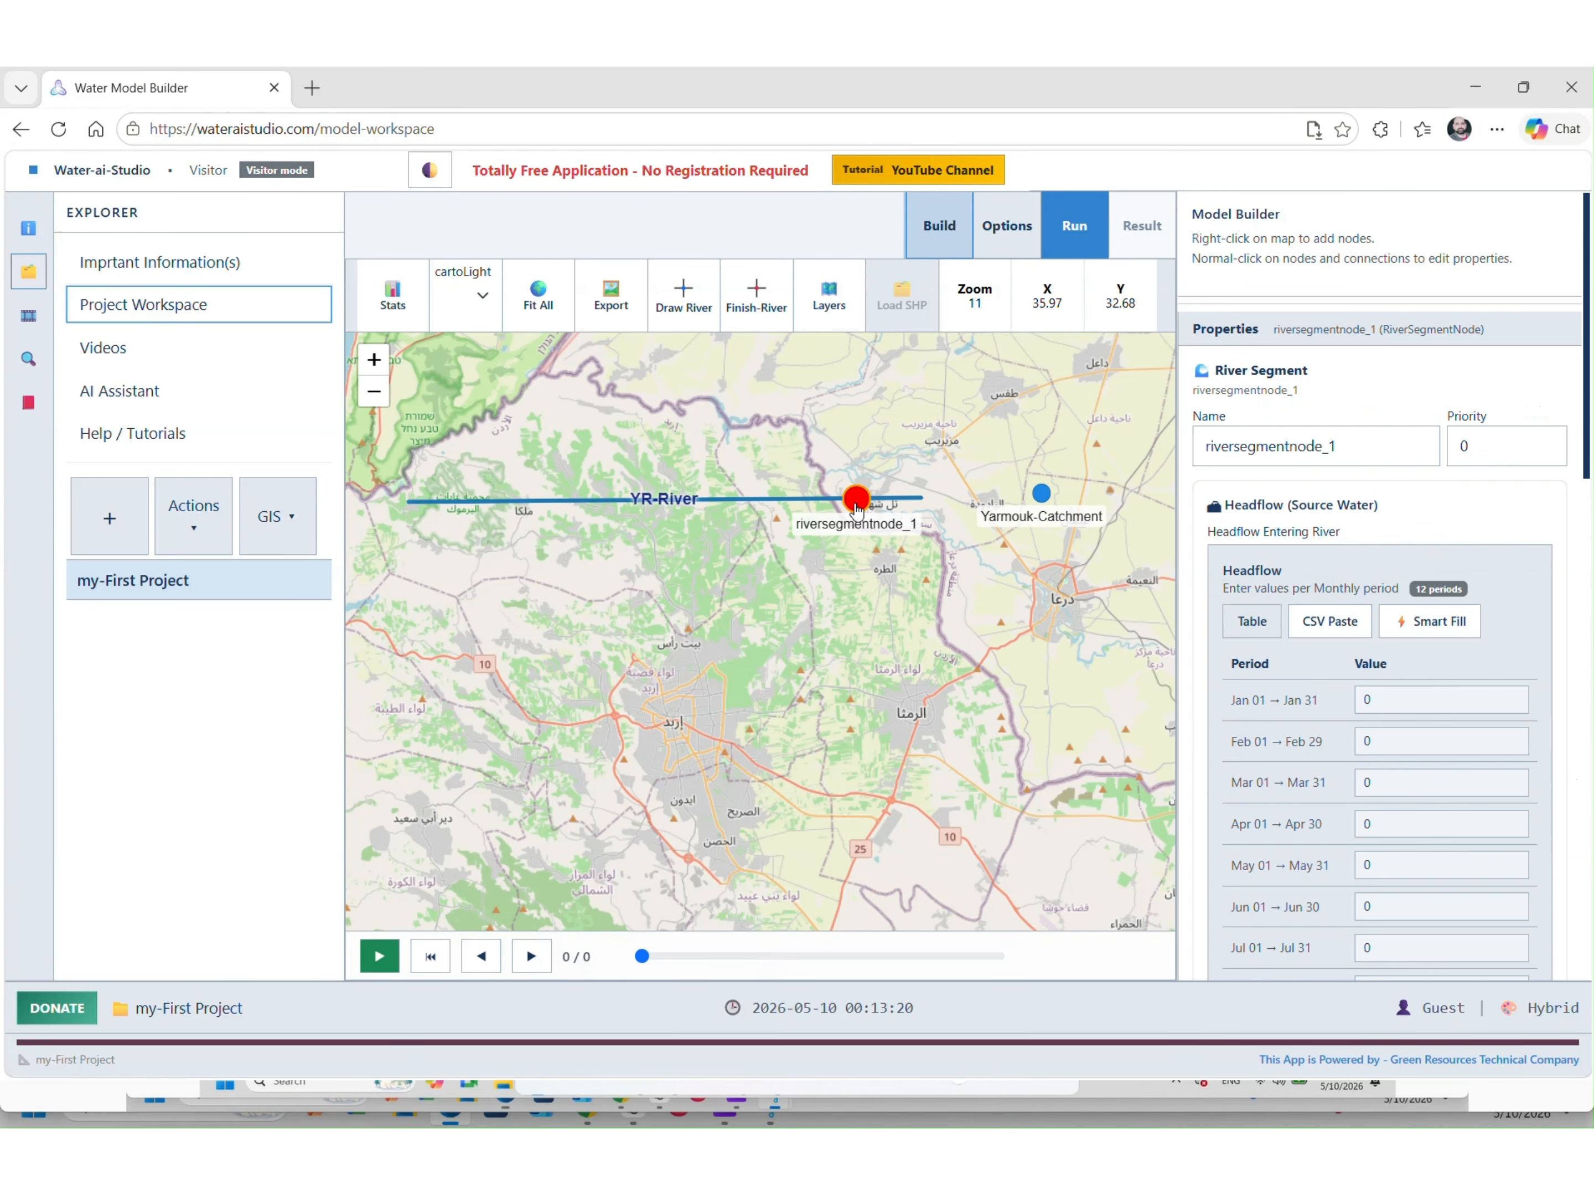
{"action": "left_click", "coordinate": [1316, 445]}
{"action": "double_click", "coordinate": [1317, 444]}
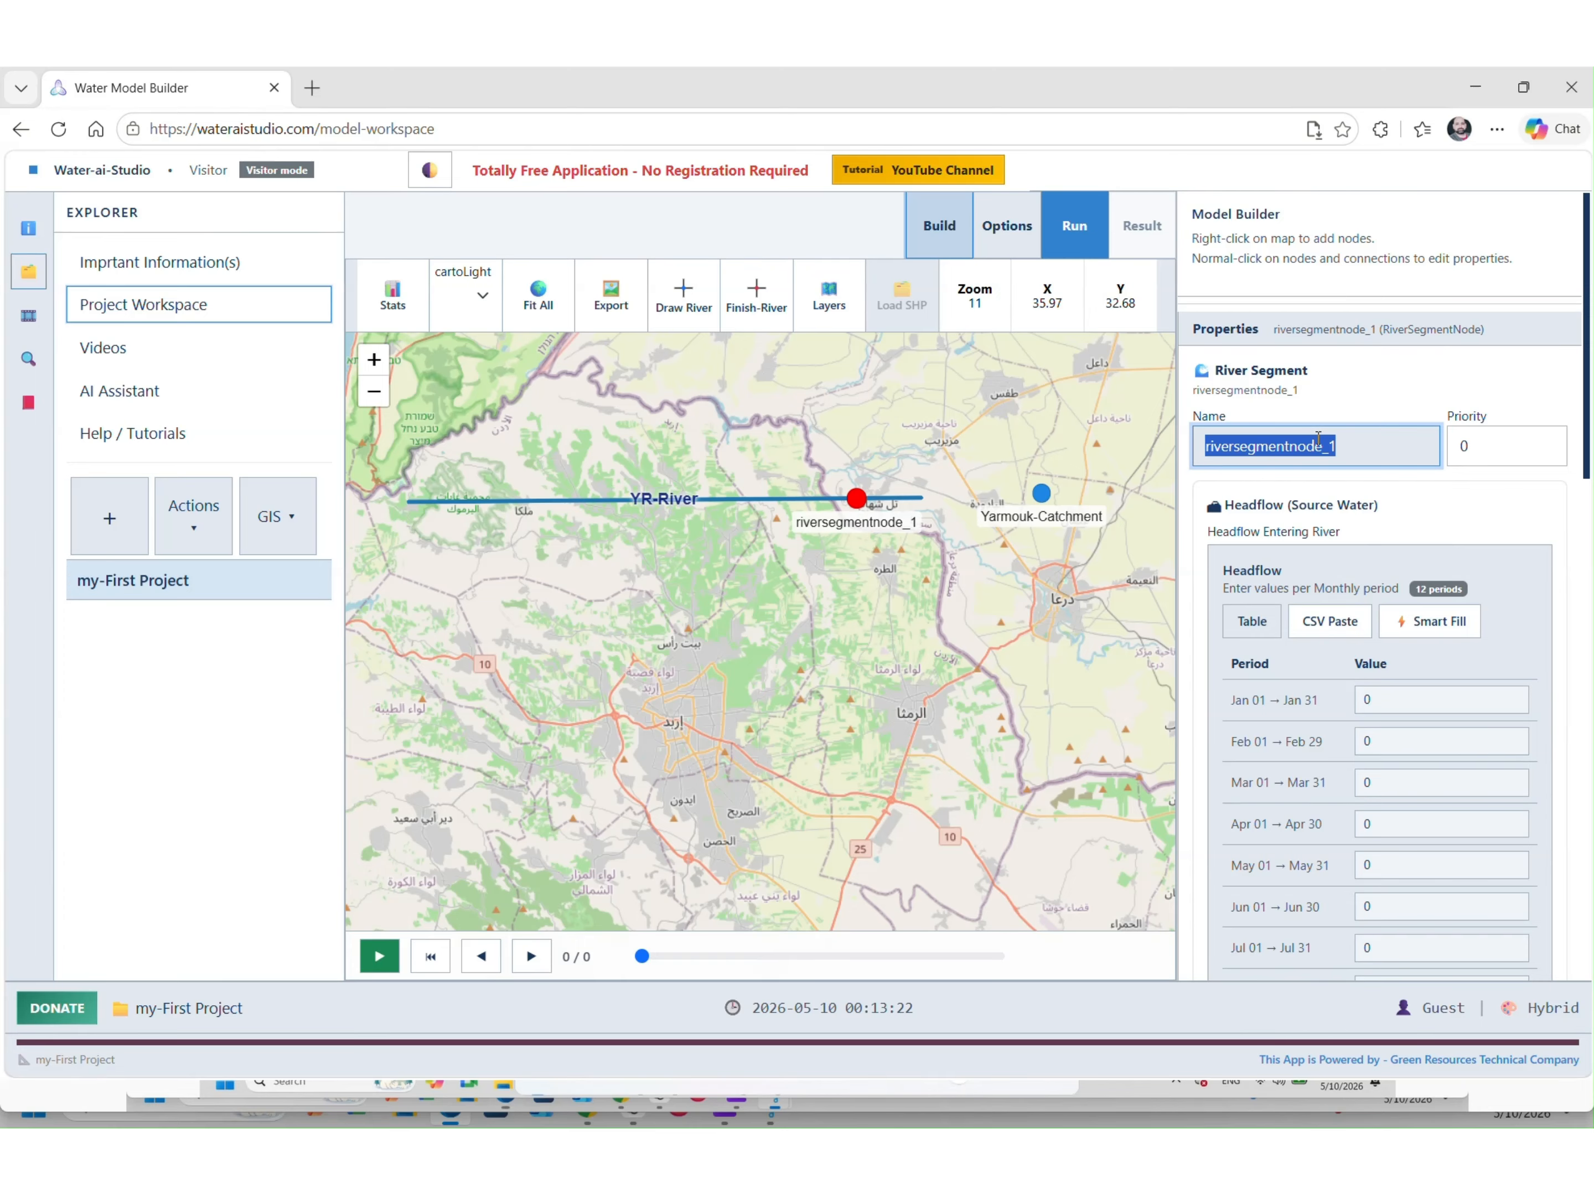
{"action": "type", "text": "YR-Headflow"}
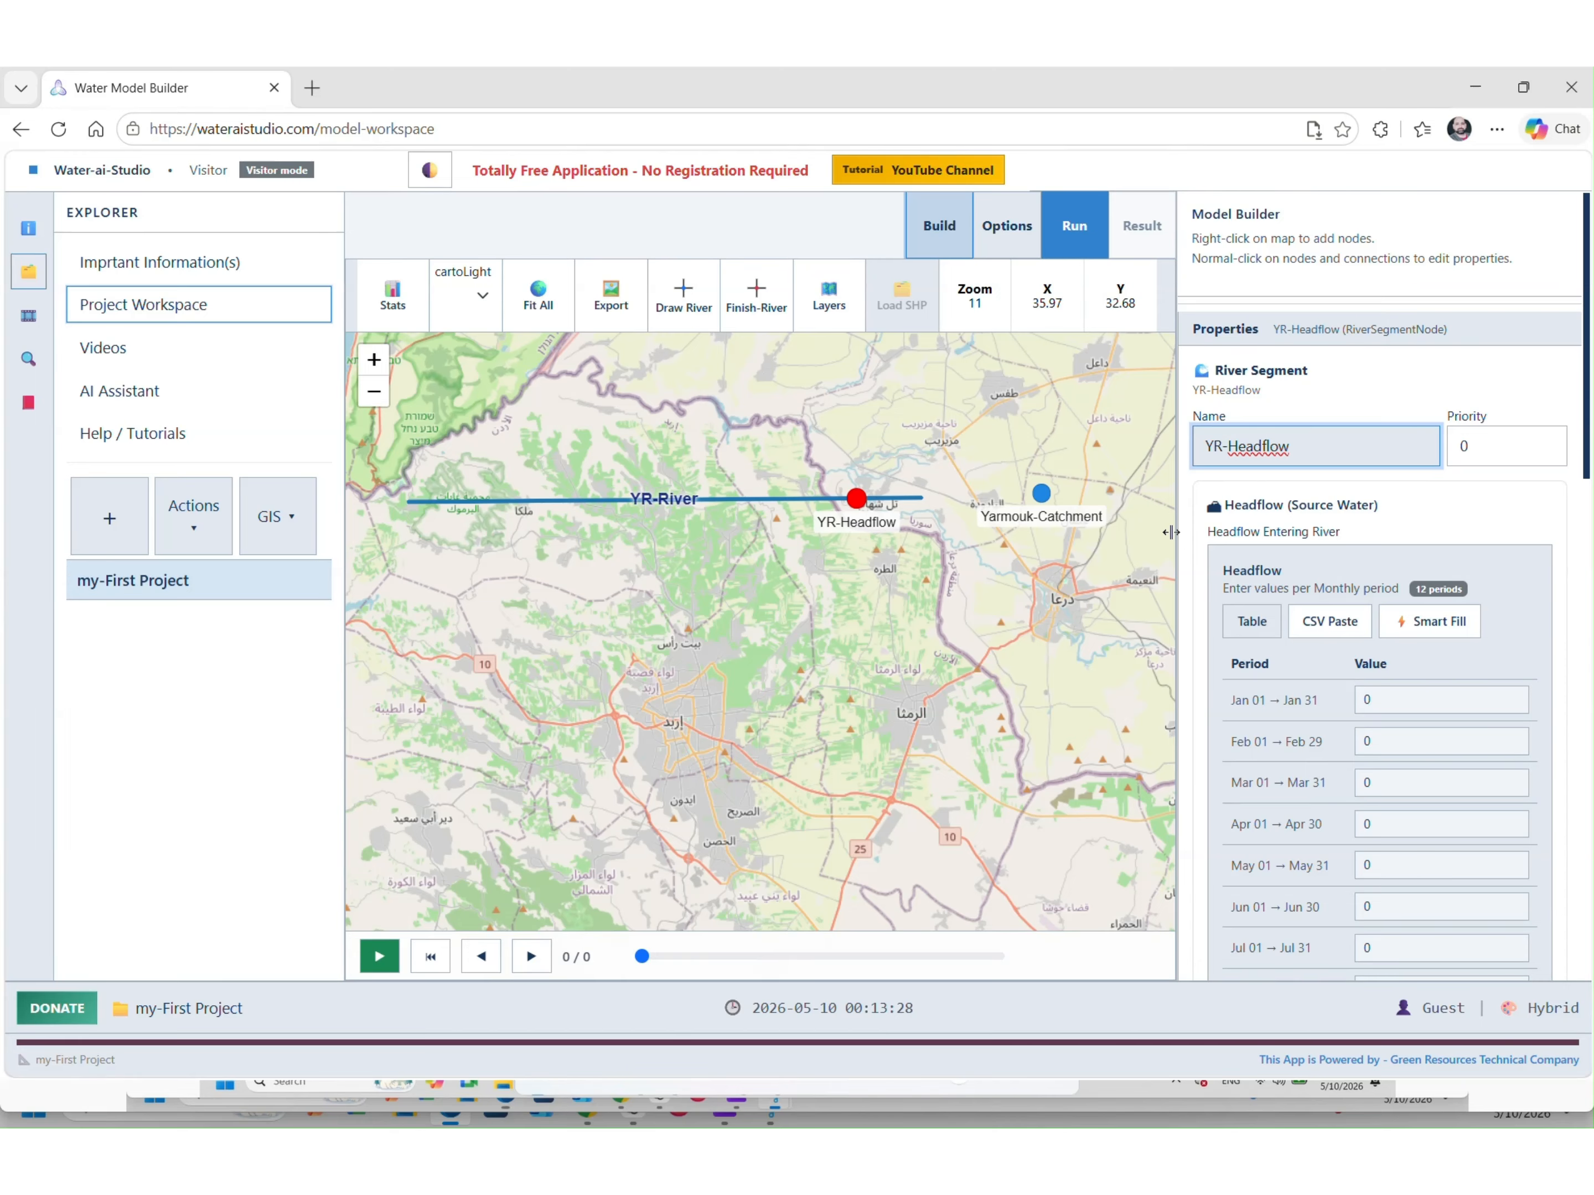
Connect Yarmouk-Catchment to YR-Headflow and nudge the catchment node slightly
{"action": "right_click", "coordinate": [1041, 494]}
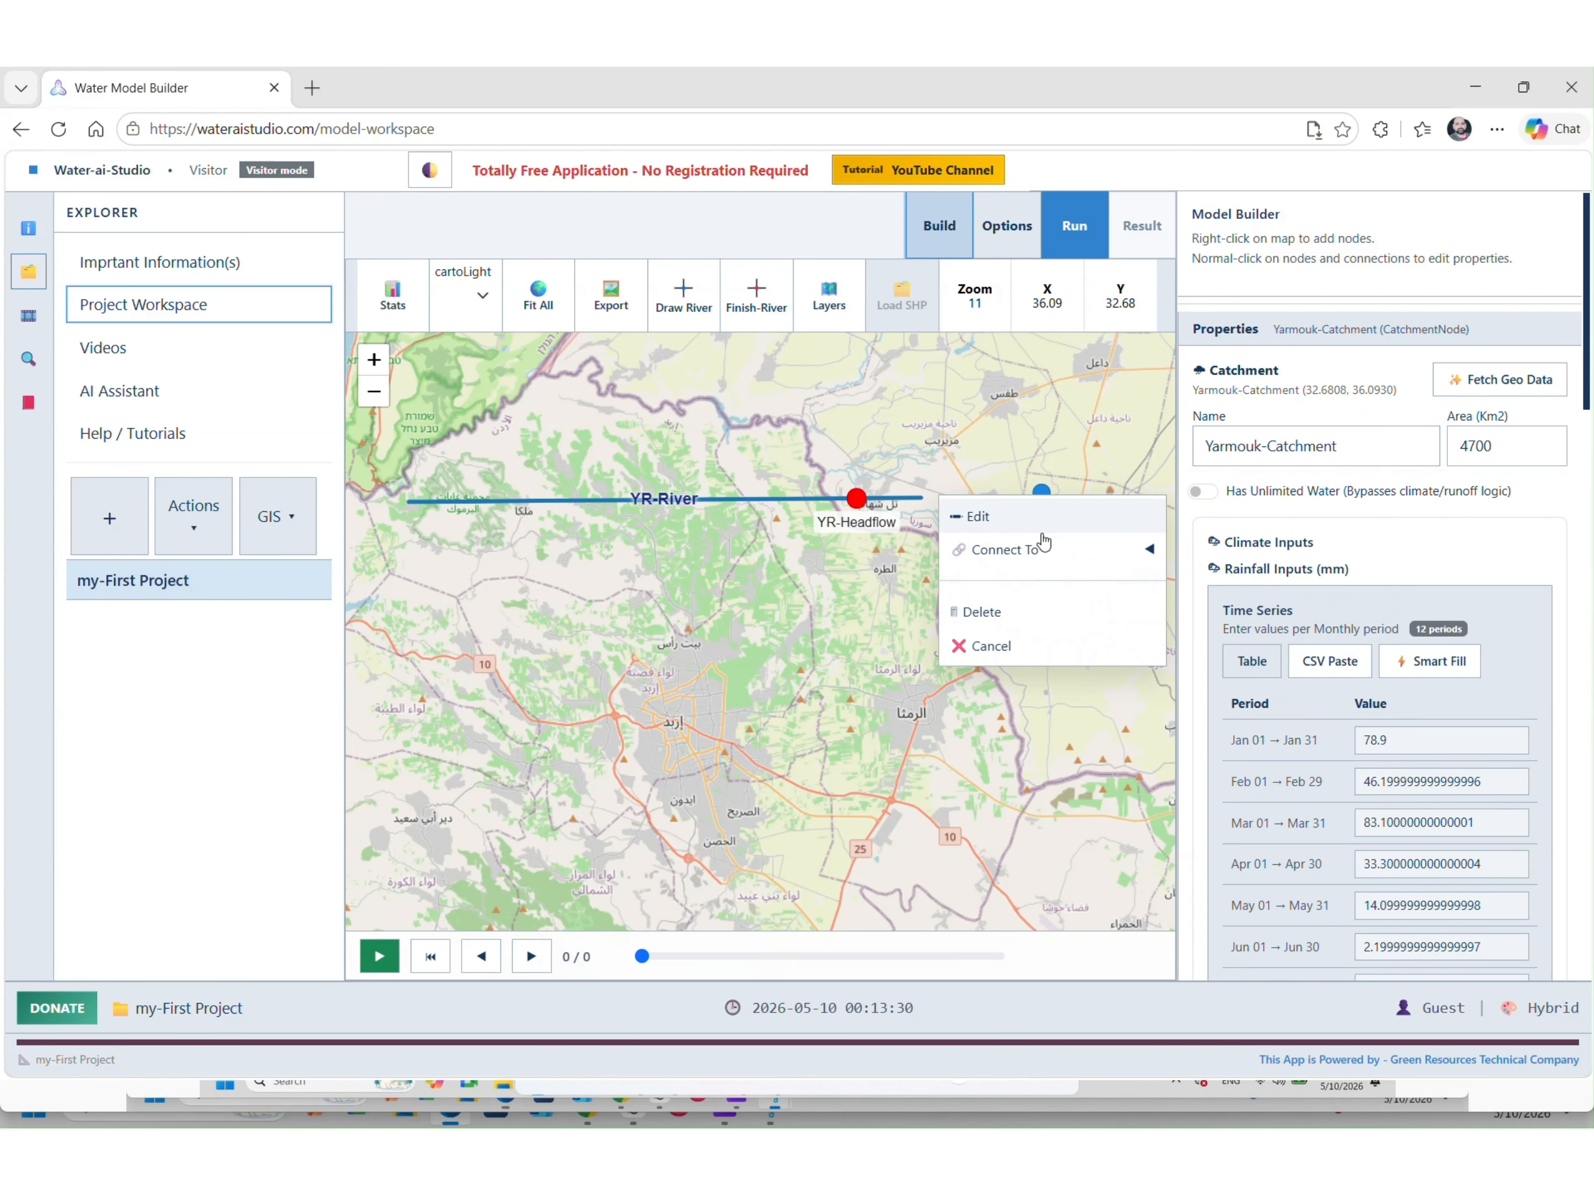
{"action": "mouse_move", "coordinate": [1042, 550]}
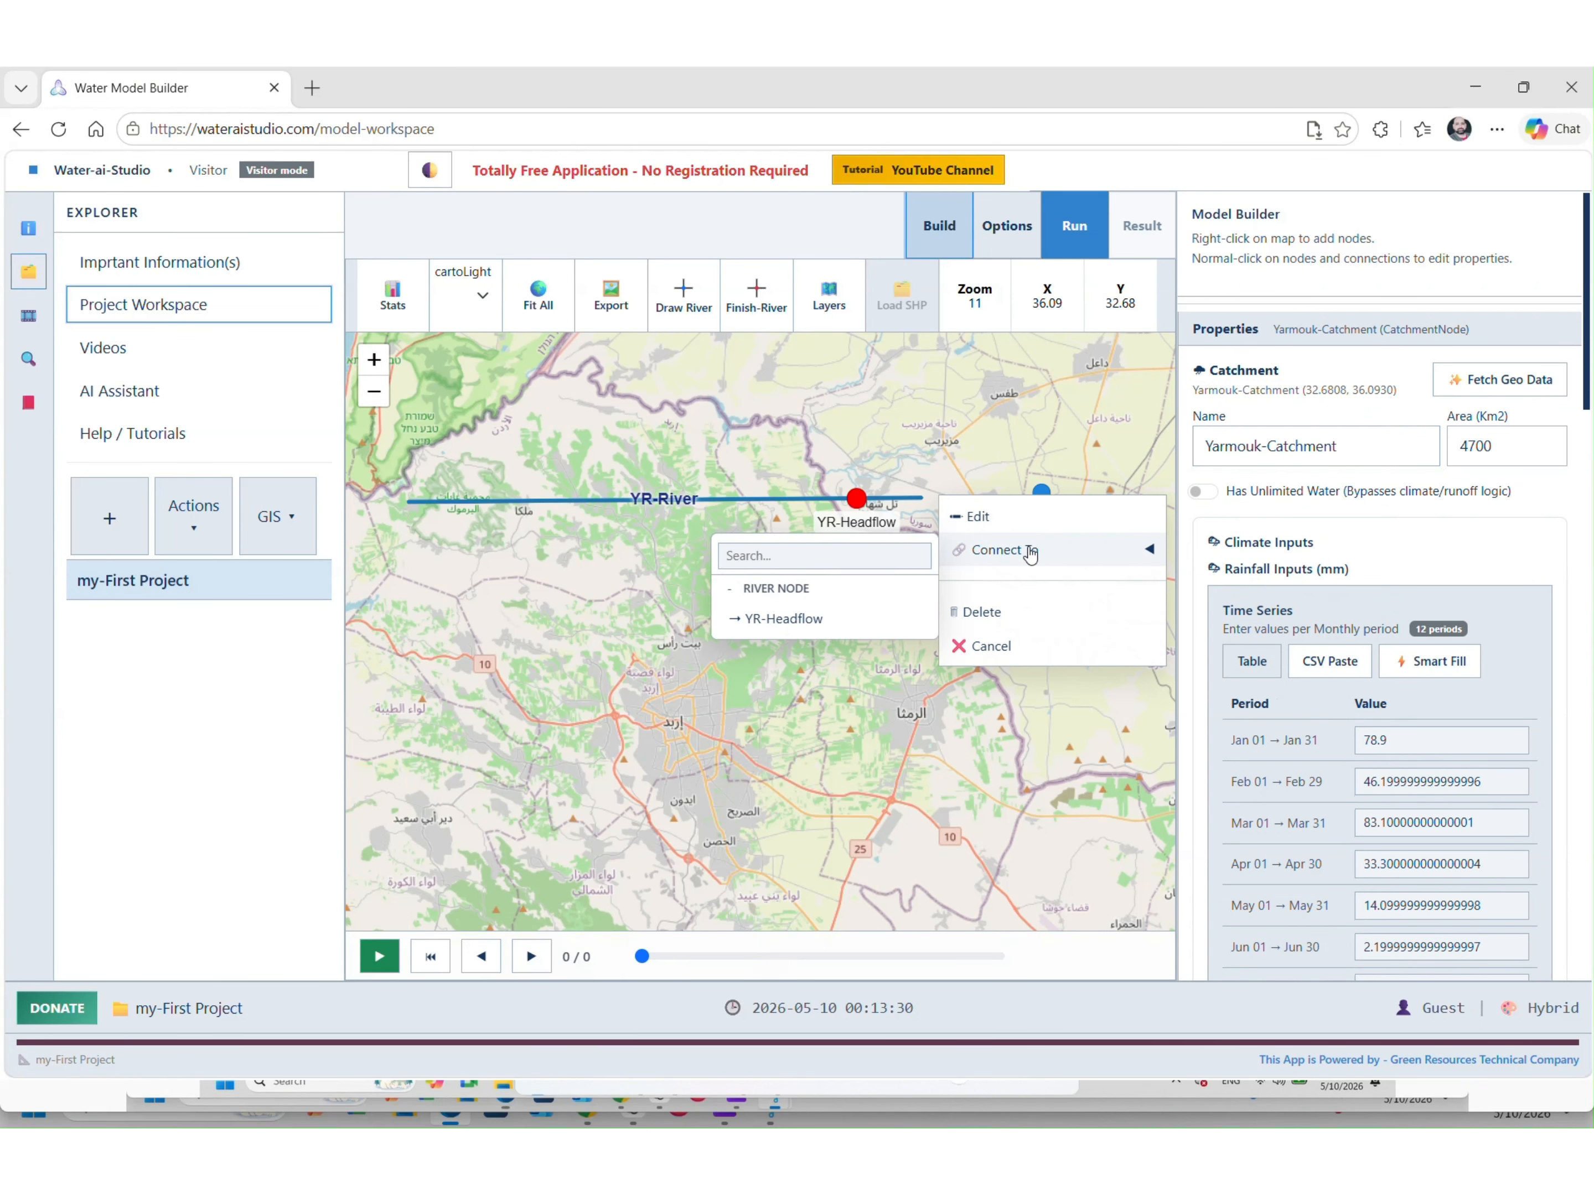
{"action": "left_click", "coordinate": [851, 620]}
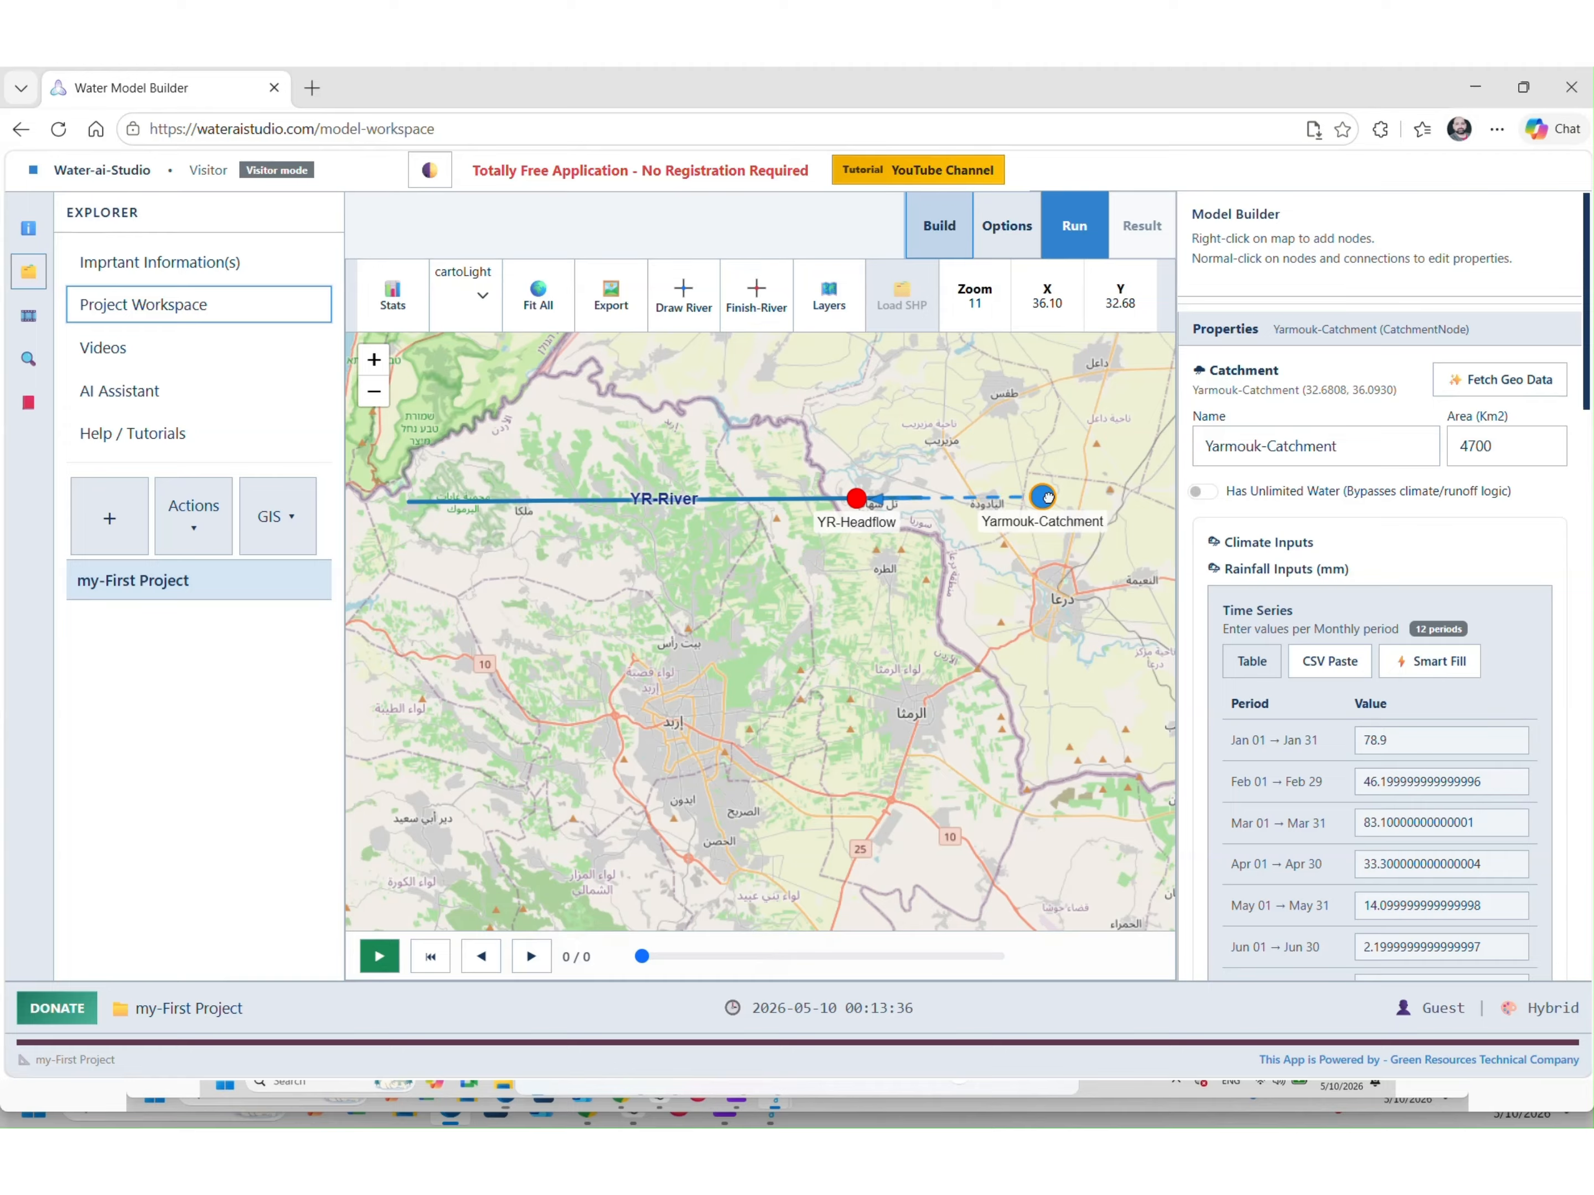
{"action": "left_click_drag", "start_coordinate": [1048, 498], "coordinate": [1049, 501]}
Add a reservoir on YR-River west of YR-Headflow and name it 'Unity-Dam'
{"action": "right_click", "coordinate": [659, 509]}
{"action": "left_click", "coordinate": [731, 595]}
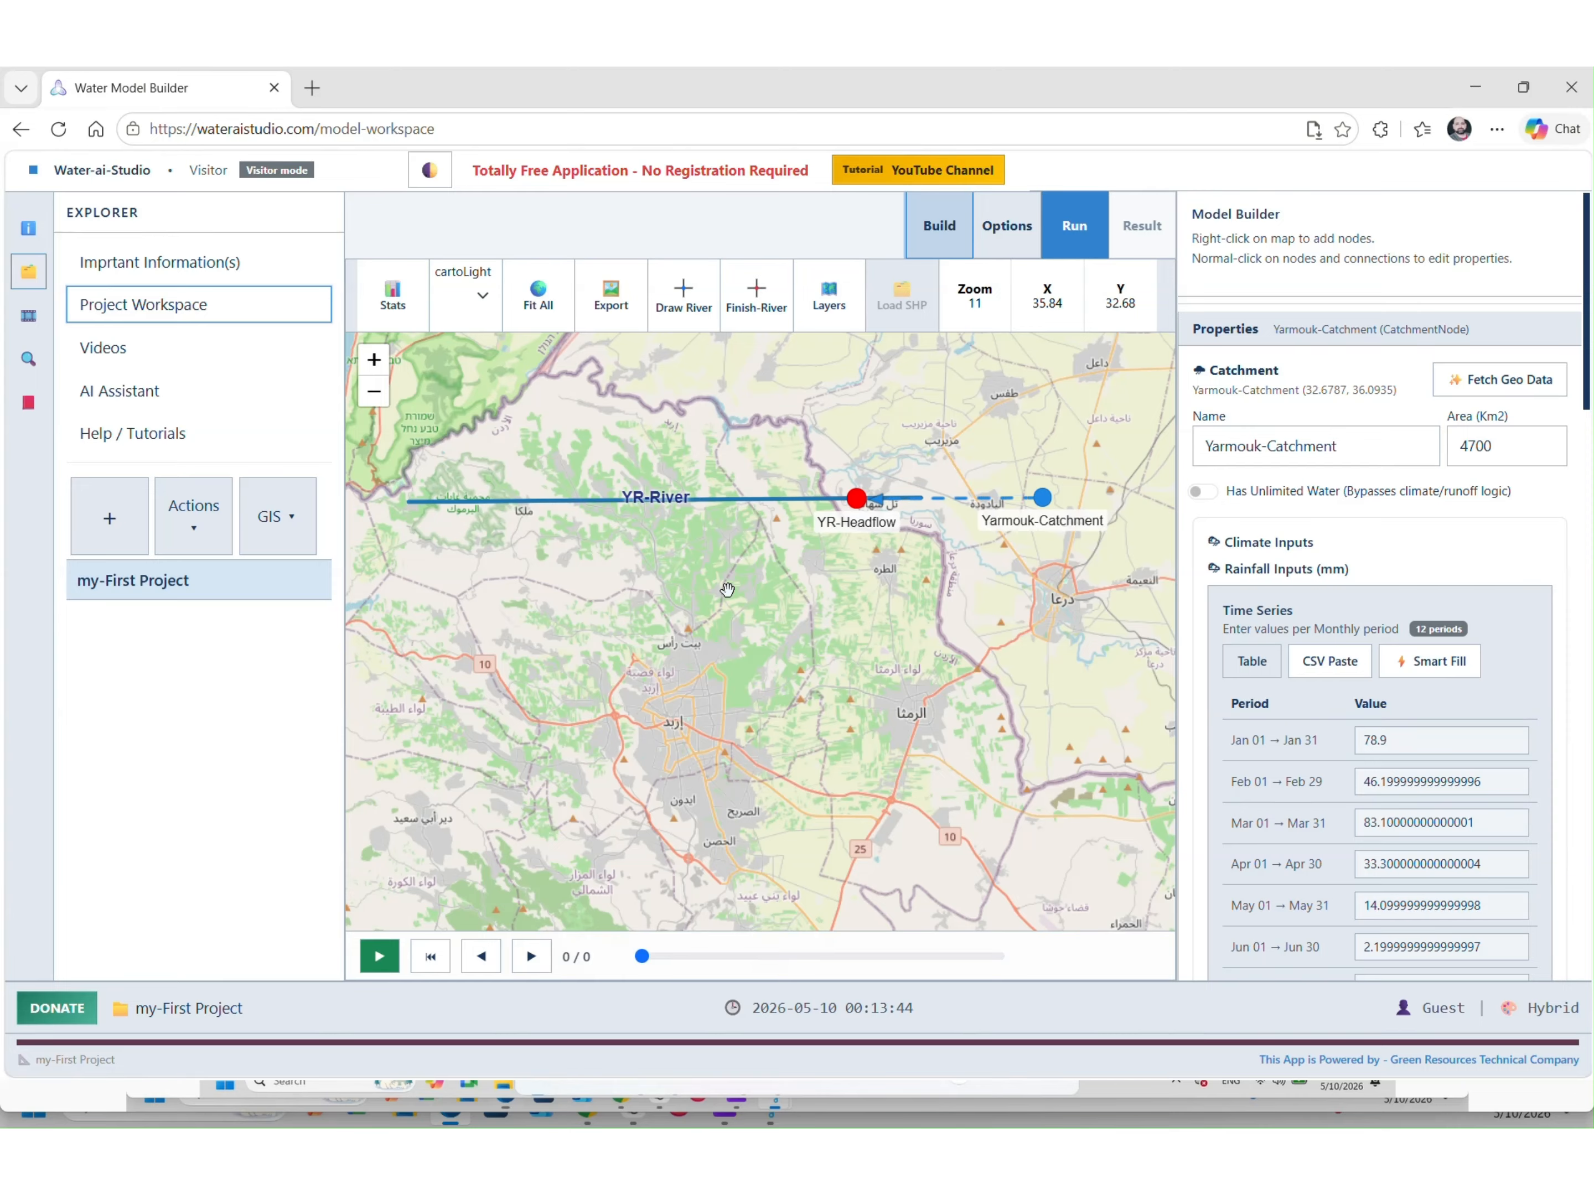
{"action": "left_click", "coordinate": [667, 499]}
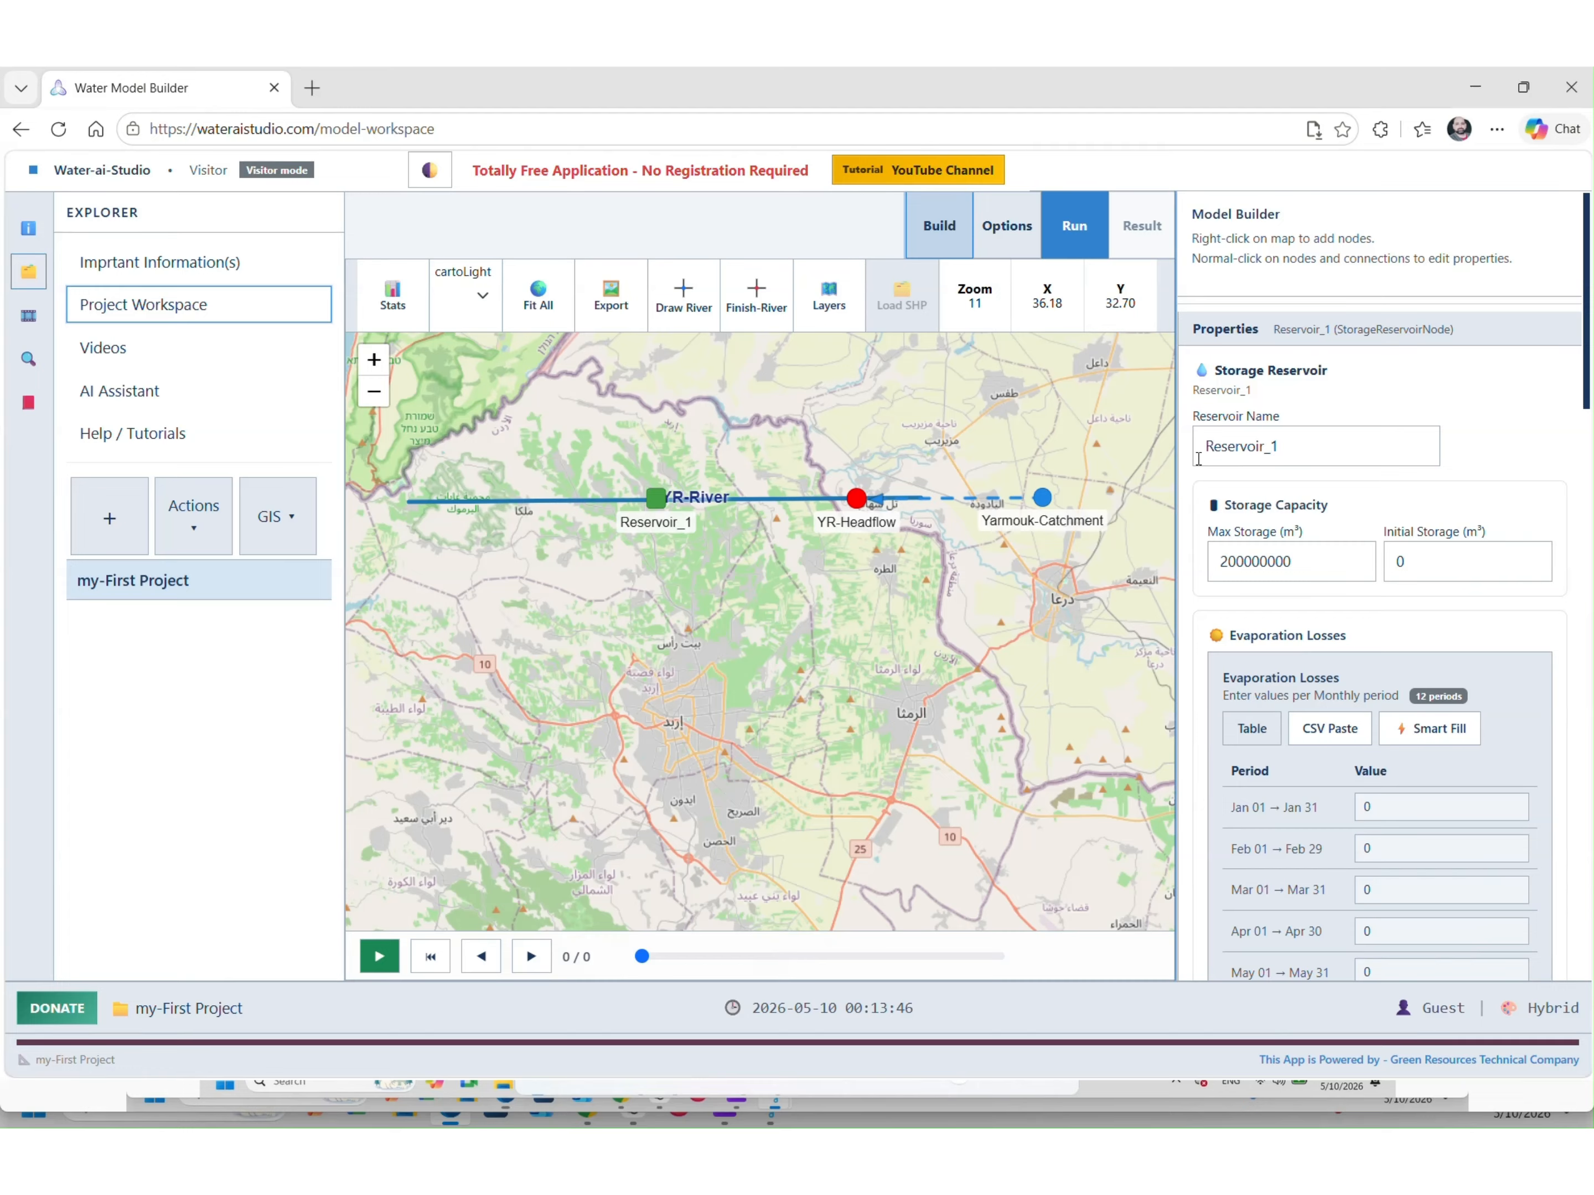
{"action": "triple_click", "coordinate": [1350, 453]}
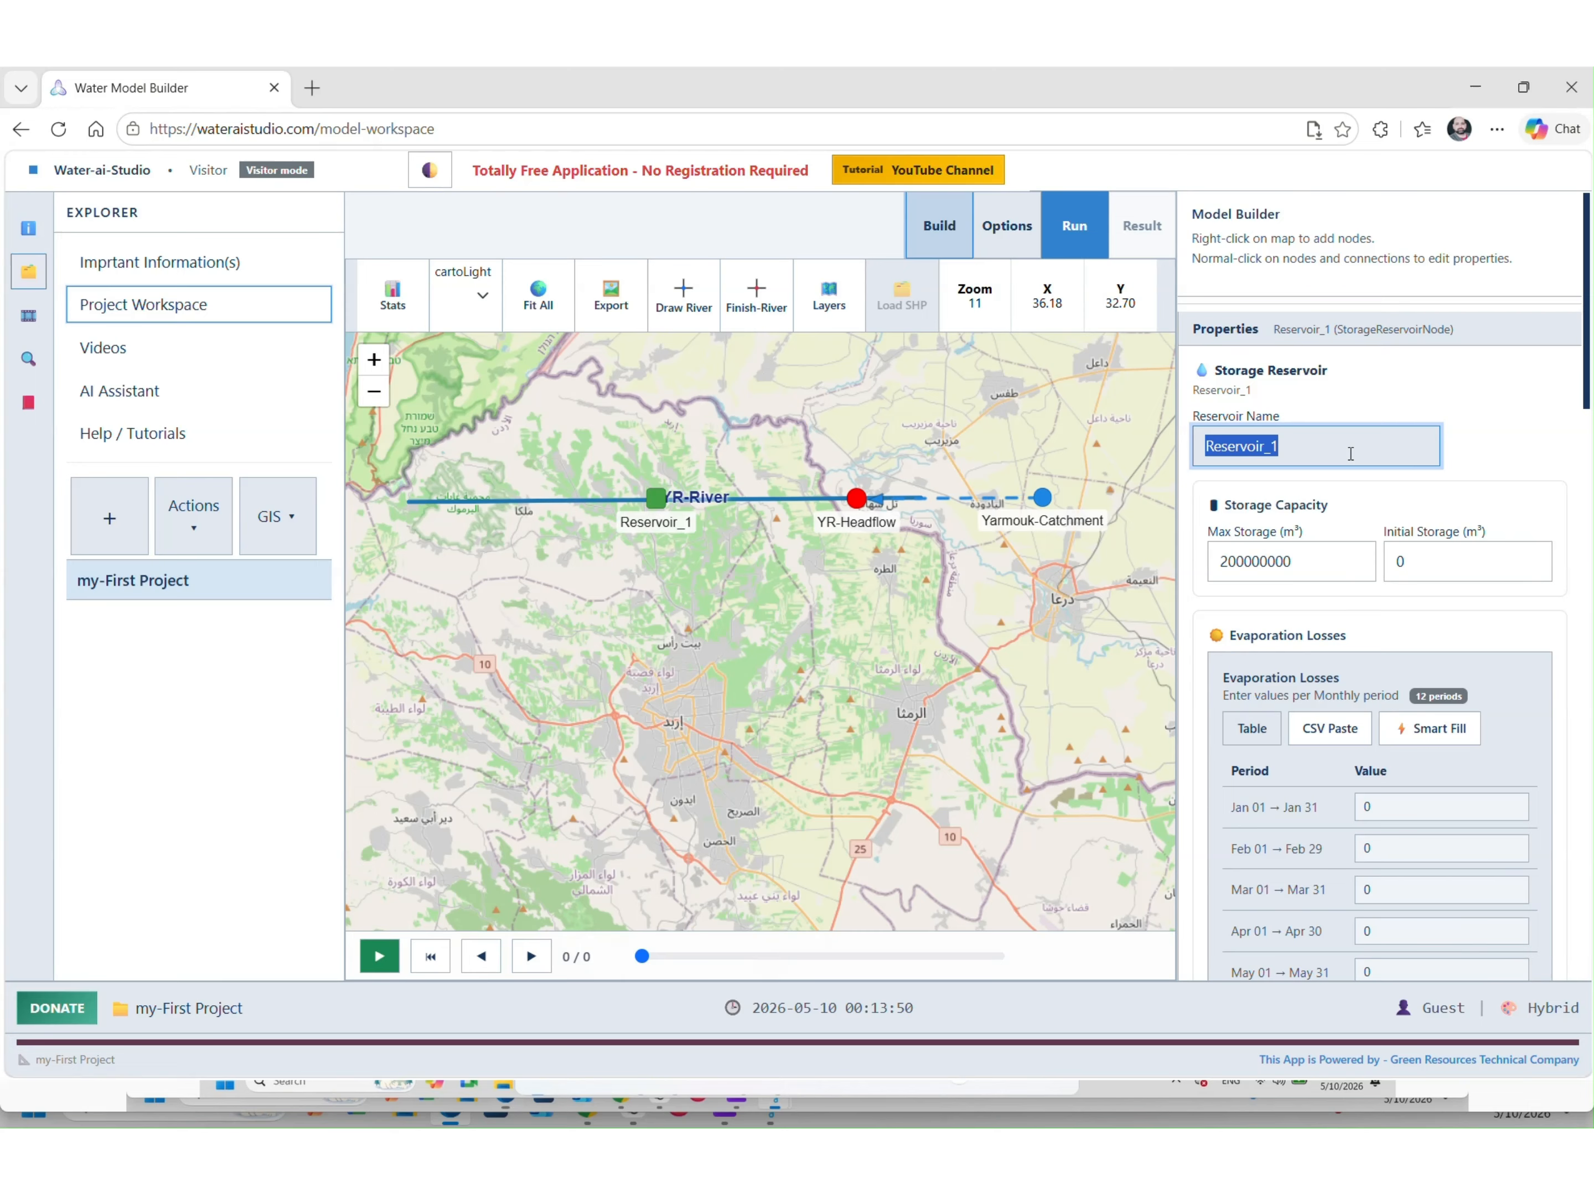
{"action": "type", "text": "Unity-"}
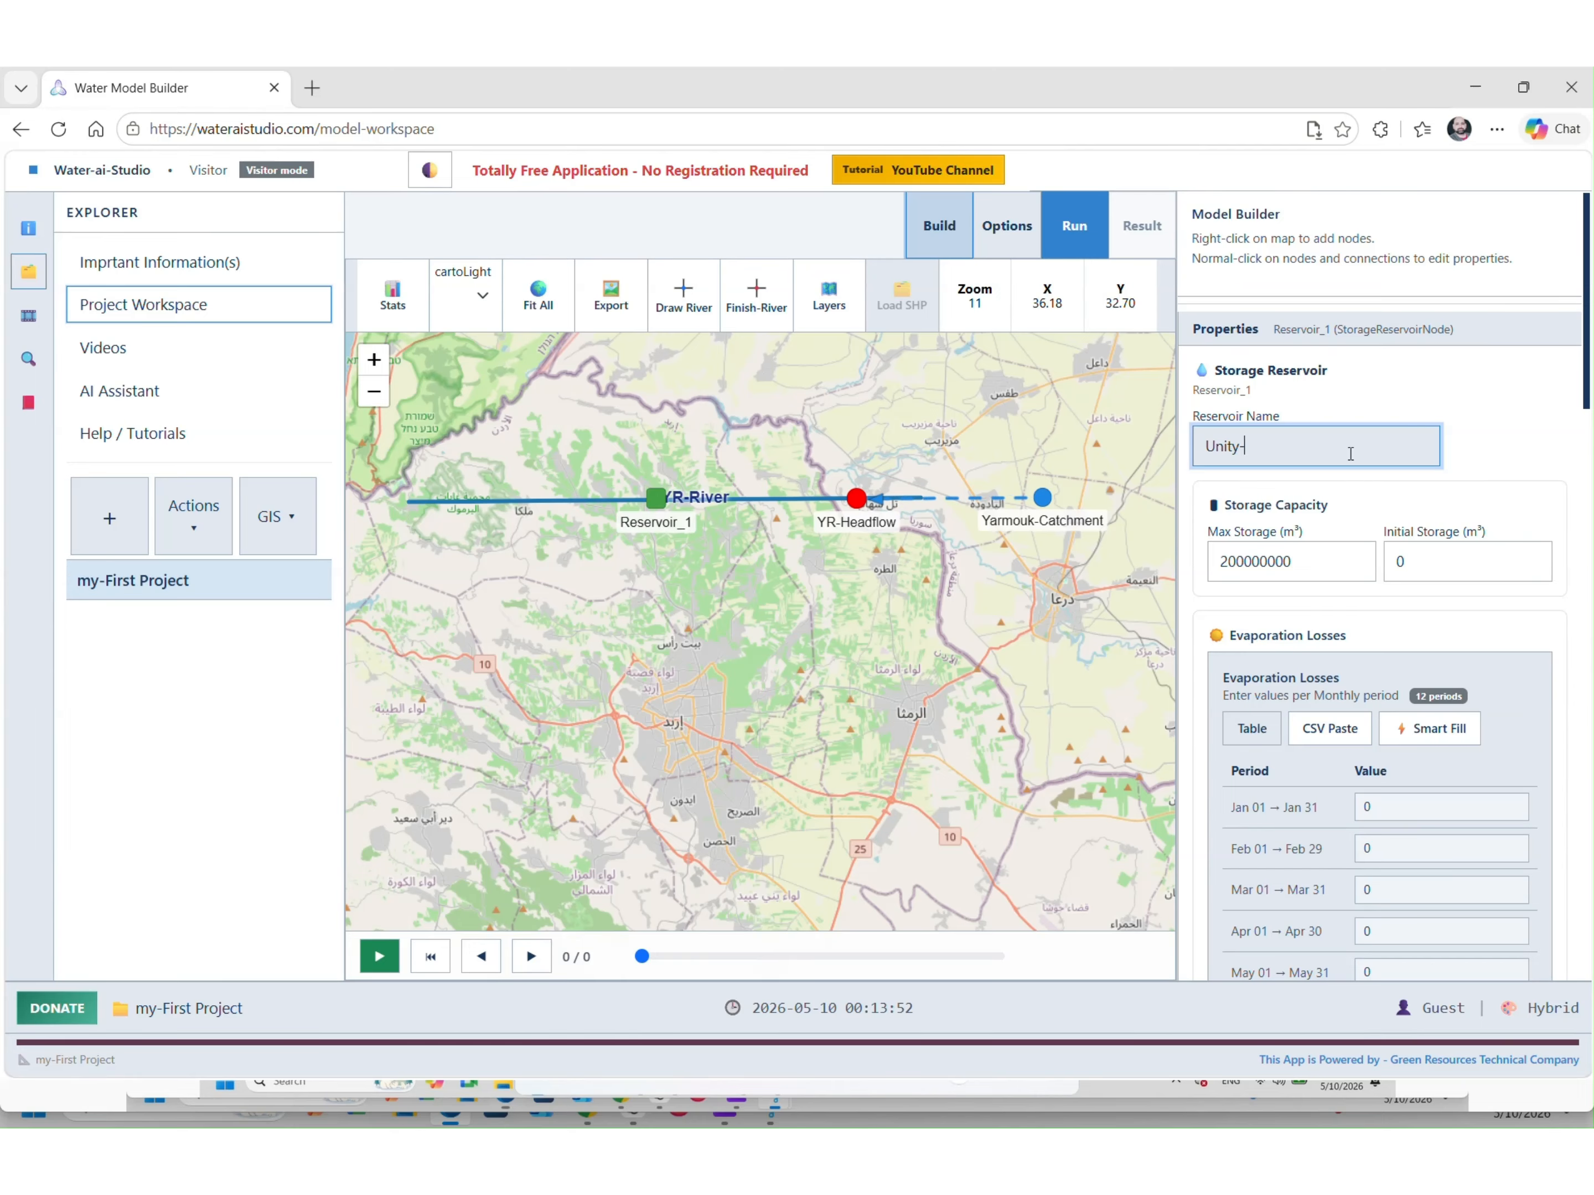
{"action": "type", "text": "Dam"}
{"action": "key", "text": "Return"}
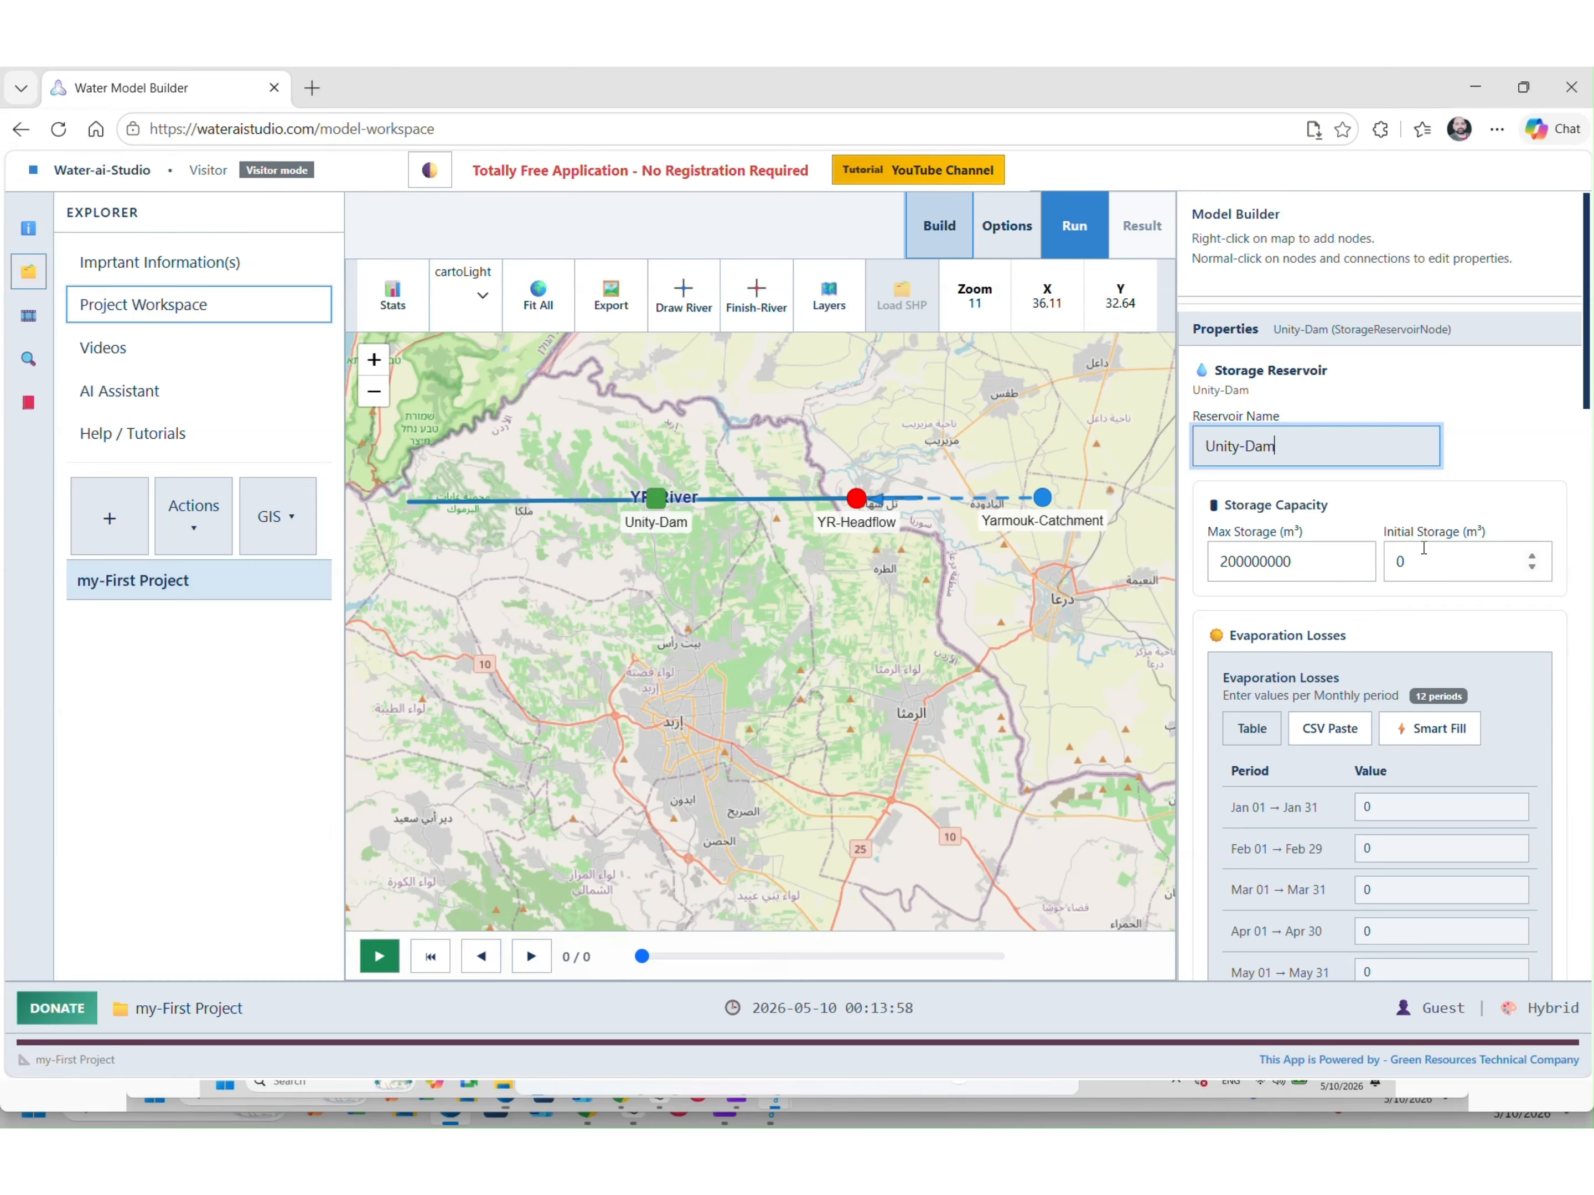
Keep Unity-Dam's maximum storage at 200000000 m³ and deselect it
{"action": "scroll", "coordinate": [1376, 786], "scroll_direction": "down", "scroll_amount": 15}
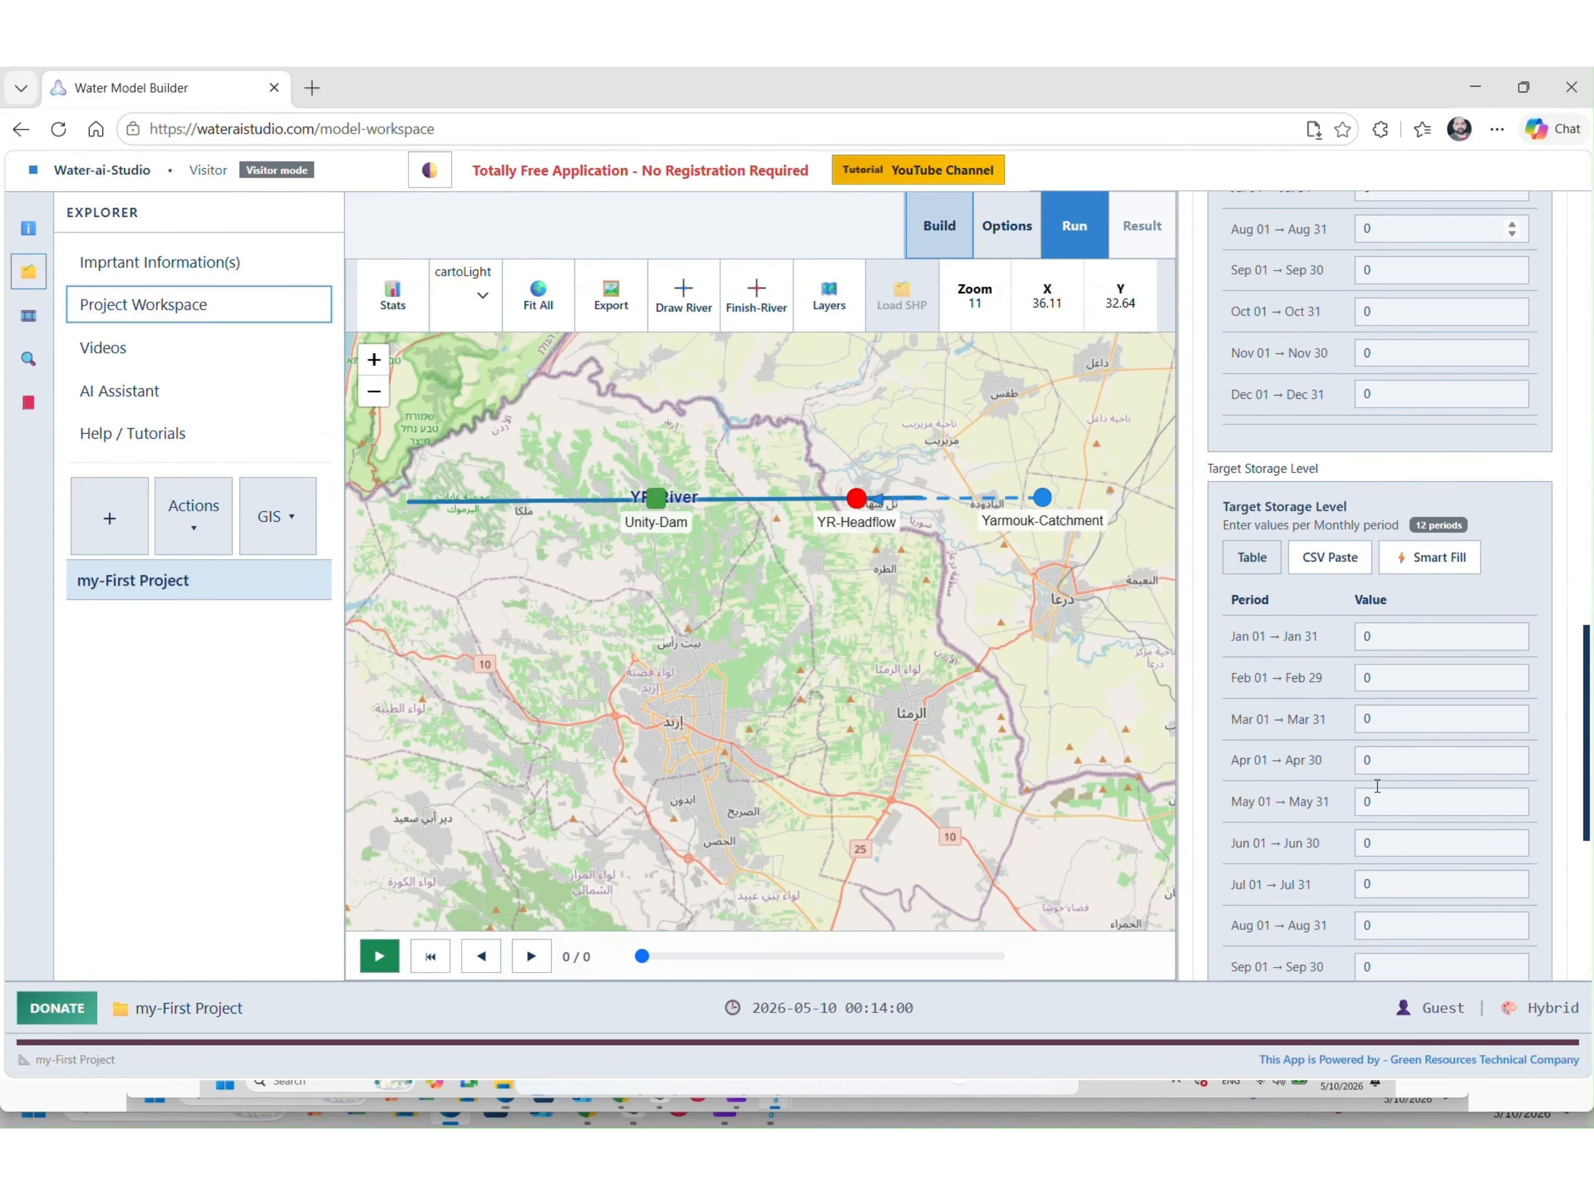
{"action": "scroll", "coordinate": [1376, 788], "scroll_direction": "up", "scroll_amount": 15}
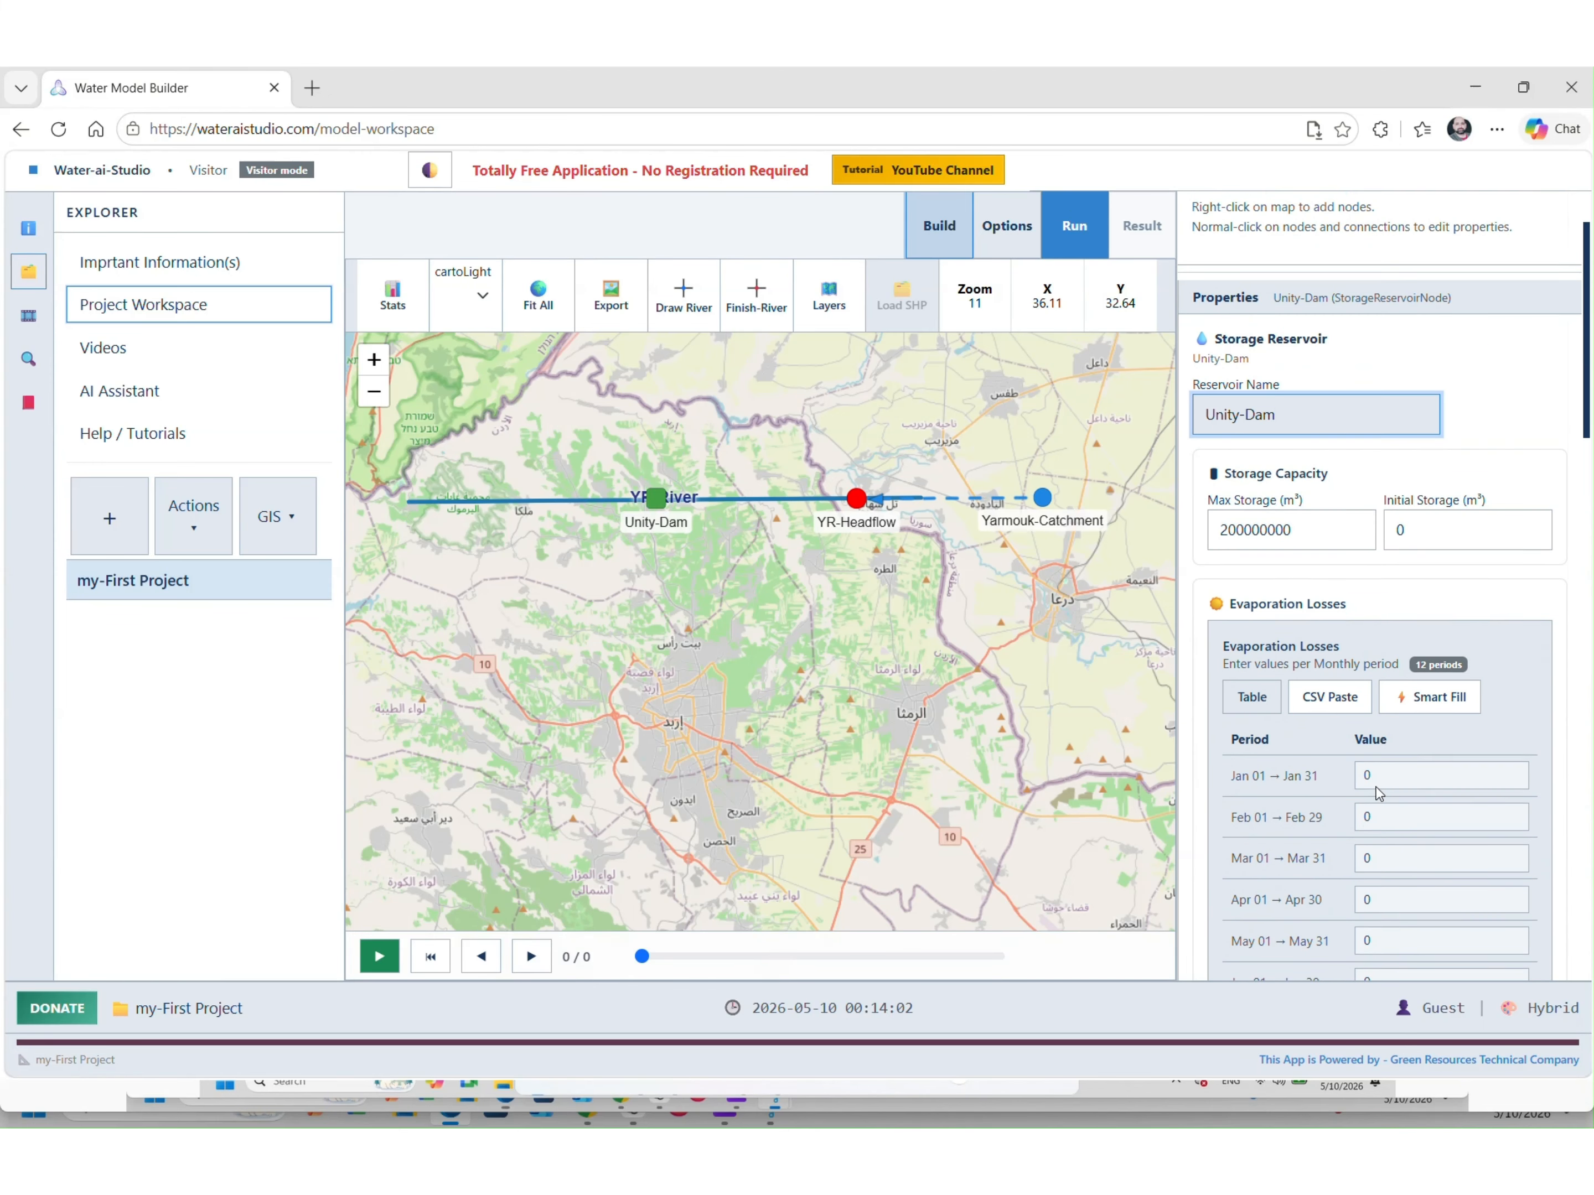
{"action": "left_click", "coordinate": [686, 569]}
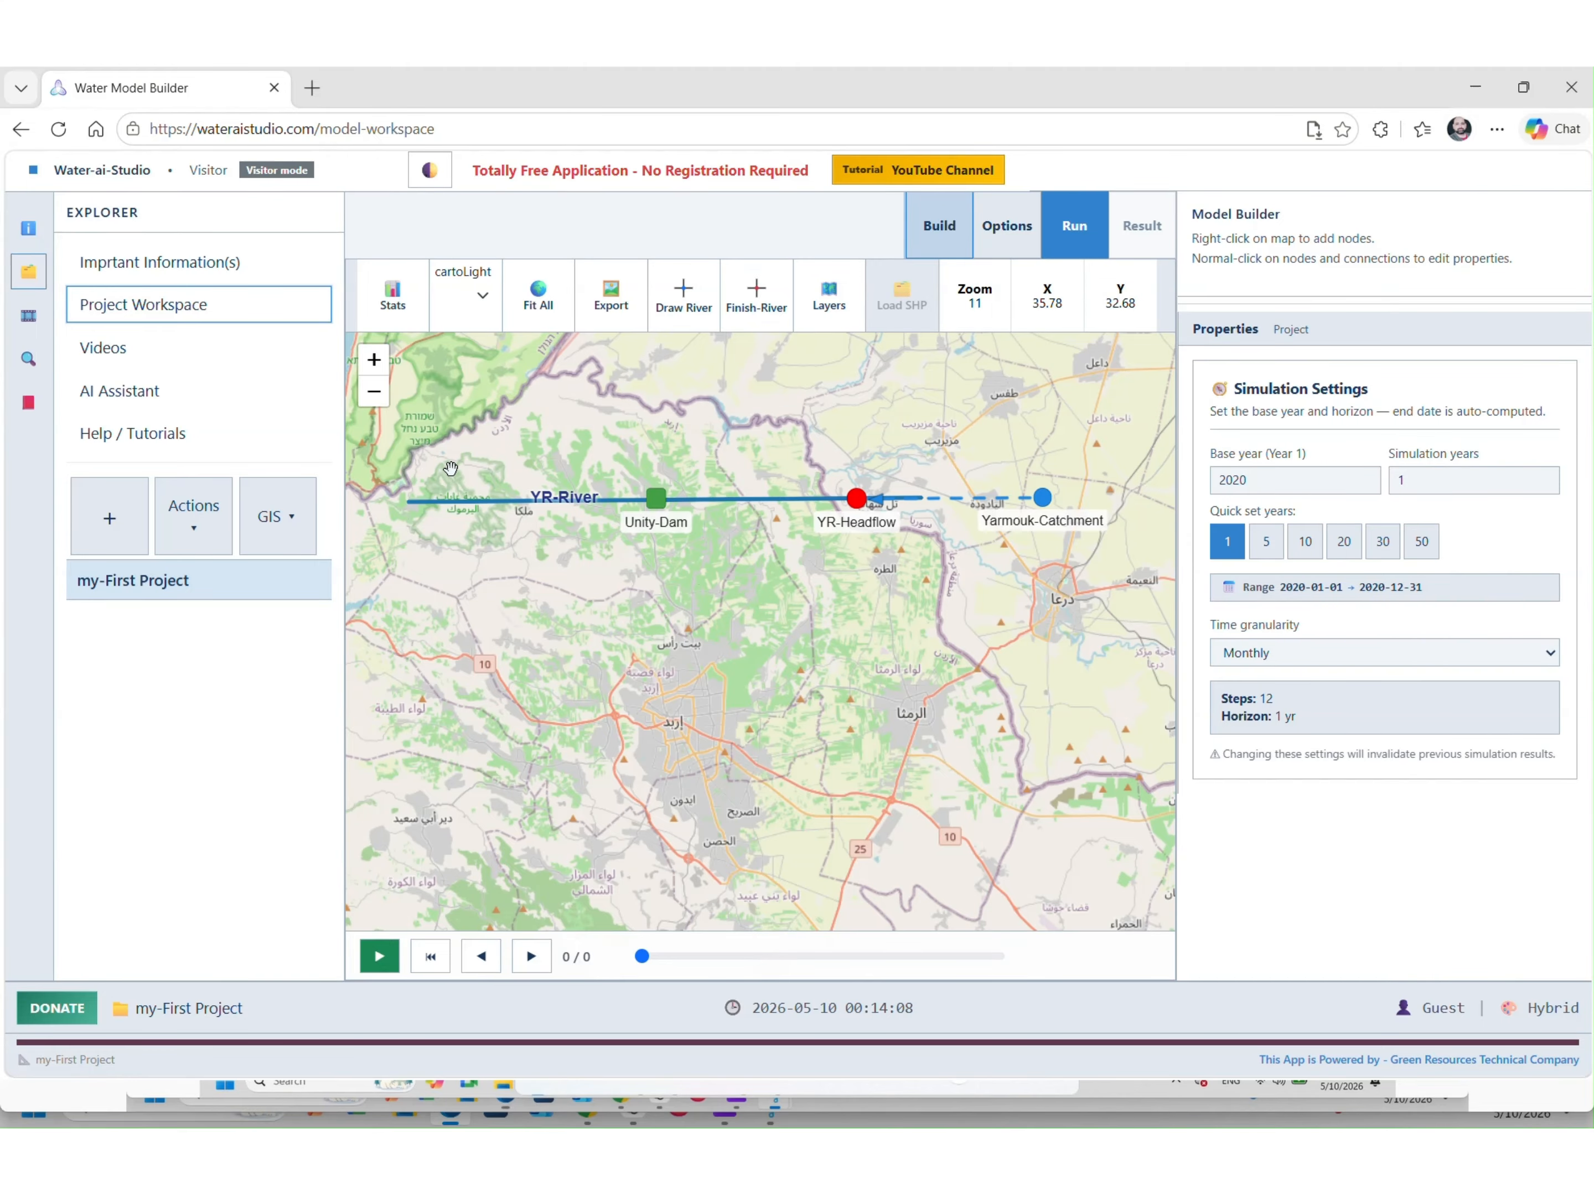
Add a segment node at YR-River's western end and rename it YR-Outlet
{"action": "right_click", "coordinate": [446, 501]}
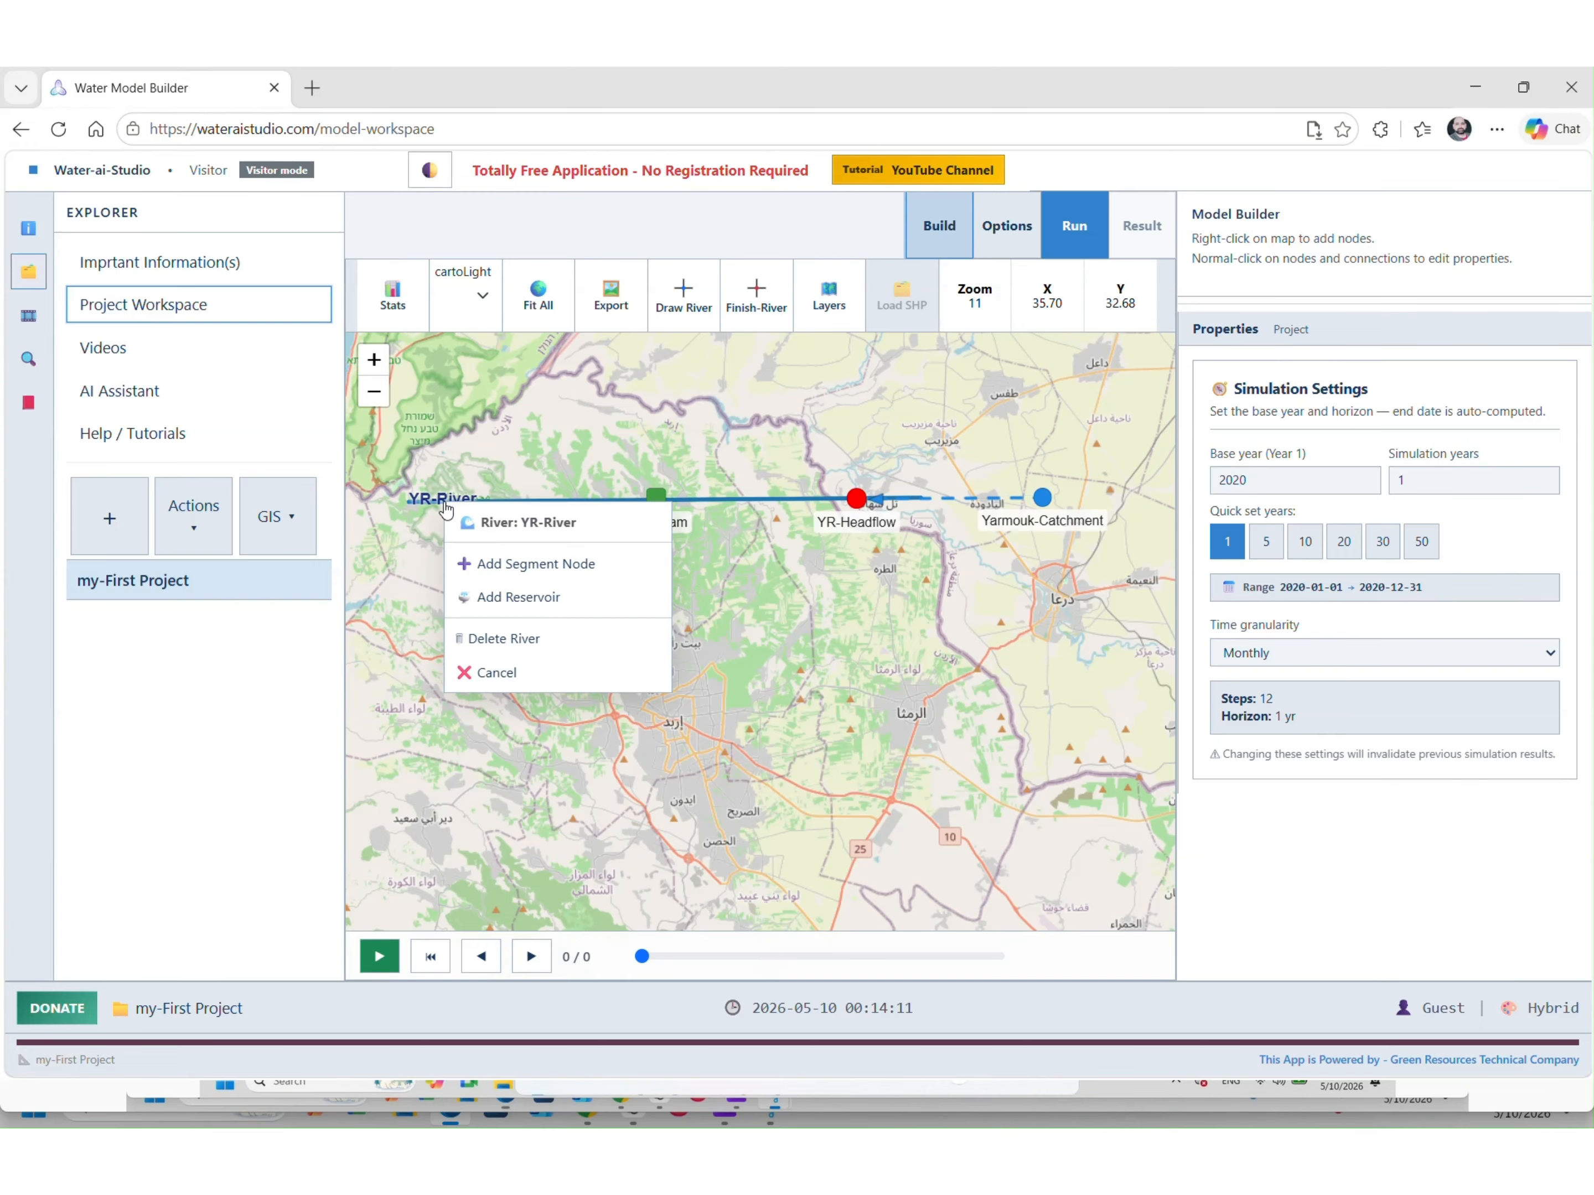
{"action": "left_click", "coordinate": [493, 564]}
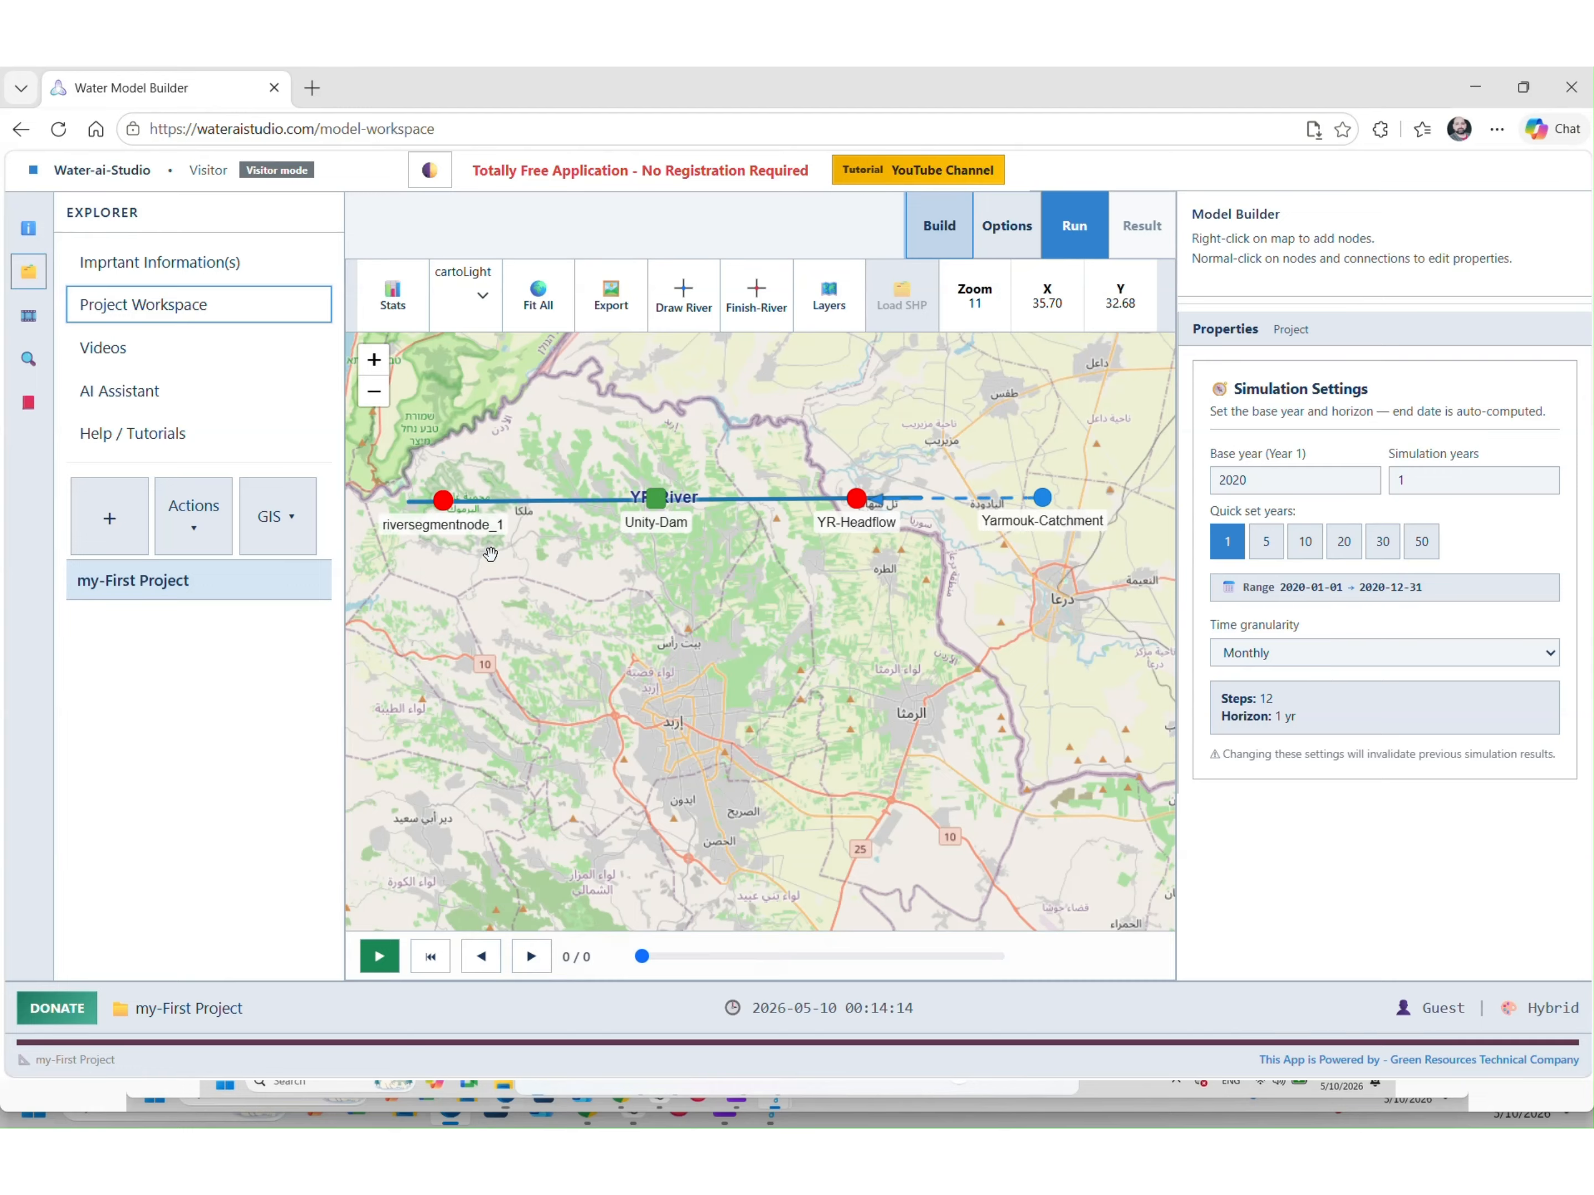
{"action": "left_click", "coordinate": [443, 501]}
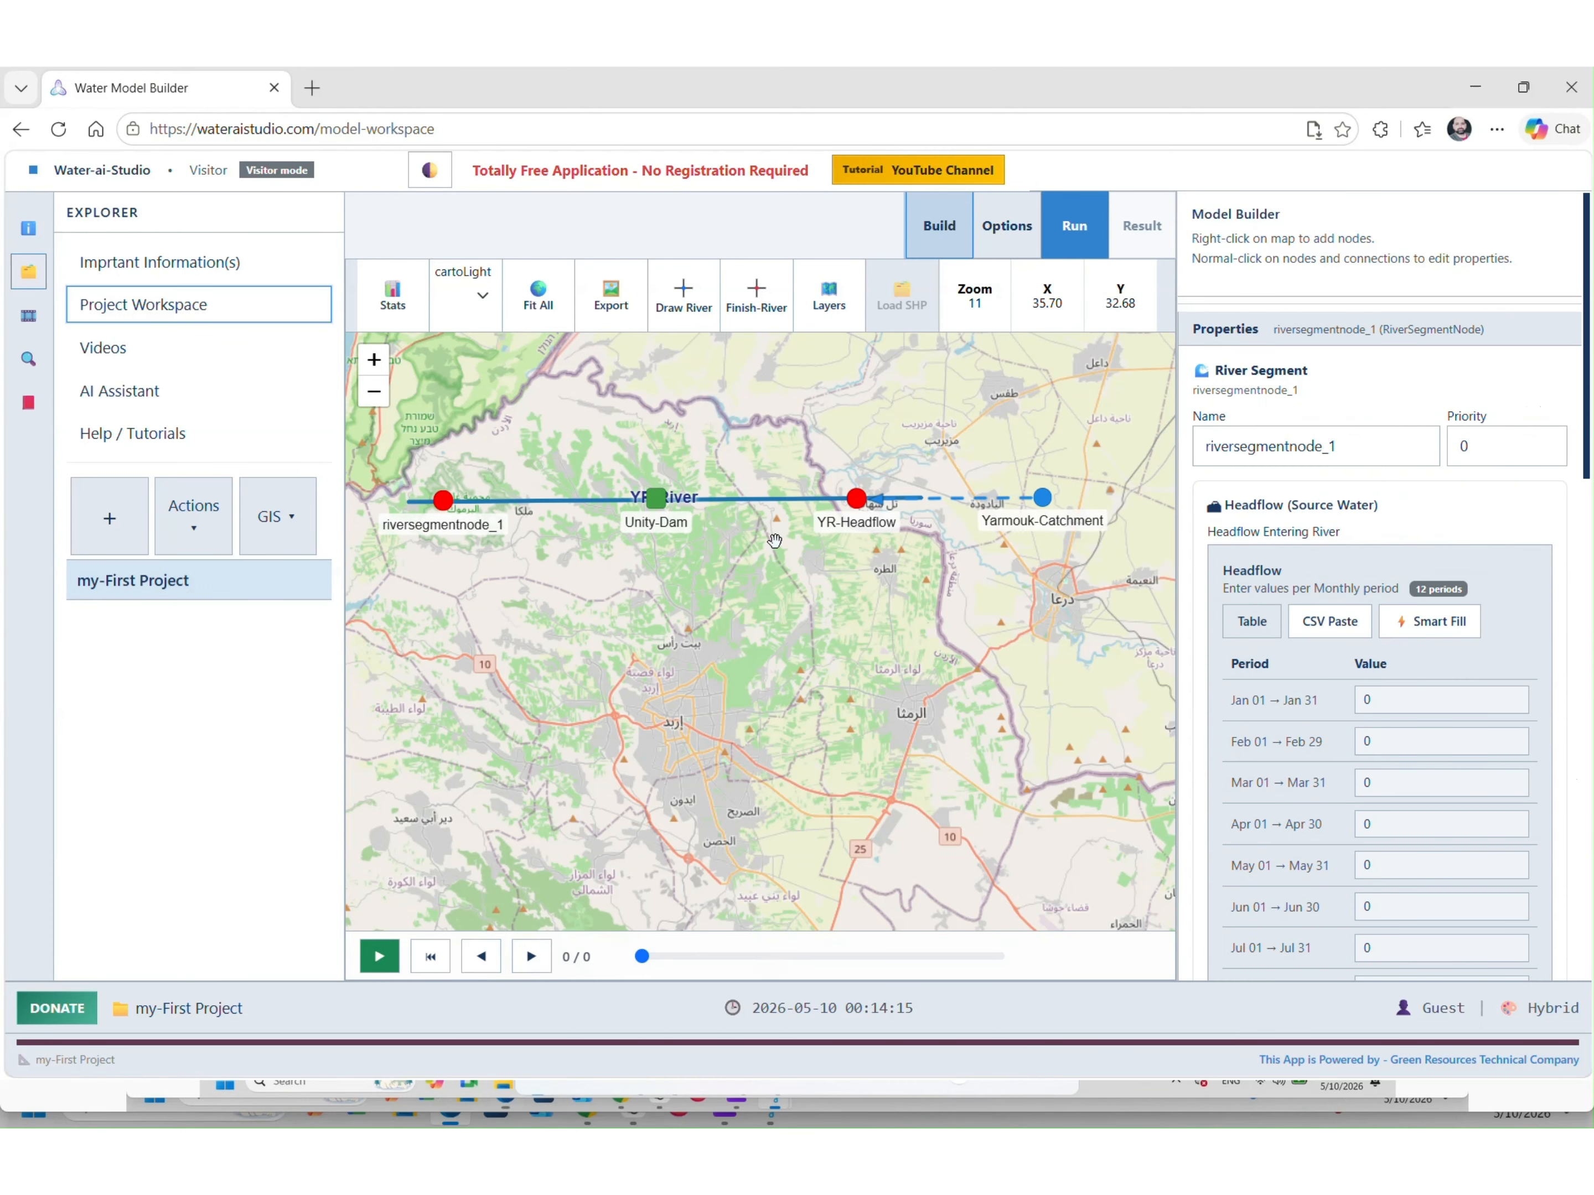
{"action": "double_click", "coordinate": [1397, 454]}
{"action": "type", "text": "YR"}
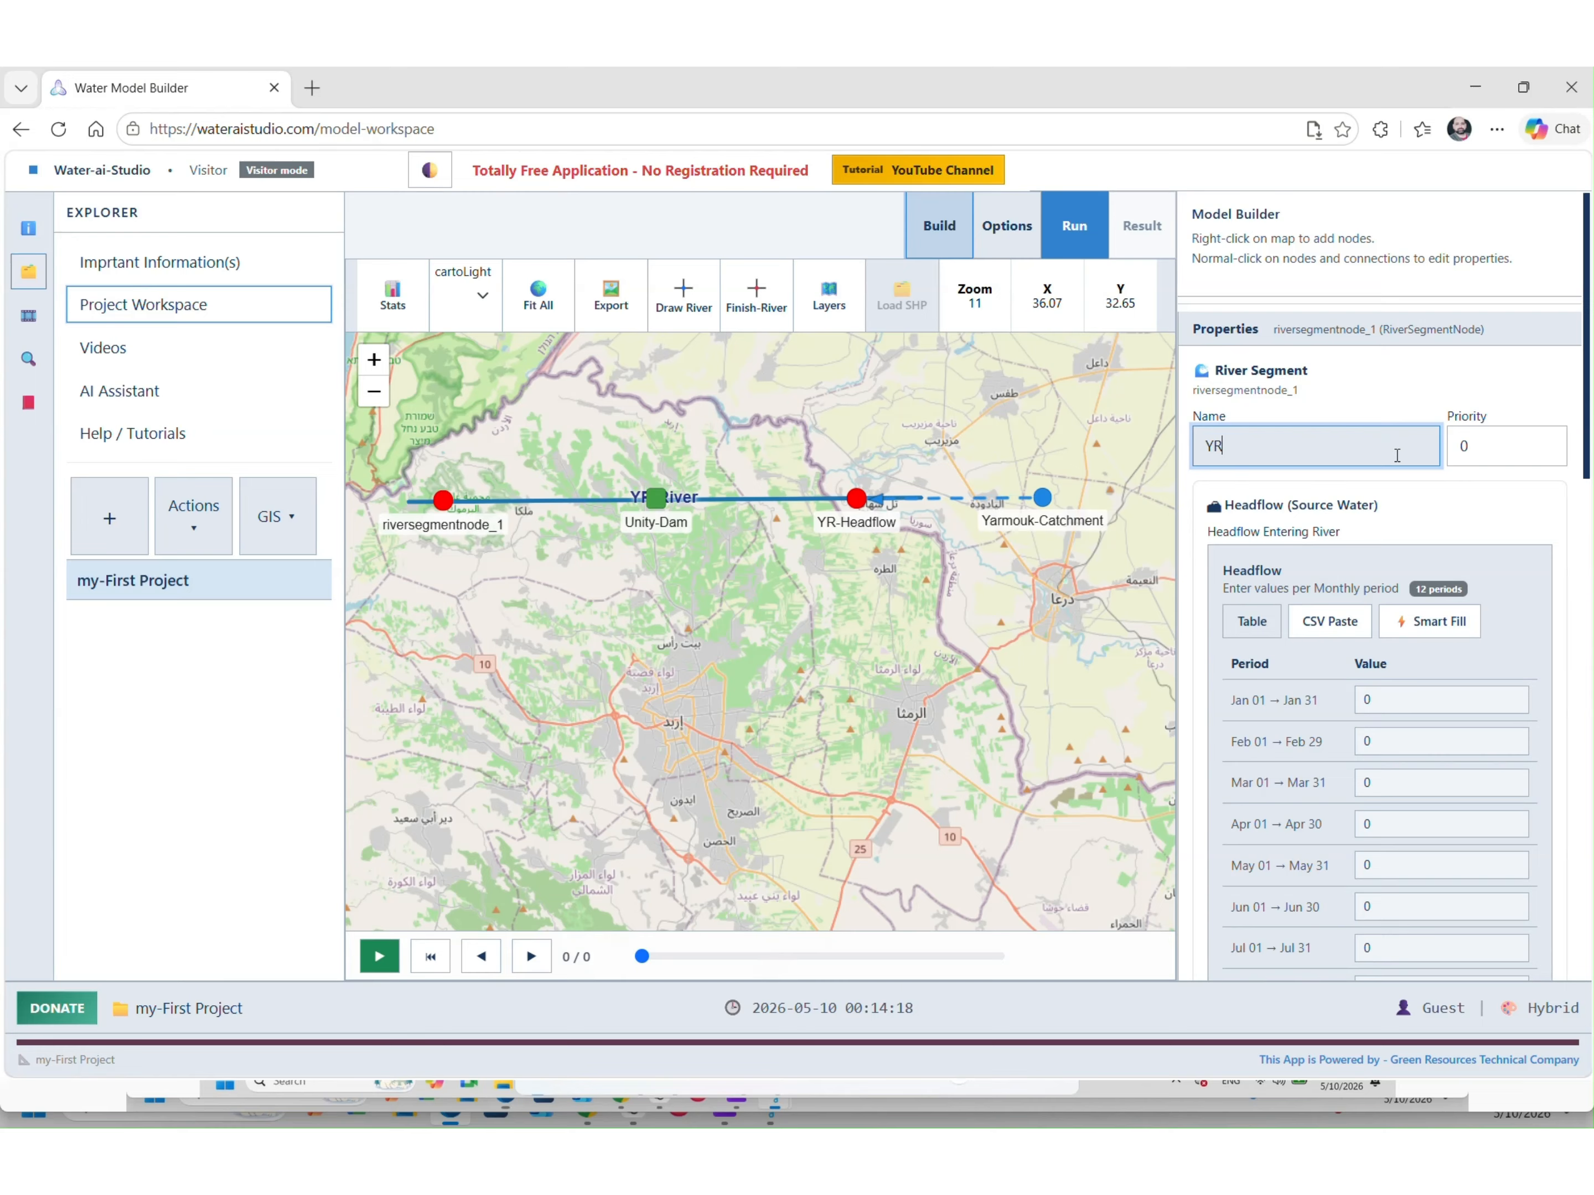
{"action": "type", "text": "-Outlet"}
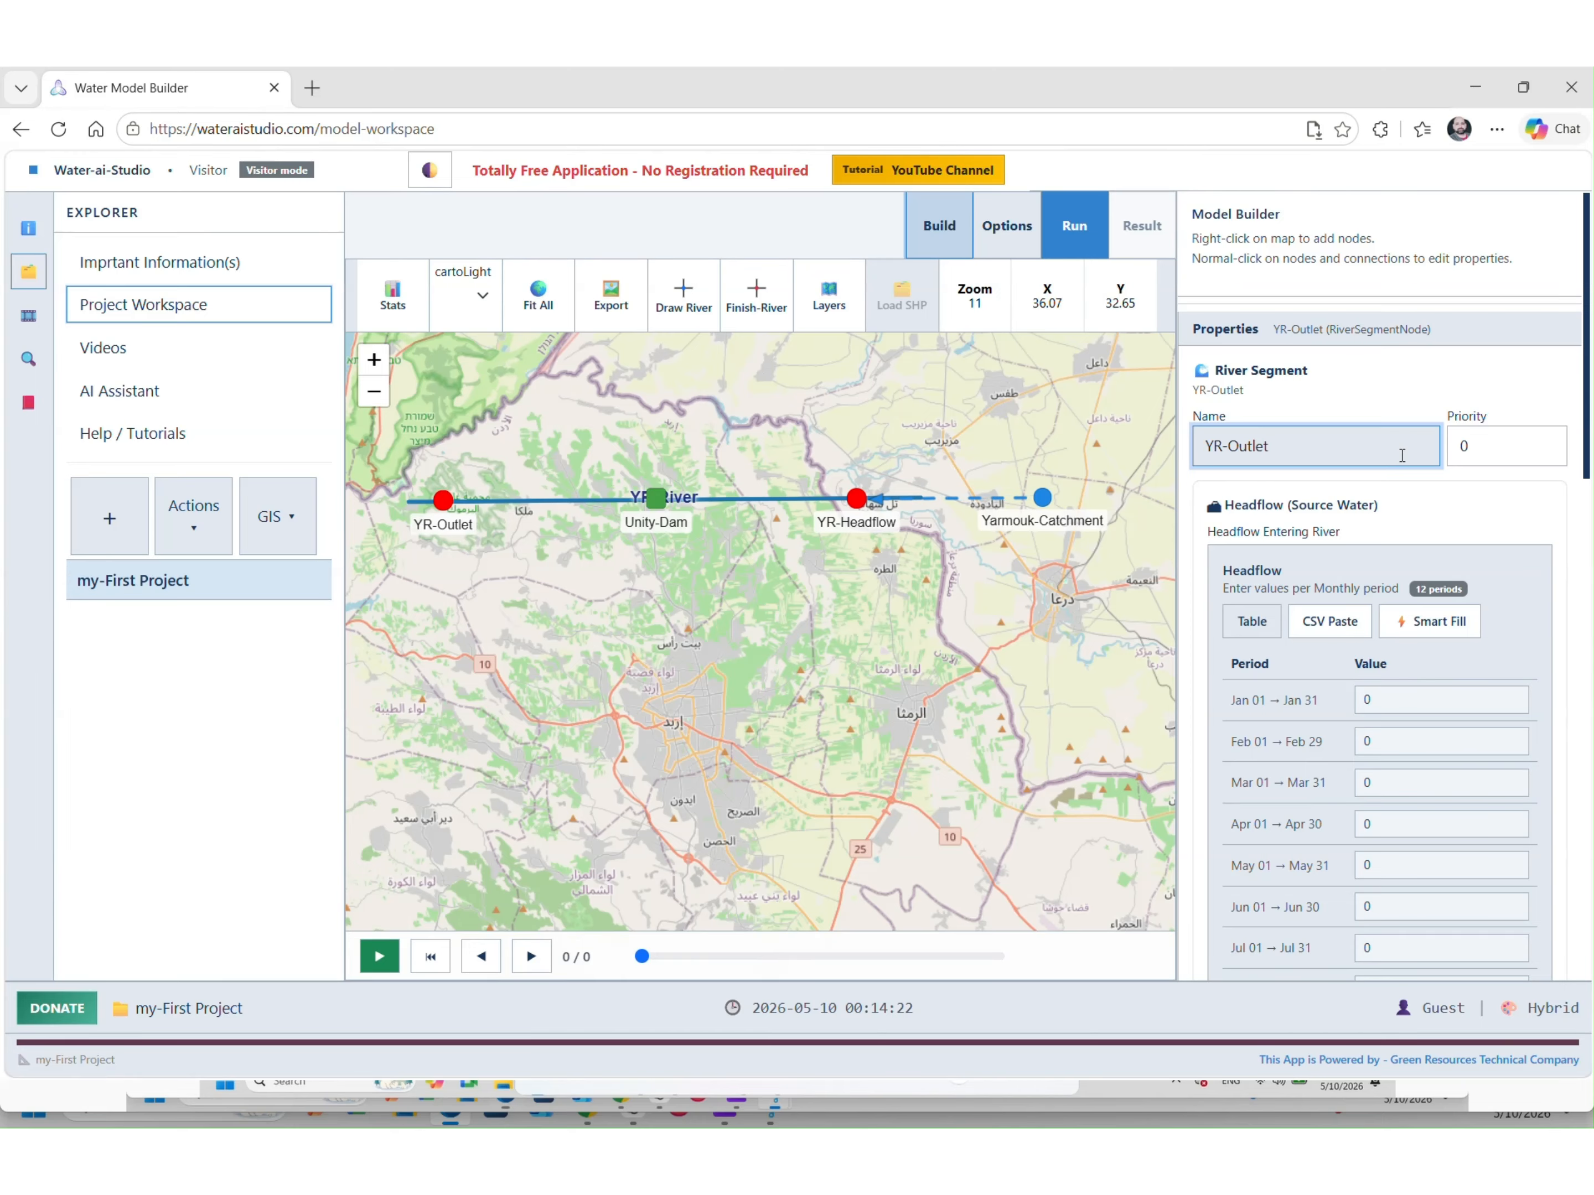
{"action": "left_click", "coordinate": [755, 560]}
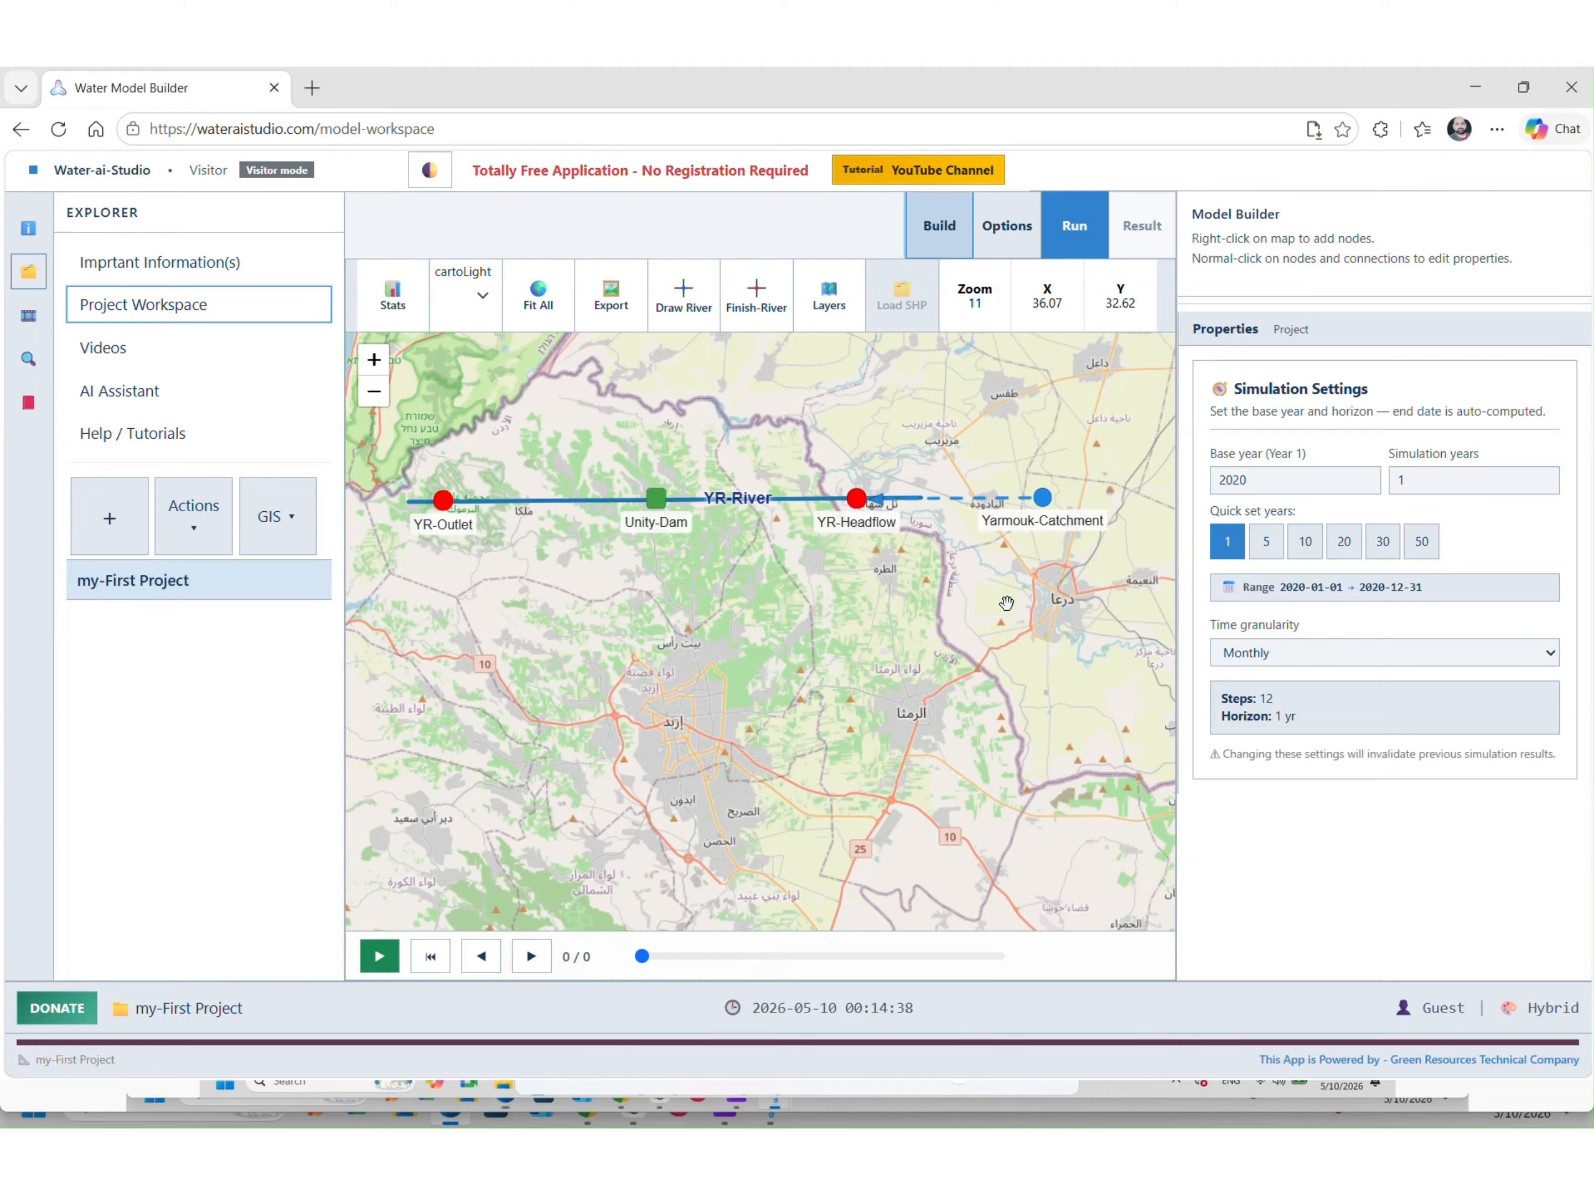
Place an aquifer node south of the river below YR-Headflow, named Yarmouk-Aquifer
{"action": "right_click", "coordinate": [893, 621]}
{"action": "mouse_move", "coordinate": [967, 686]}
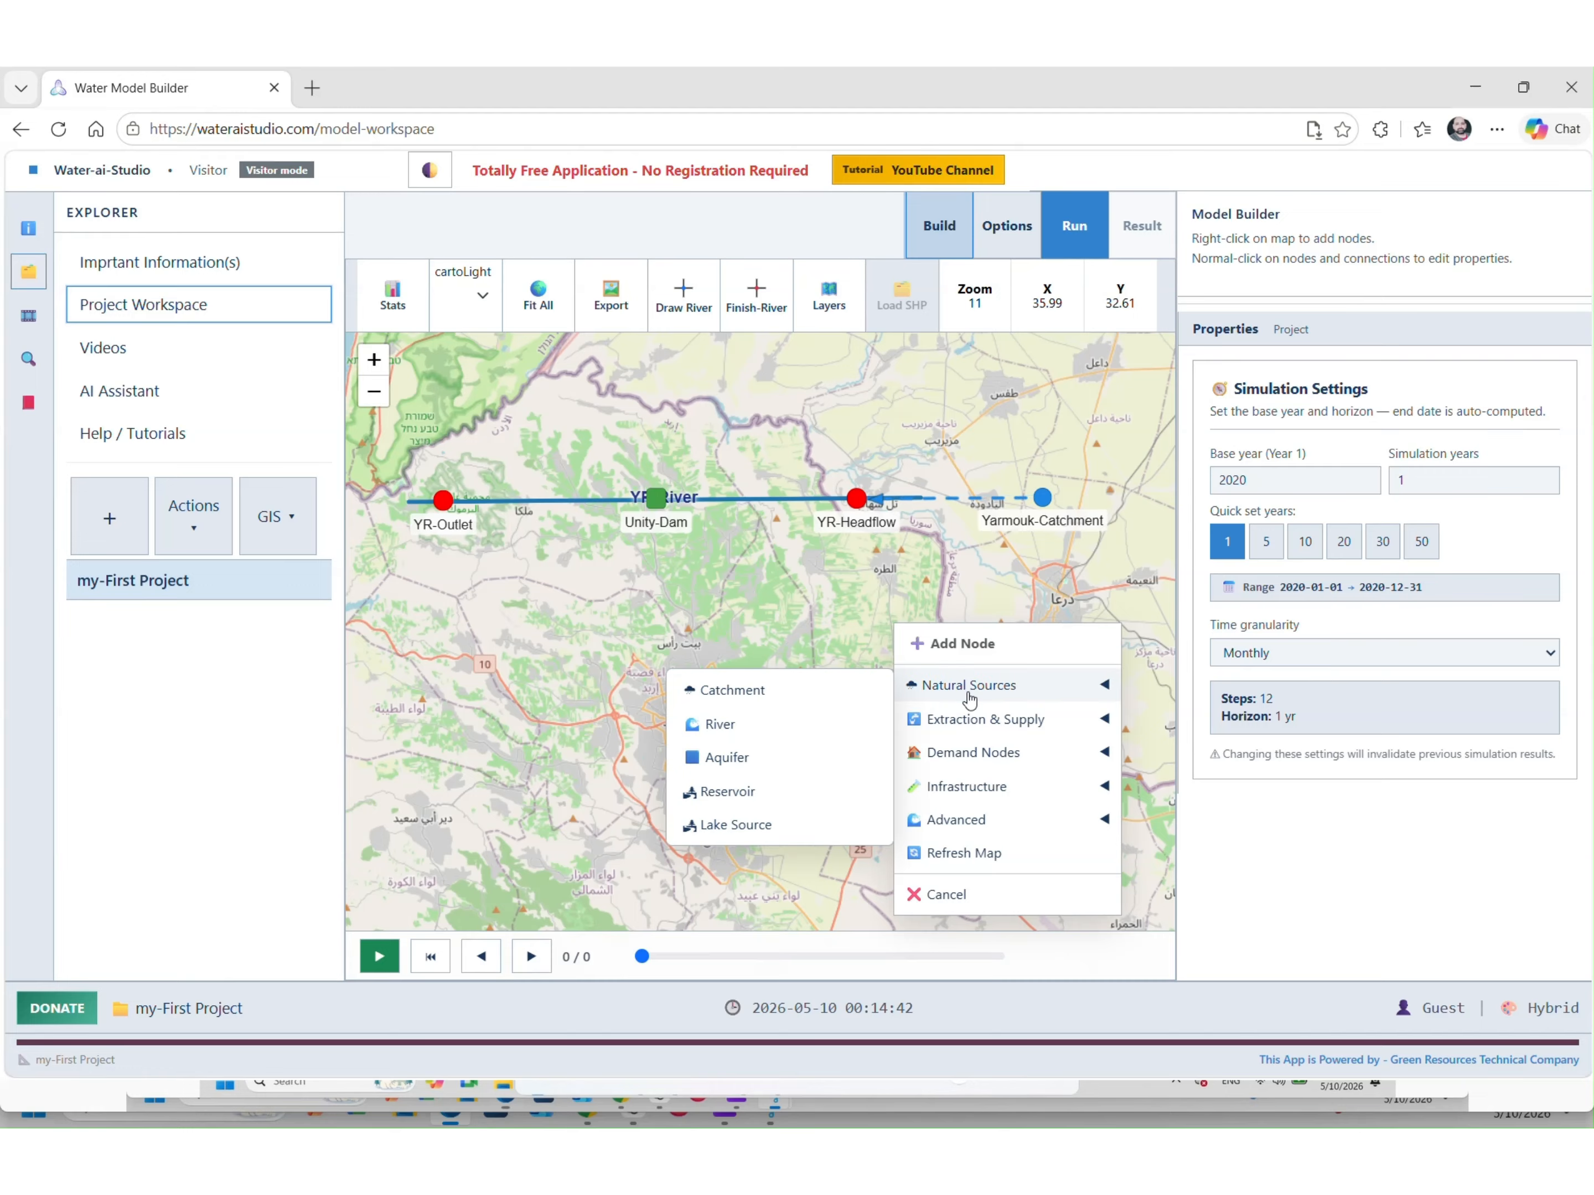
{"action": "left_click", "coordinate": [719, 757]}
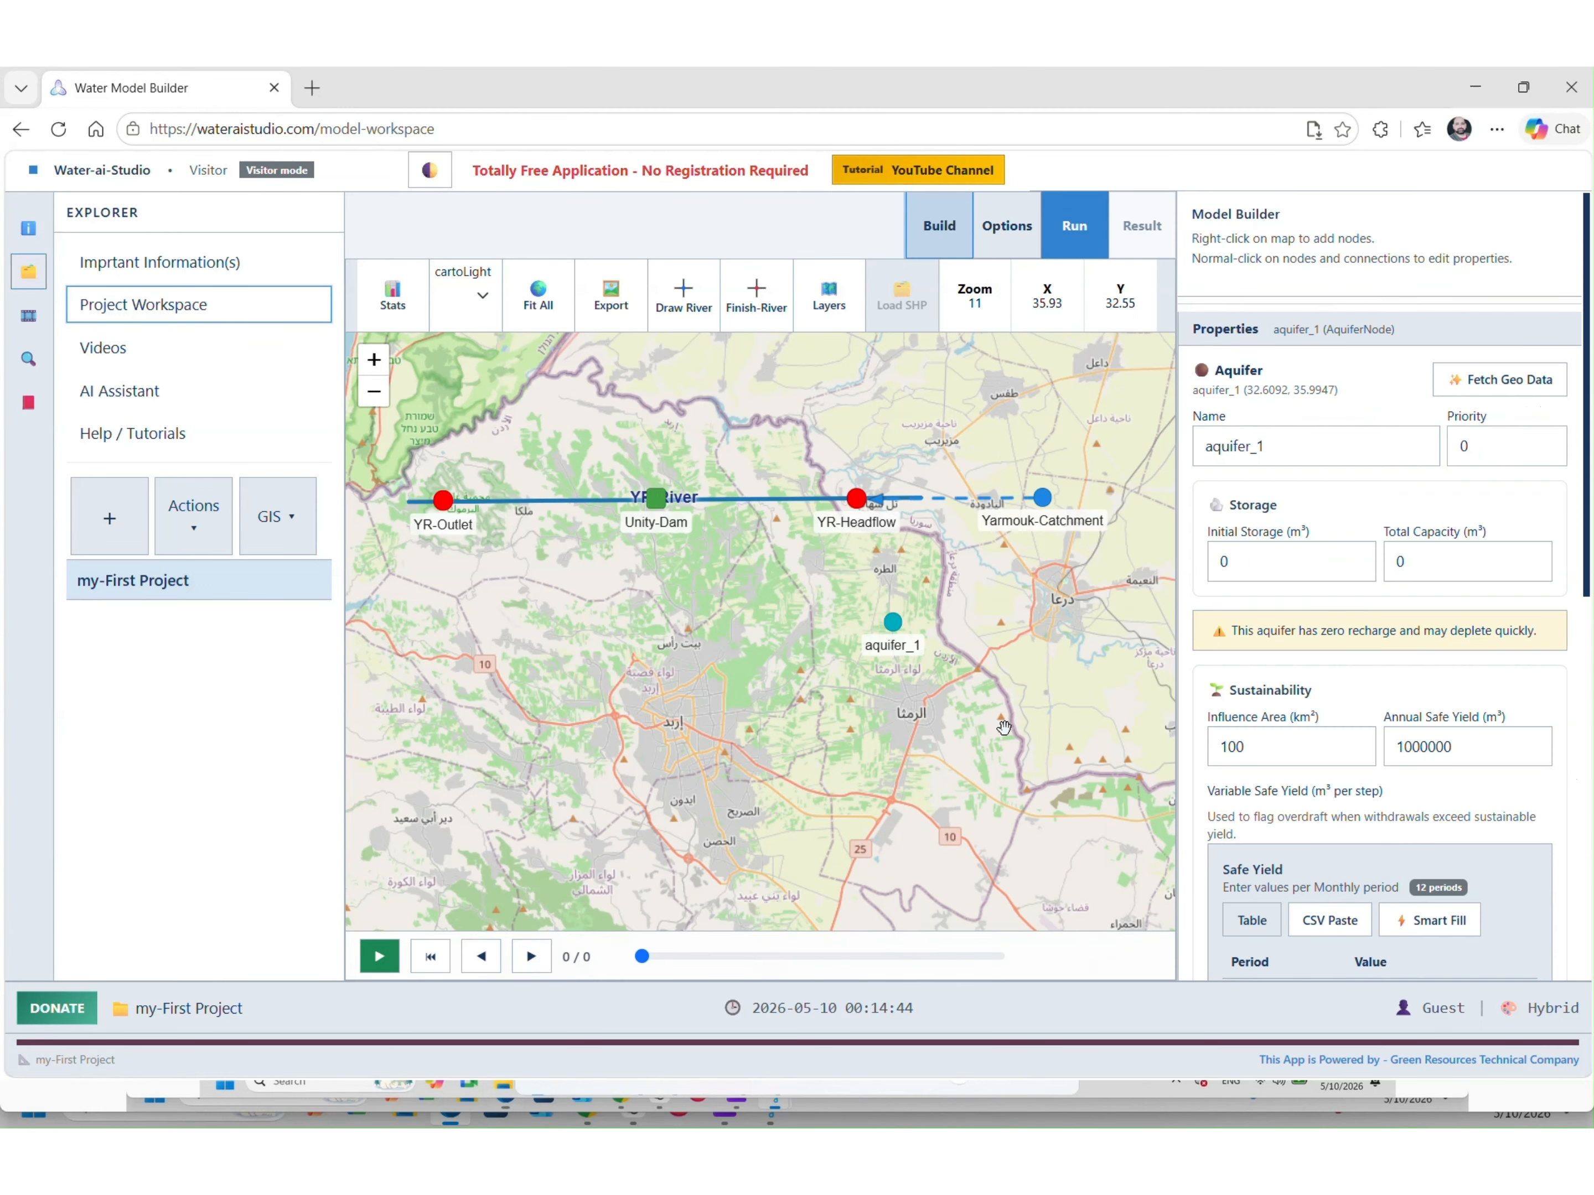
{"action": "left_click", "coordinate": [1300, 451]}
{"action": "key", "text": "ctrl+a"}
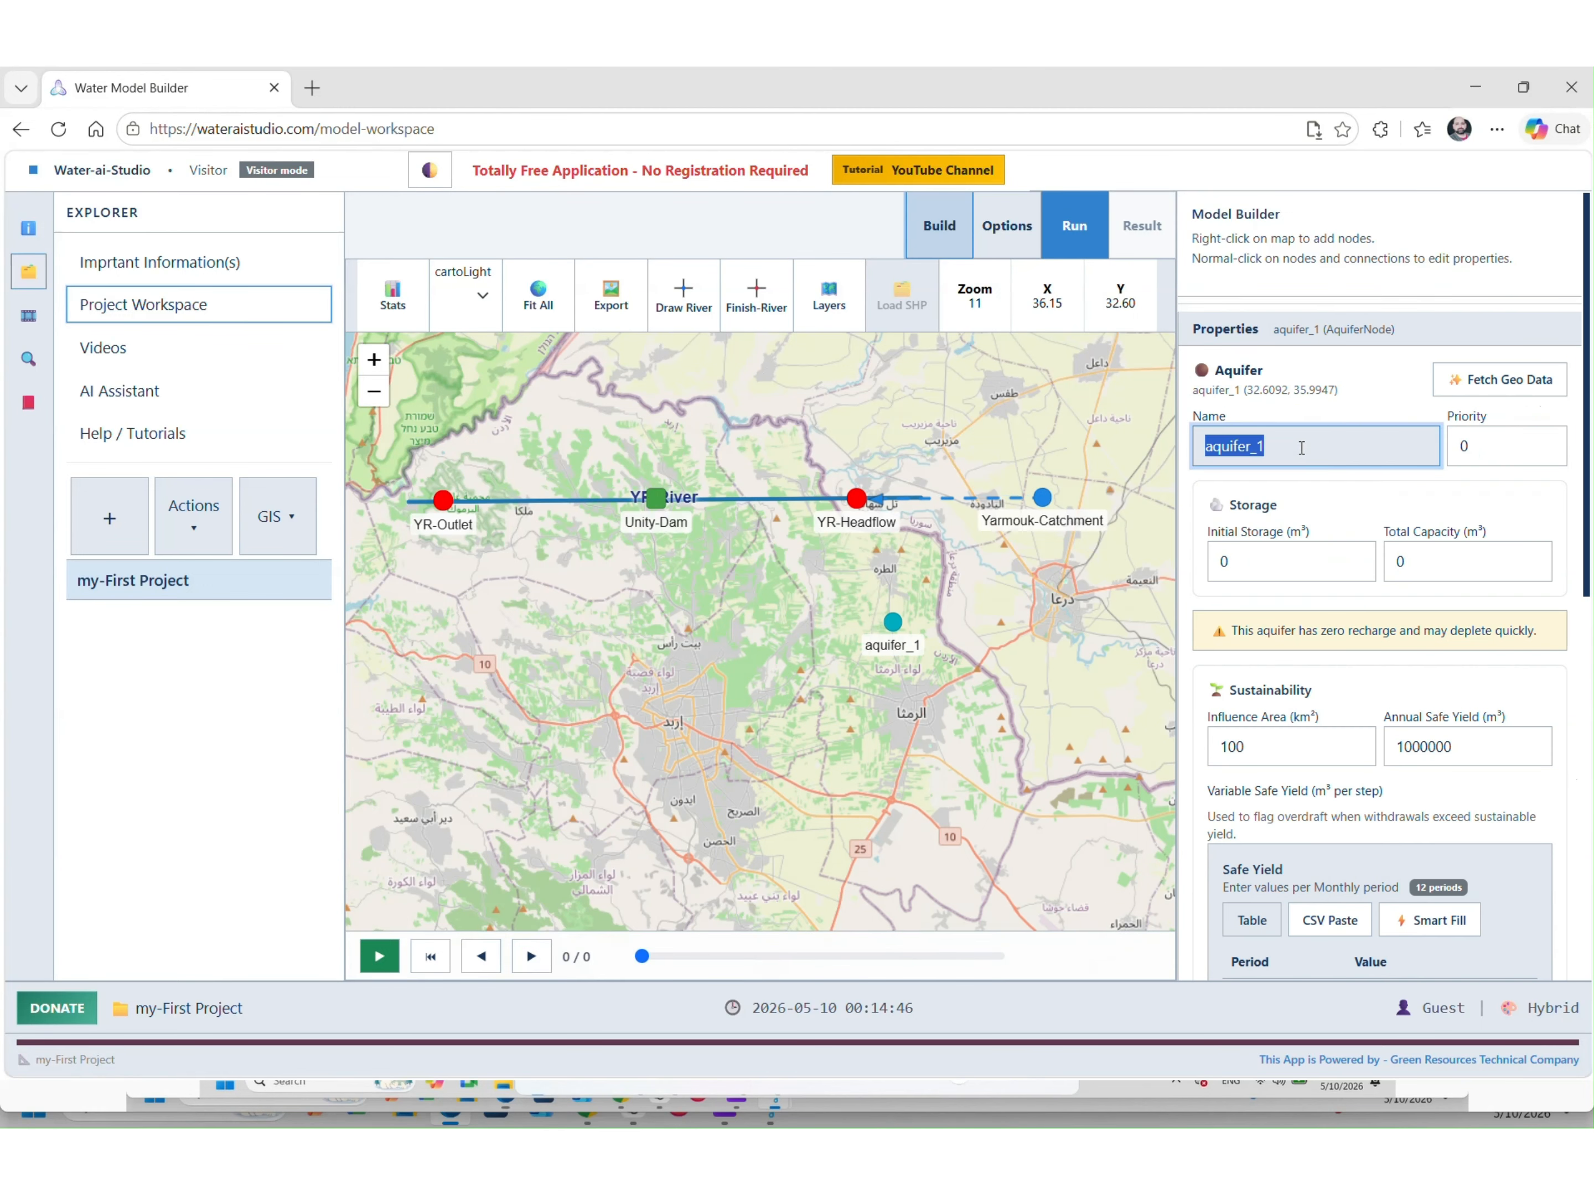
{"action": "type", "text": "Yramouk"}
{"action": "key", "text": "BackSpace"}
{"action": "key", "text": "BackSpace"}
{"action": "key", "text": "BackSpace"}
{"action": "key", "text": "BackSpace"}
{"action": "key", "text": "BackSpace"}
{"action": "type", "text": "armouik"}
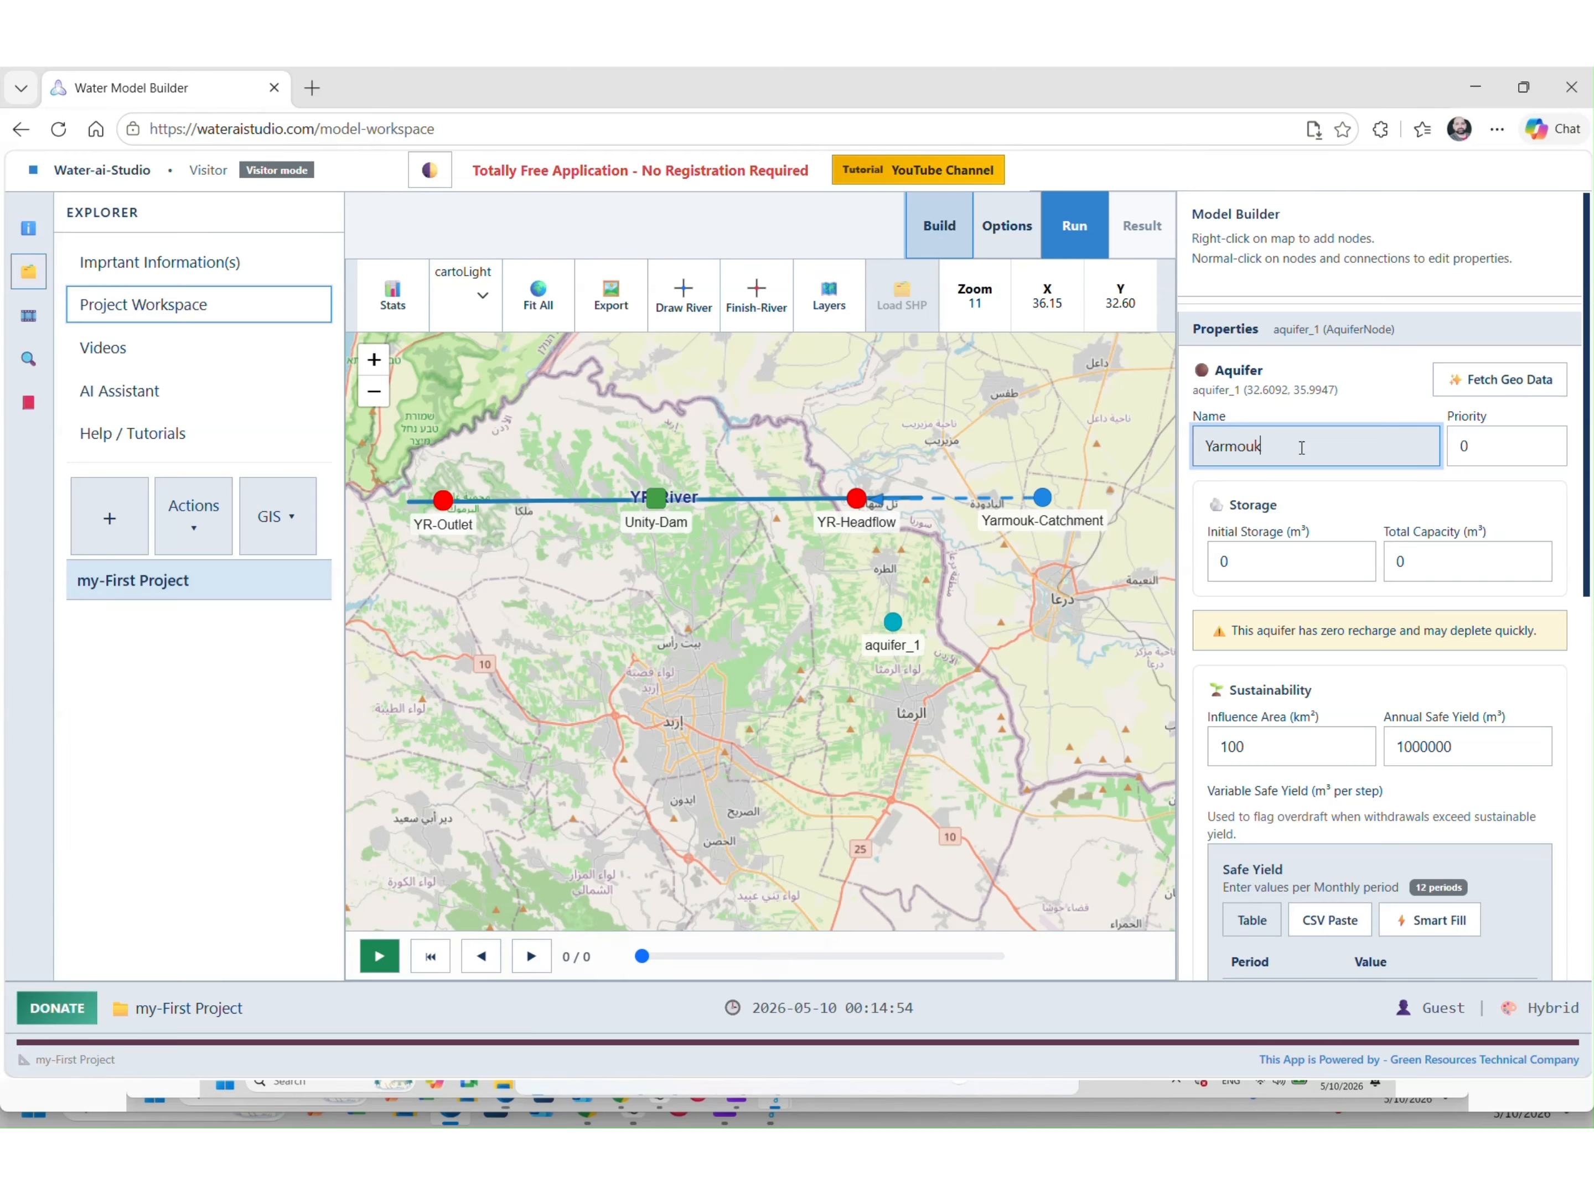
{"action": "type", "text": "-Aquifer"}
{"action": "key", "text": "Return"}
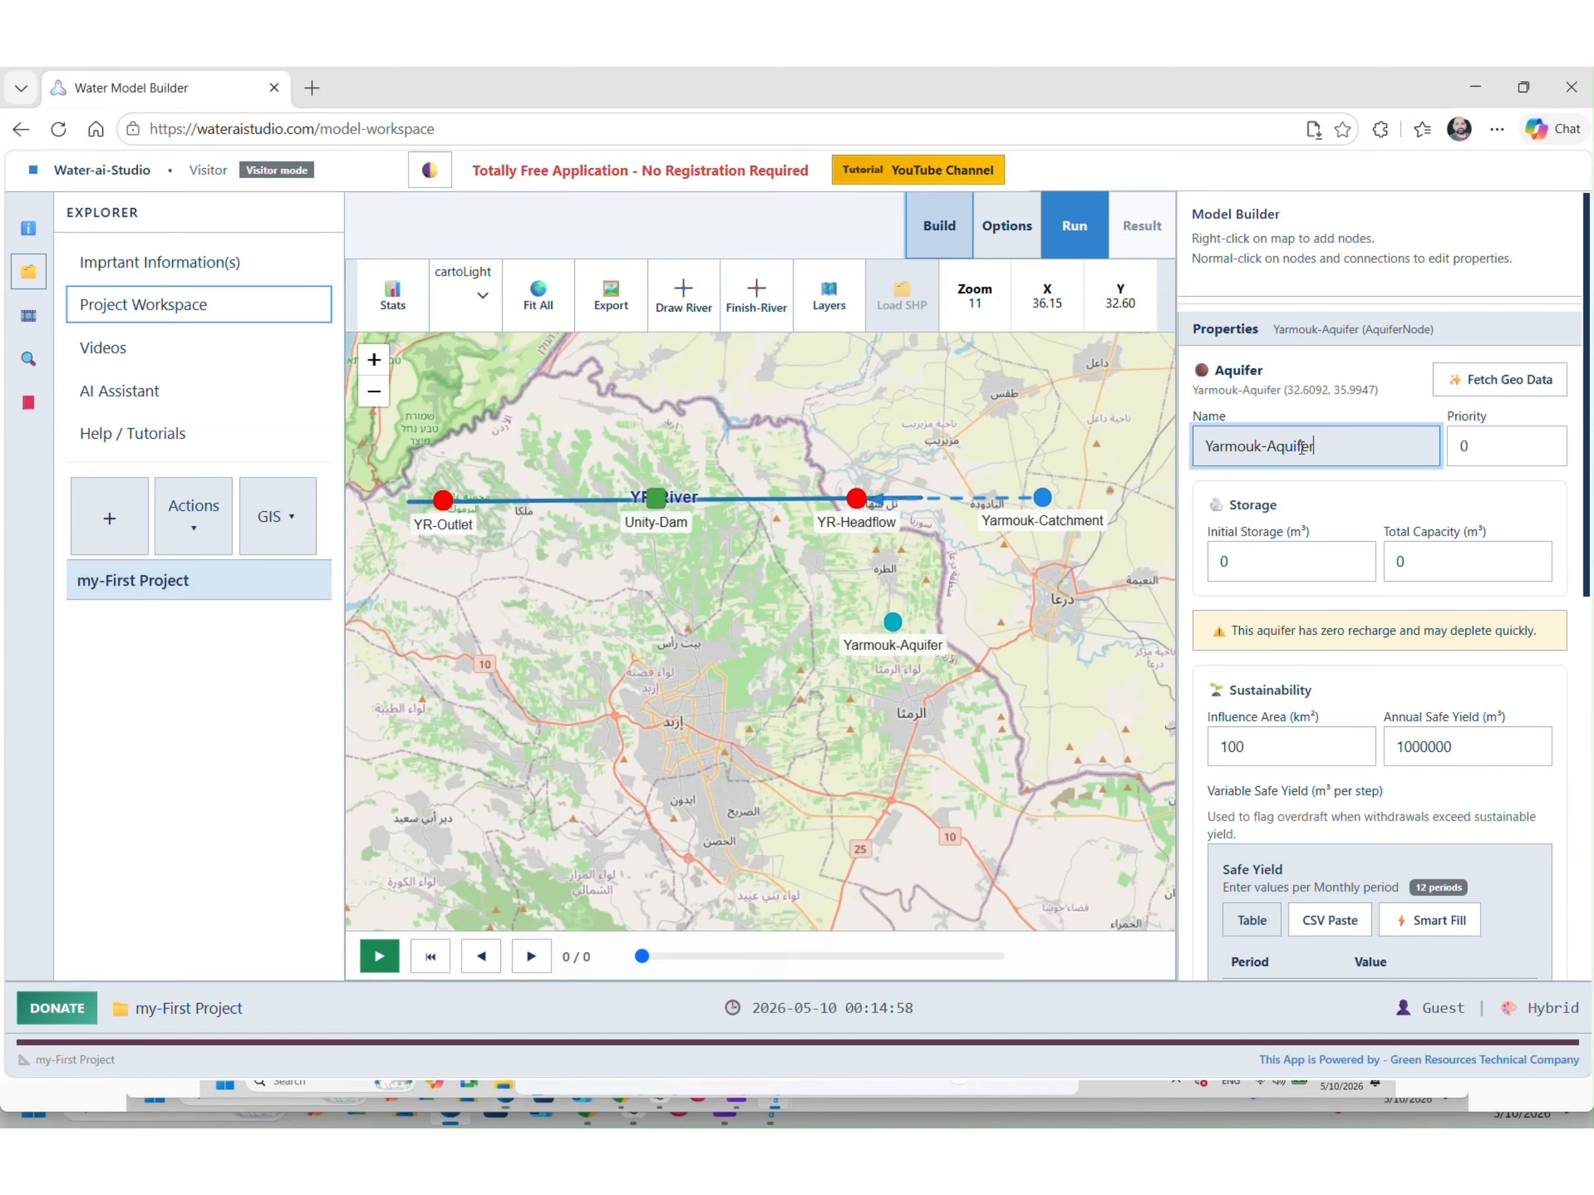
Select the Yarmouk-Catchment node and bring up its context options
{"action": "left_click", "coordinate": [1045, 501]}
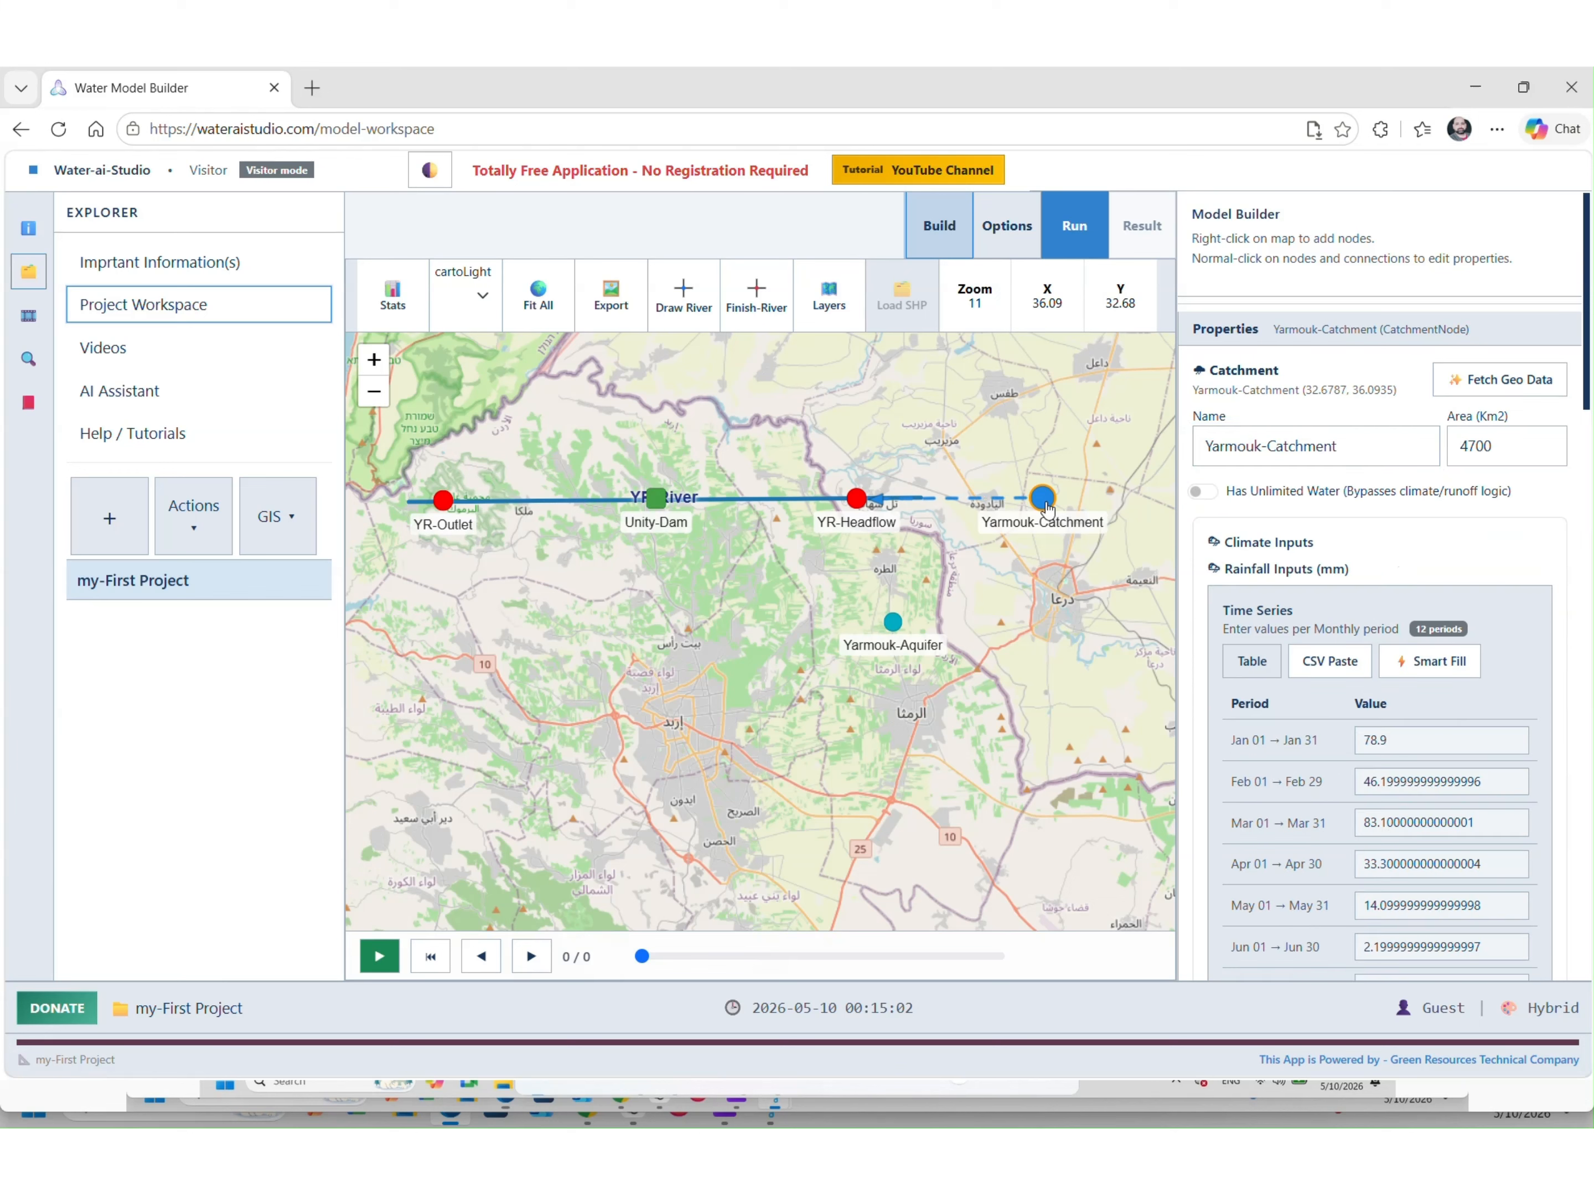
{"action": "right_click", "coordinate": [1045, 500]}
{"action": "mouse_move", "coordinate": [1049, 562]}
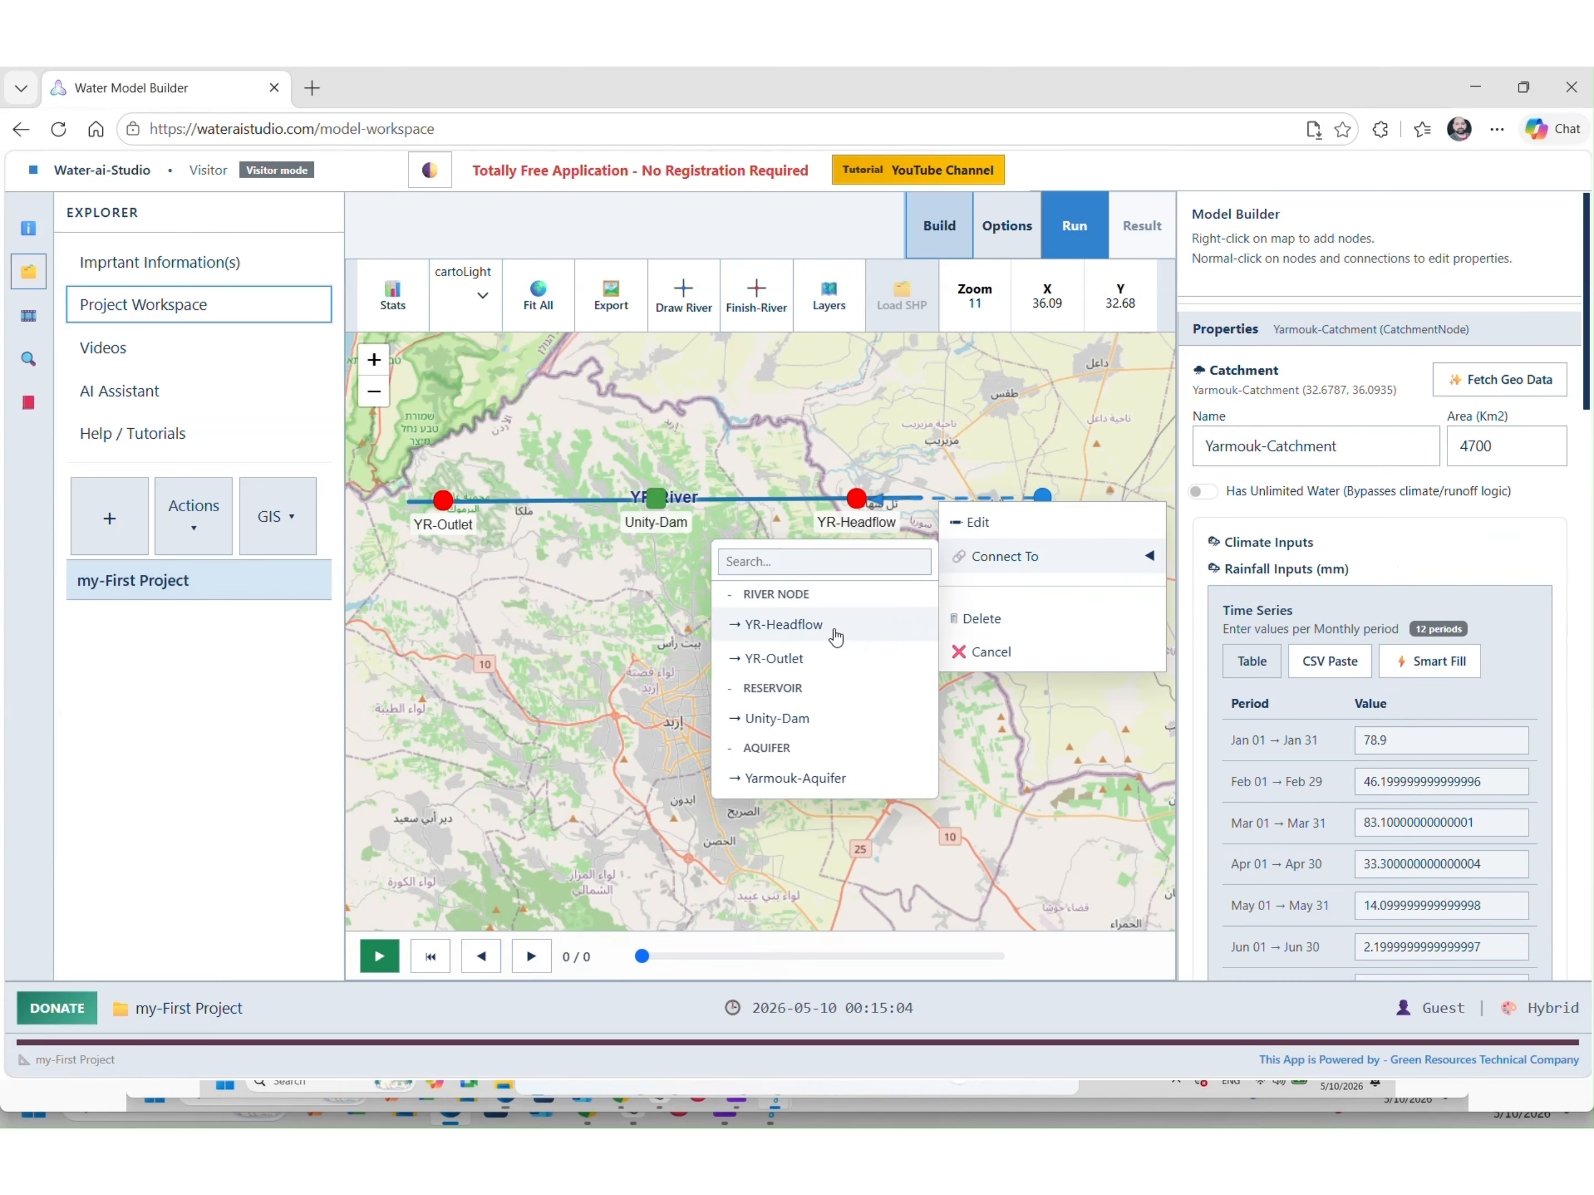
Connect Yarmouk-Catchment so it recharges Yarmouk-Aquifer
{"action": "left_click", "coordinate": [823, 781]}
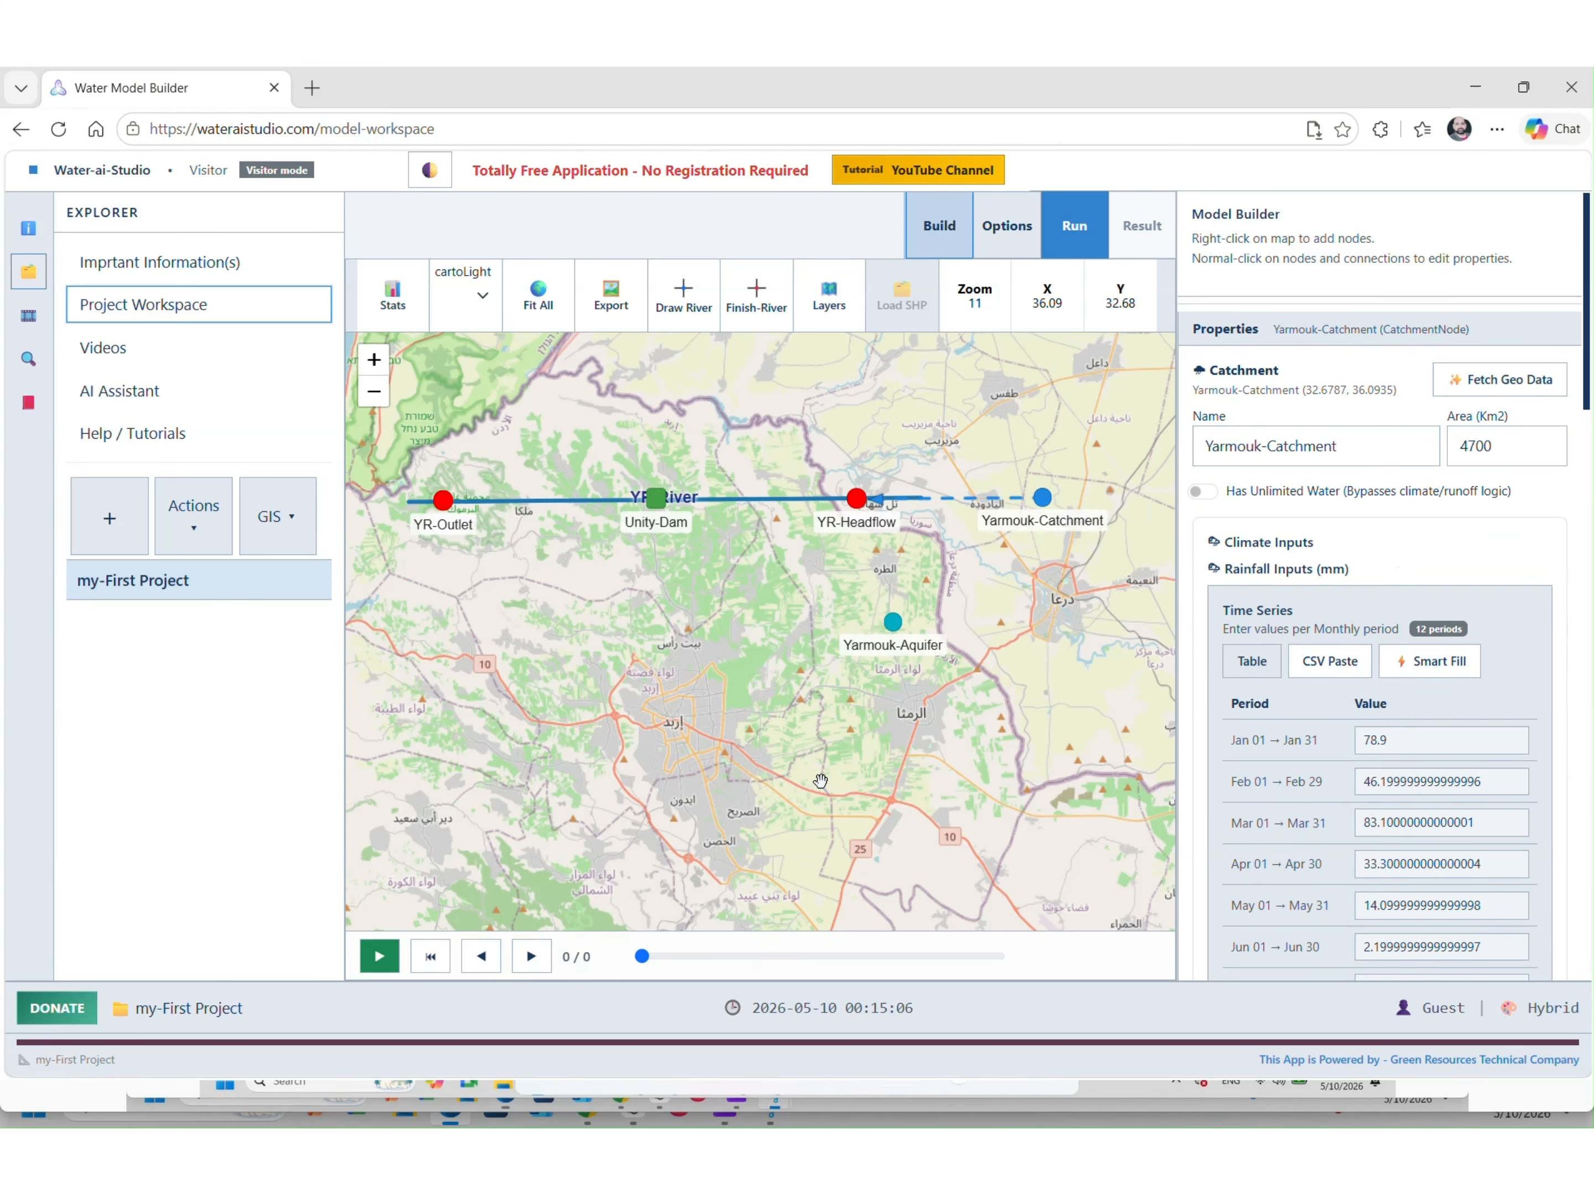
{"action": "left_click", "coordinate": [894, 624]}
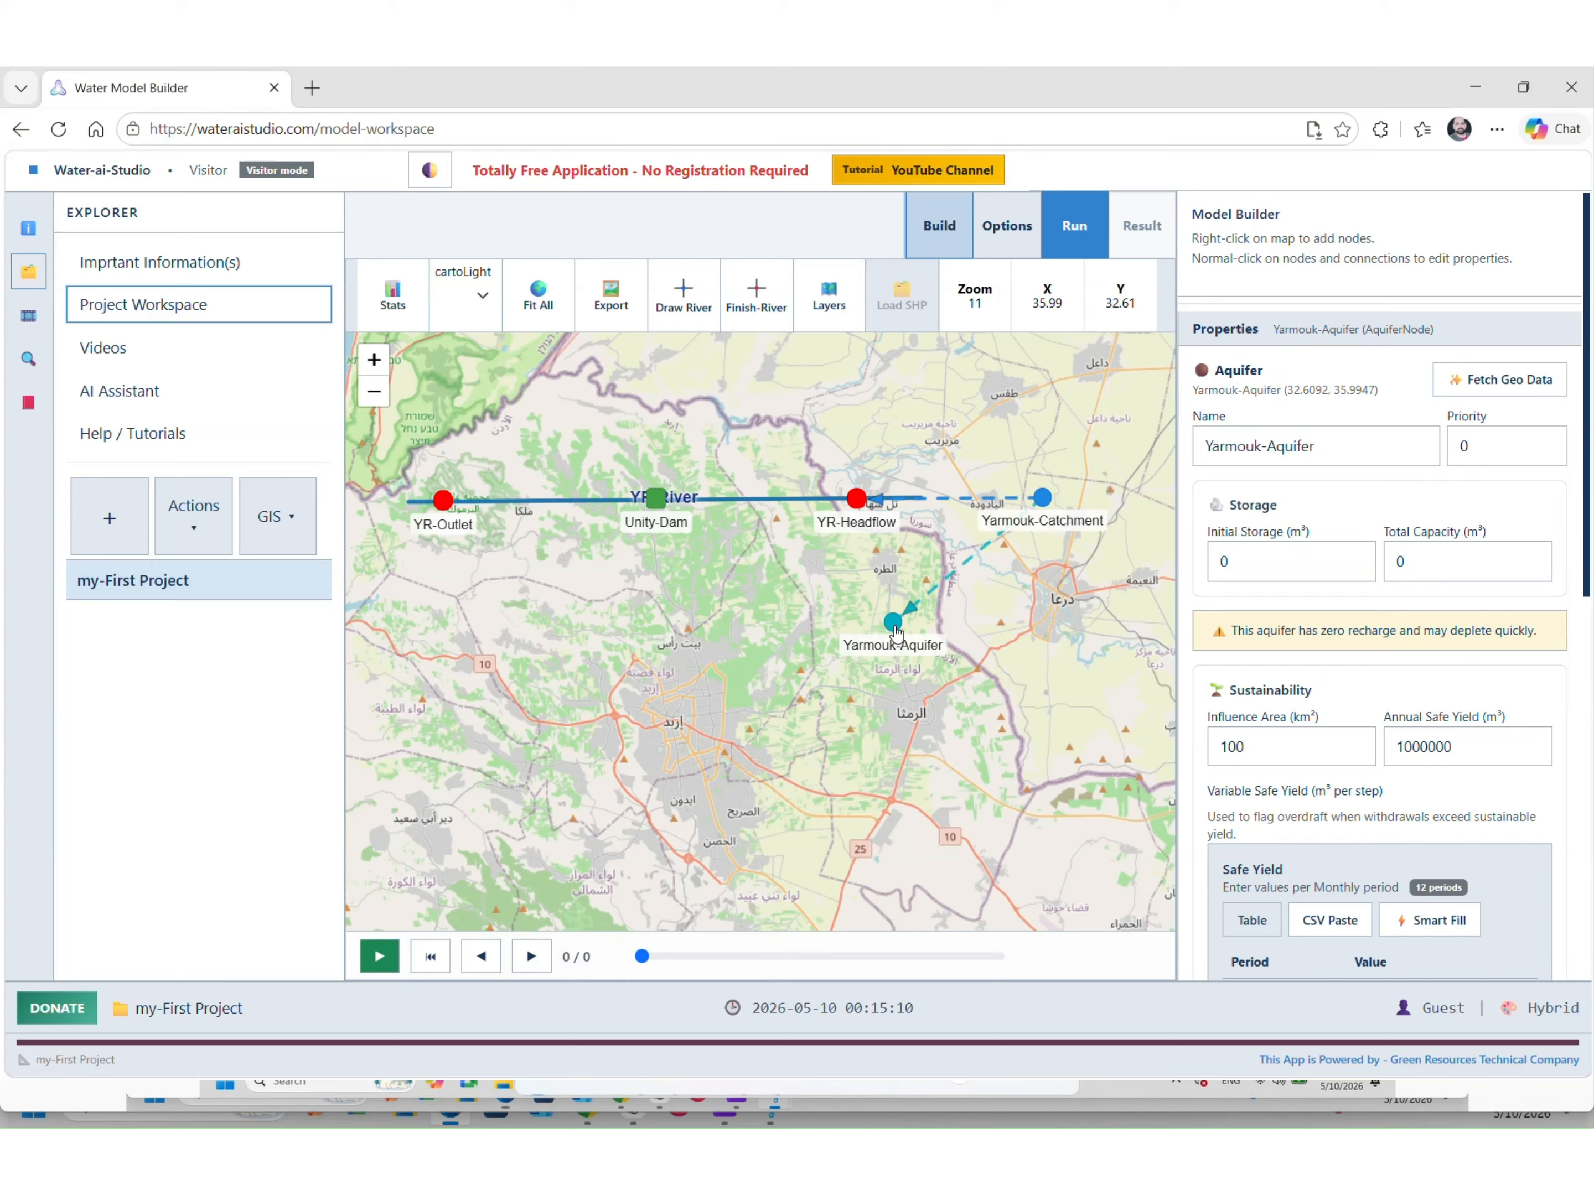
{"action": "left_click", "coordinate": [835, 616]}
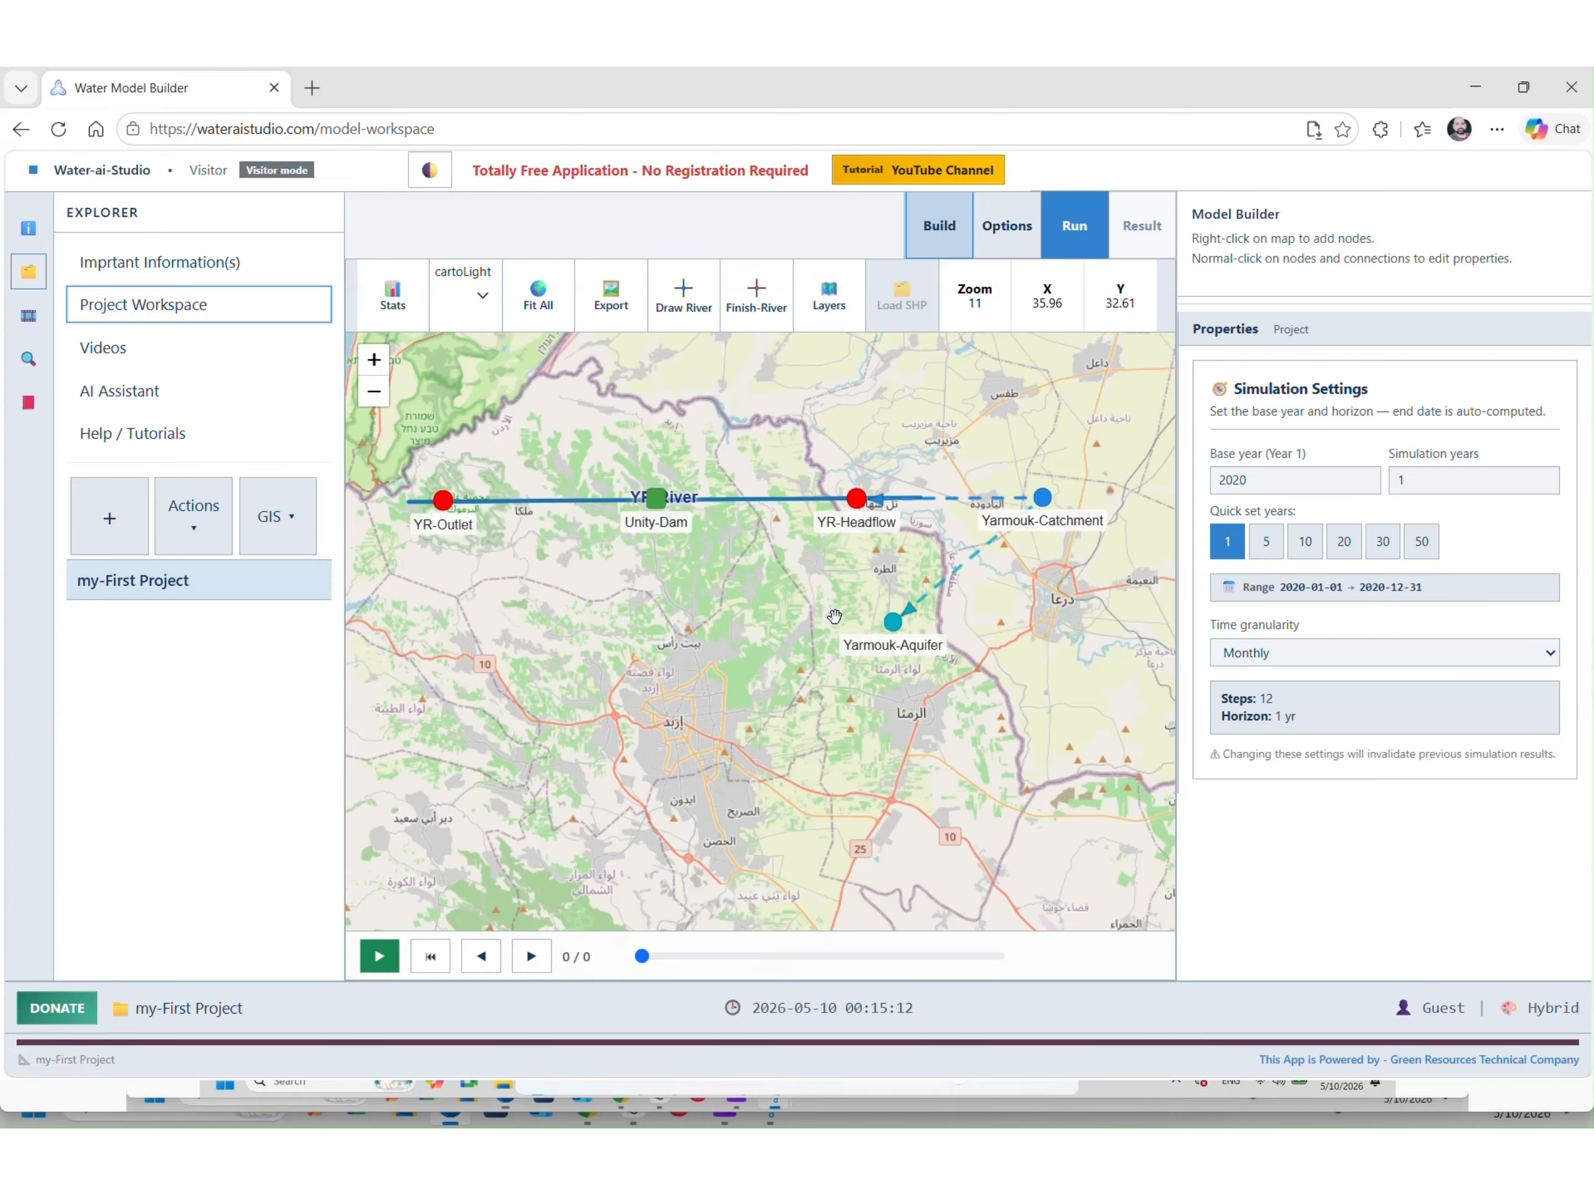
Add groundwater well wells_1 west of the aquifer, fed by Yarmouk-Aquifer
{"action": "right_click", "coordinate": [768, 622]}
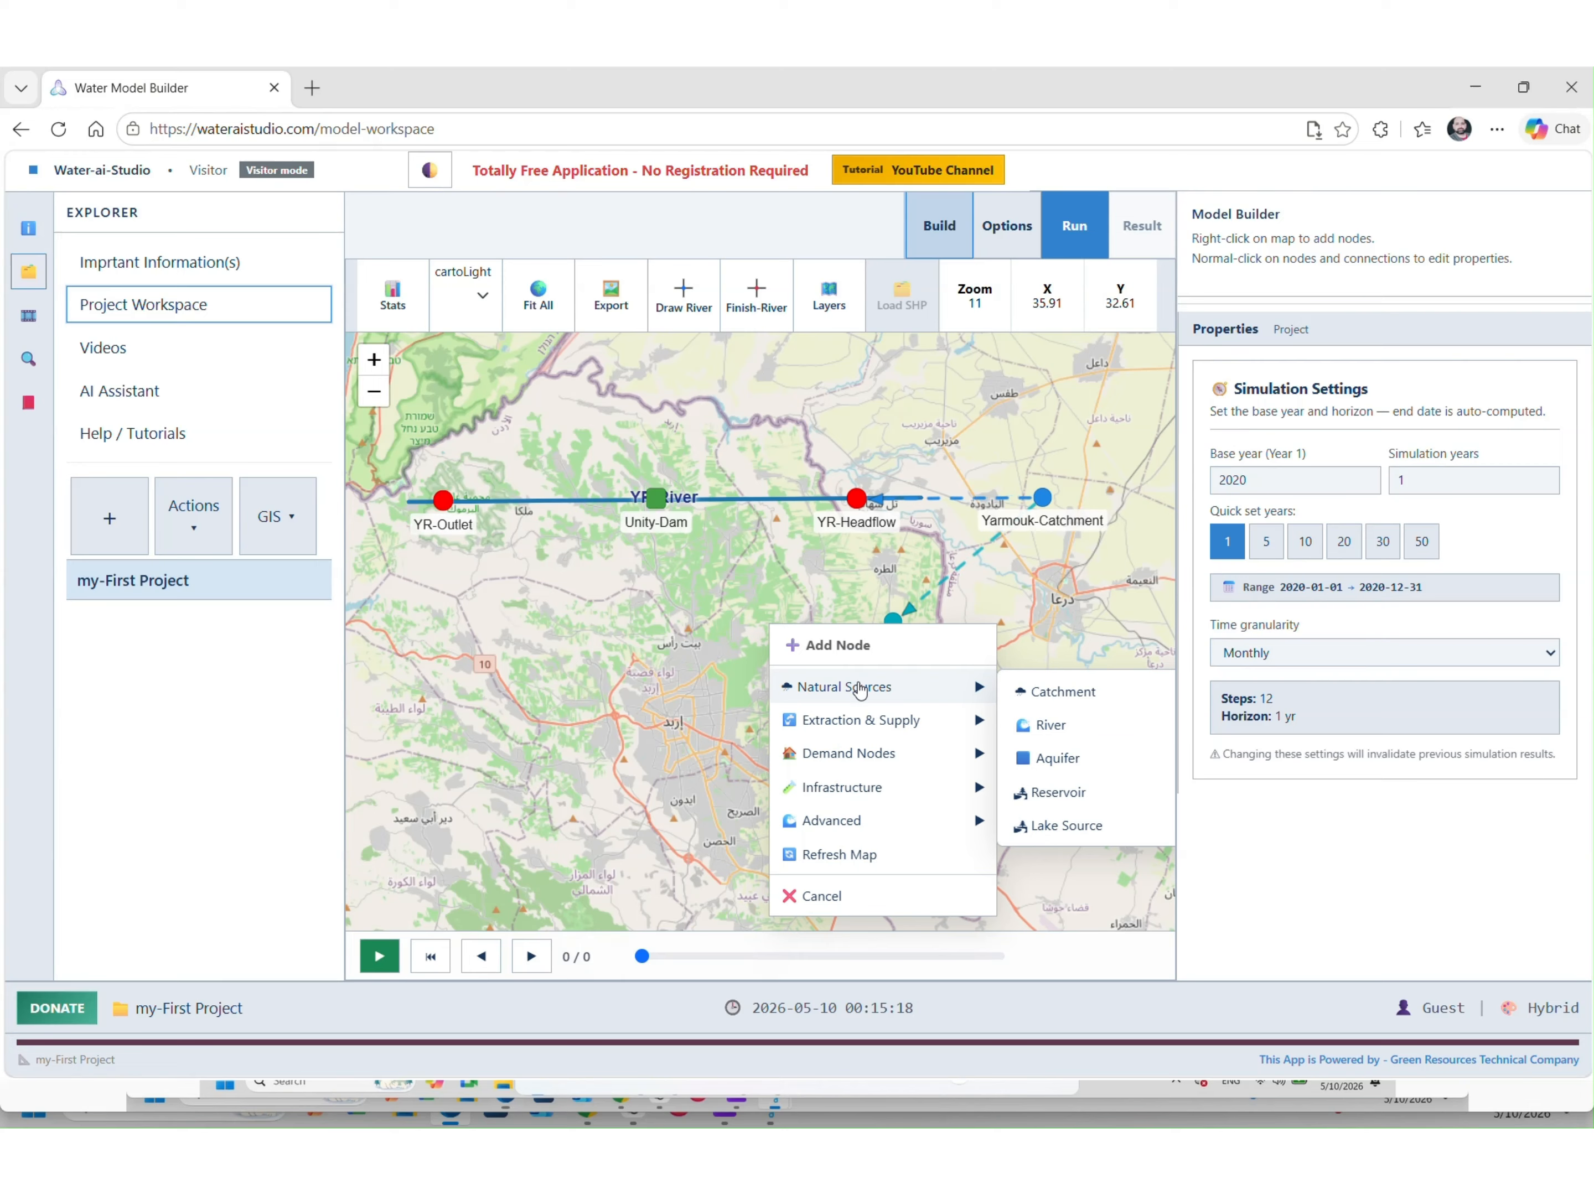
{"action": "mouse_move", "coordinate": [940, 721]}
{"action": "left_click", "coordinate": [1011, 728]}
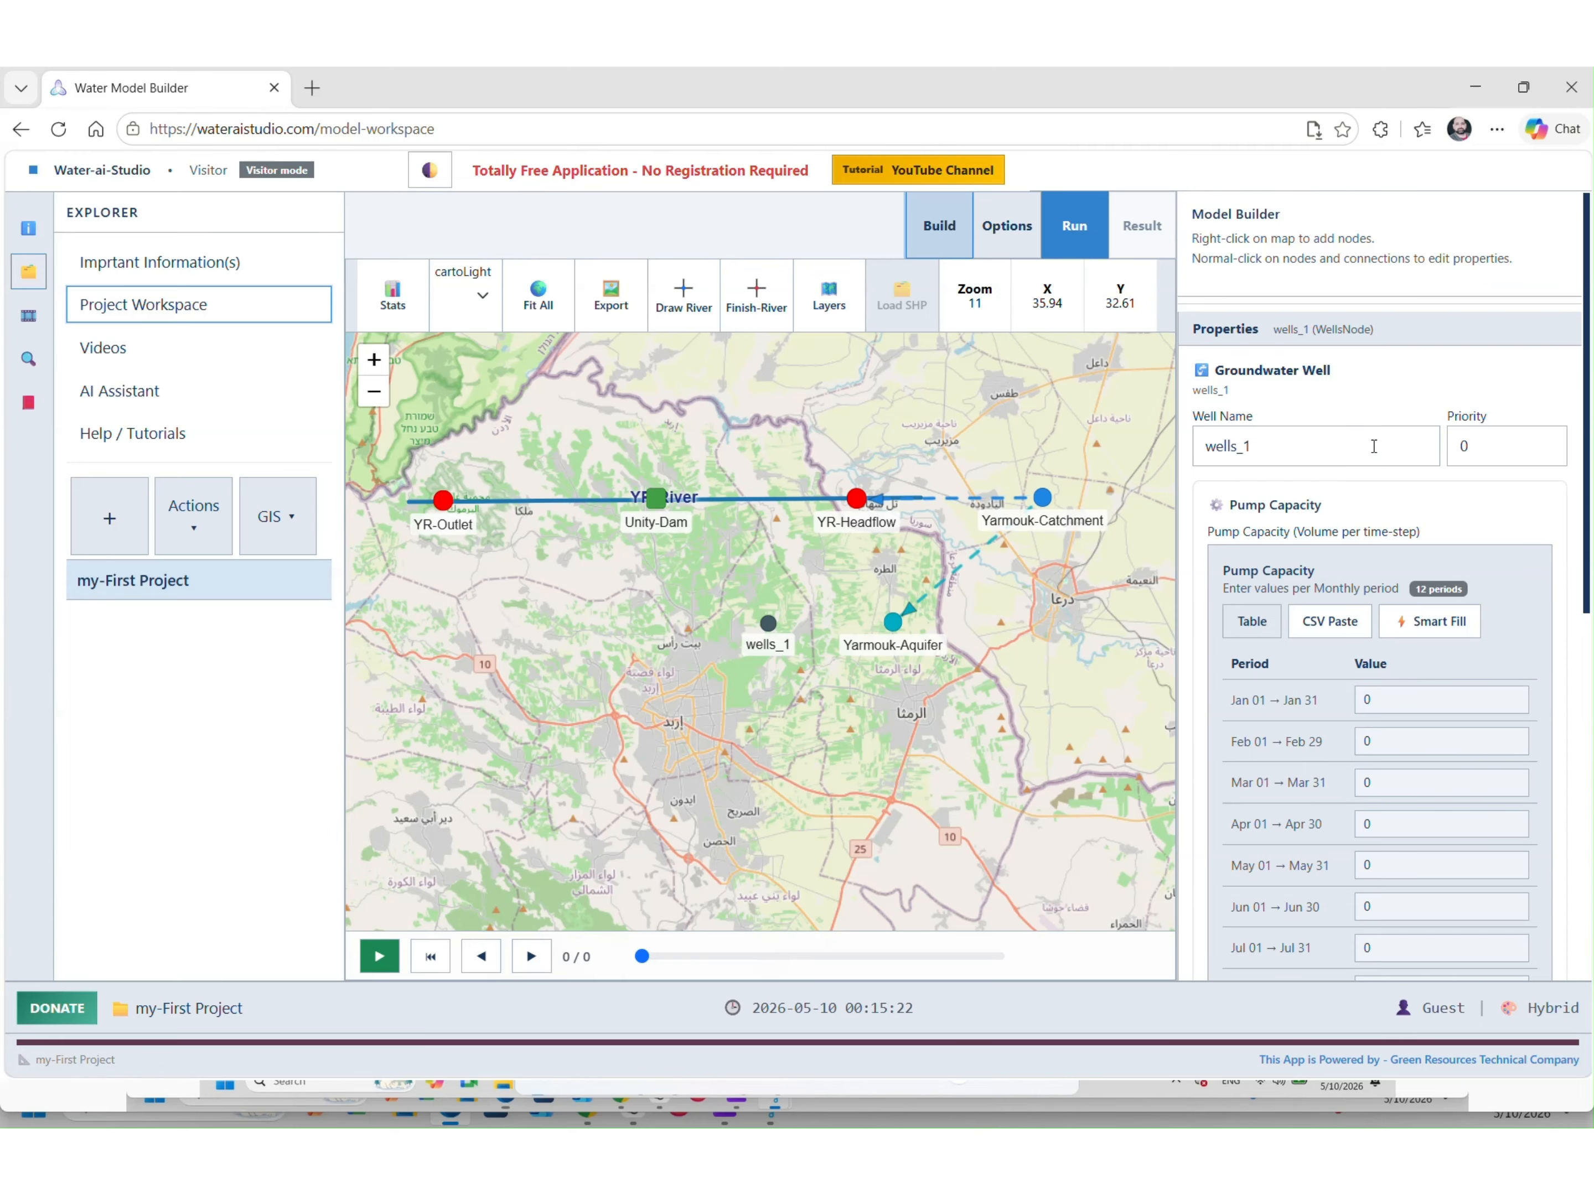
{"action": "right_click", "coordinate": [894, 633]}
{"action": "mouse_move", "coordinate": [946, 682]}
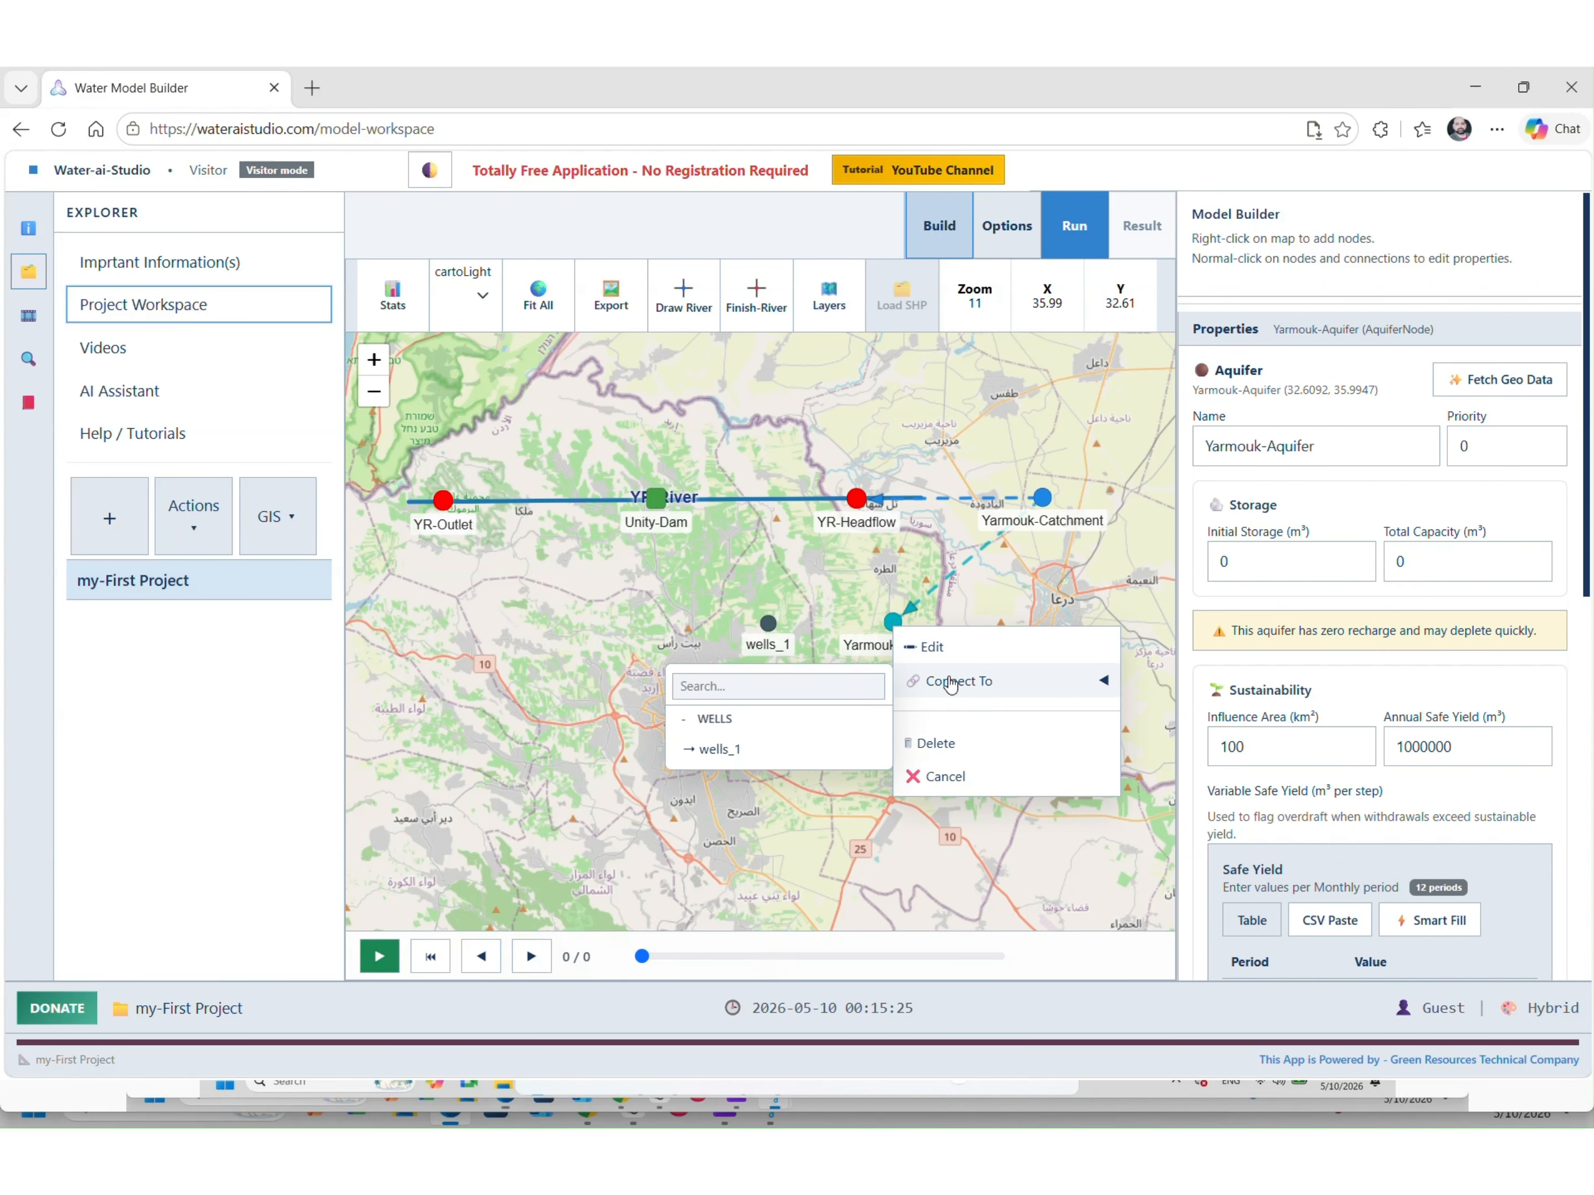
{"action": "left_click", "coordinate": [802, 753]}
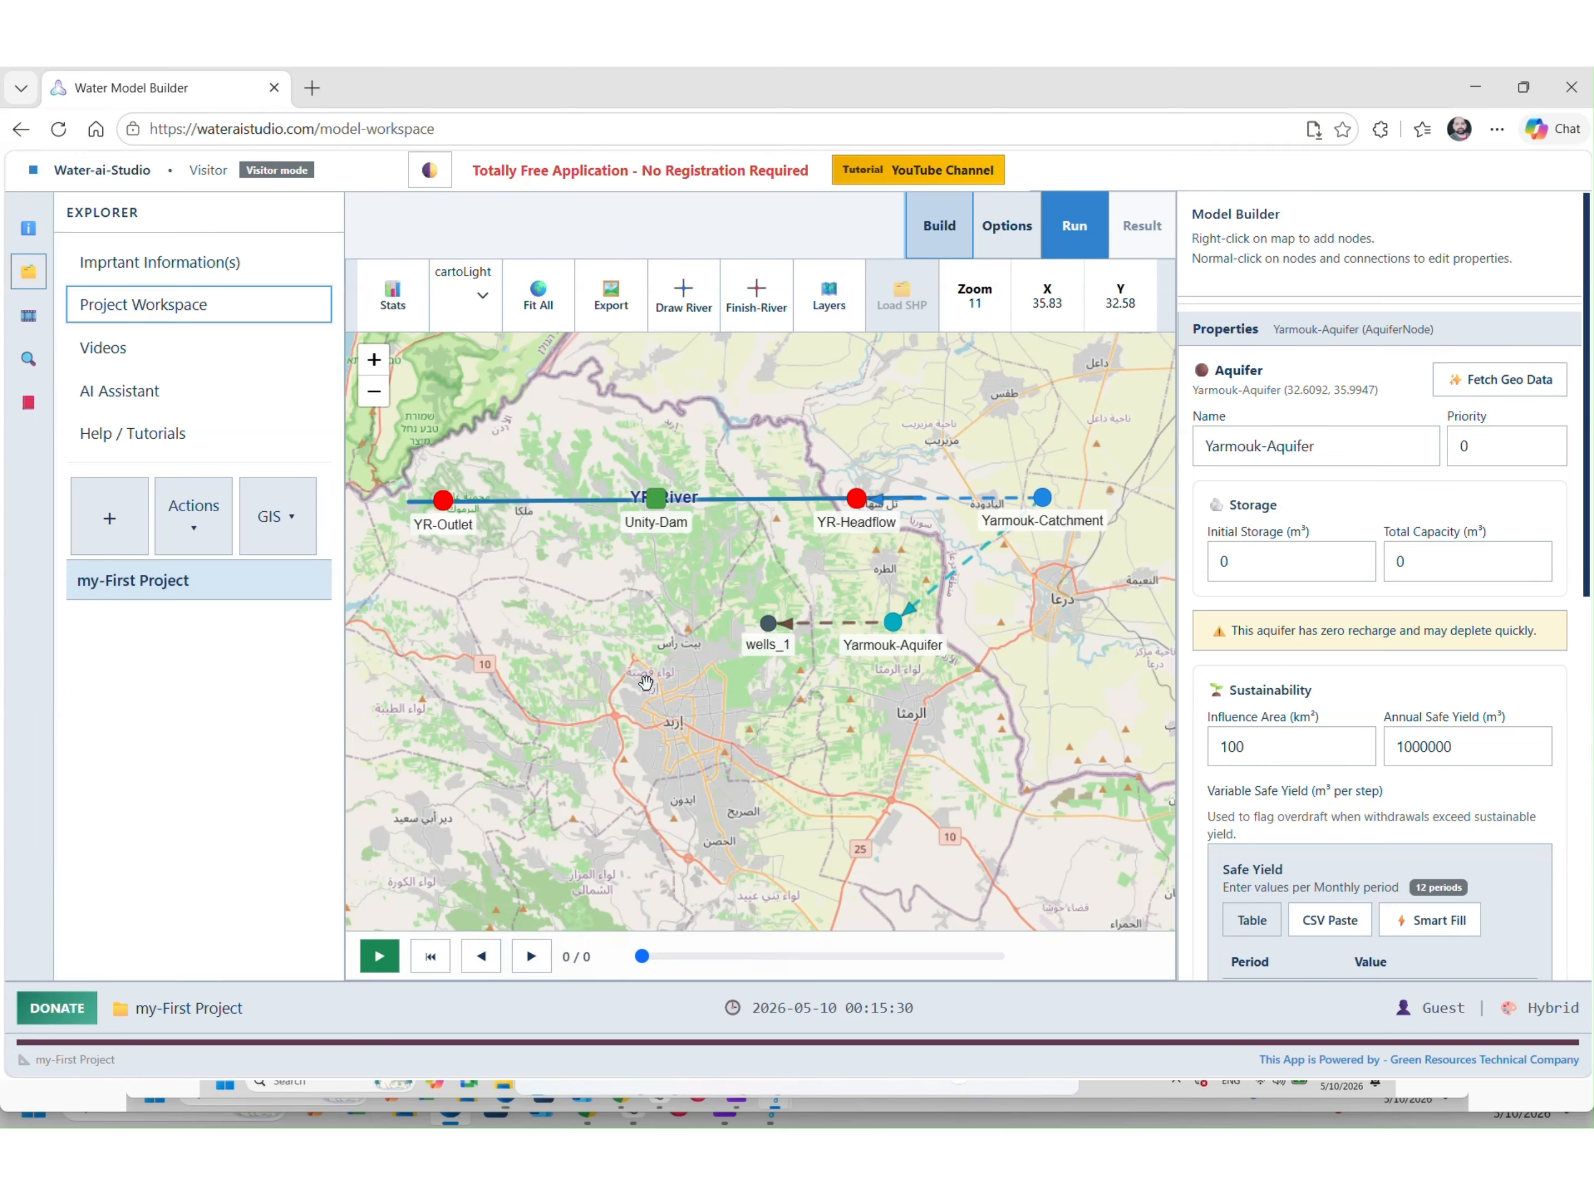
Save the project to the local drive and place domestic demand node domestic_1 west of wells_1
{"action": "left_click", "coordinate": [194, 515]}
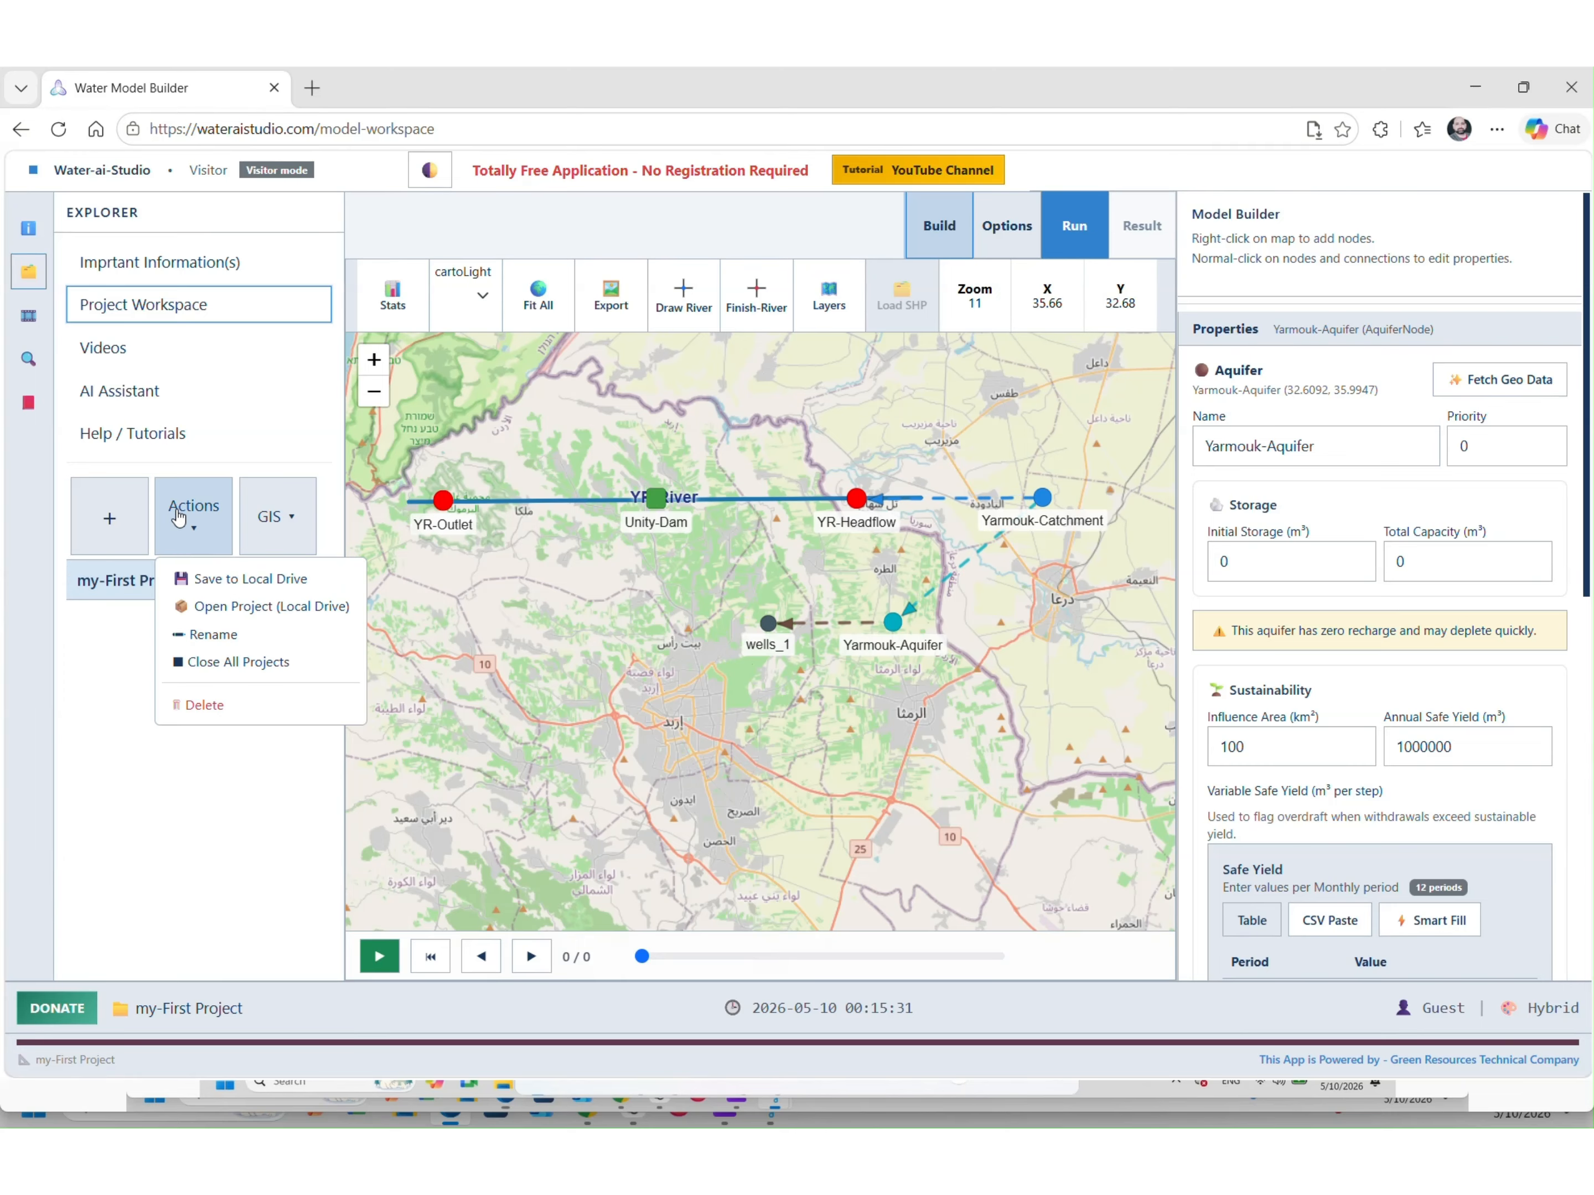
{"action": "left_click", "coordinate": [208, 581]}
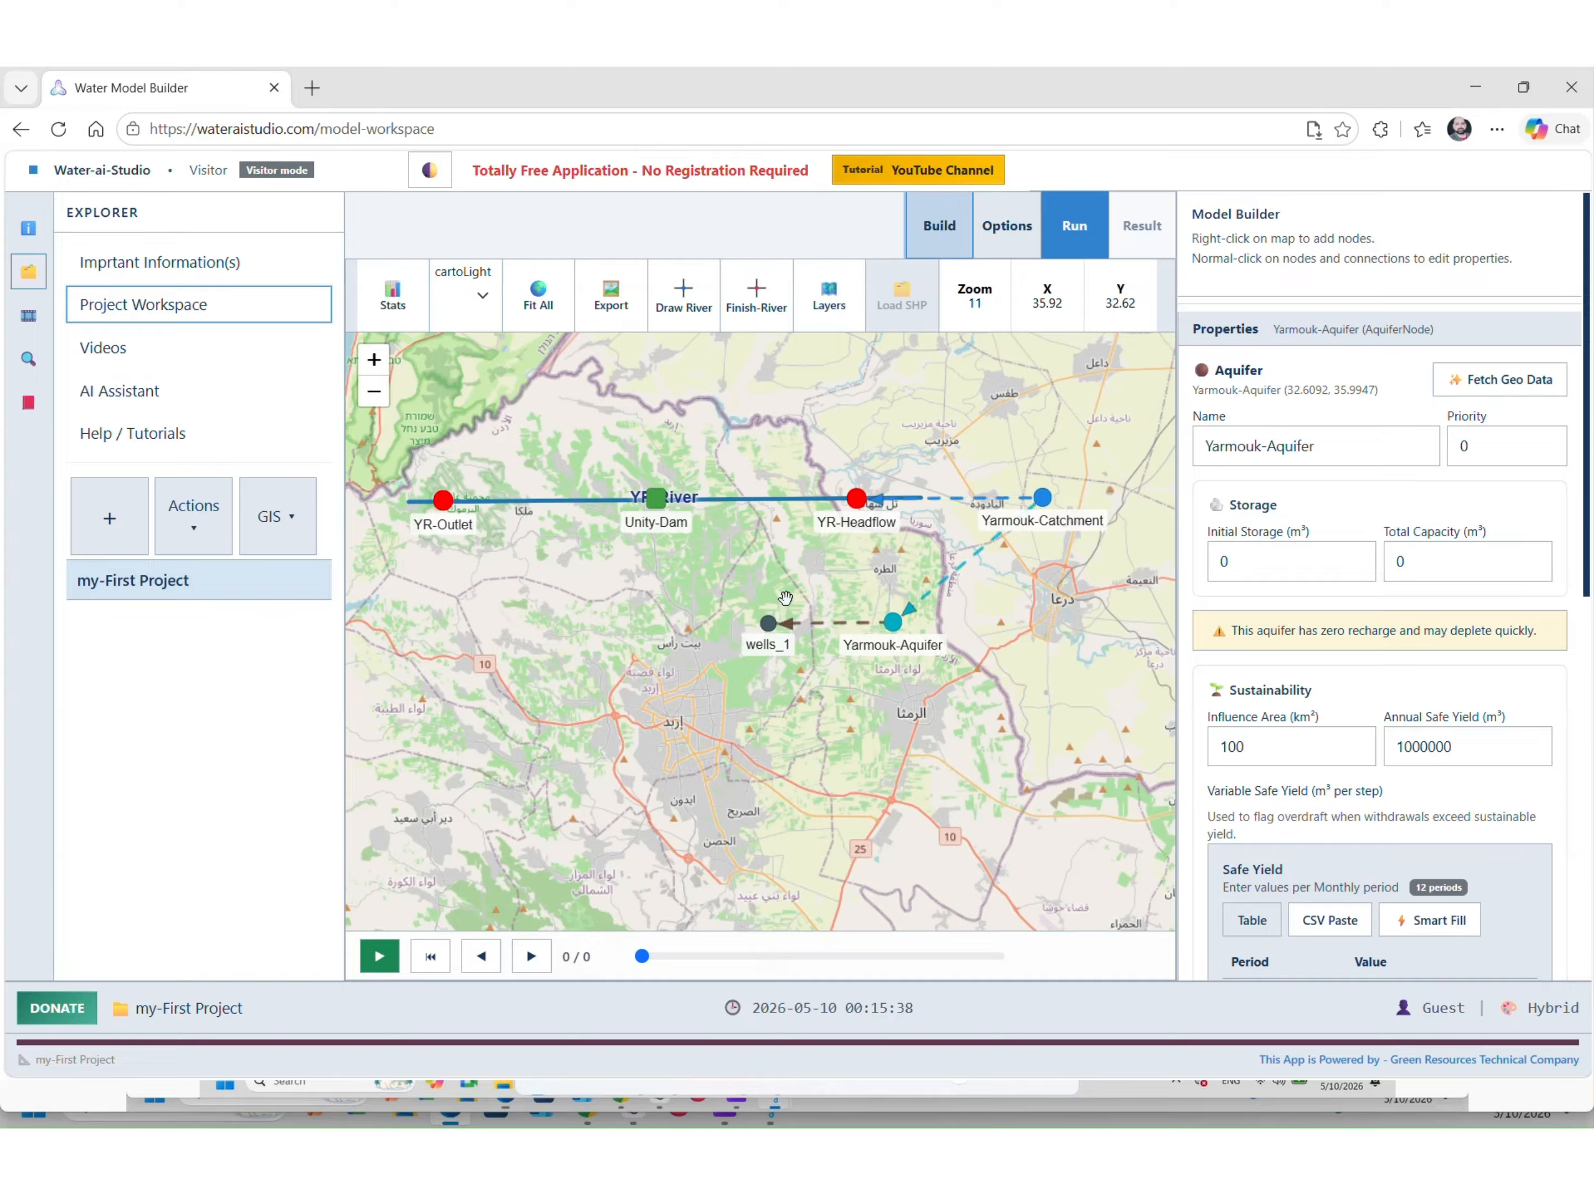
{"action": "right_click", "coordinate": [648, 624]}
{"action": "mouse_move", "coordinate": [836, 793]}
{"action": "mouse_move", "coordinate": [829, 757]}
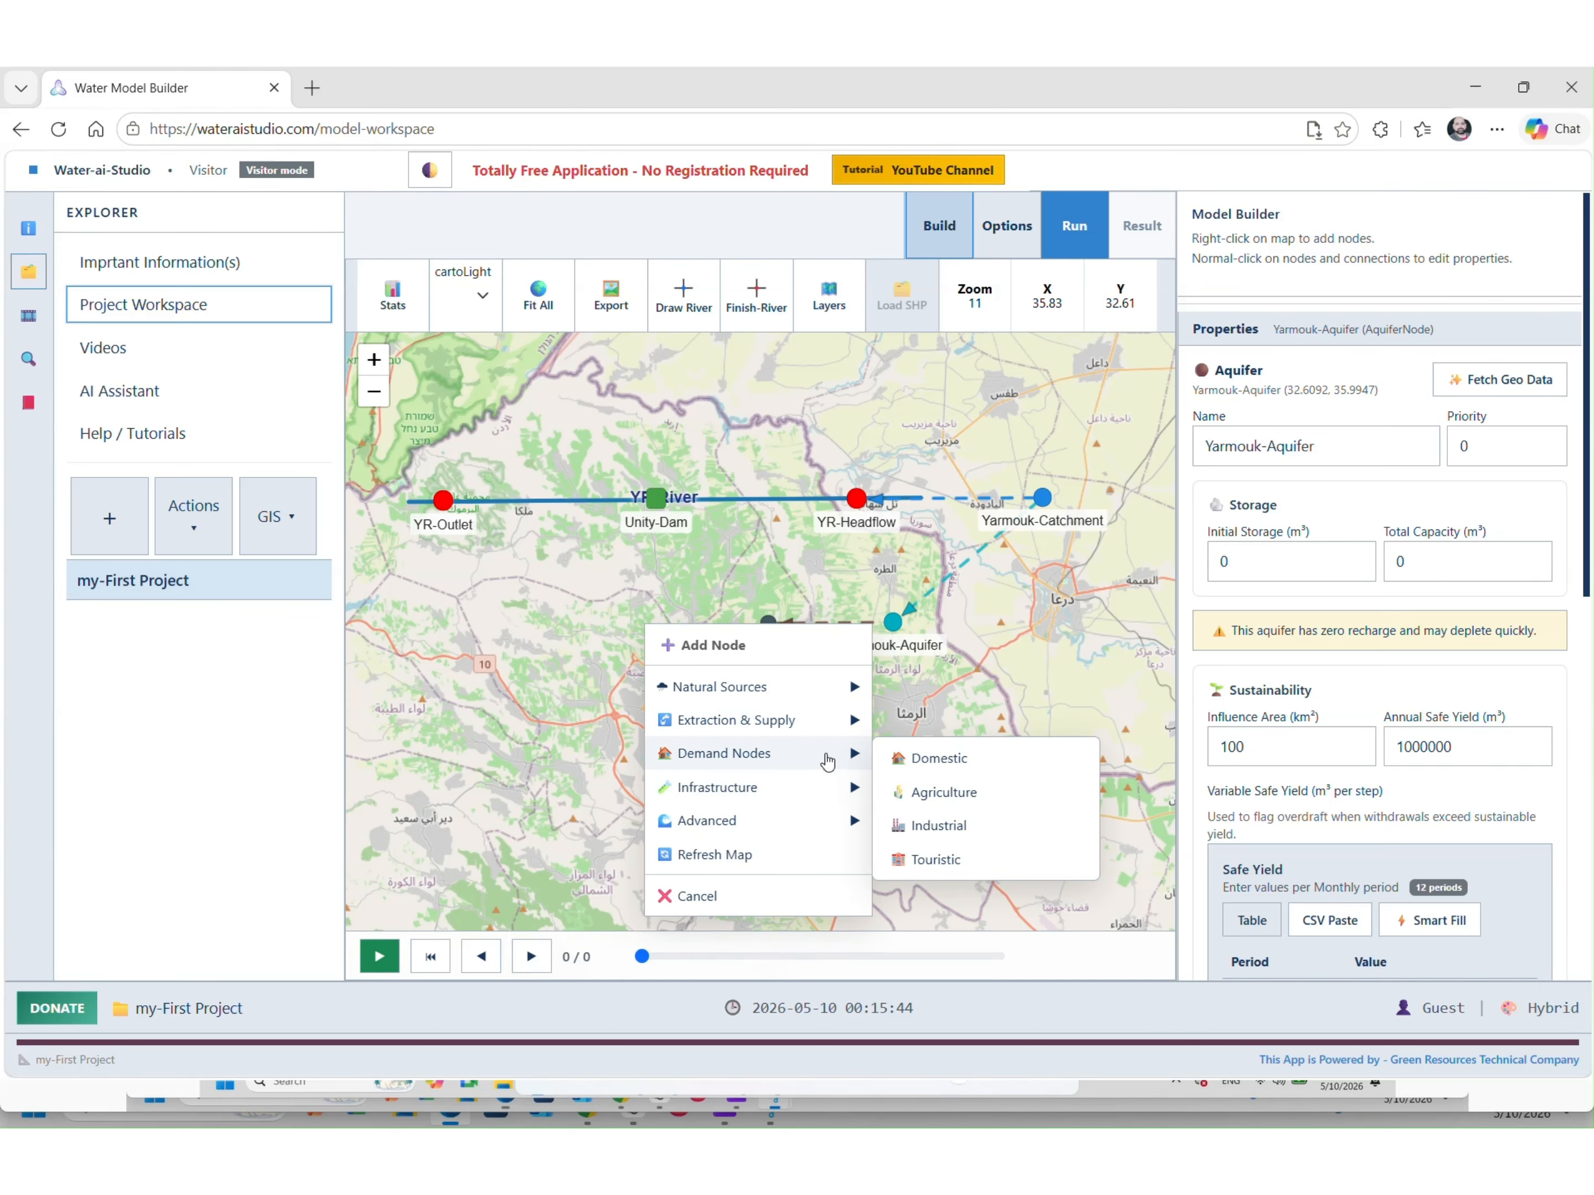
{"action": "left_click", "coordinate": [980, 757]}
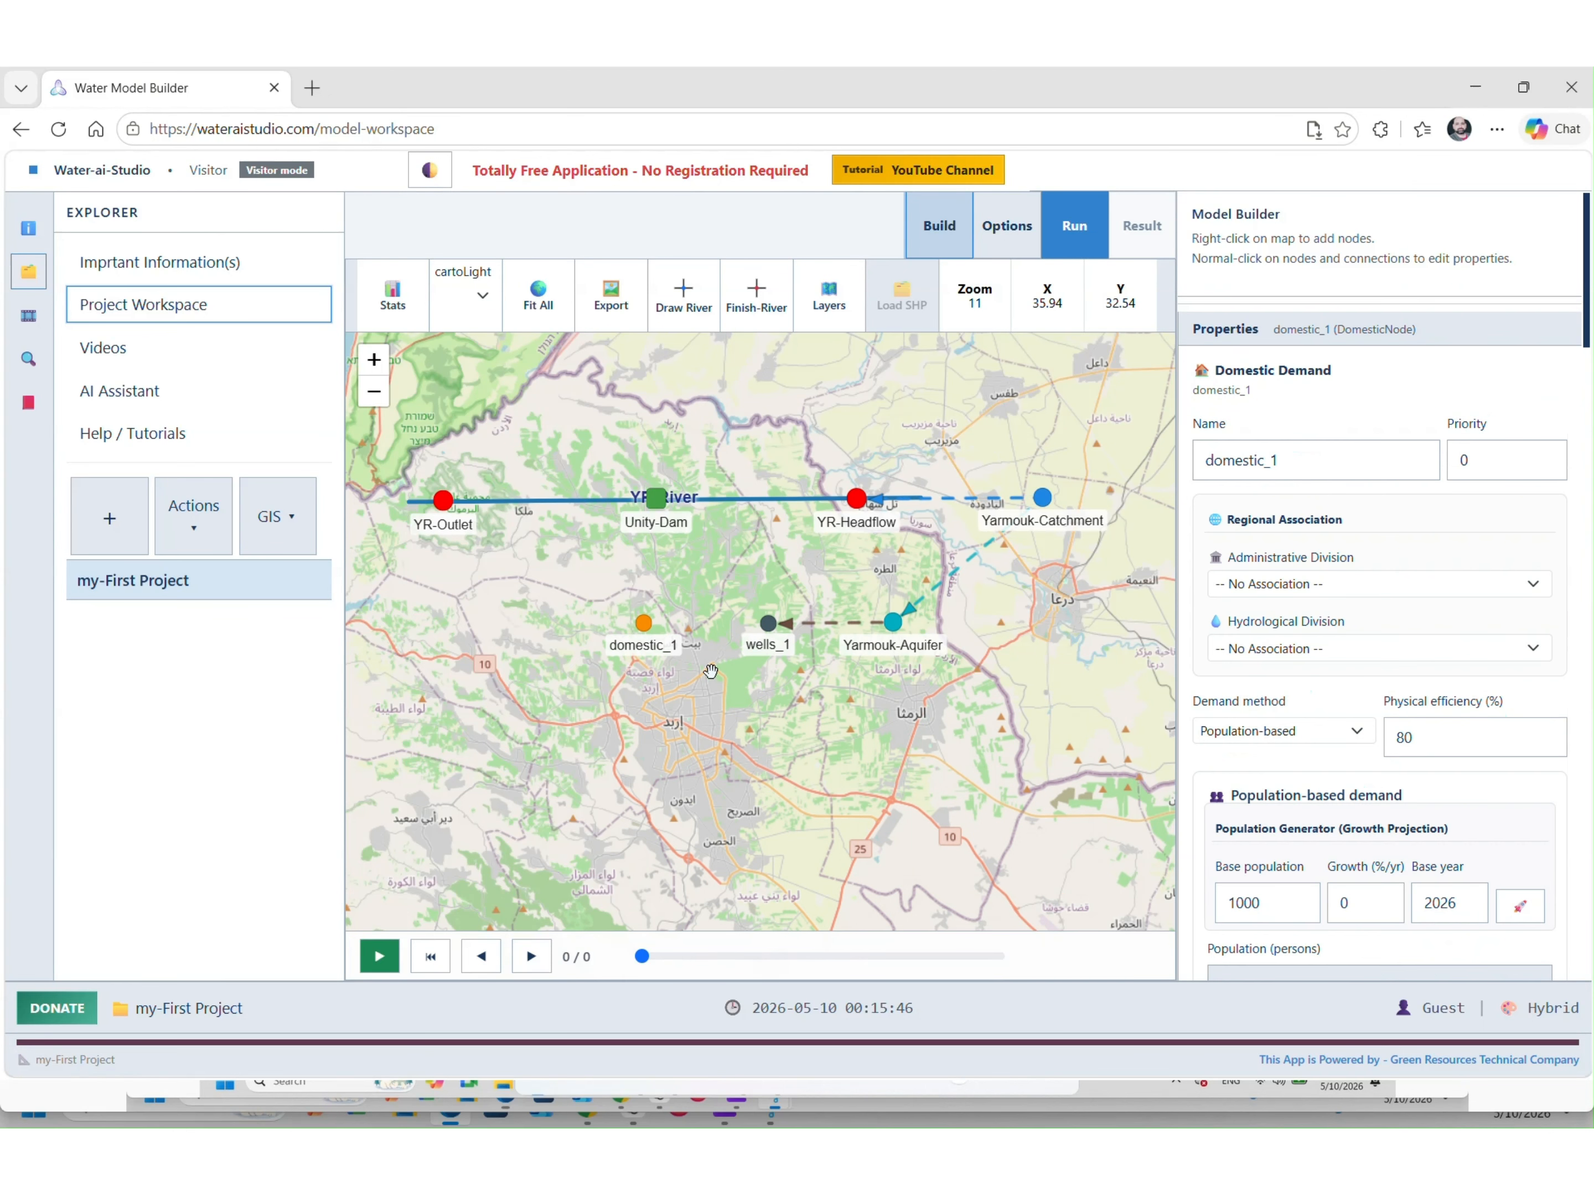
{"action": "double_click", "coordinate": [1374, 463]}
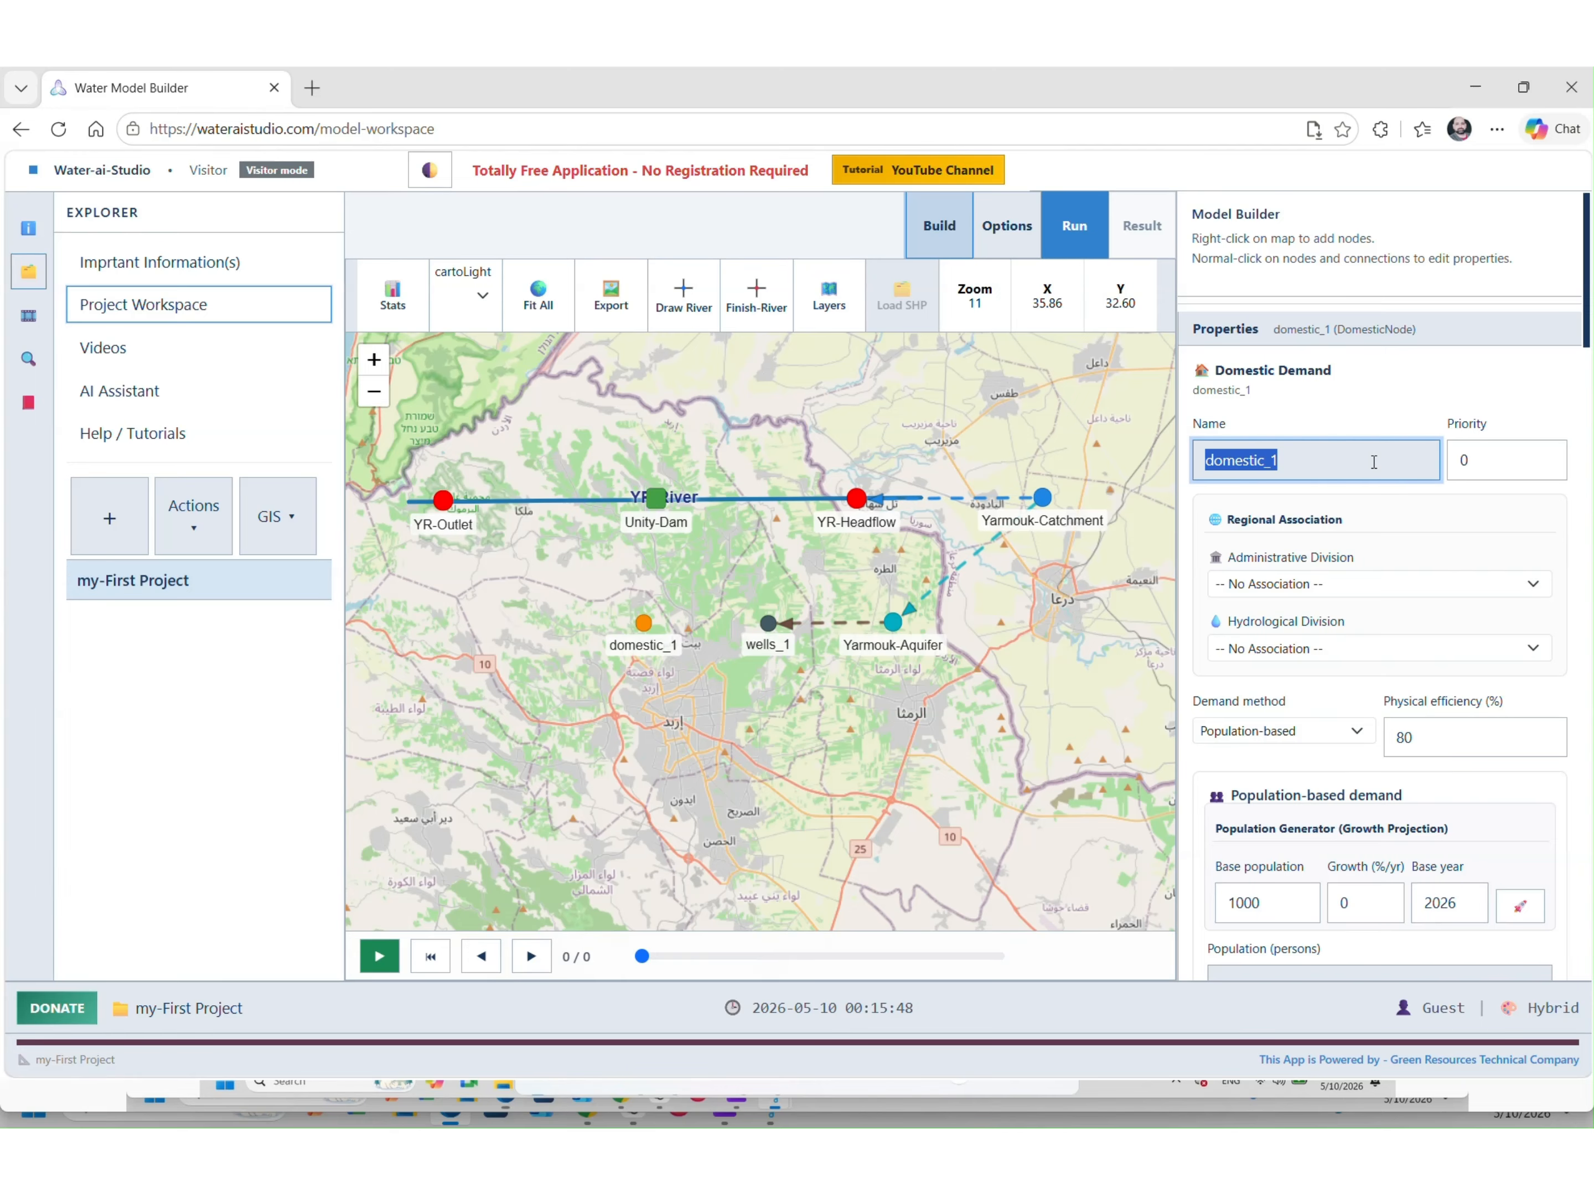
Connect wells_1 so it supplies domestic_1
{"action": "right_click", "coordinate": [767, 626]}
{"action": "mouse_move", "coordinate": [845, 693]}
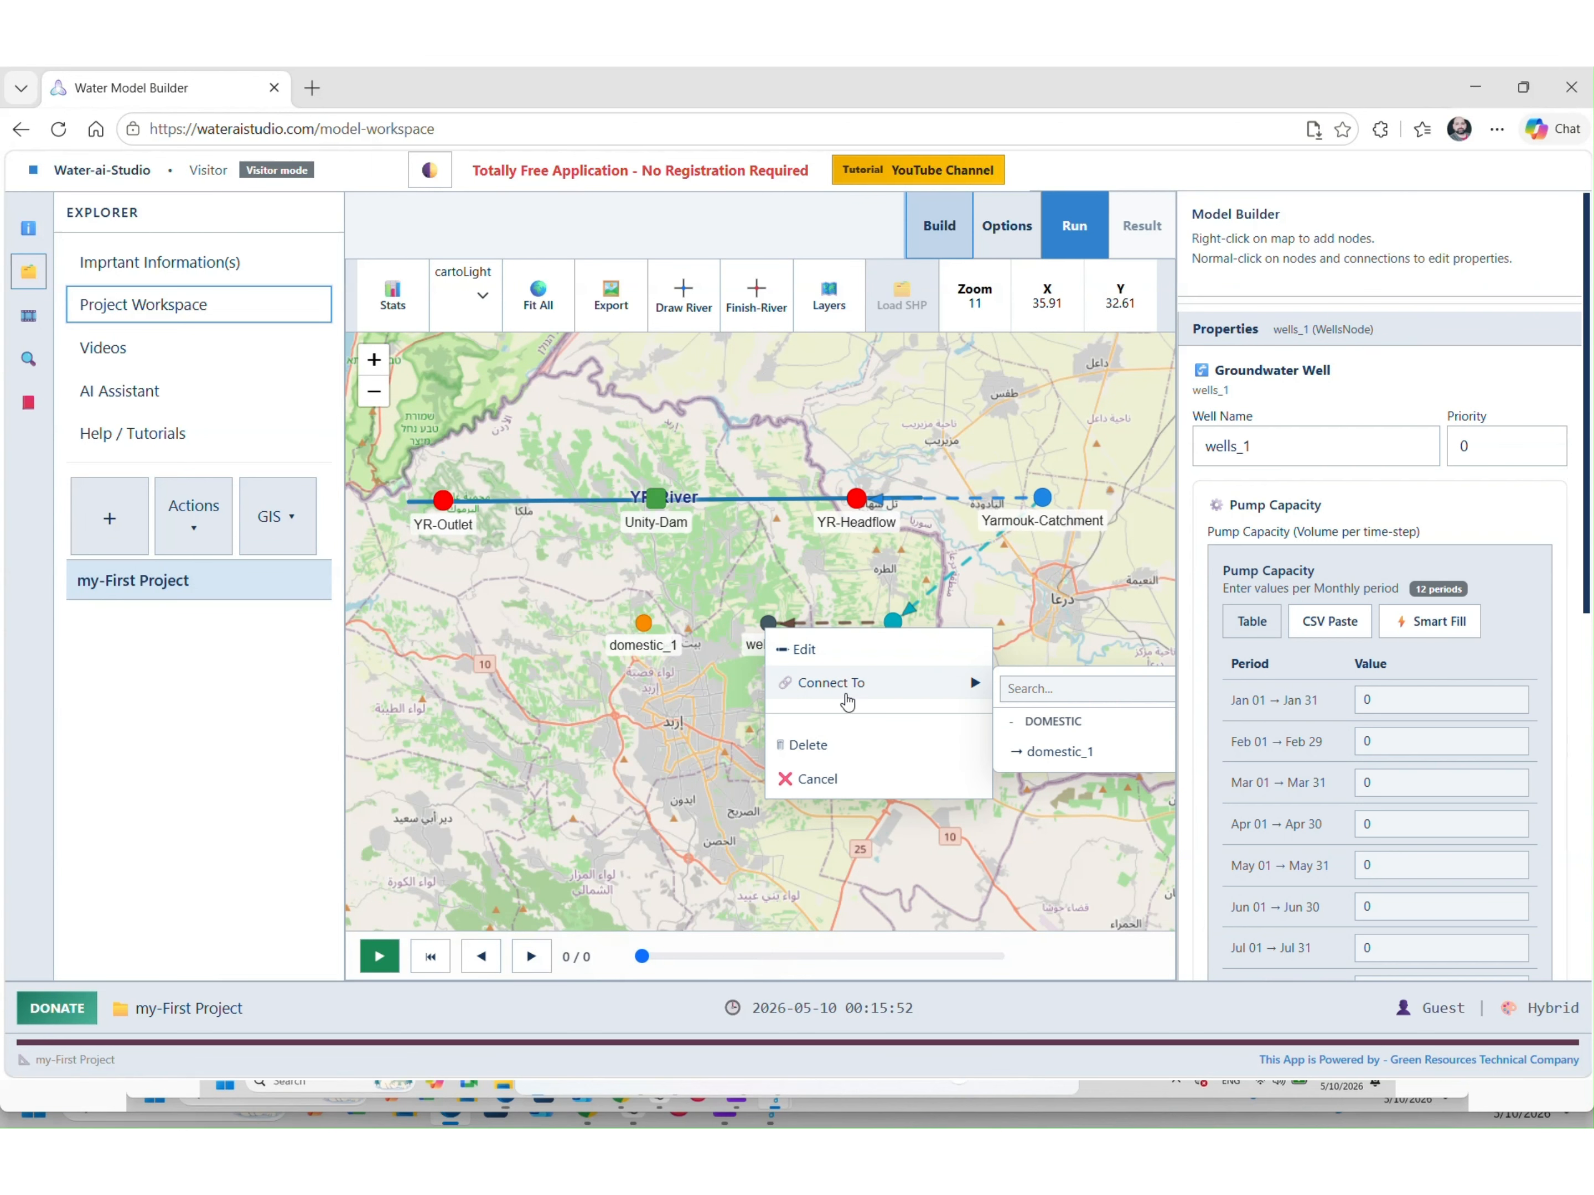
{"action": "left_click", "coordinate": [1132, 761]}
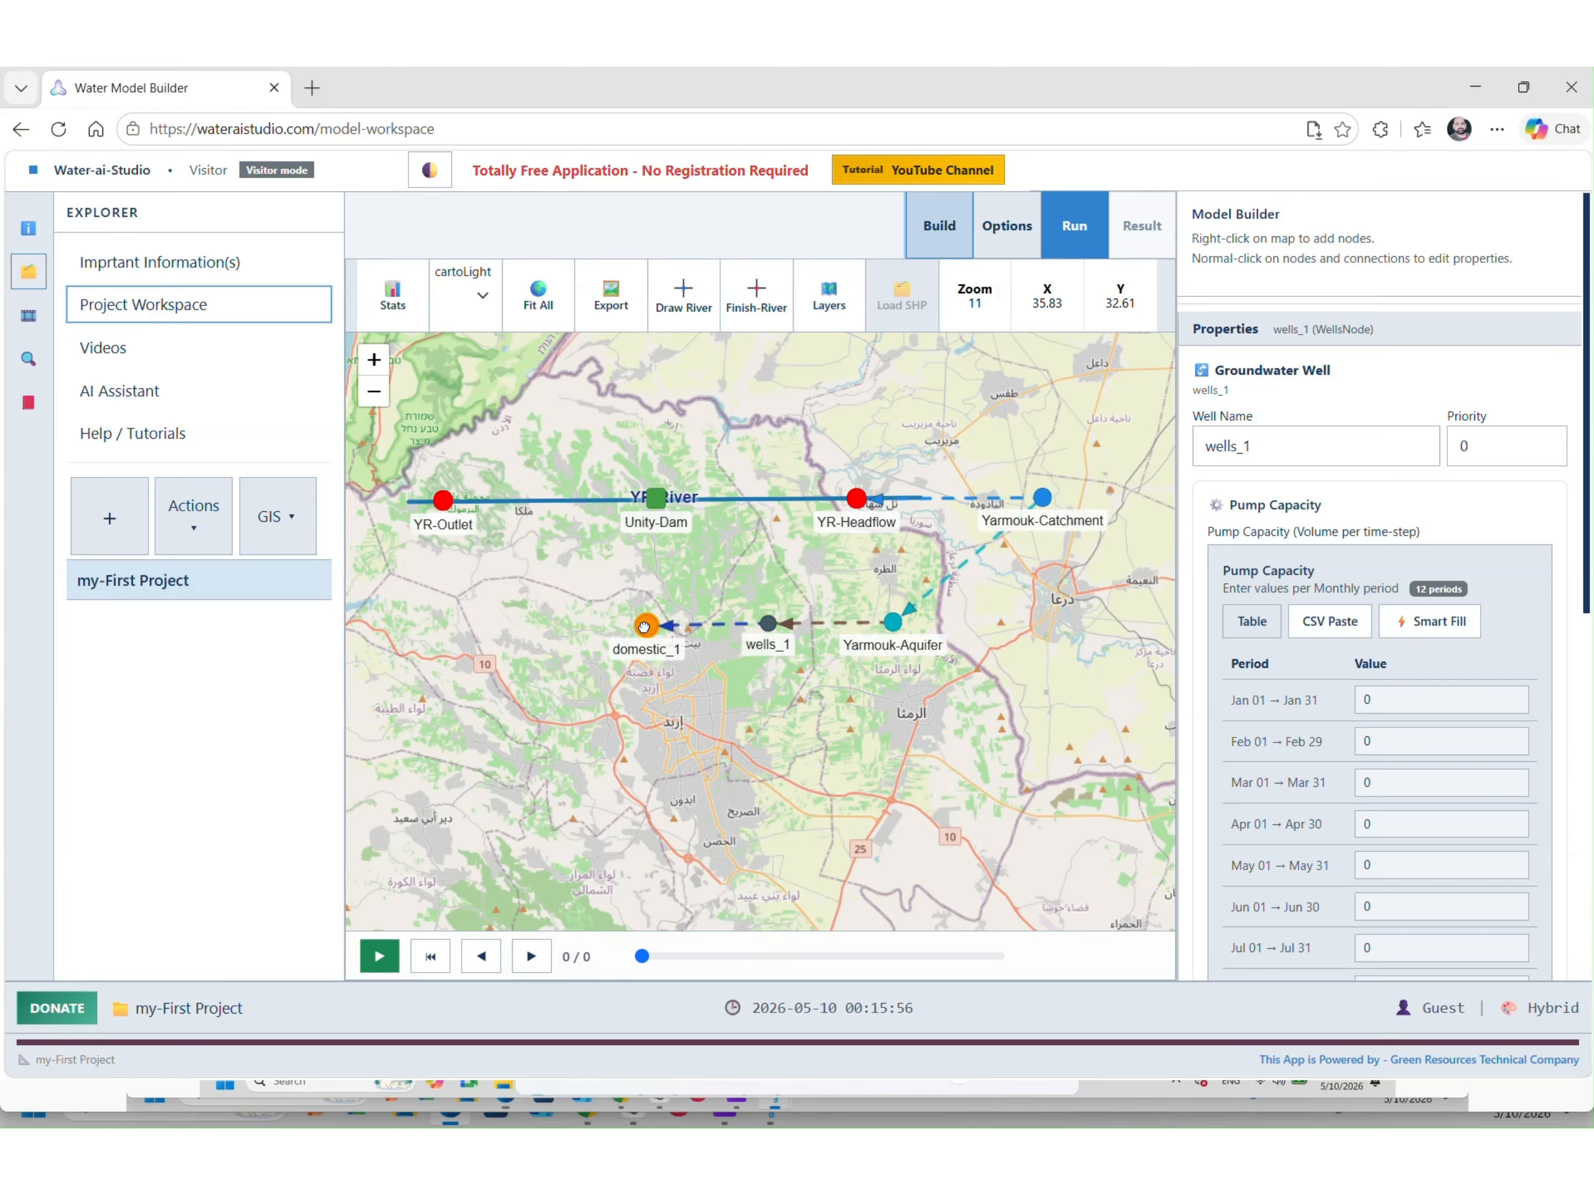
{"action": "left_click", "coordinate": [750, 711]}
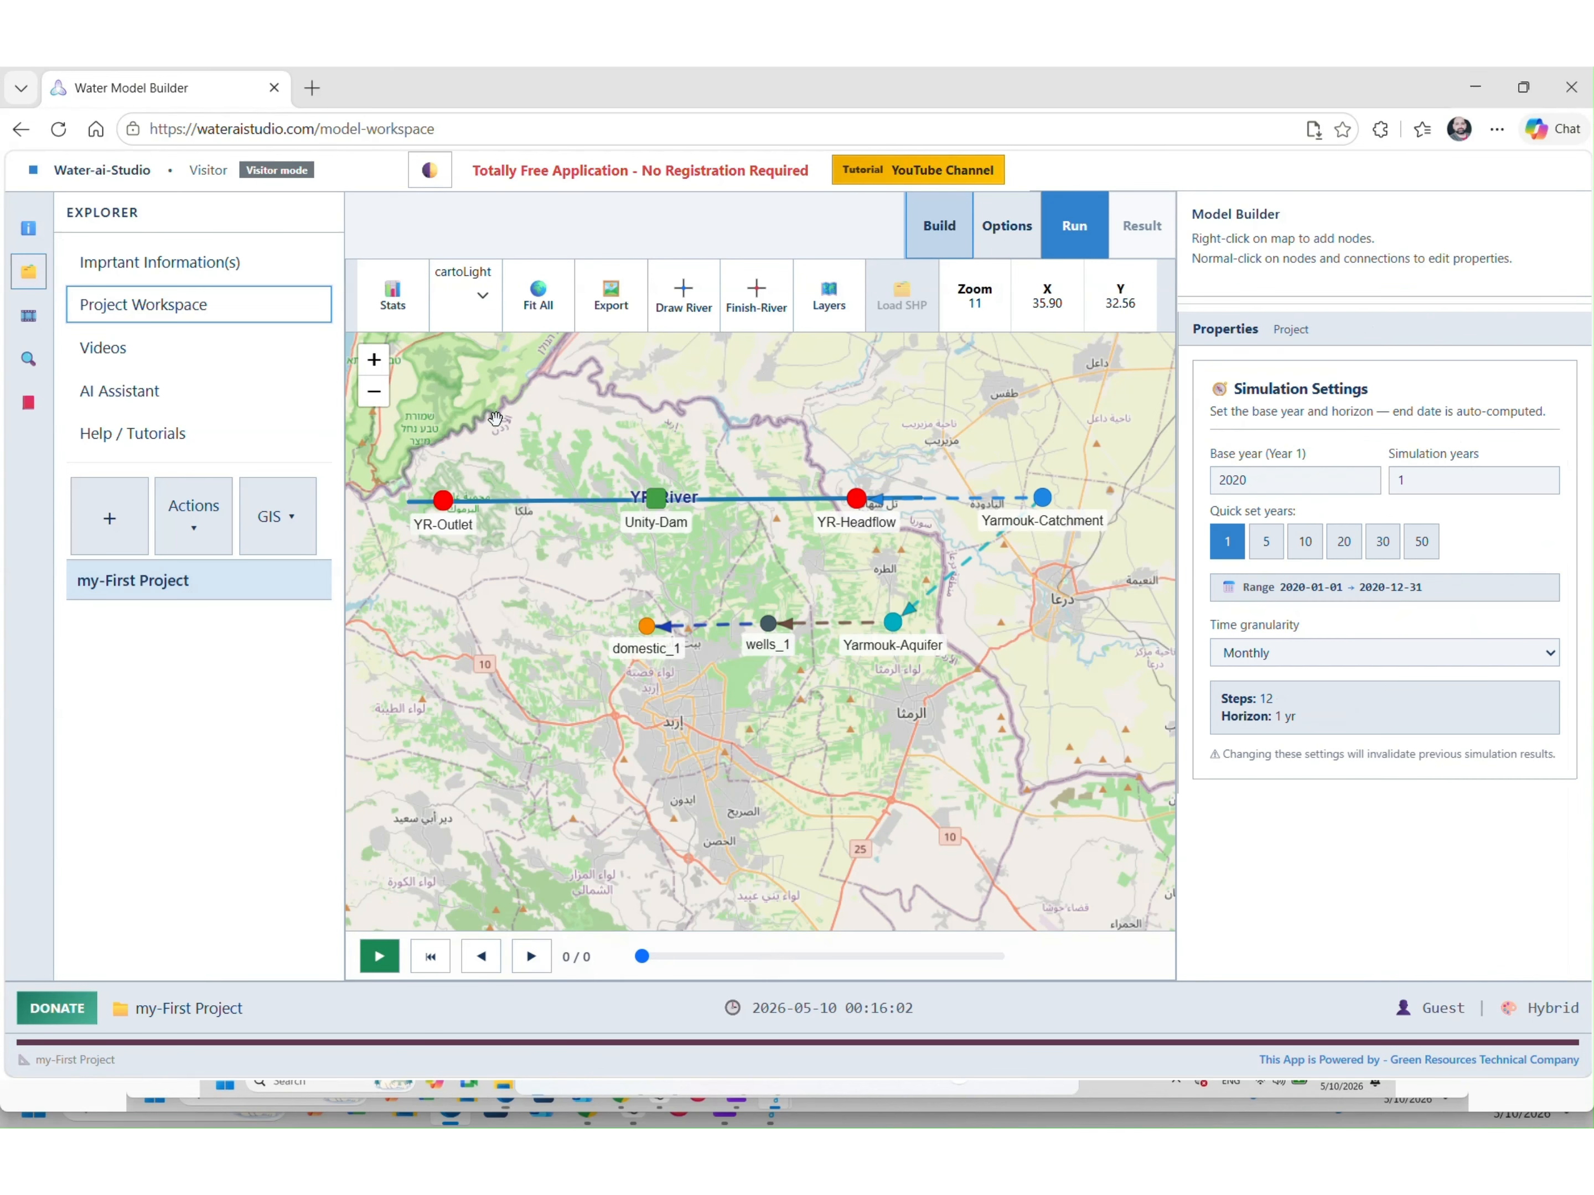
Save my-First Project again to the local file and fit the map to all nodes
{"action": "left_click", "coordinate": [162, 511]}
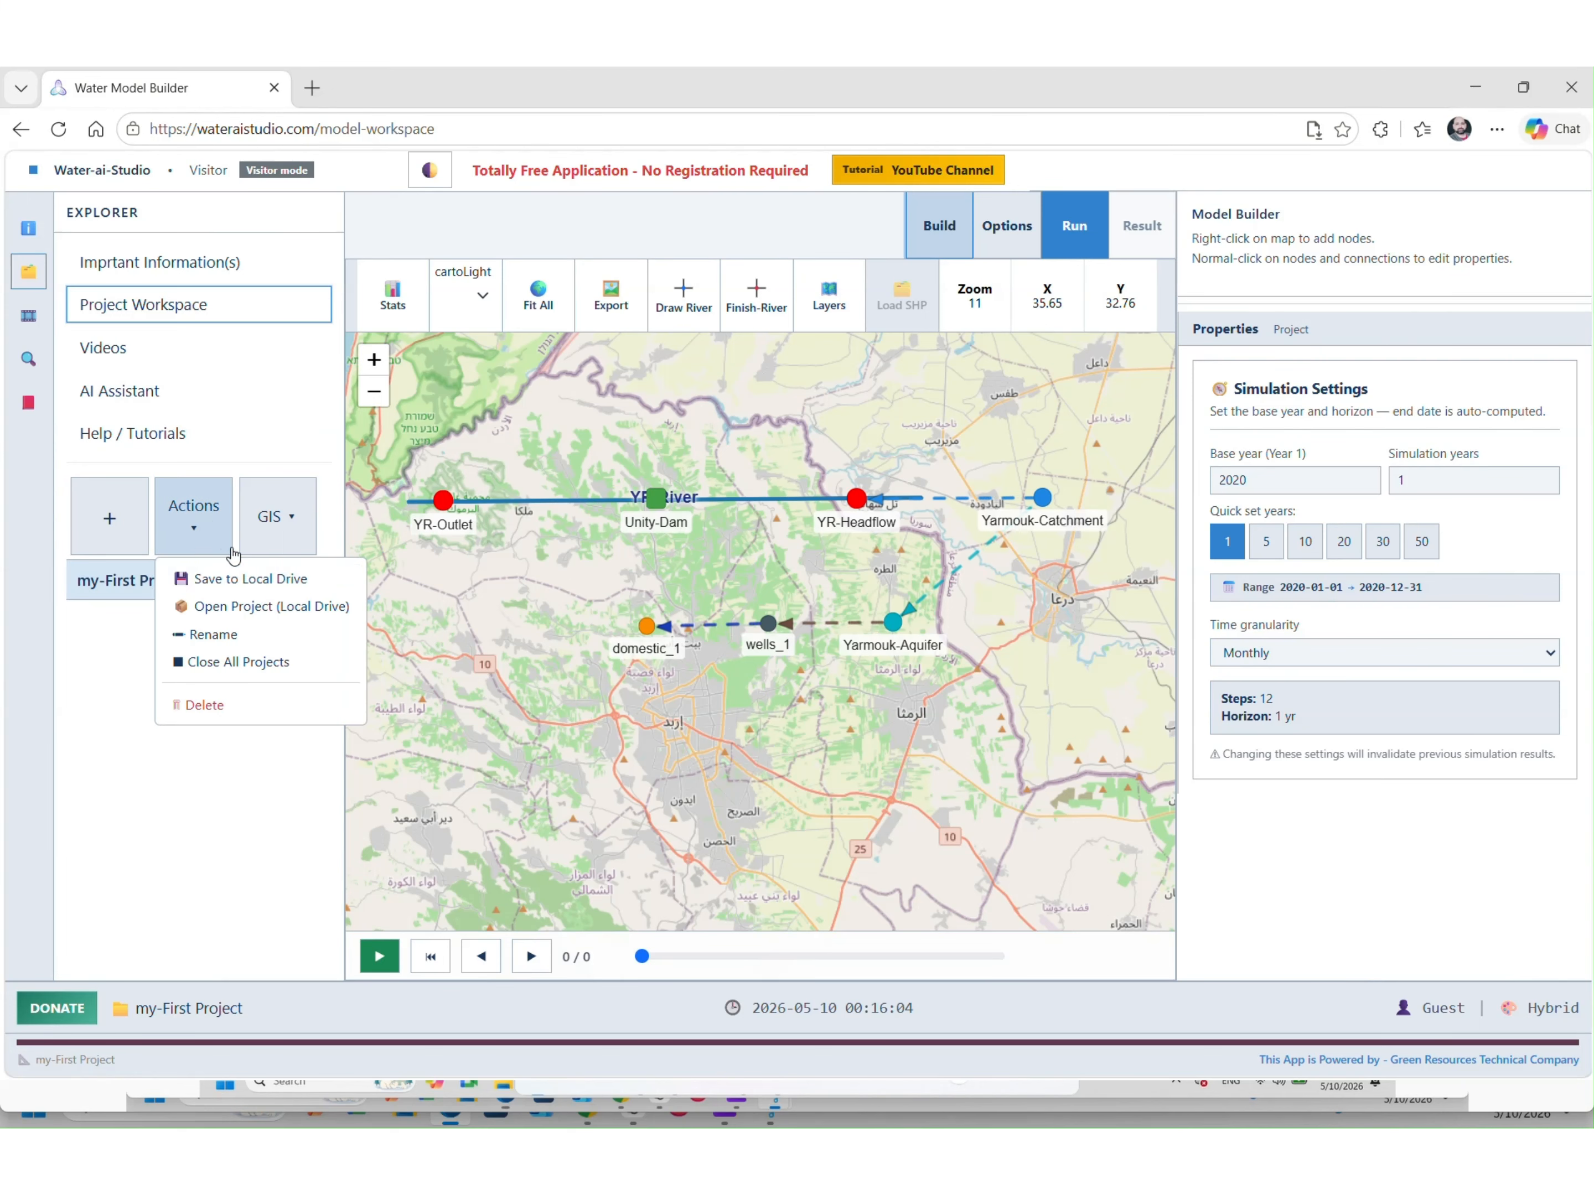
{"action": "left_click", "coordinate": [262, 581]}
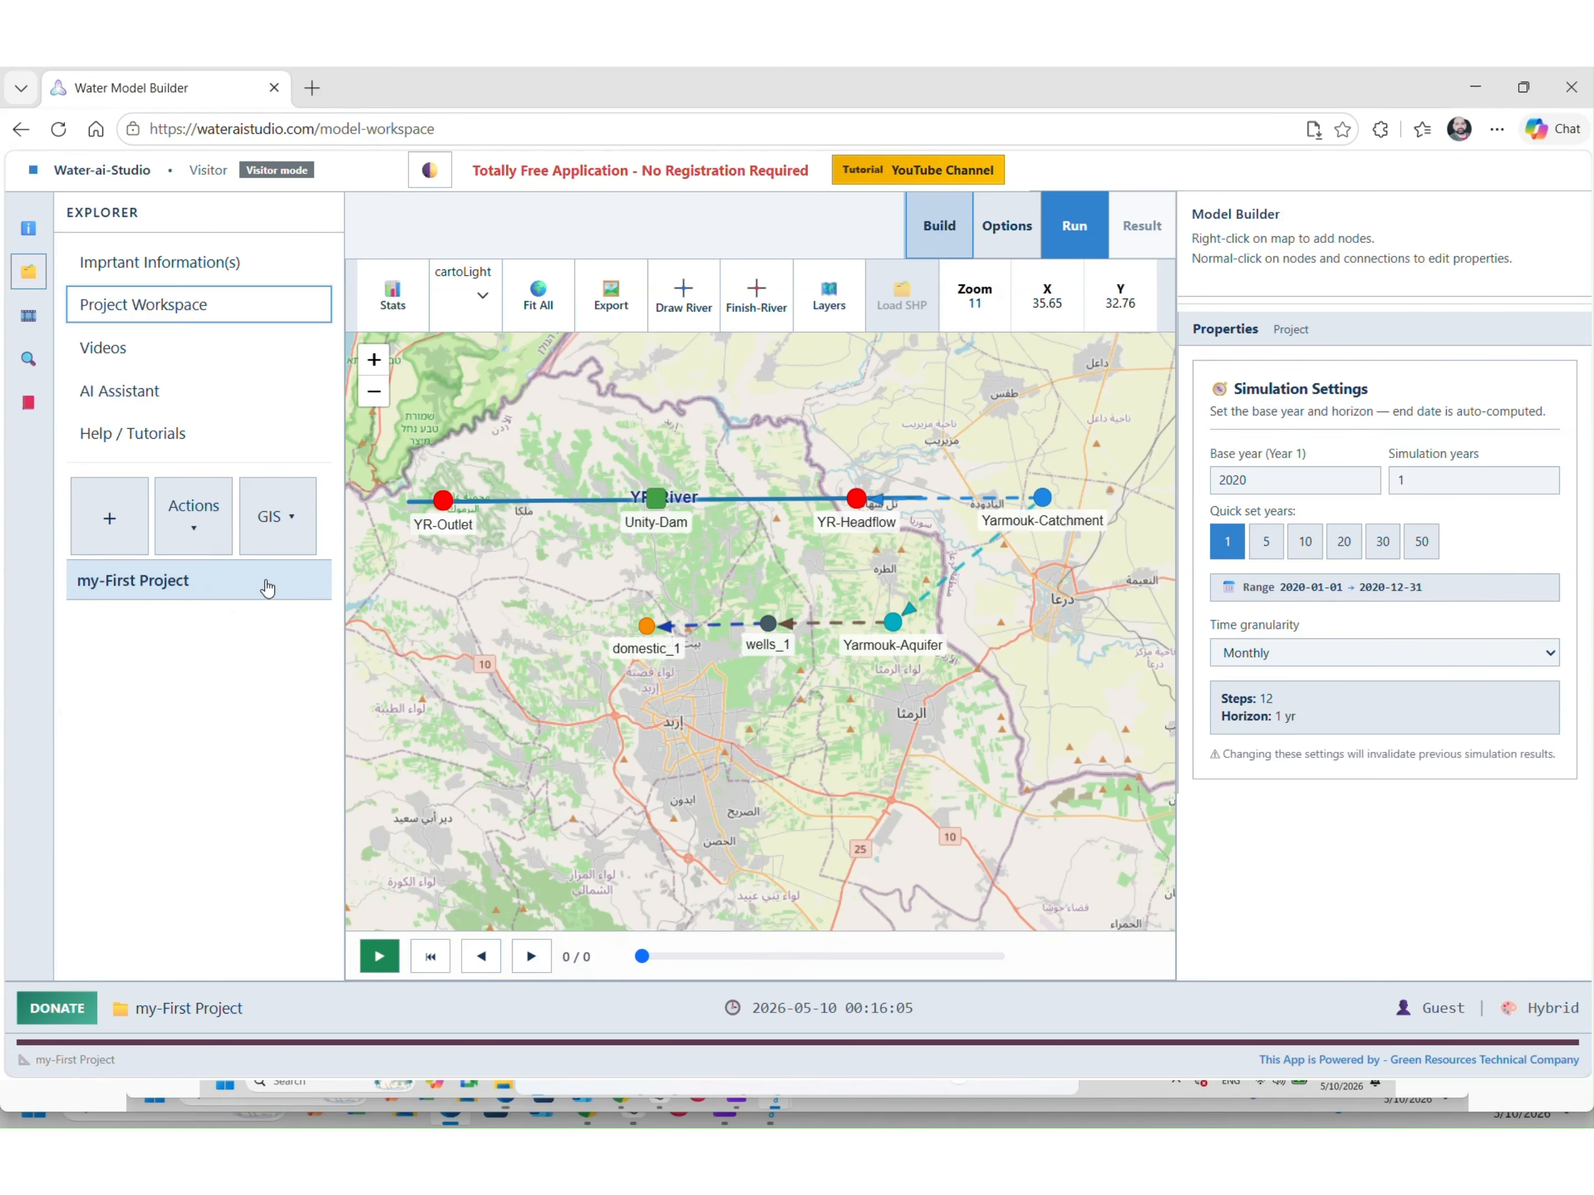
{"action": "left_click", "coordinate": [537, 308]}
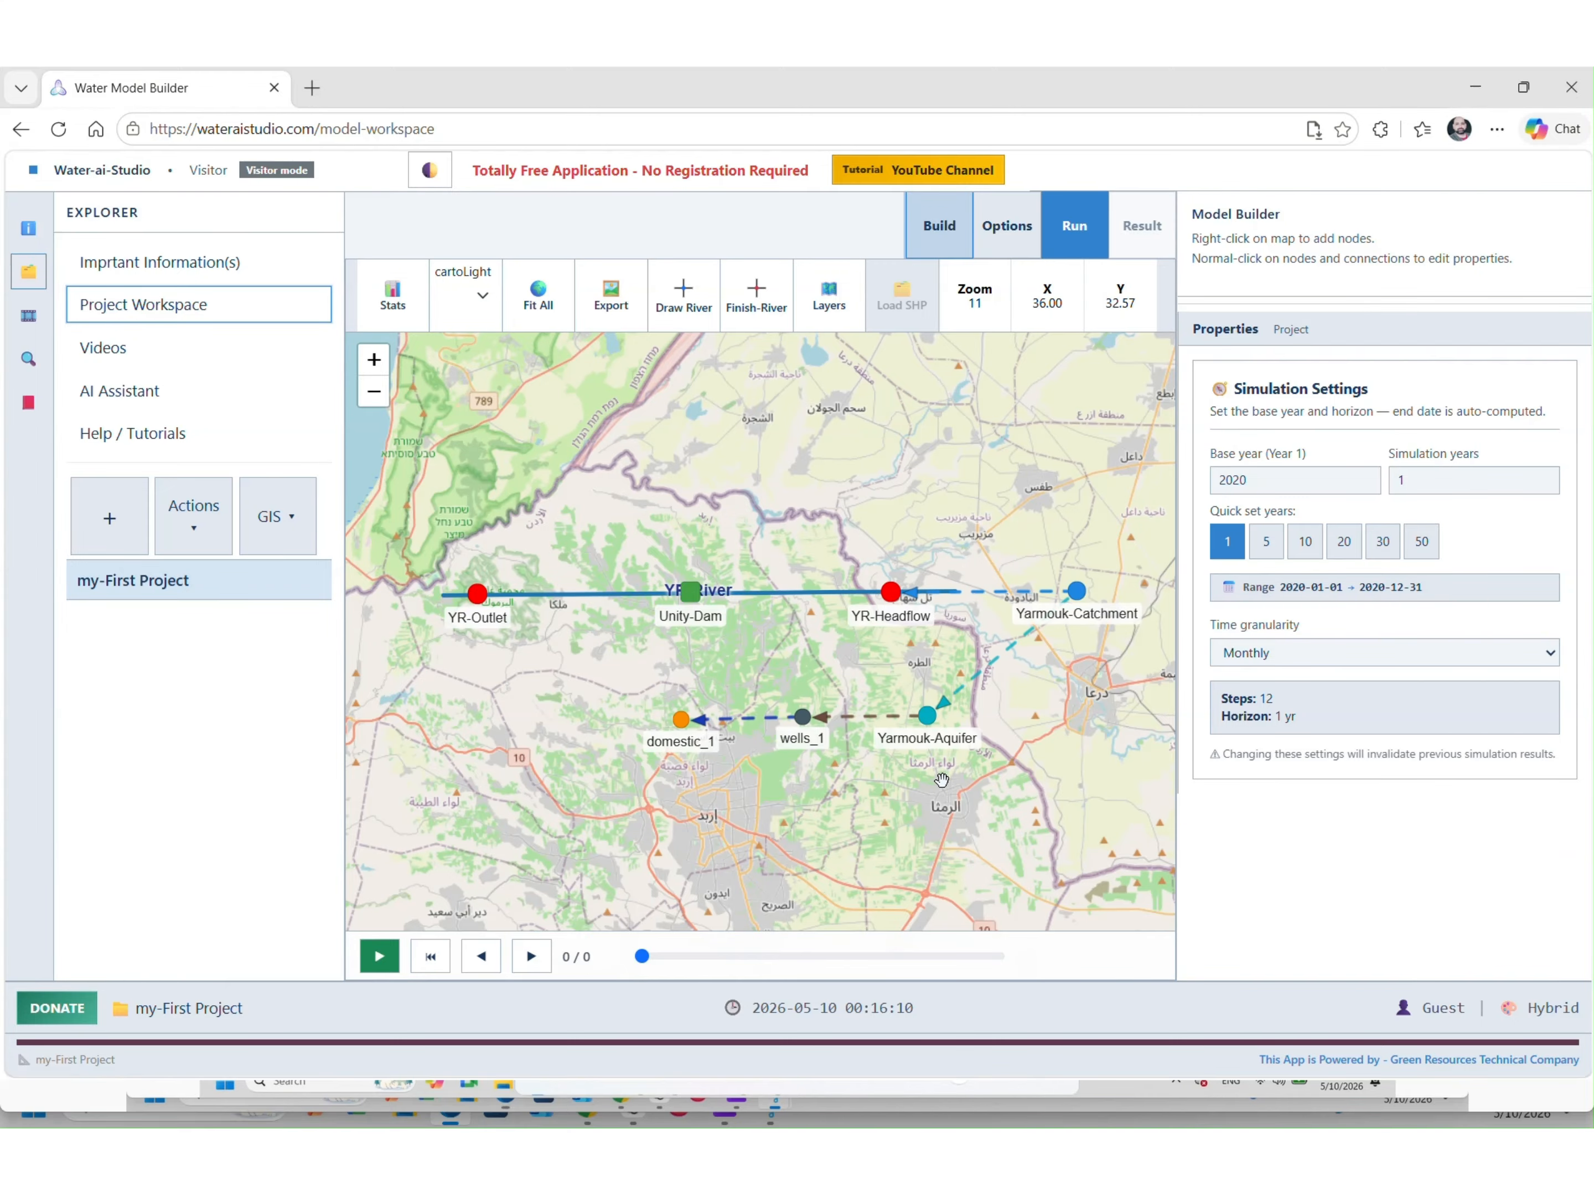
Smart Fill wells_1's pump capacity with 1000000 for every month
{"action": "left_click", "coordinate": [803, 718]}
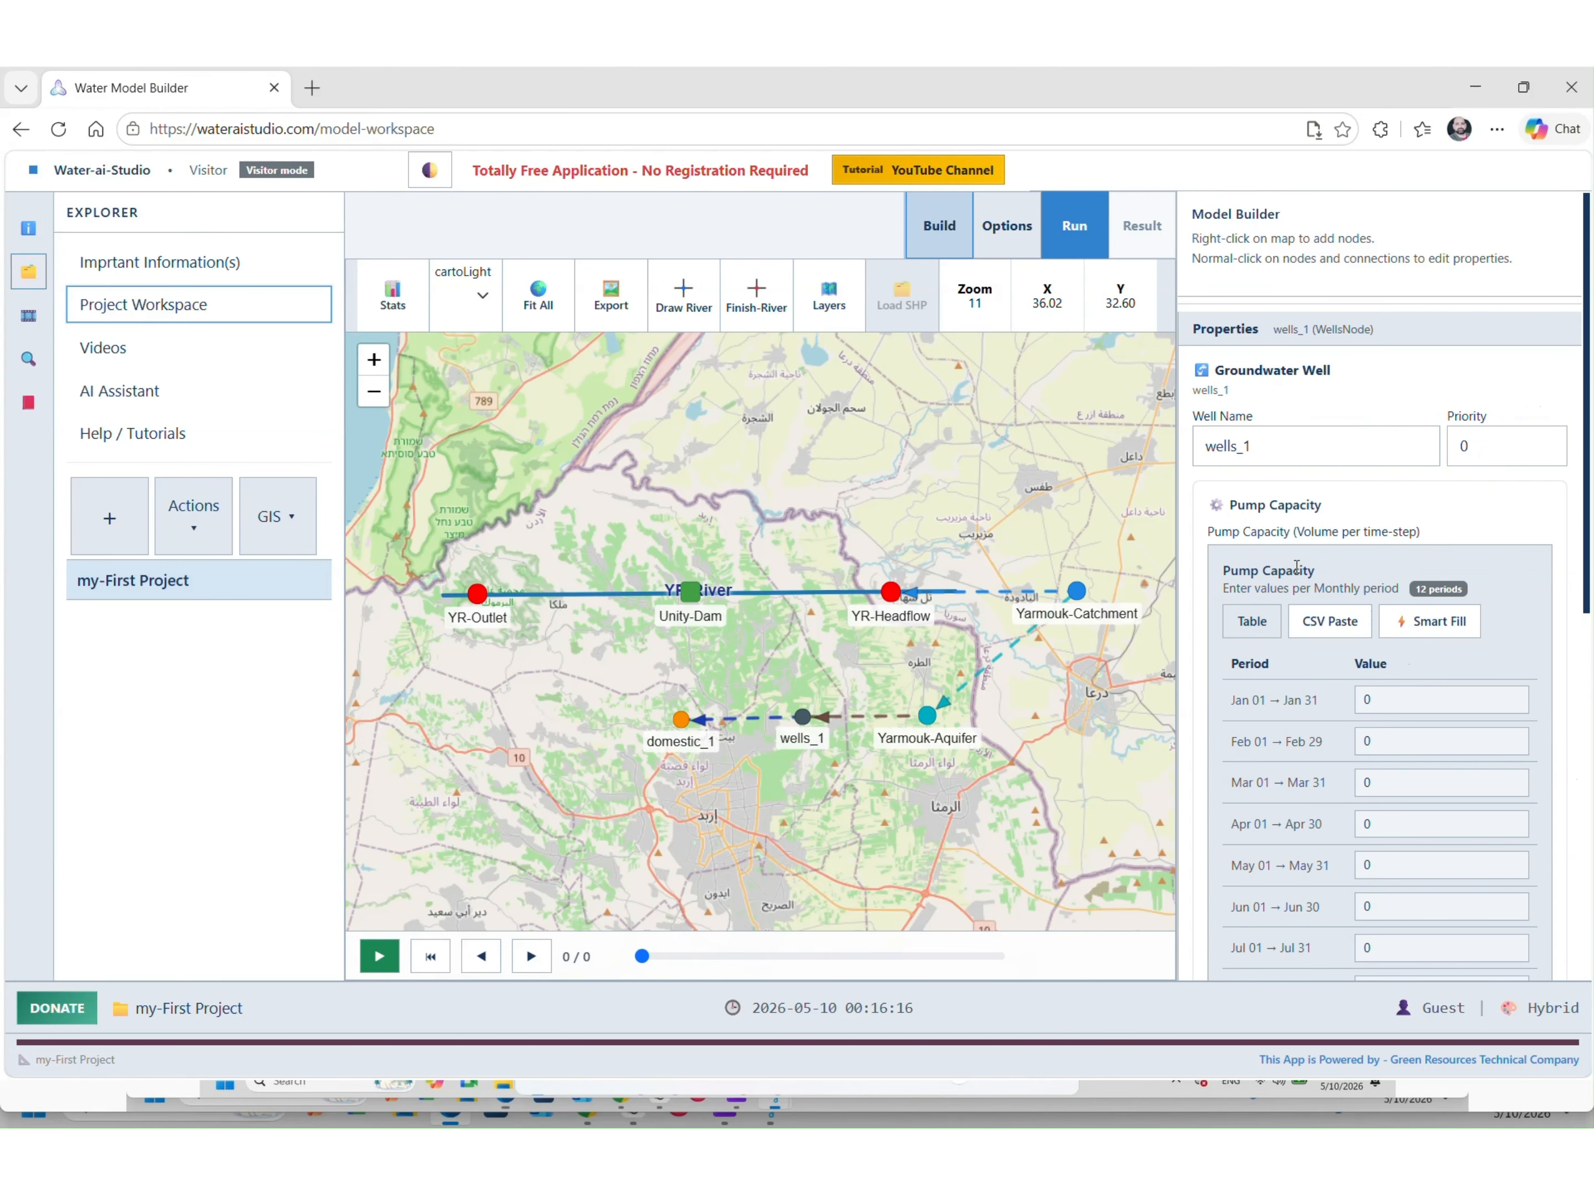
{"action": "left_click_drag", "start_coordinate": [1299, 569], "coordinate": [1220, 572]}
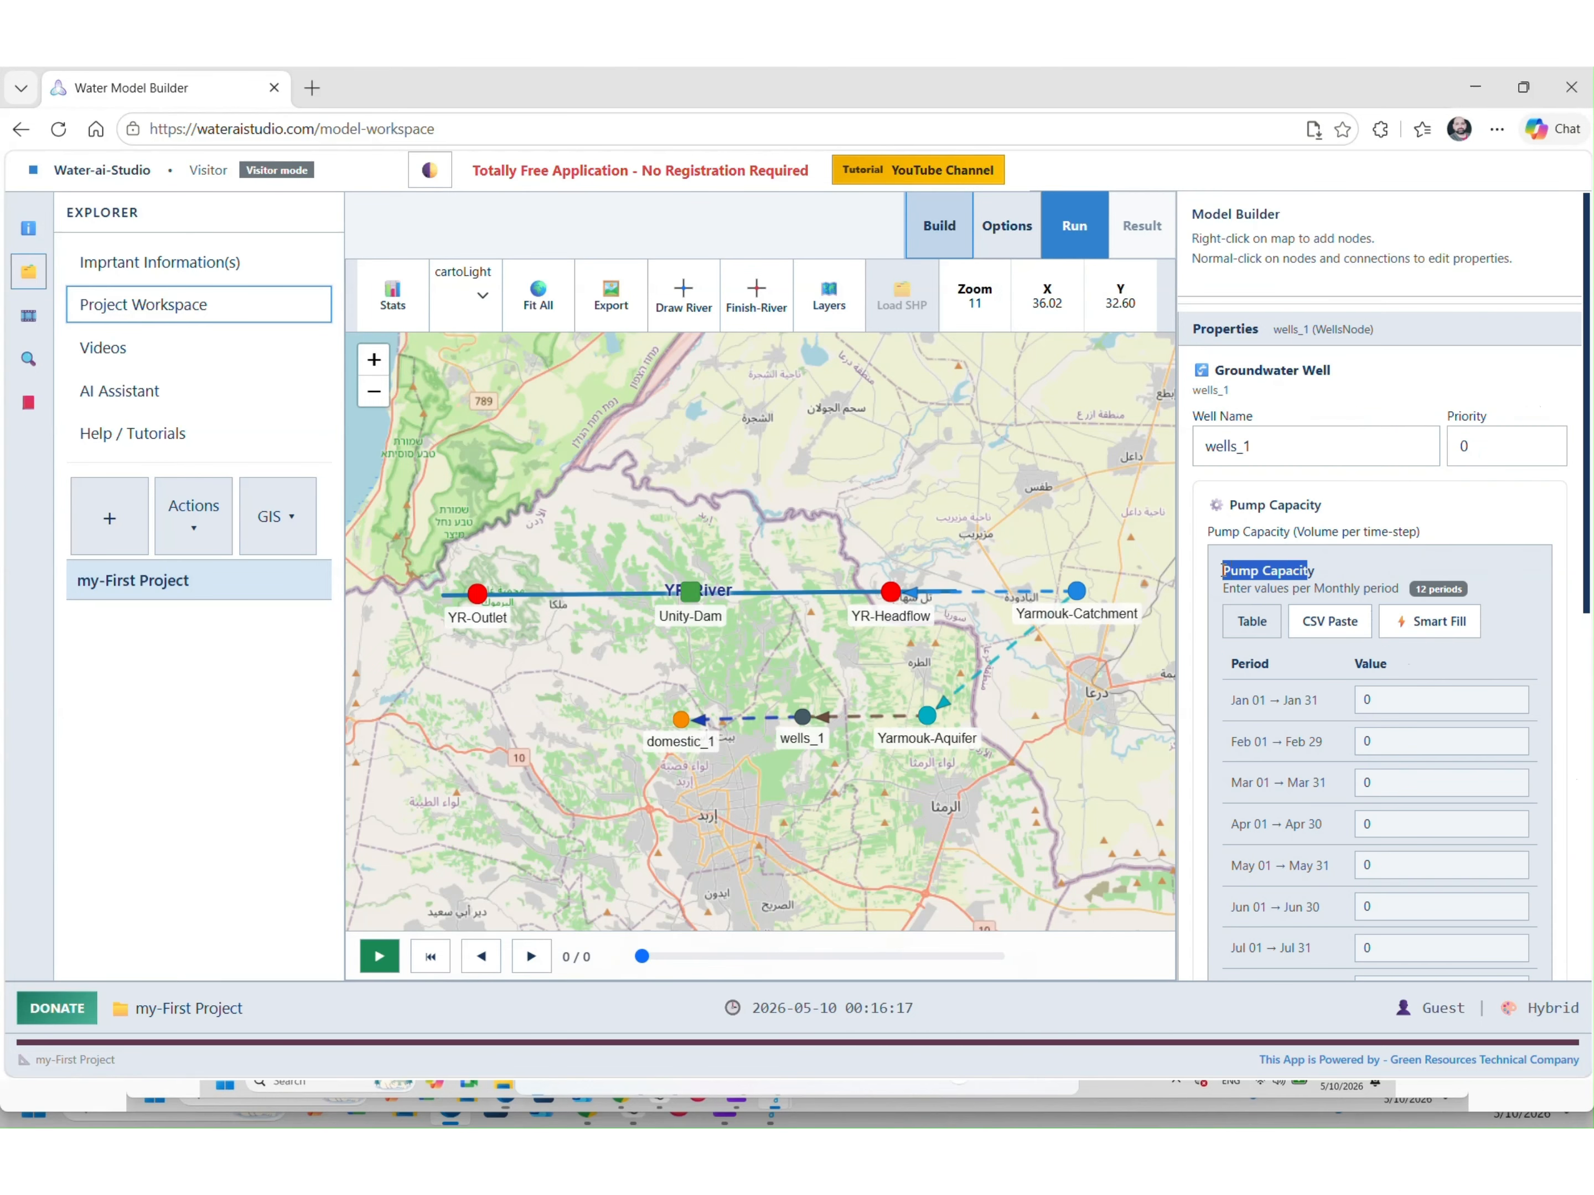
{"action": "left_click", "coordinate": [1280, 579]}
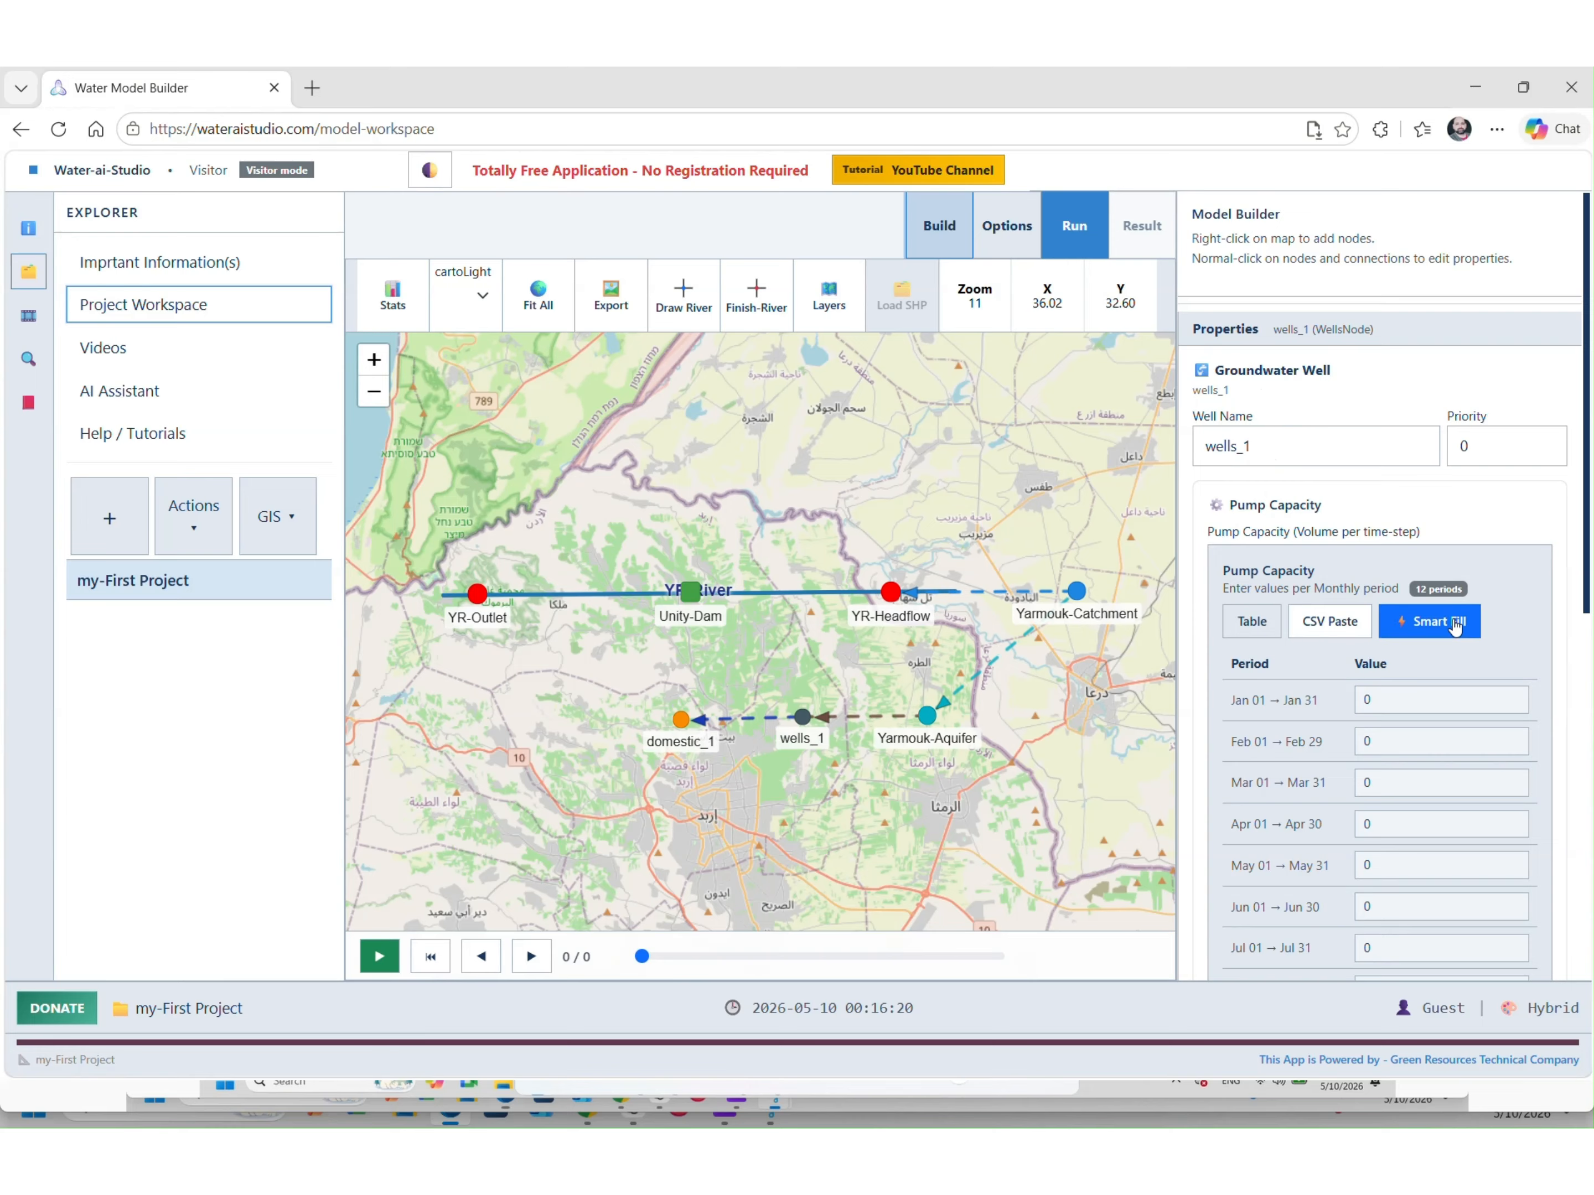
{"action": "left_click", "coordinate": [1428, 621]}
{"action": "double_click", "coordinate": [1370, 830]}
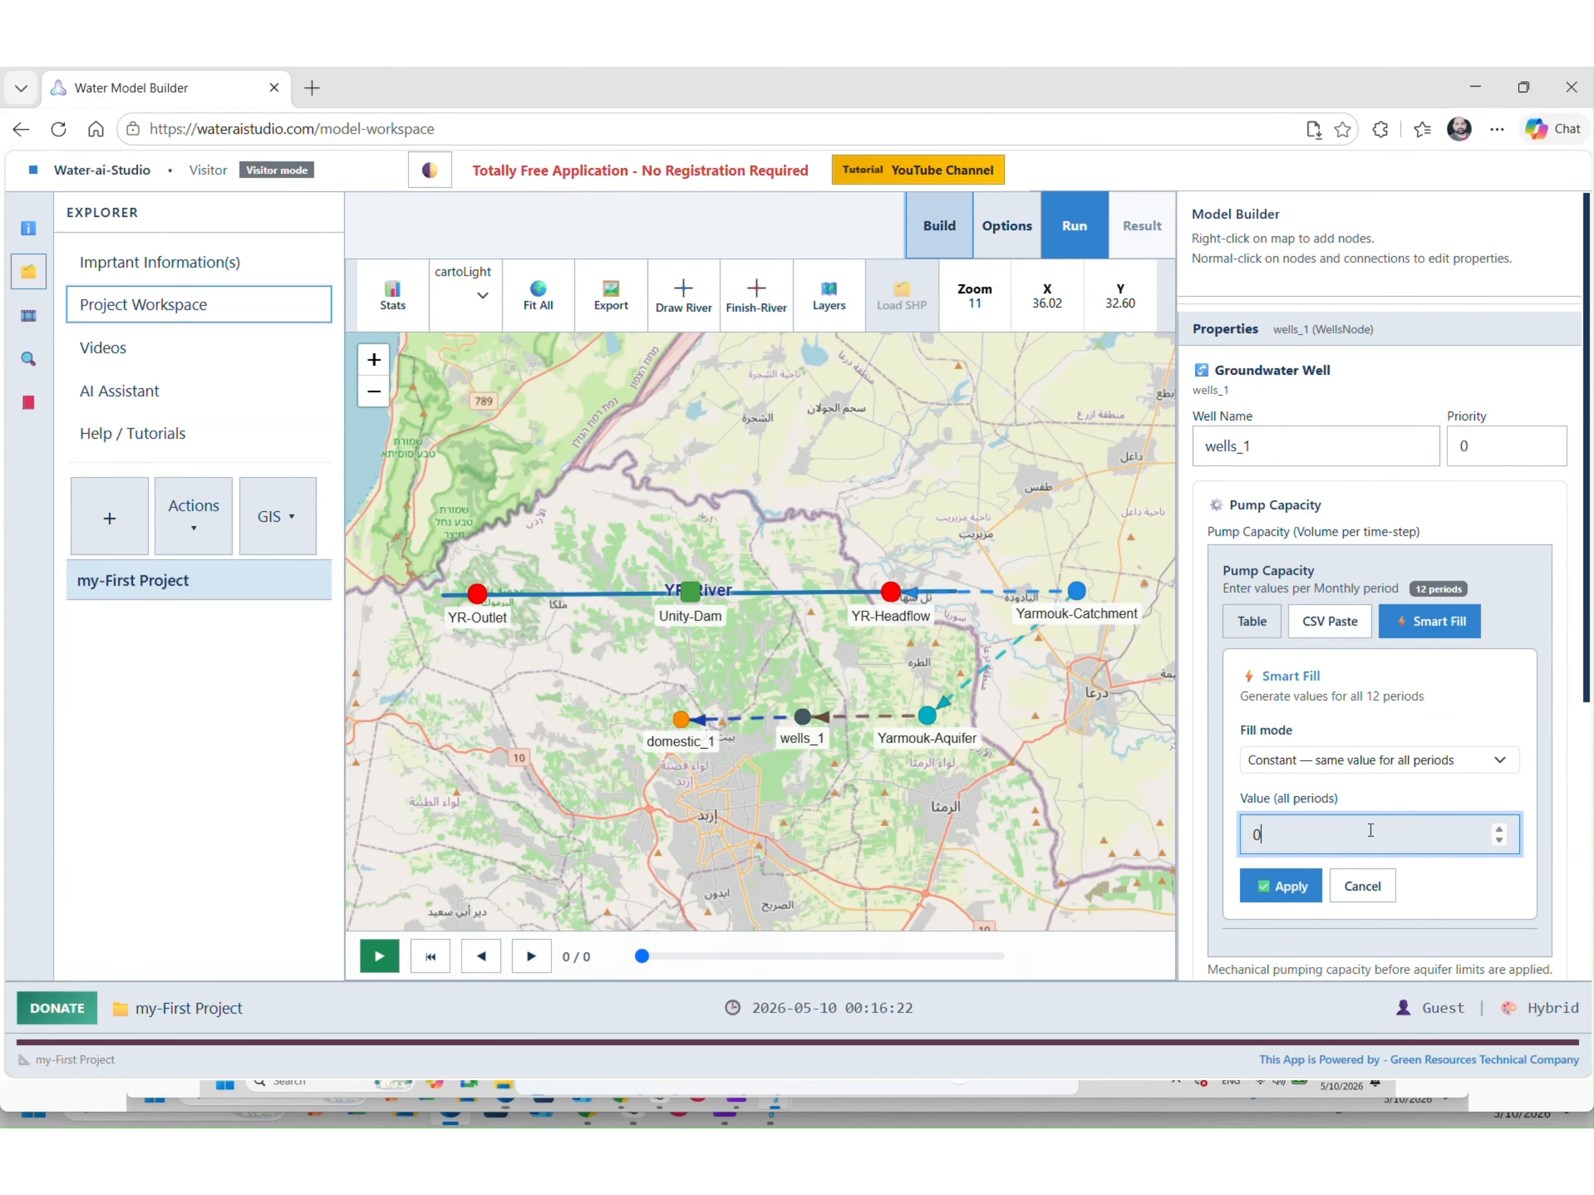
{"action": "type", "text": "1000000"}
{"action": "left_click", "coordinate": [1262, 896]}
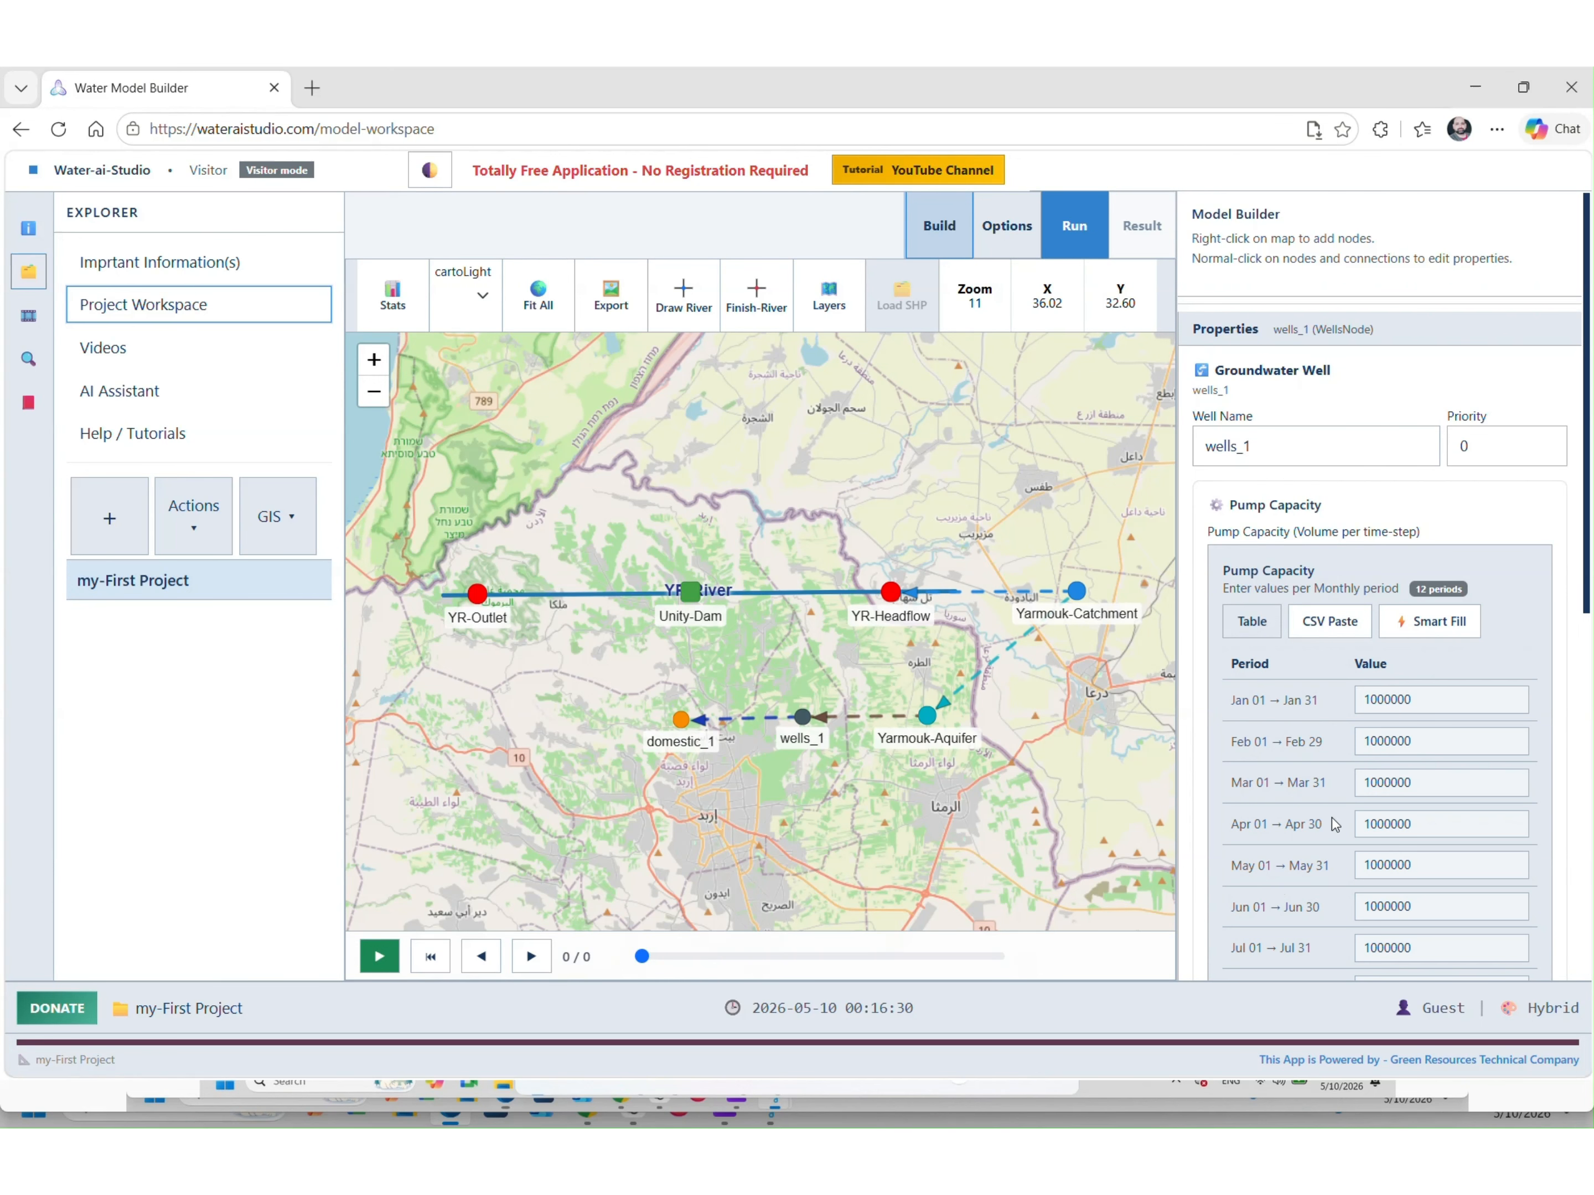
Set wells_1's capital cost to 10000 USD
{"action": "scroll", "coordinate": [1344, 731], "scroll_direction": "down", "scroll_amount": 7}
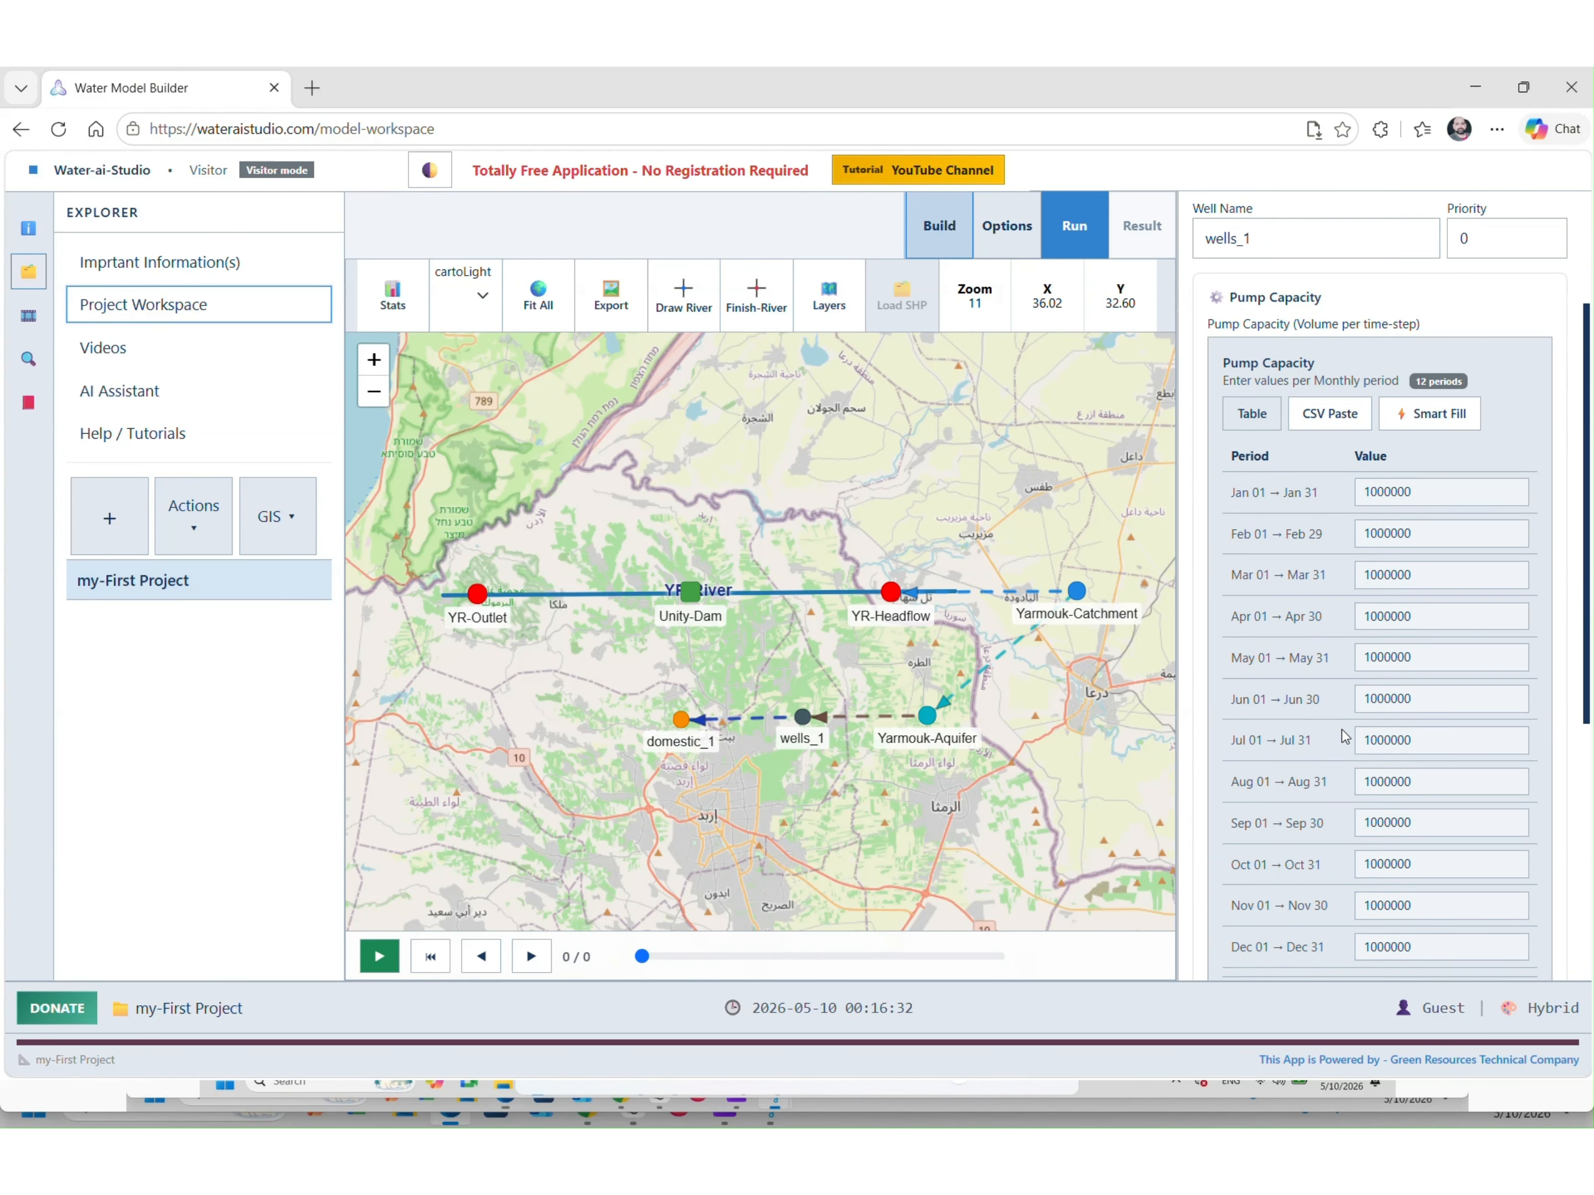
{"action": "scroll", "coordinate": [1341, 730], "scroll_direction": "up", "scroll_amount": 1}
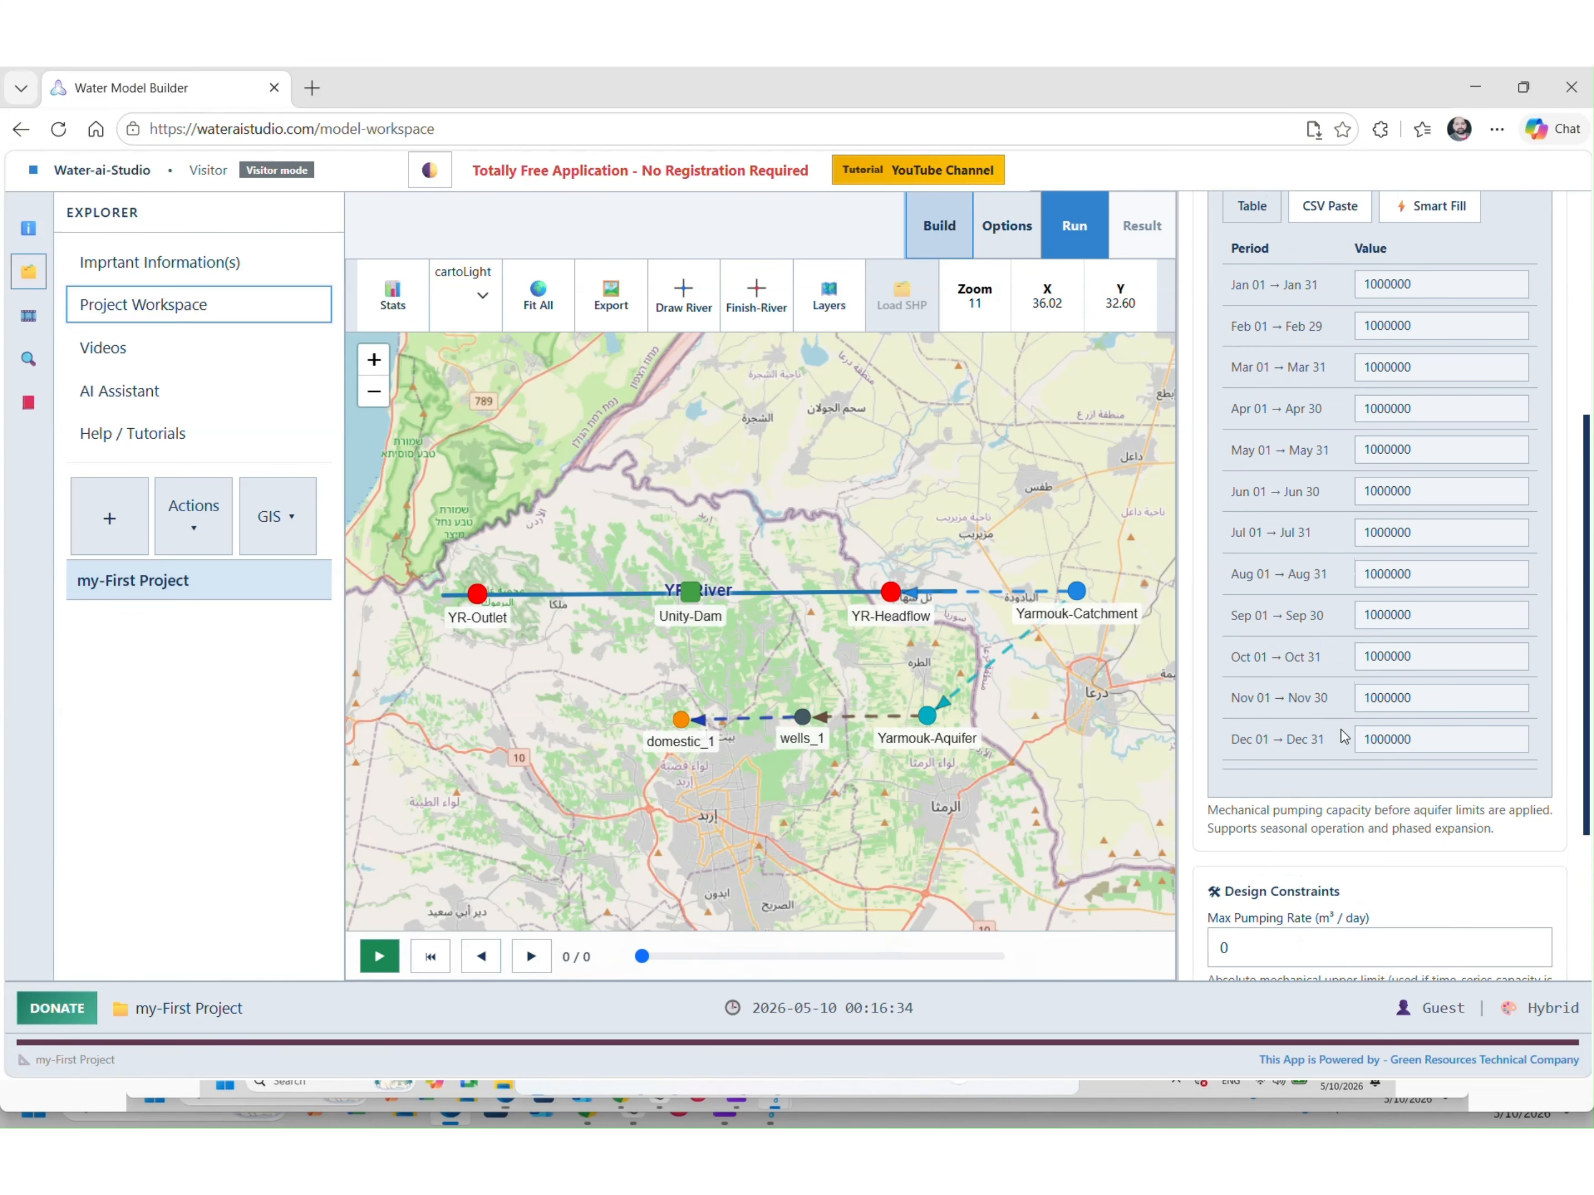
{"action": "scroll", "coordinate": [1341, 731], "scroll_direction": "down", "scroll_amount": 3}
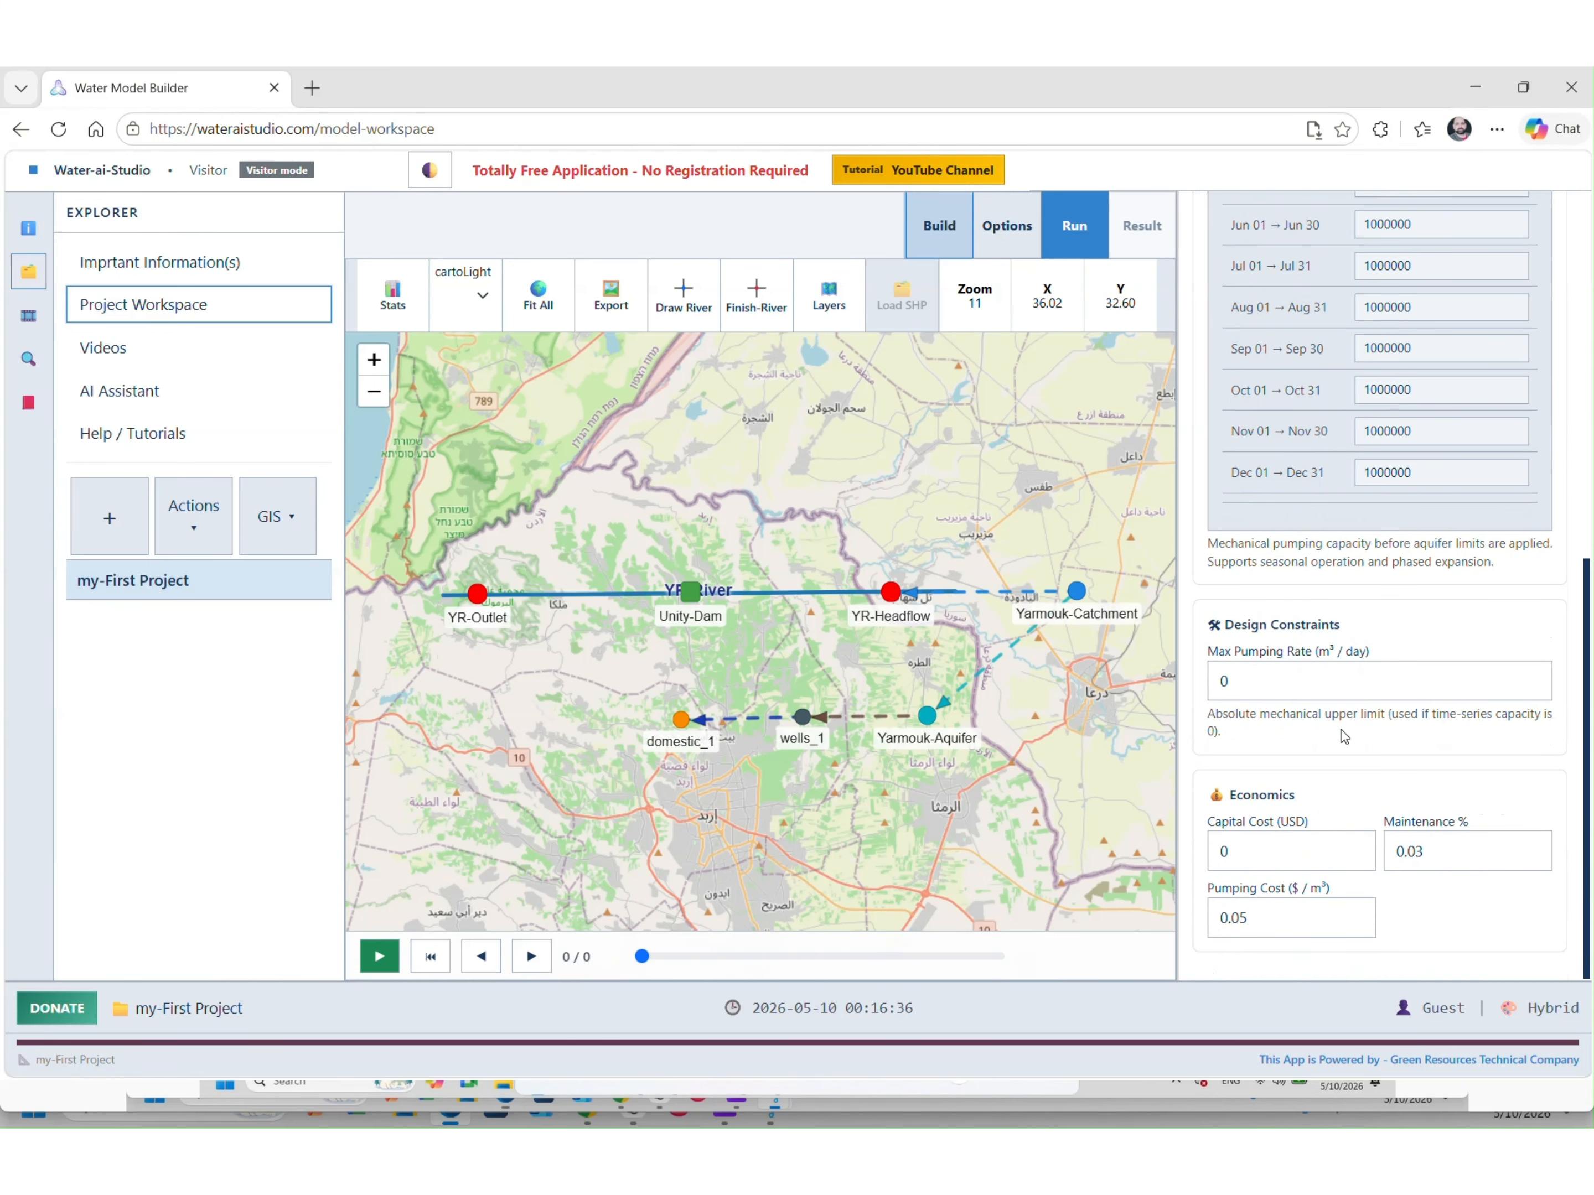
{"action": "double_click", "coordinate": [1264, 859]}
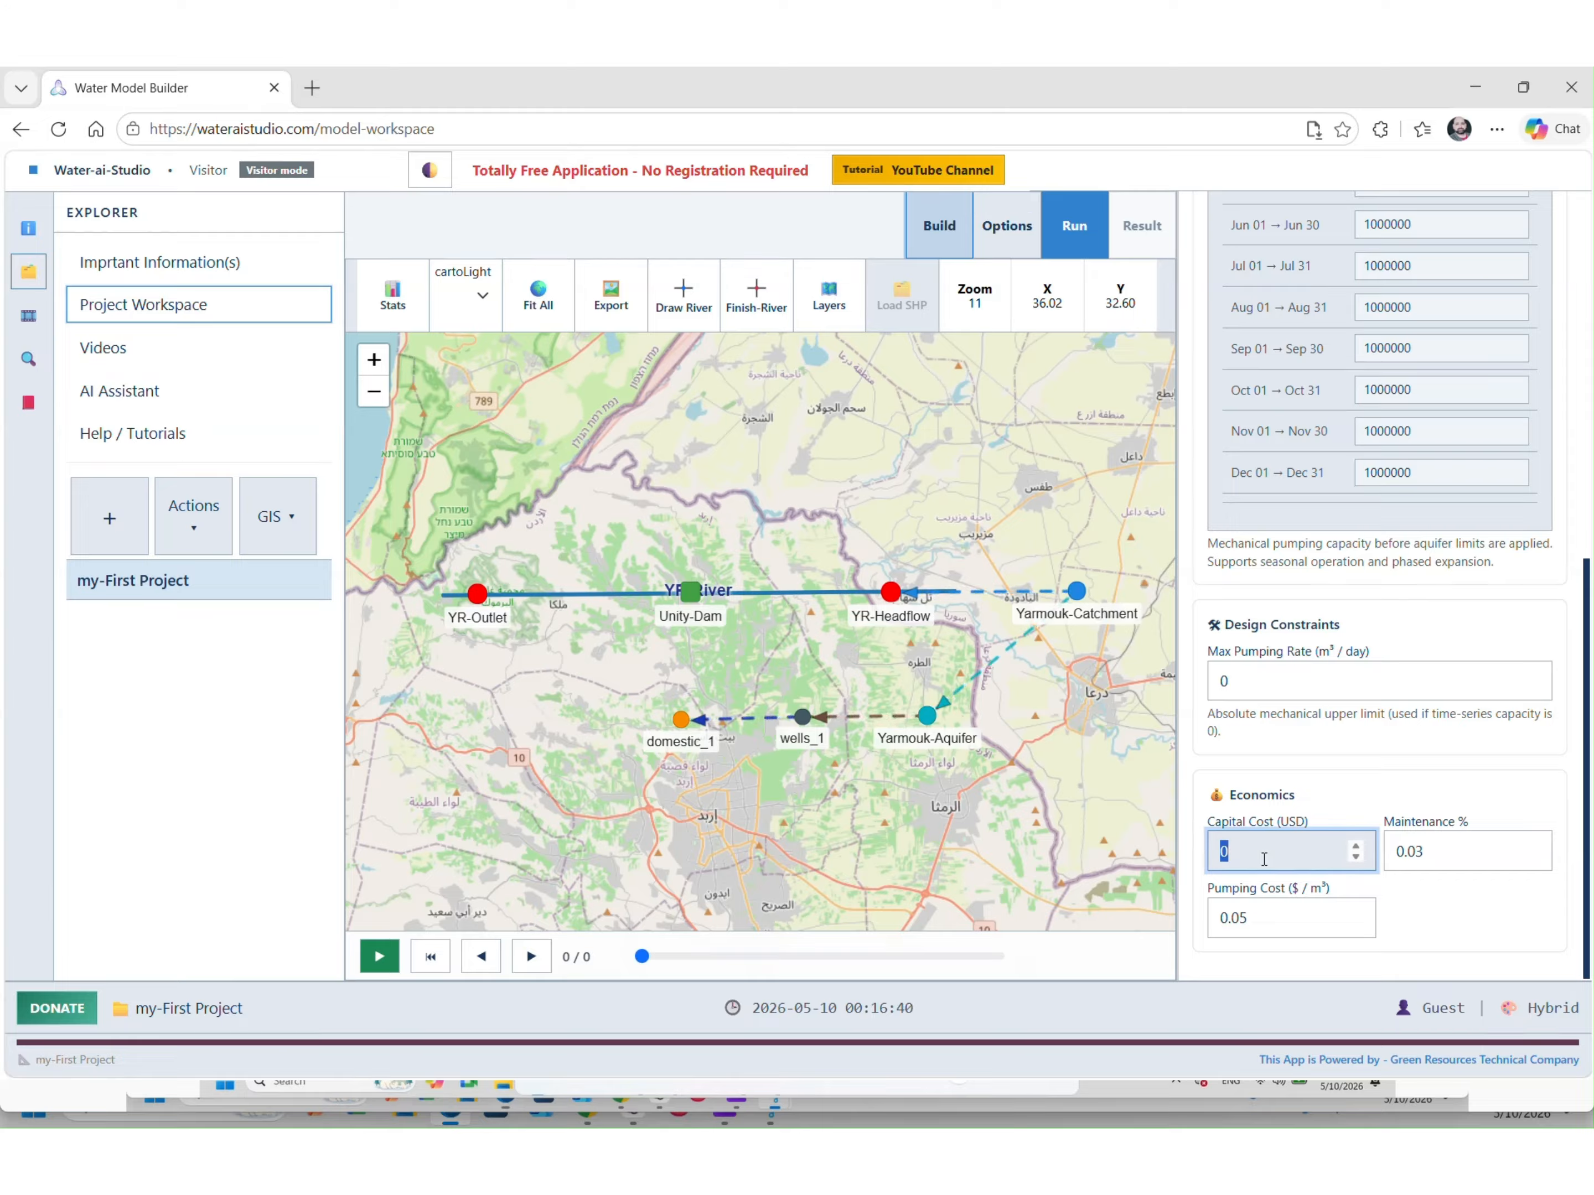
{"action": "type", "text": "10000"}
{"action": "left_click", "coordinate": [1306, 671]}
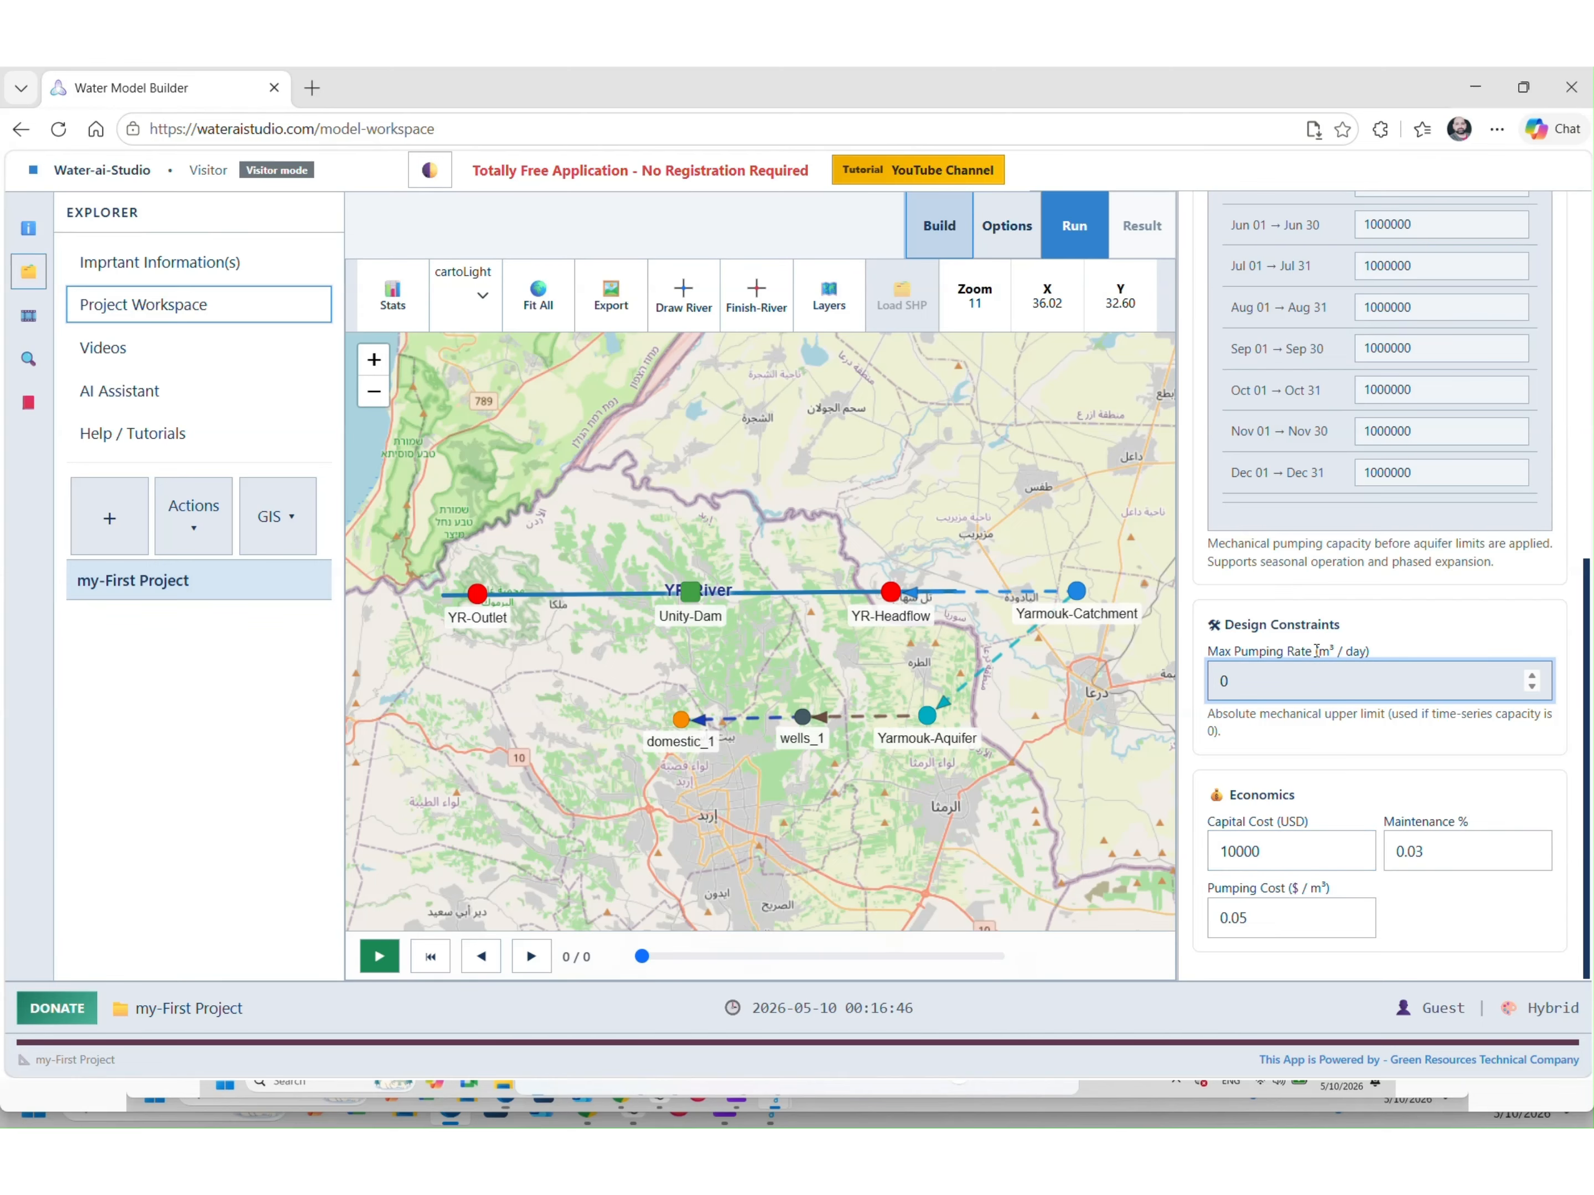
{"action": "left_click", "coordinate": [1316, 647]}
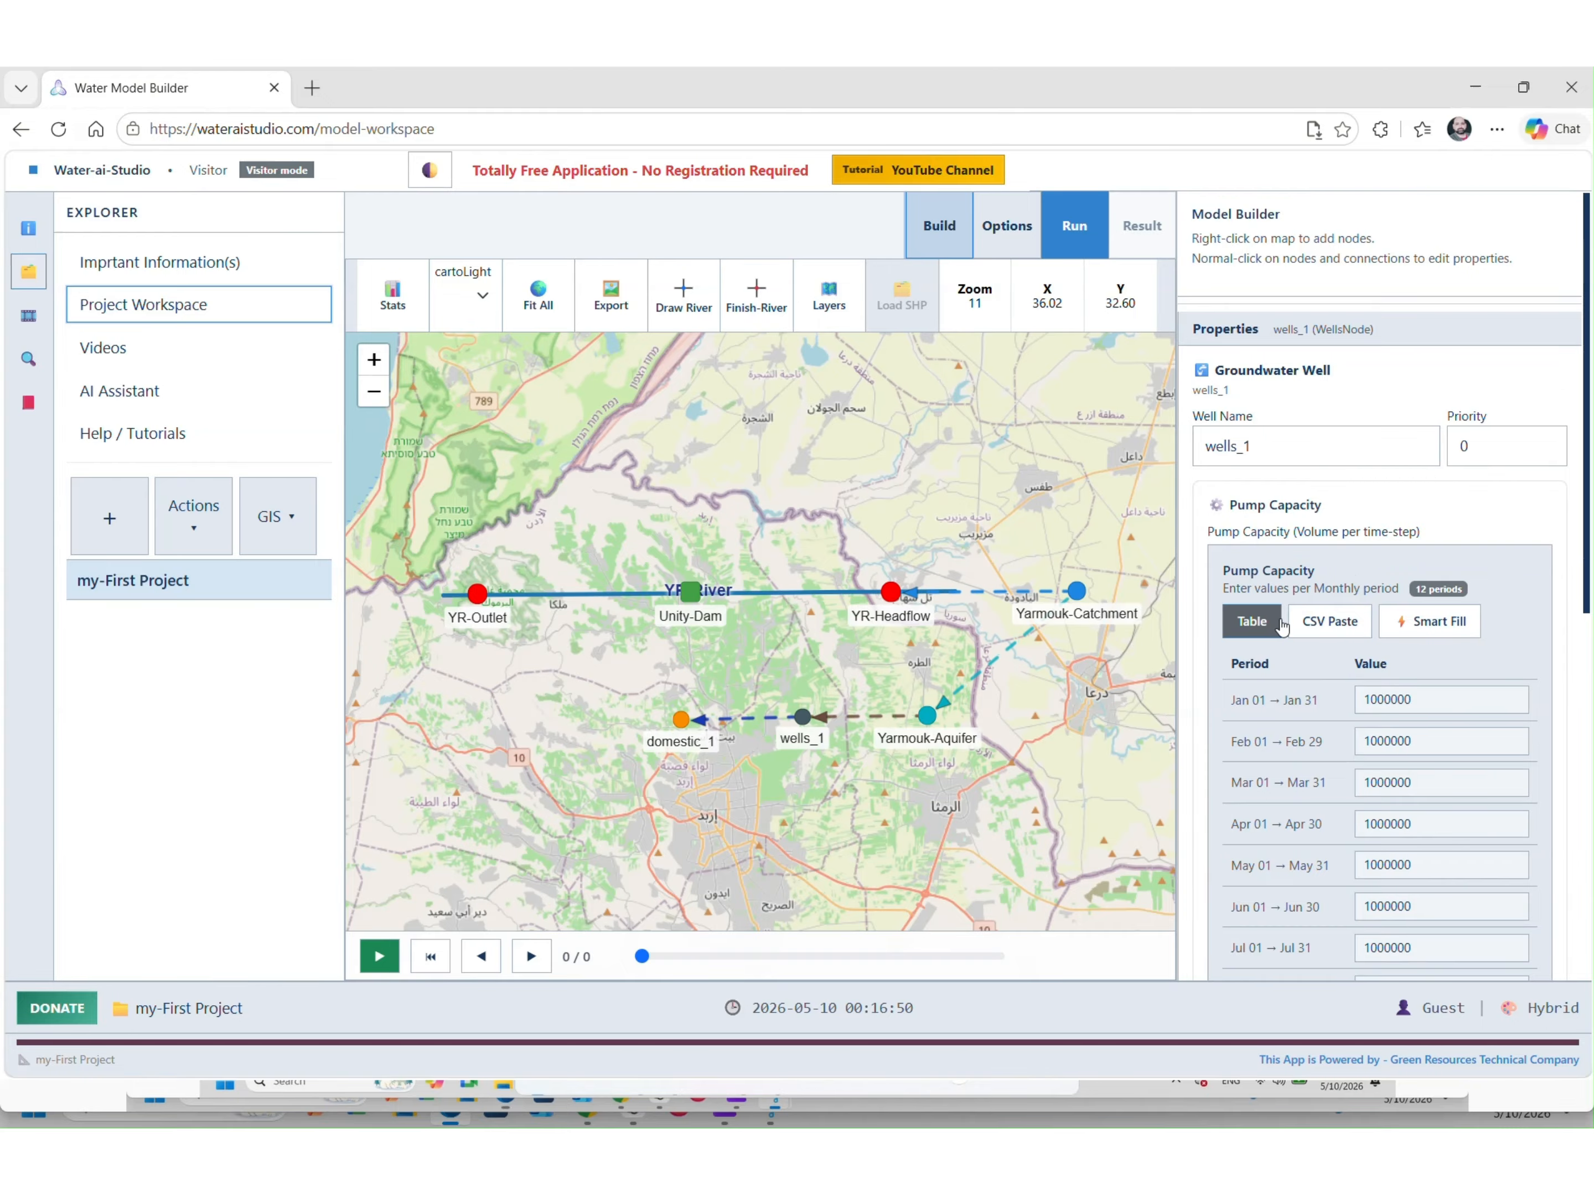
Keep the project's time granularity at Monthly and show domestic_1's demand properties
{"action": "left_click", "coordinate": [1094, 506]}
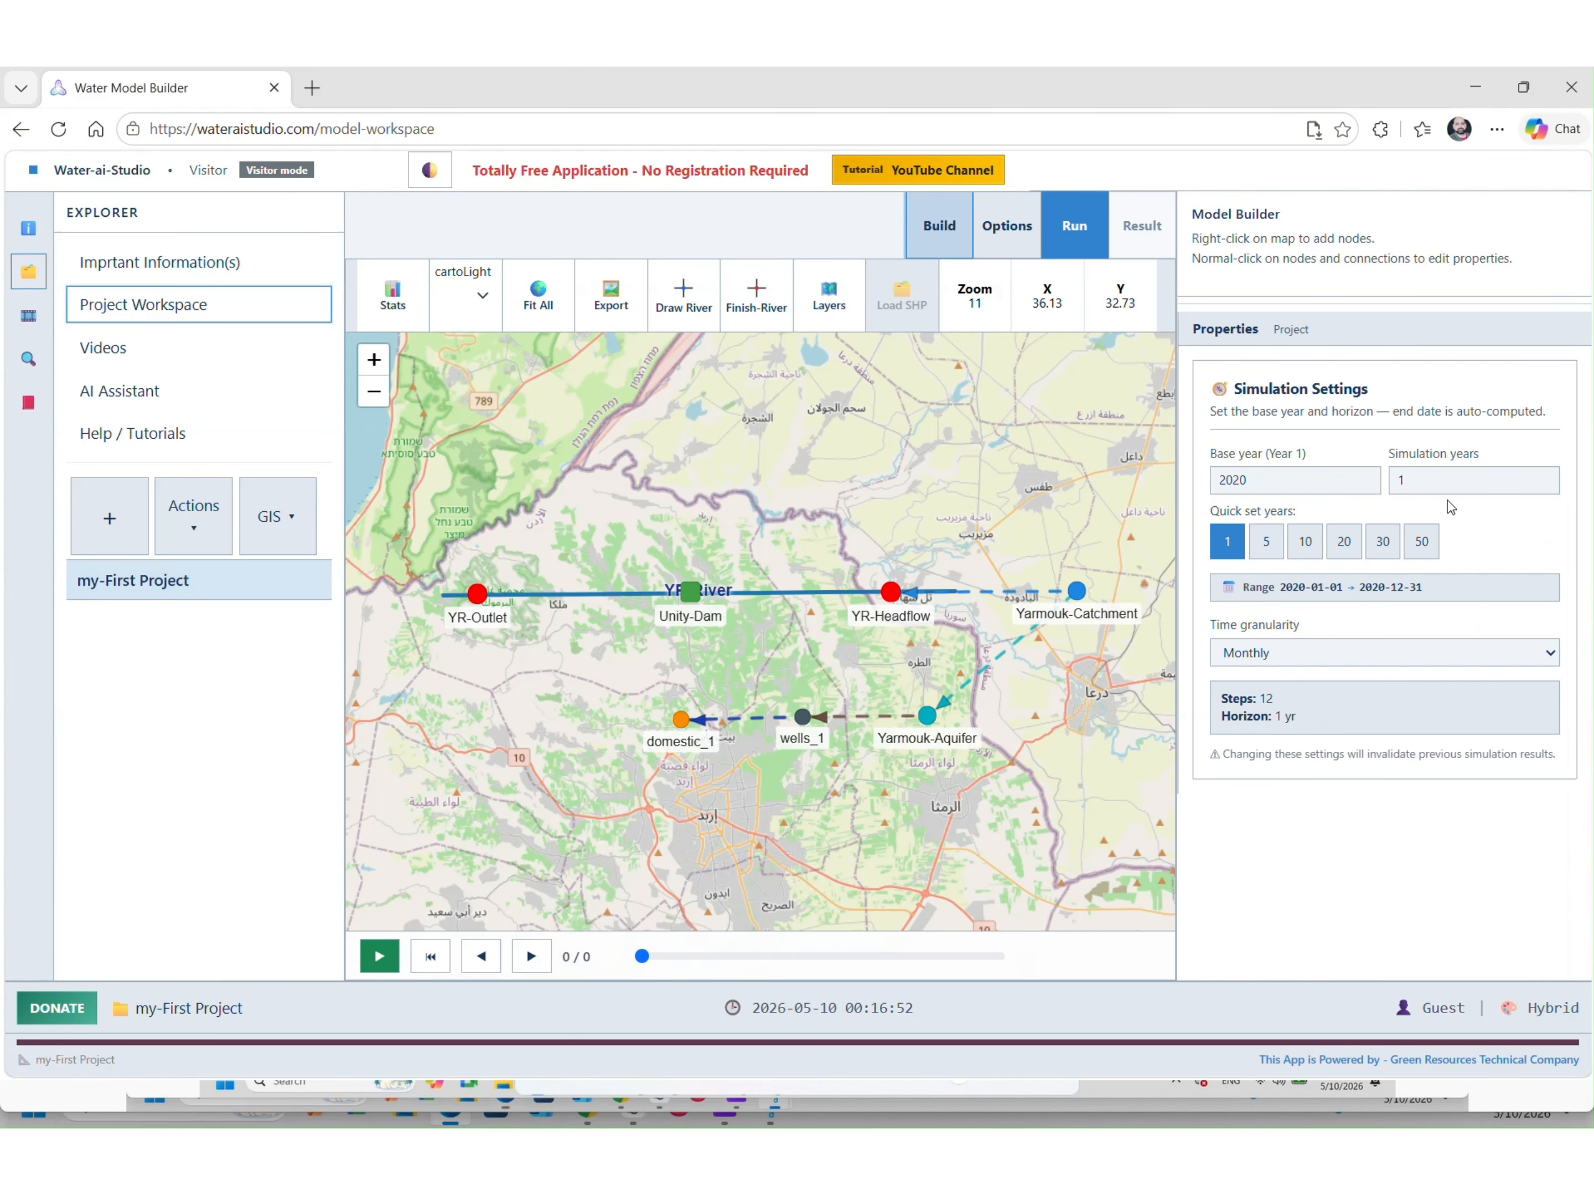
{"action": "left_click", "coordinate": [1310, 655]}
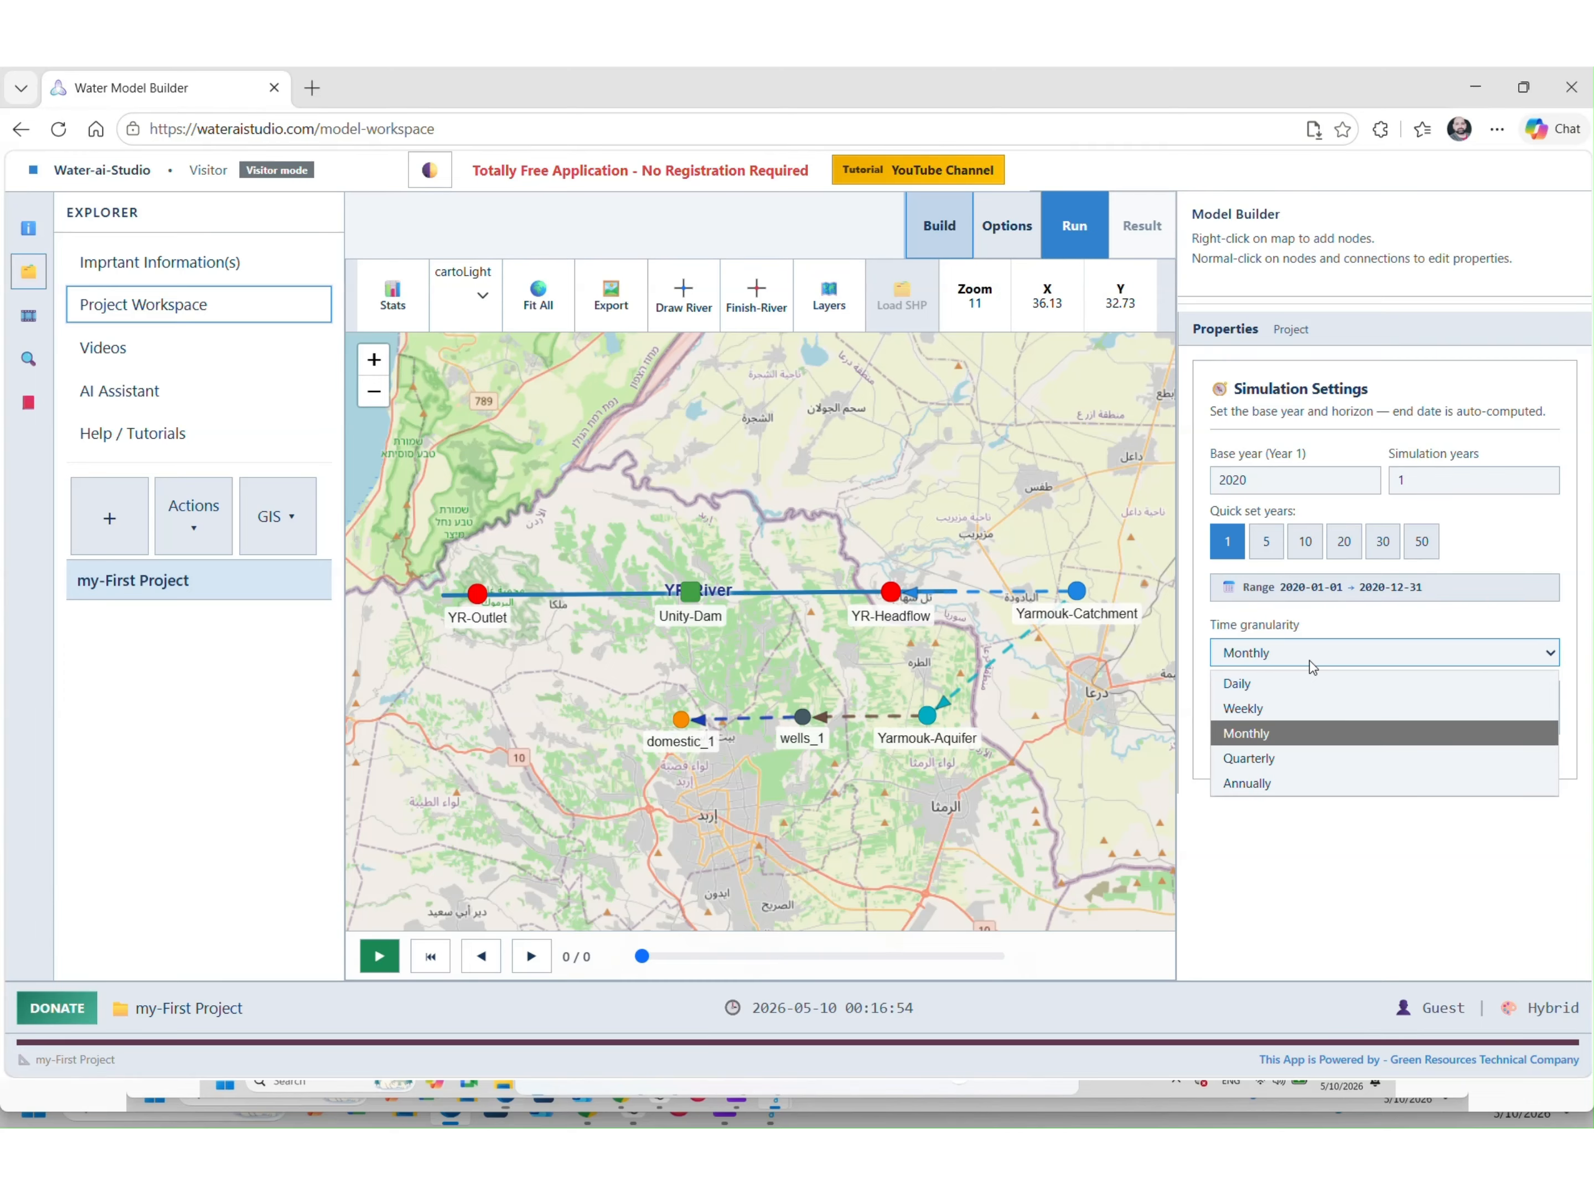
{"action": "left_click", "coordinate": [1313, 668]}
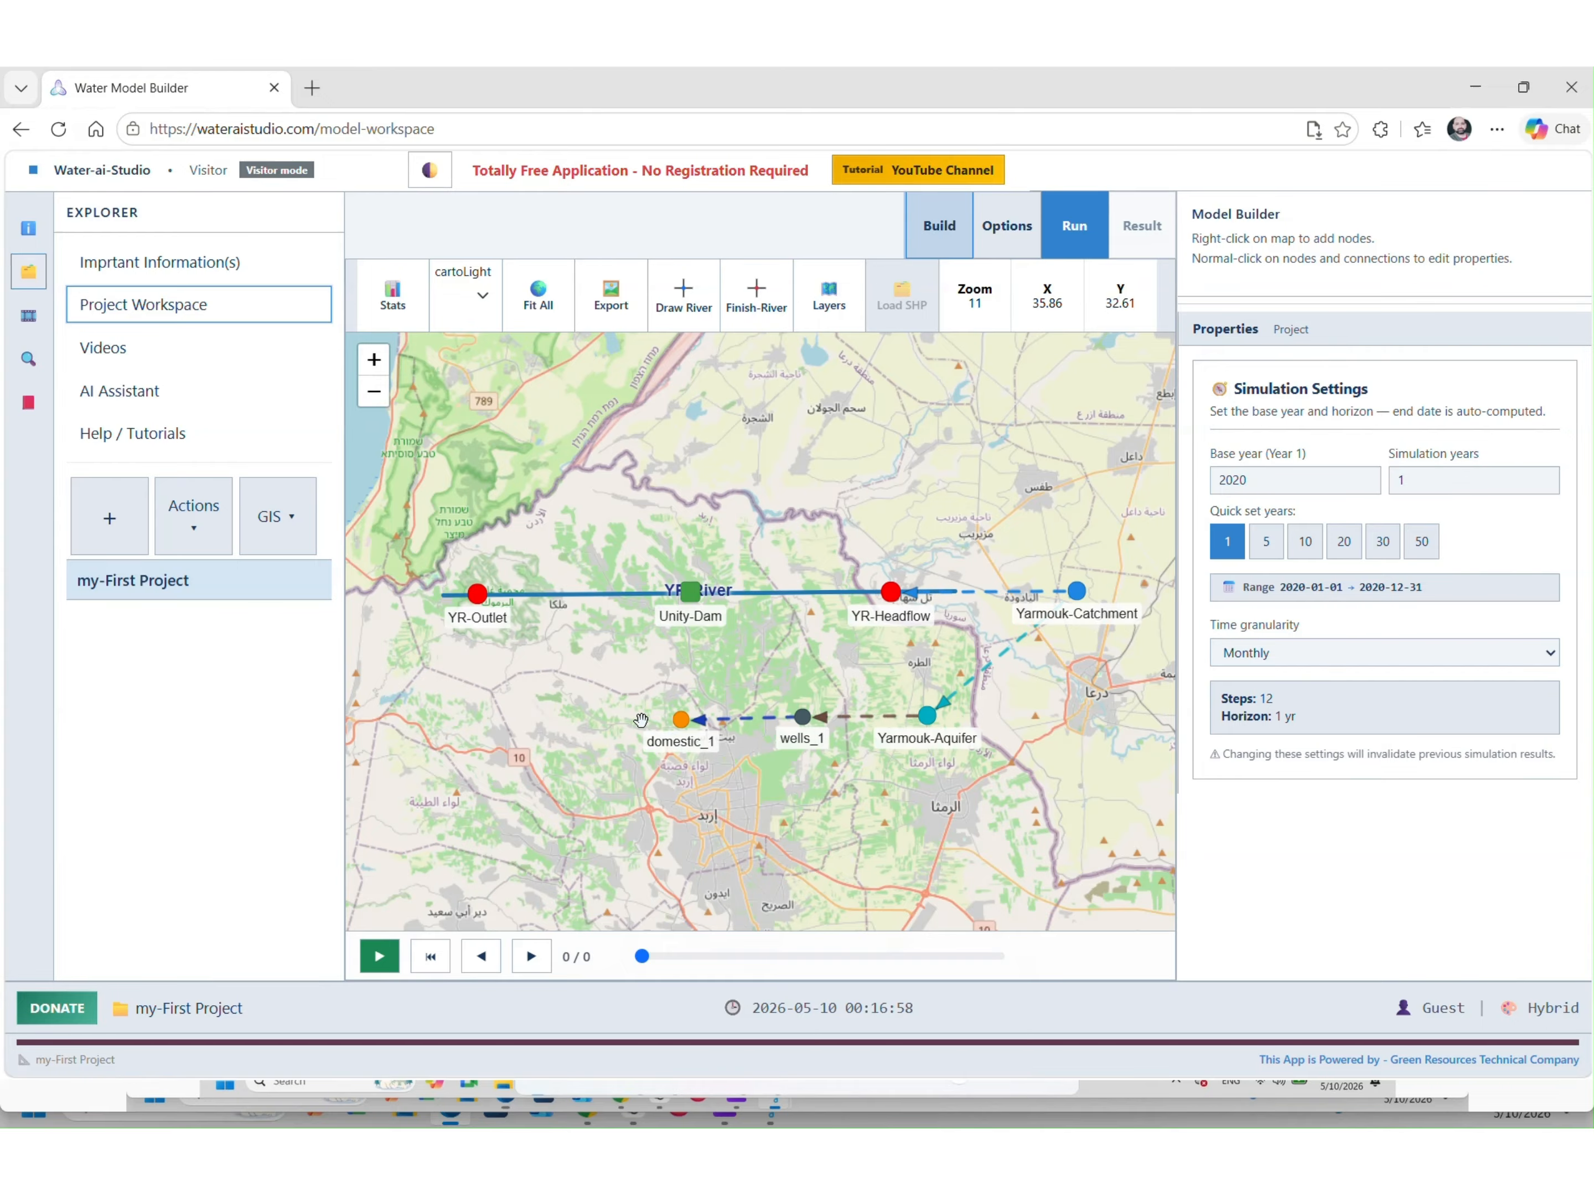
{"action": "left_click", "coordinate": [678, 722]}
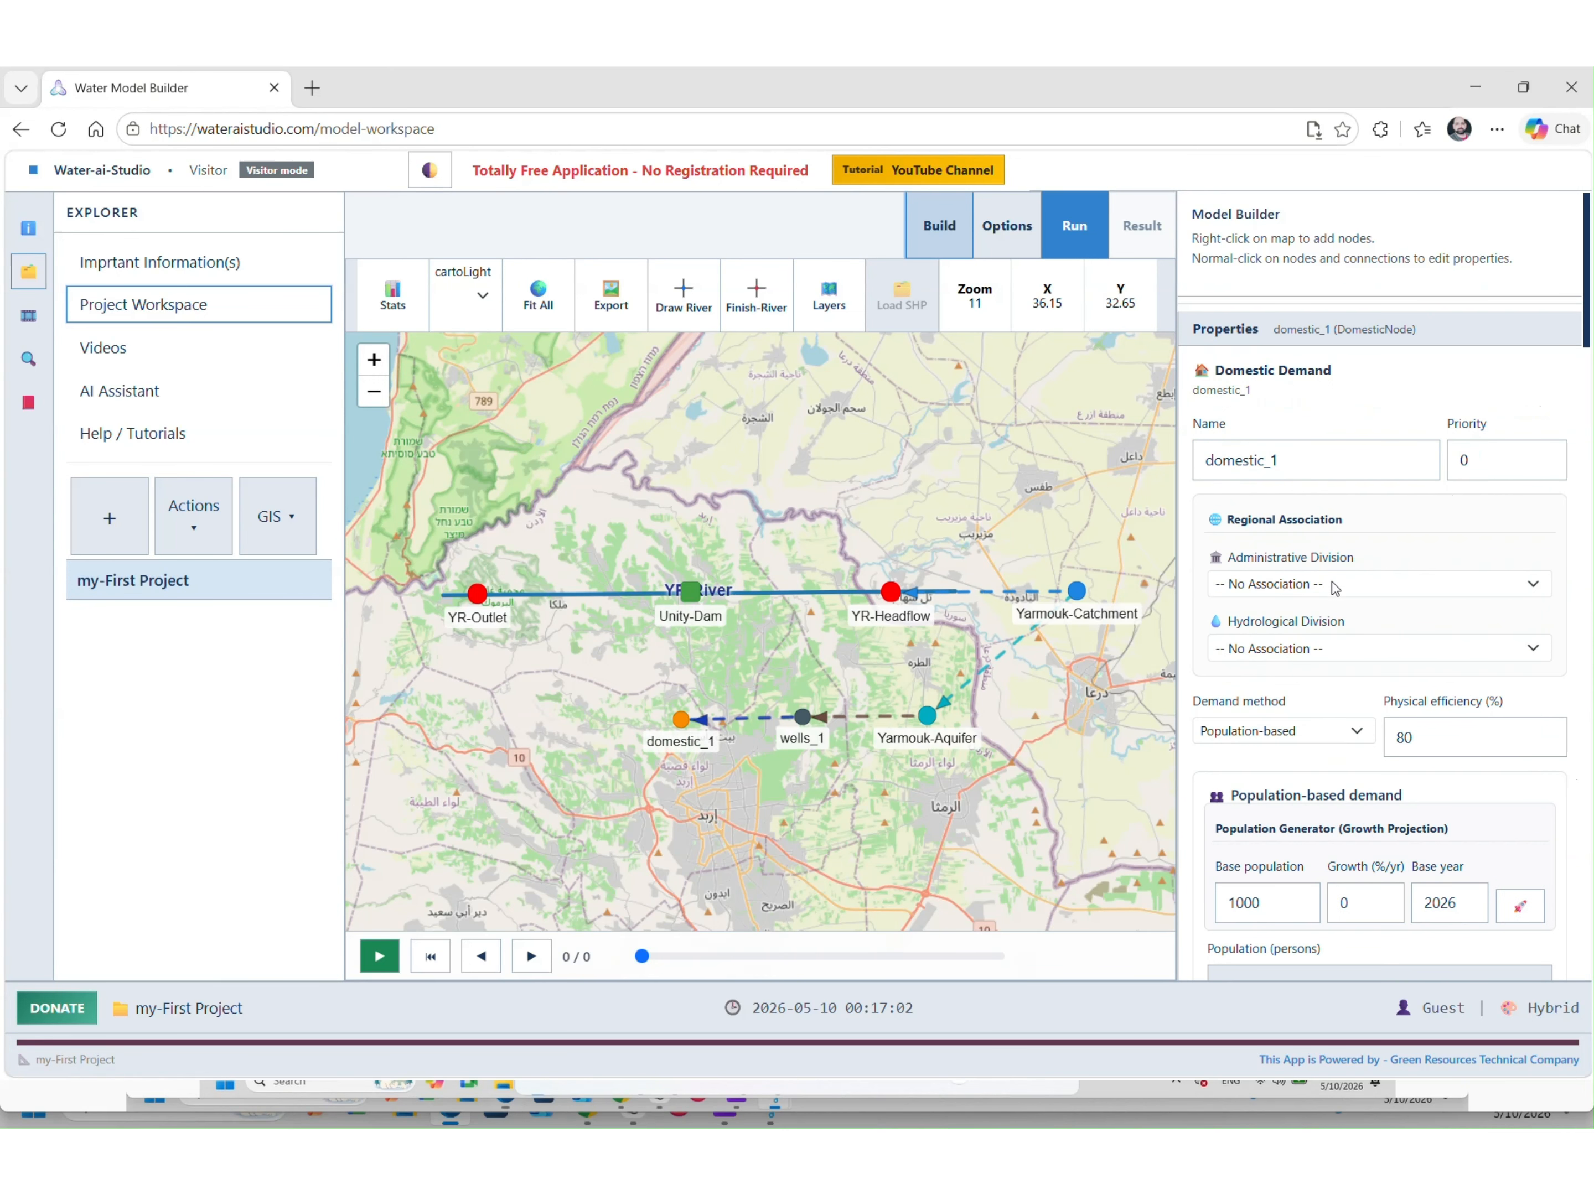
{"action": "scroll", "coordinate": [1334, 588], "scroll_direction": "down", "scroll_amount": 4}
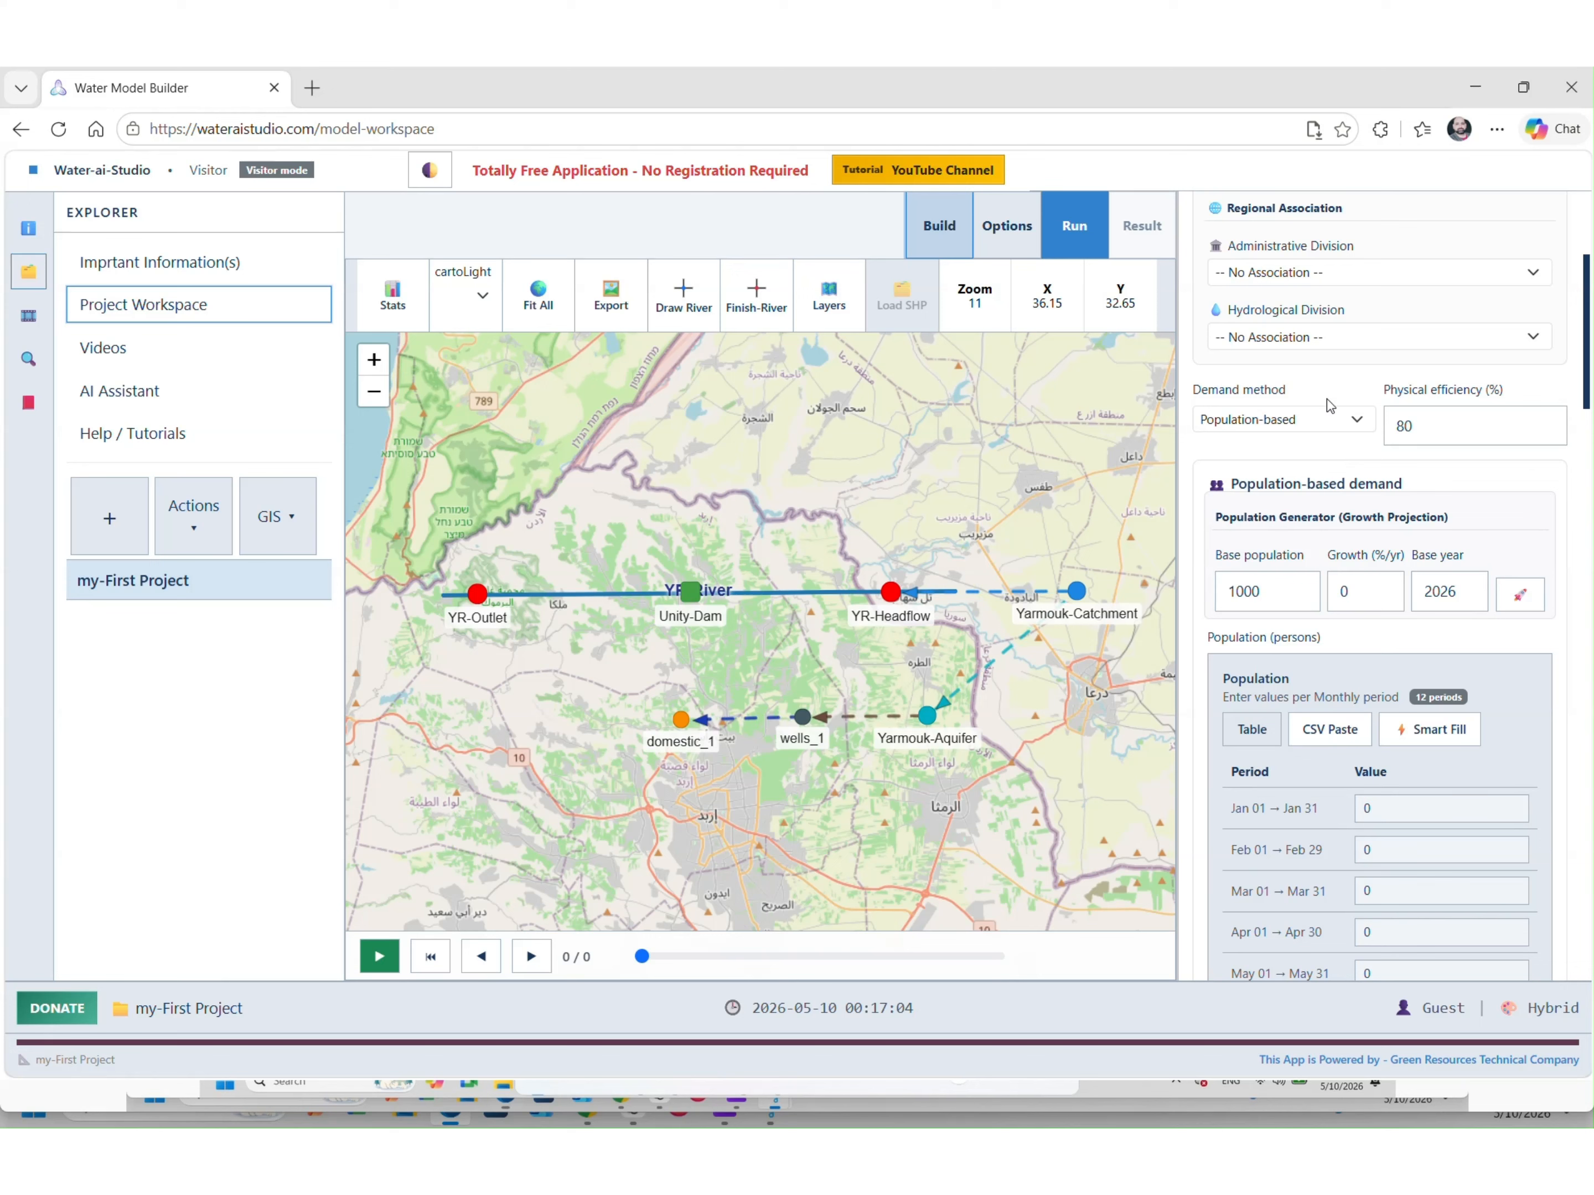
{"action": "left_click", "coordinate": [1337, 421]}
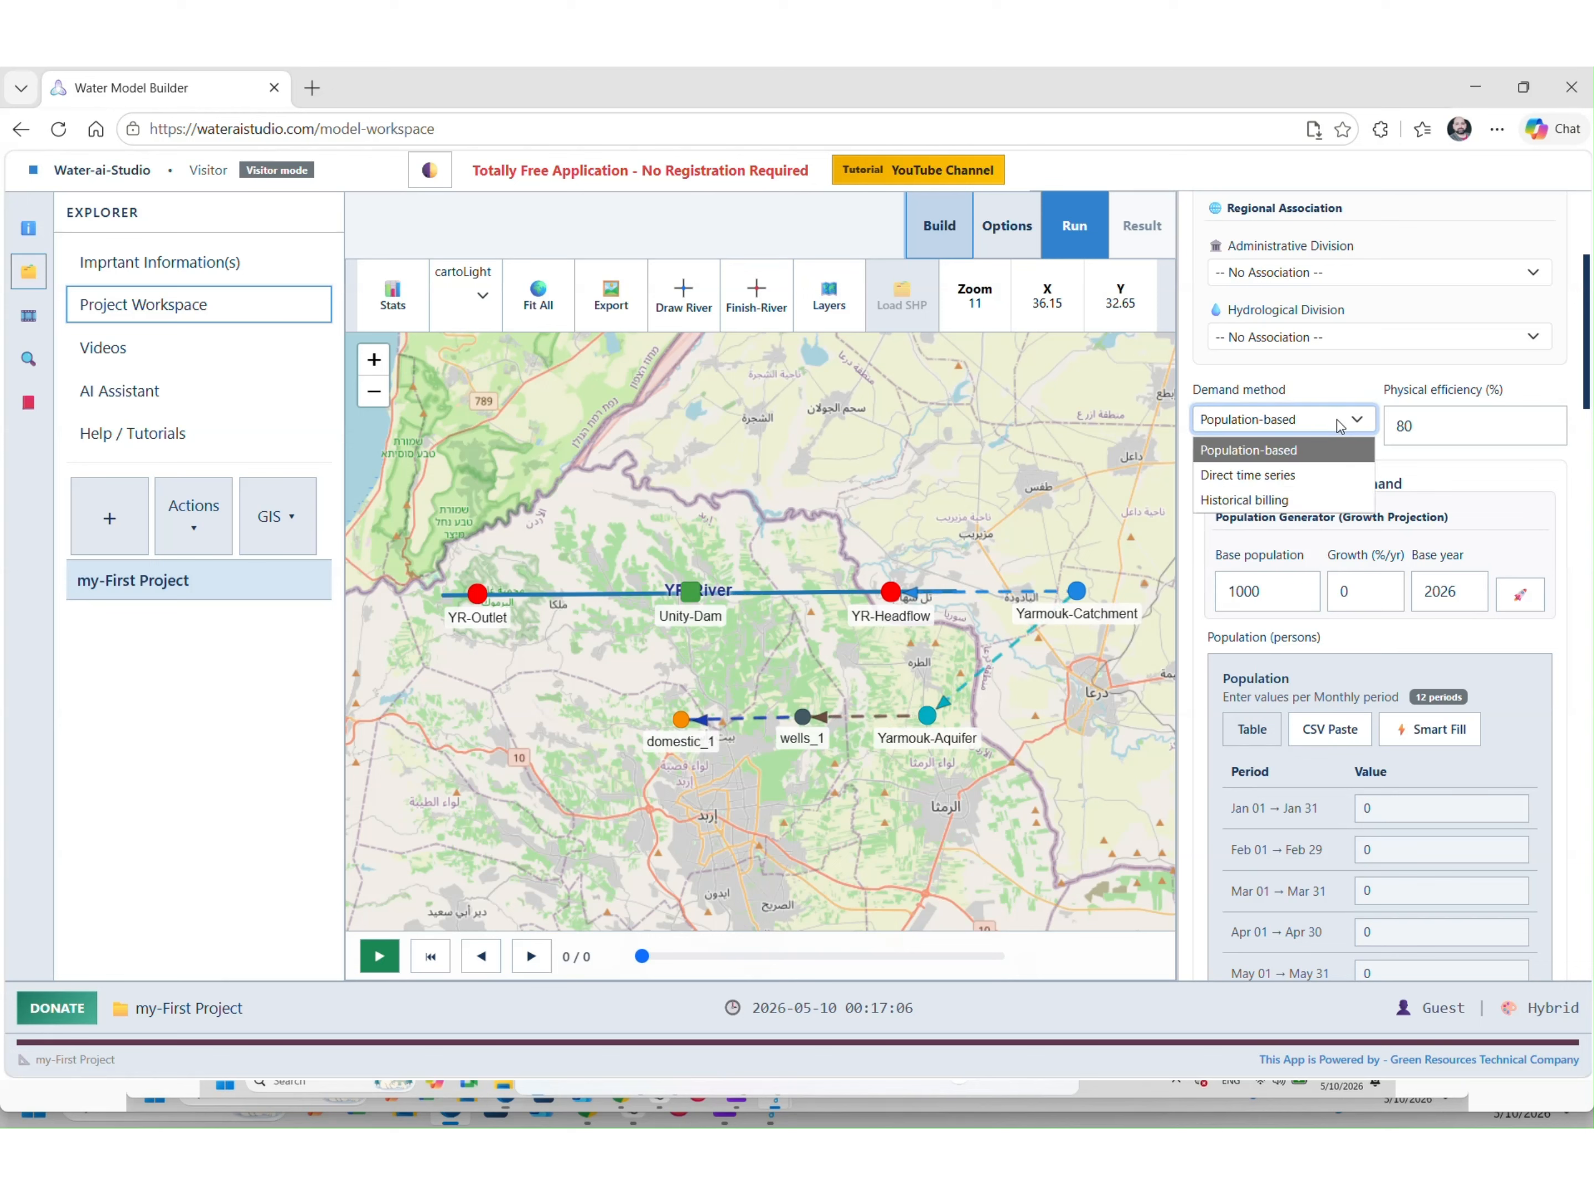
{"action": "left_click", "coordinate": [1340, 426]}
{"action": "left_click", "coordinate": [1455, 433]}
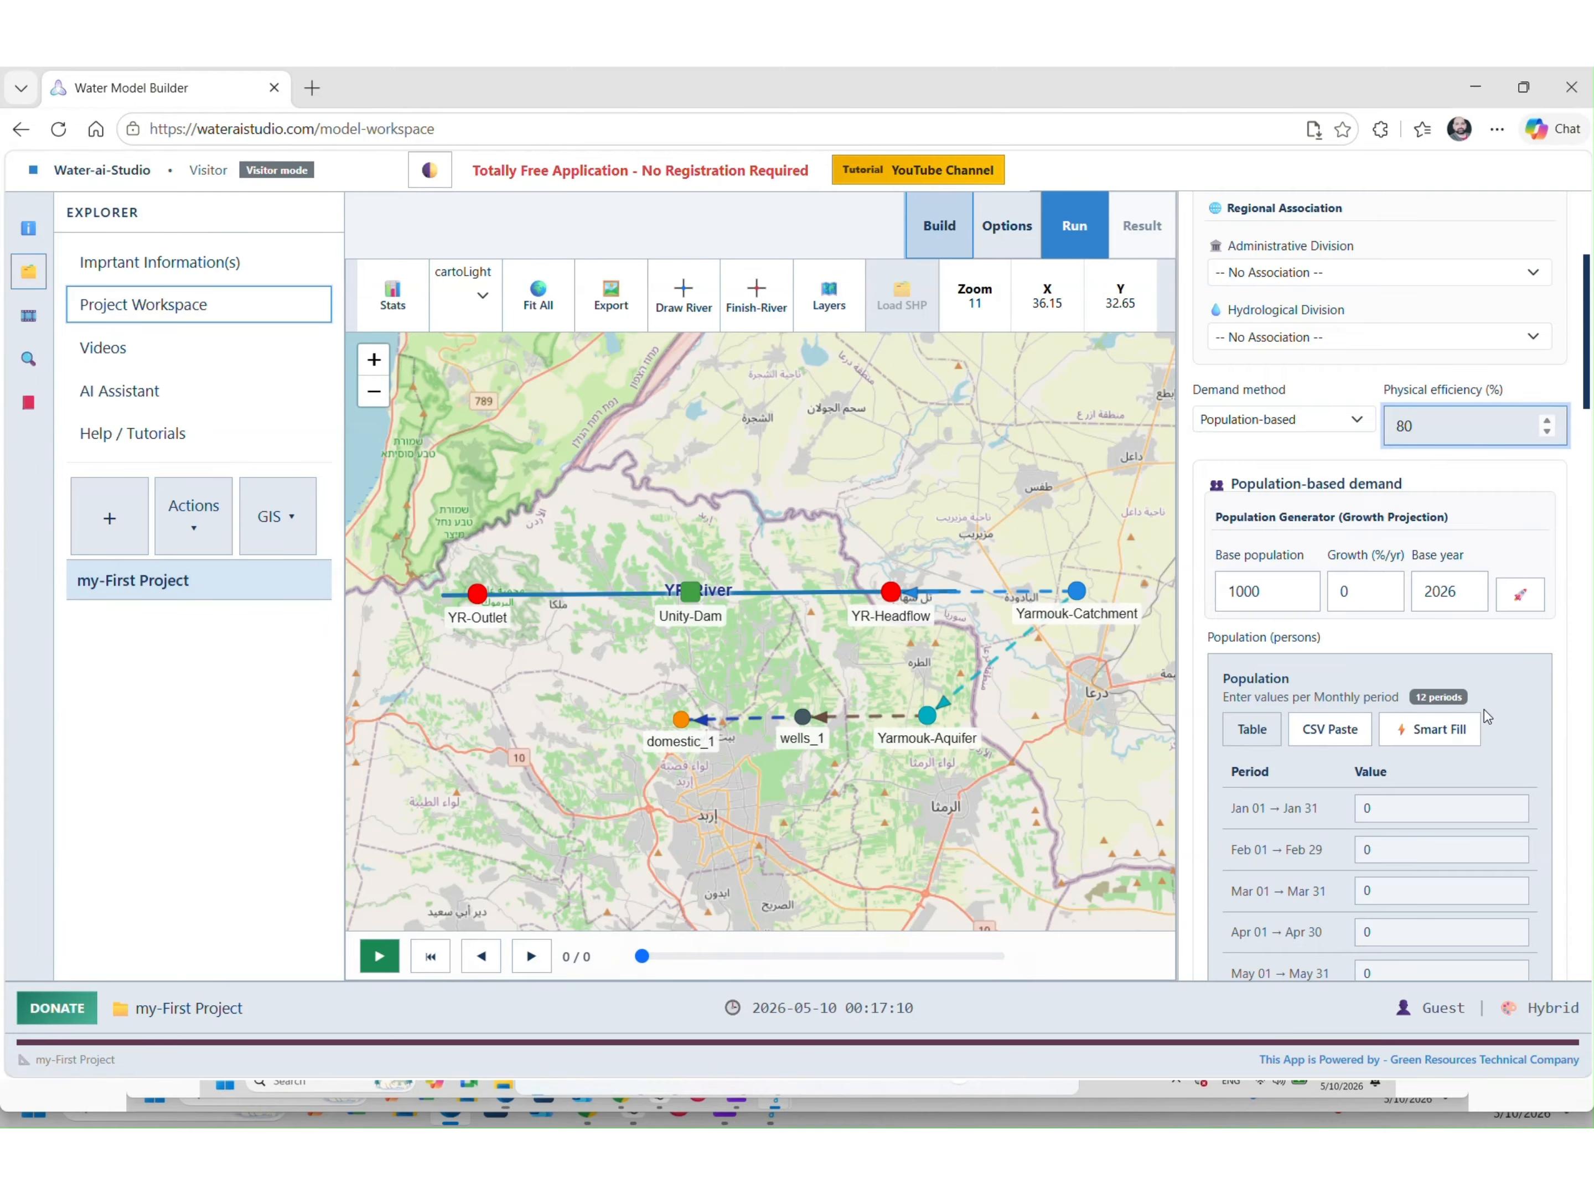
{"action": "scroll", "coordinate": [1417, 474], "scroll_direction": "down", "scroll_amount": 3}
{"action": "left_click_drag", "start_coordinate": [1294, 475], "coordinate": [1221, 473]}
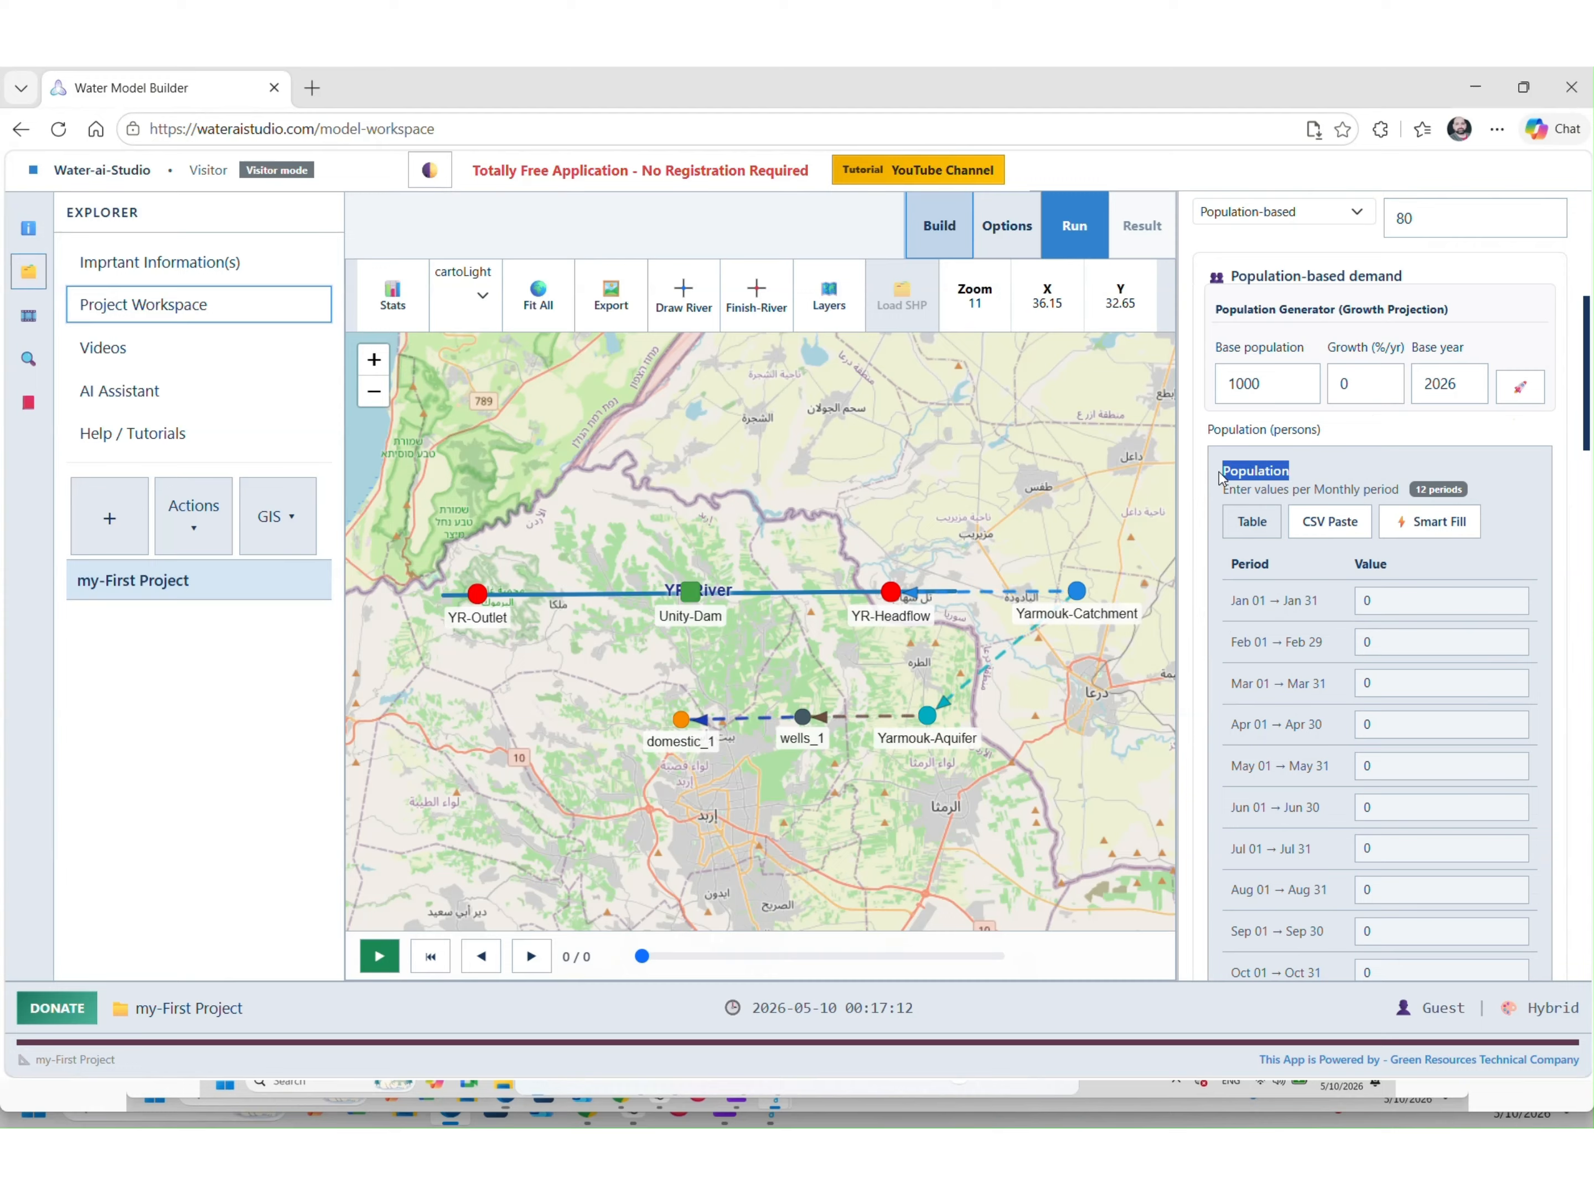
{"action": "left_click", "coordinate": [1335, 485]}
Smart Fill domestic_1's population with 100000 for every month
{"action": "left_click", "coordinate": [1443, 535]}
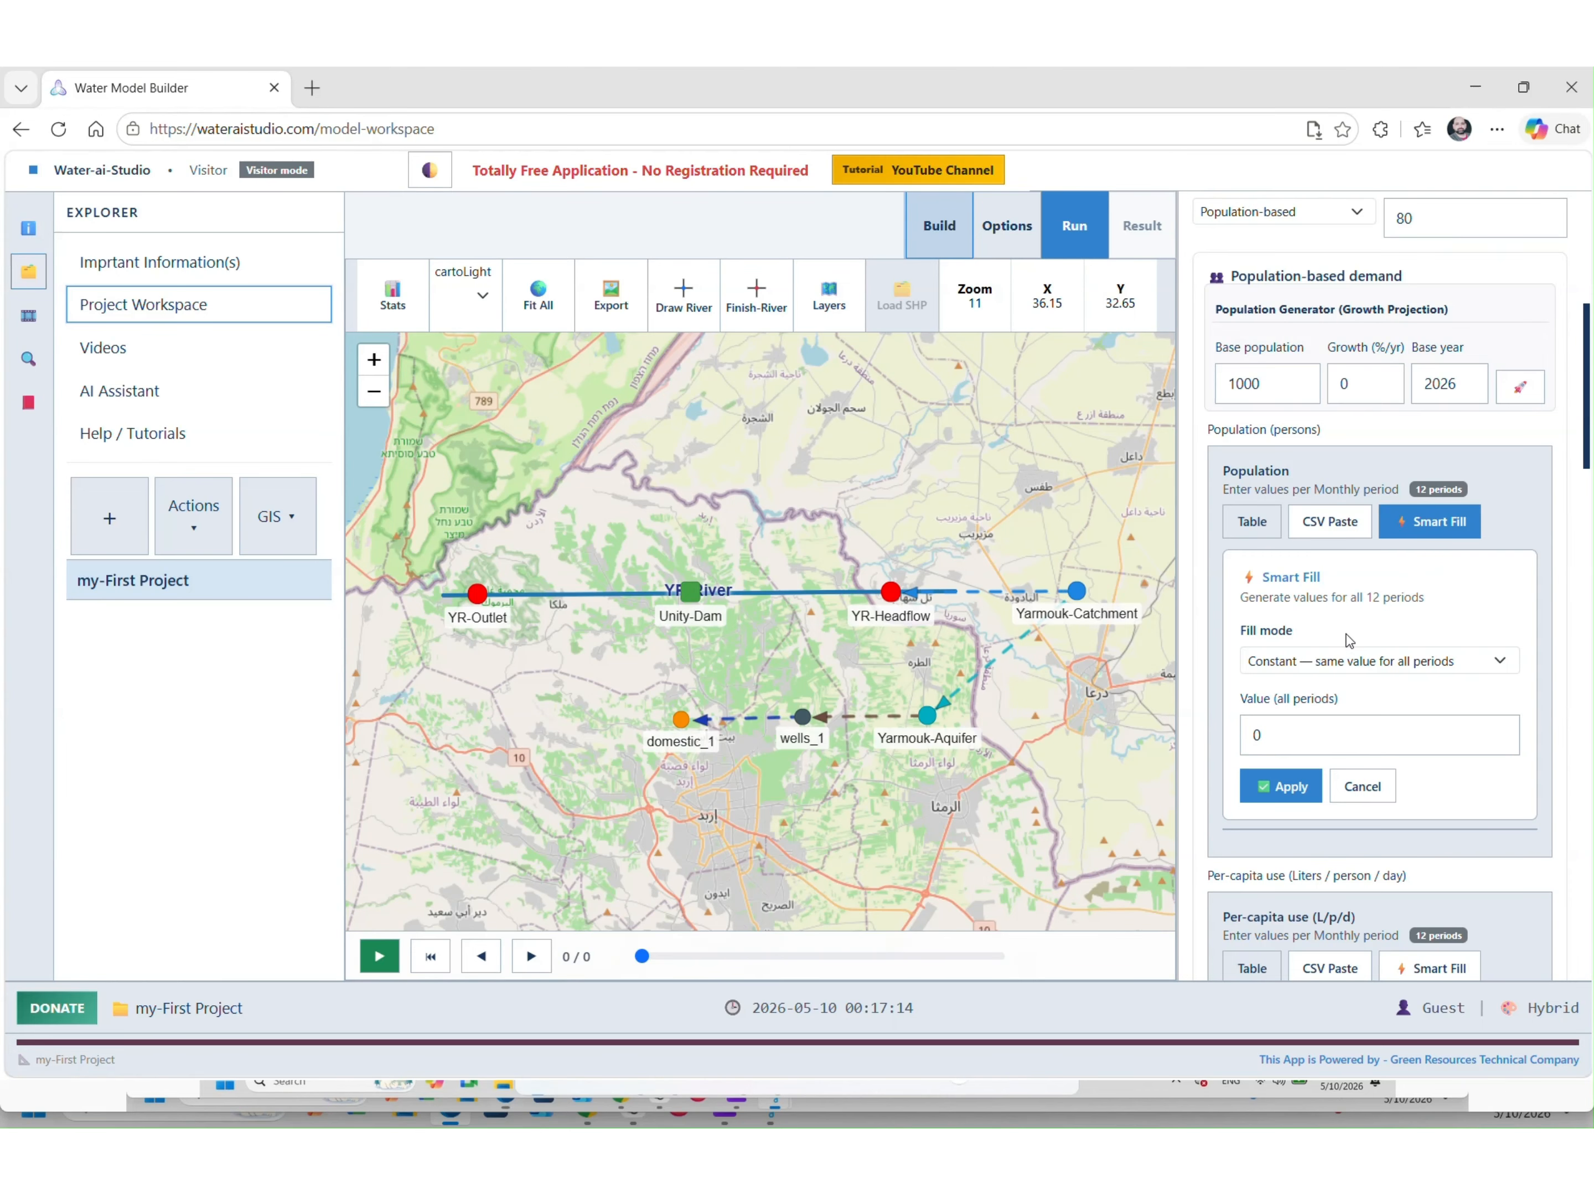
{"action": "double_click", "coordinate": [1313, 727]}
{"action": "type", "text": "100"}
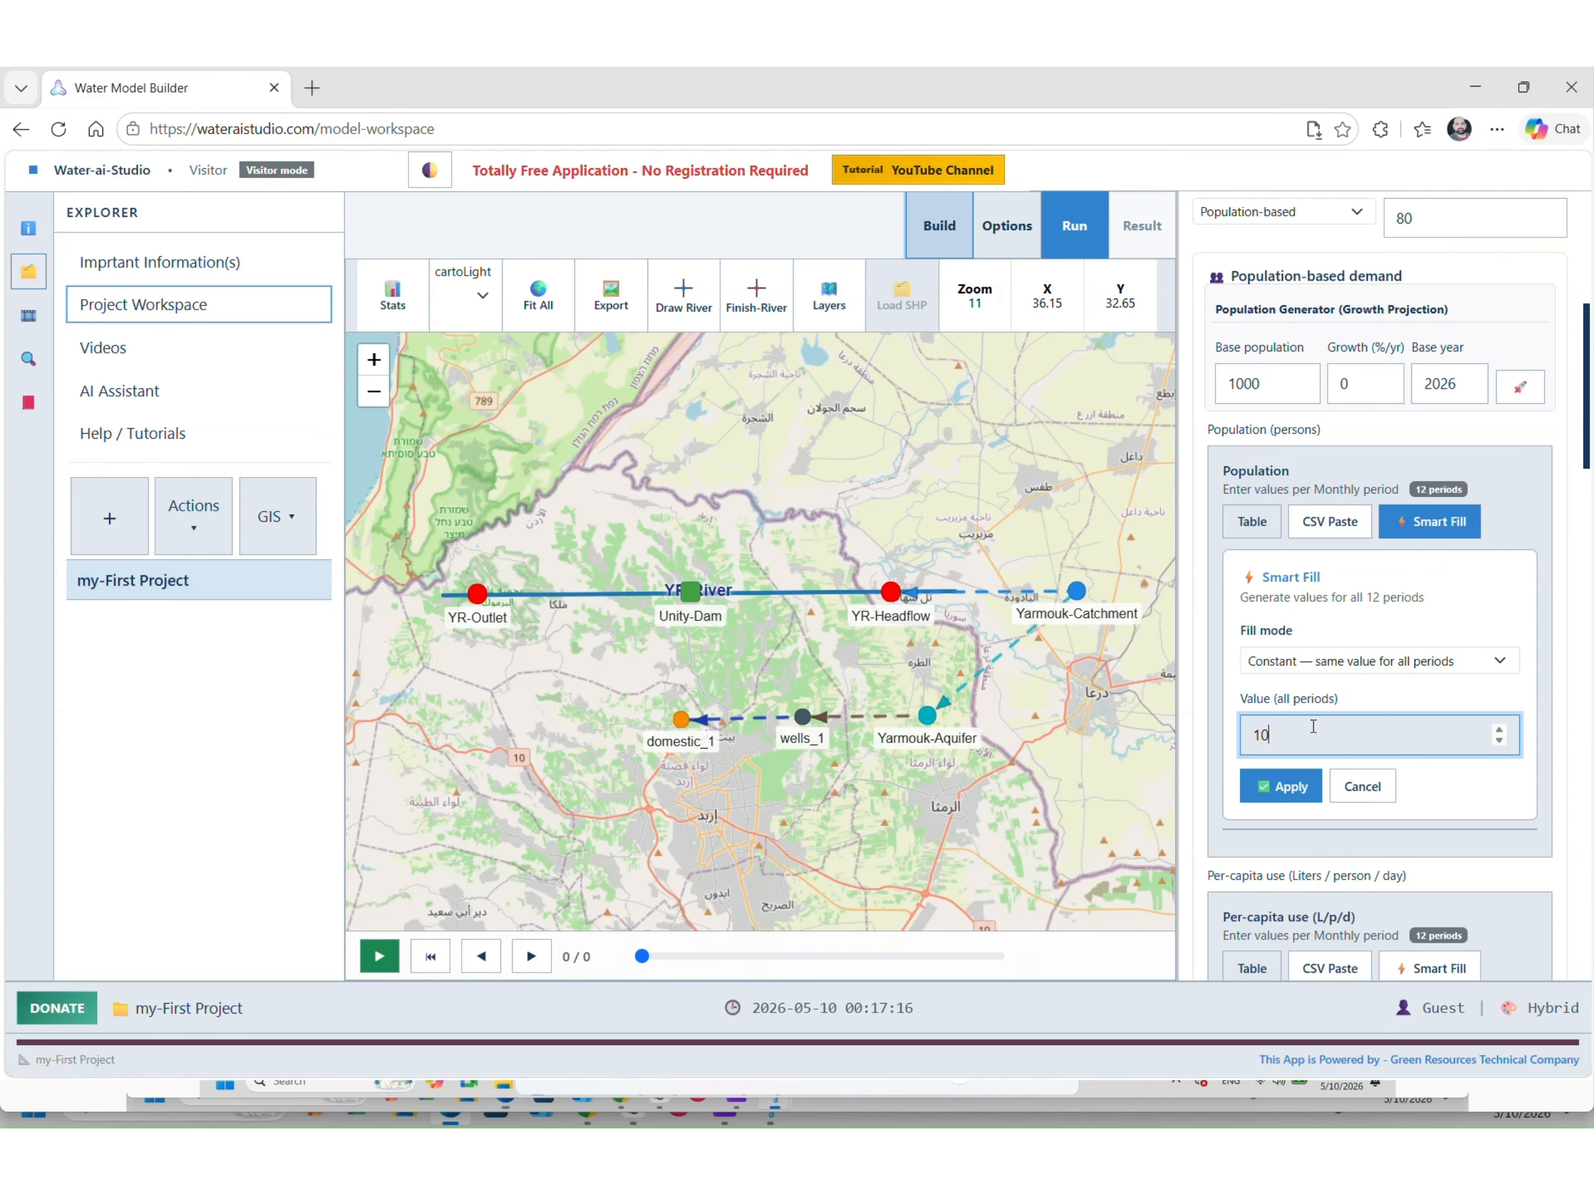
{"action": "type", "text": "000"}
{"action": "left_click", "coordinate": [1301, 769]}
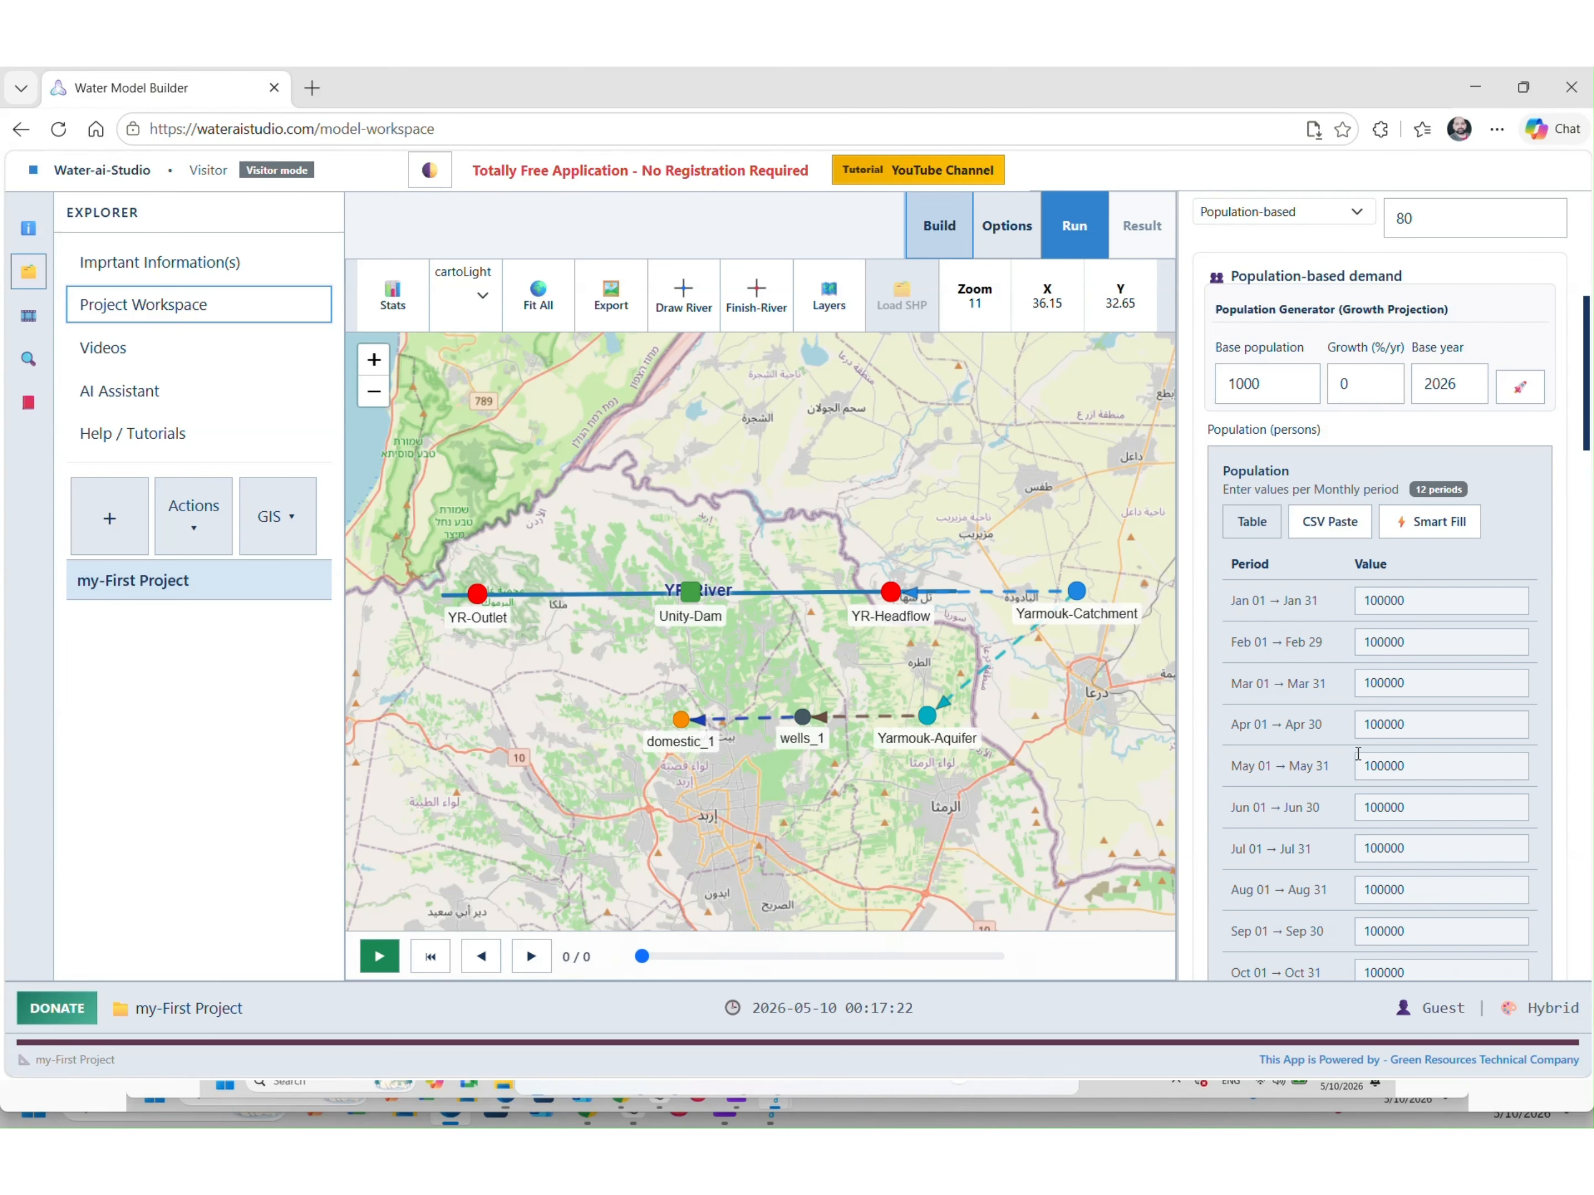
Smart Fill the per-capita use with 120 L/p/d for every month
{"action": "scroll", "coordinate": [1372, 727], "scroll_direction": "down", "scroll_amount": 5}
{"action": "scroll", "coordinate": [1372, 727], "scroll_direction": "down", "scroll_amount": 3}
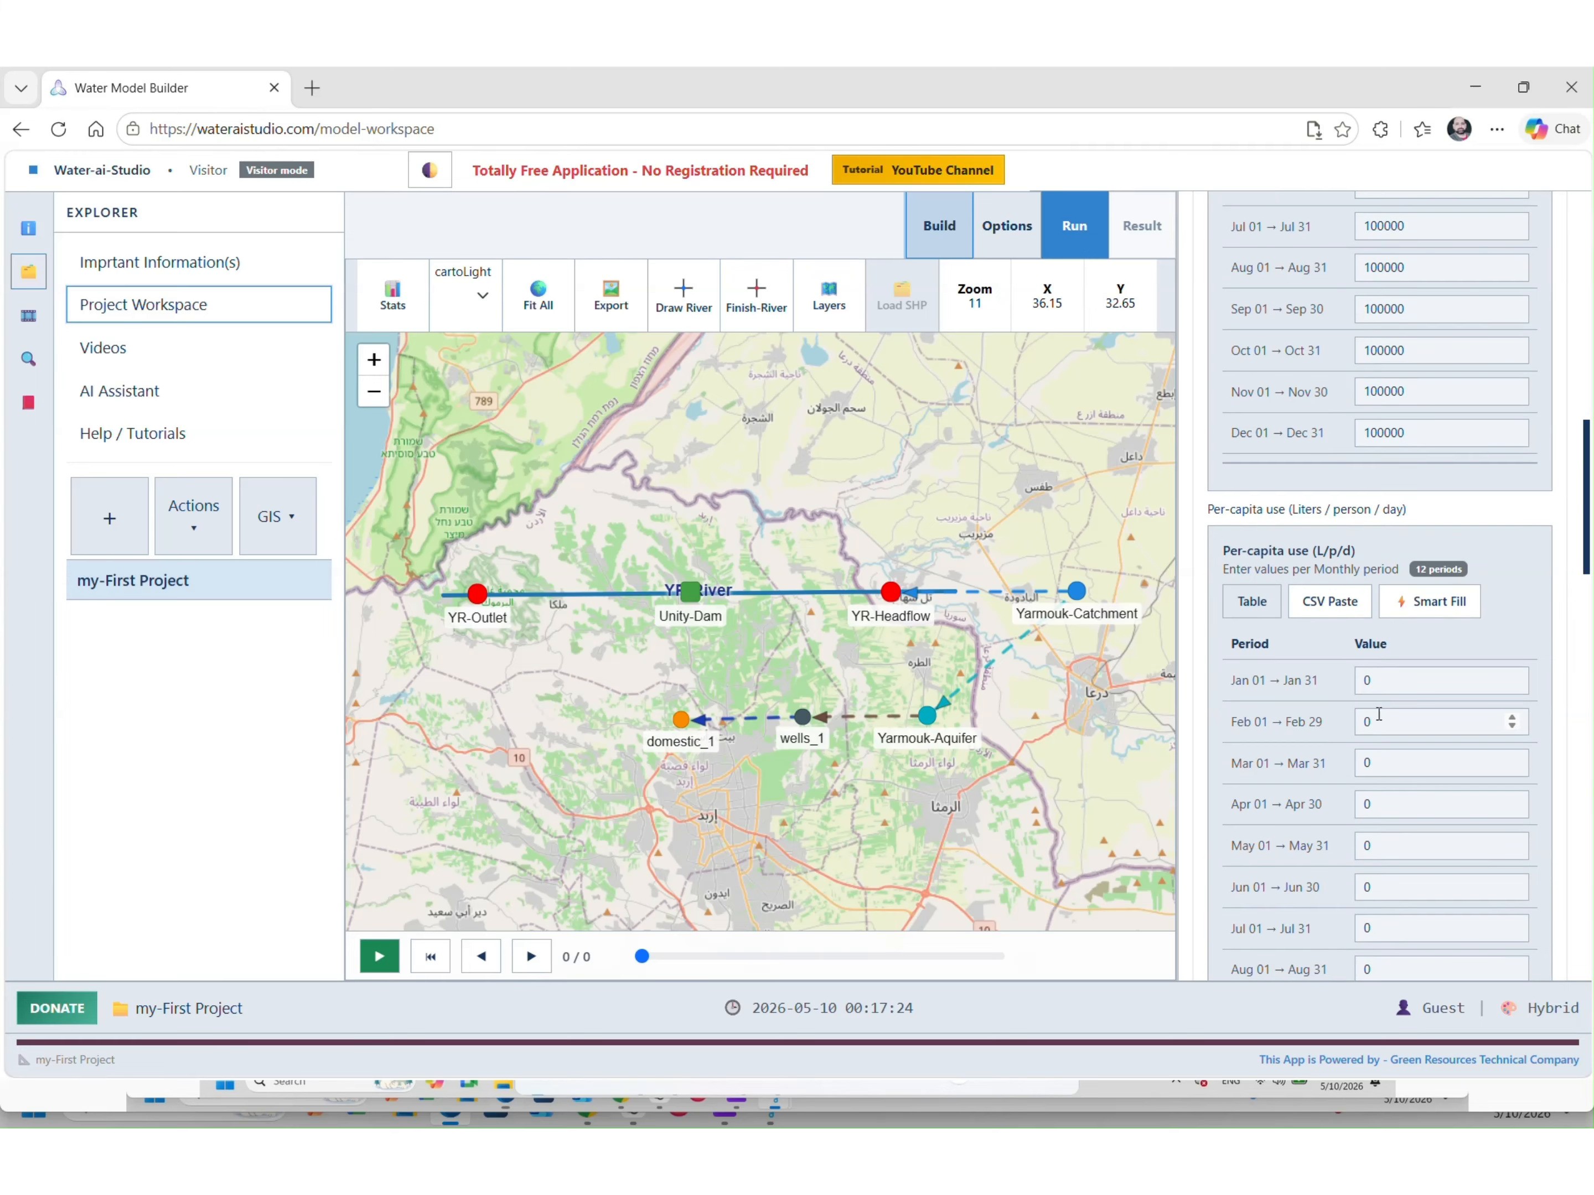
{"action": "left_click", "coordinate": [1385, 602]}
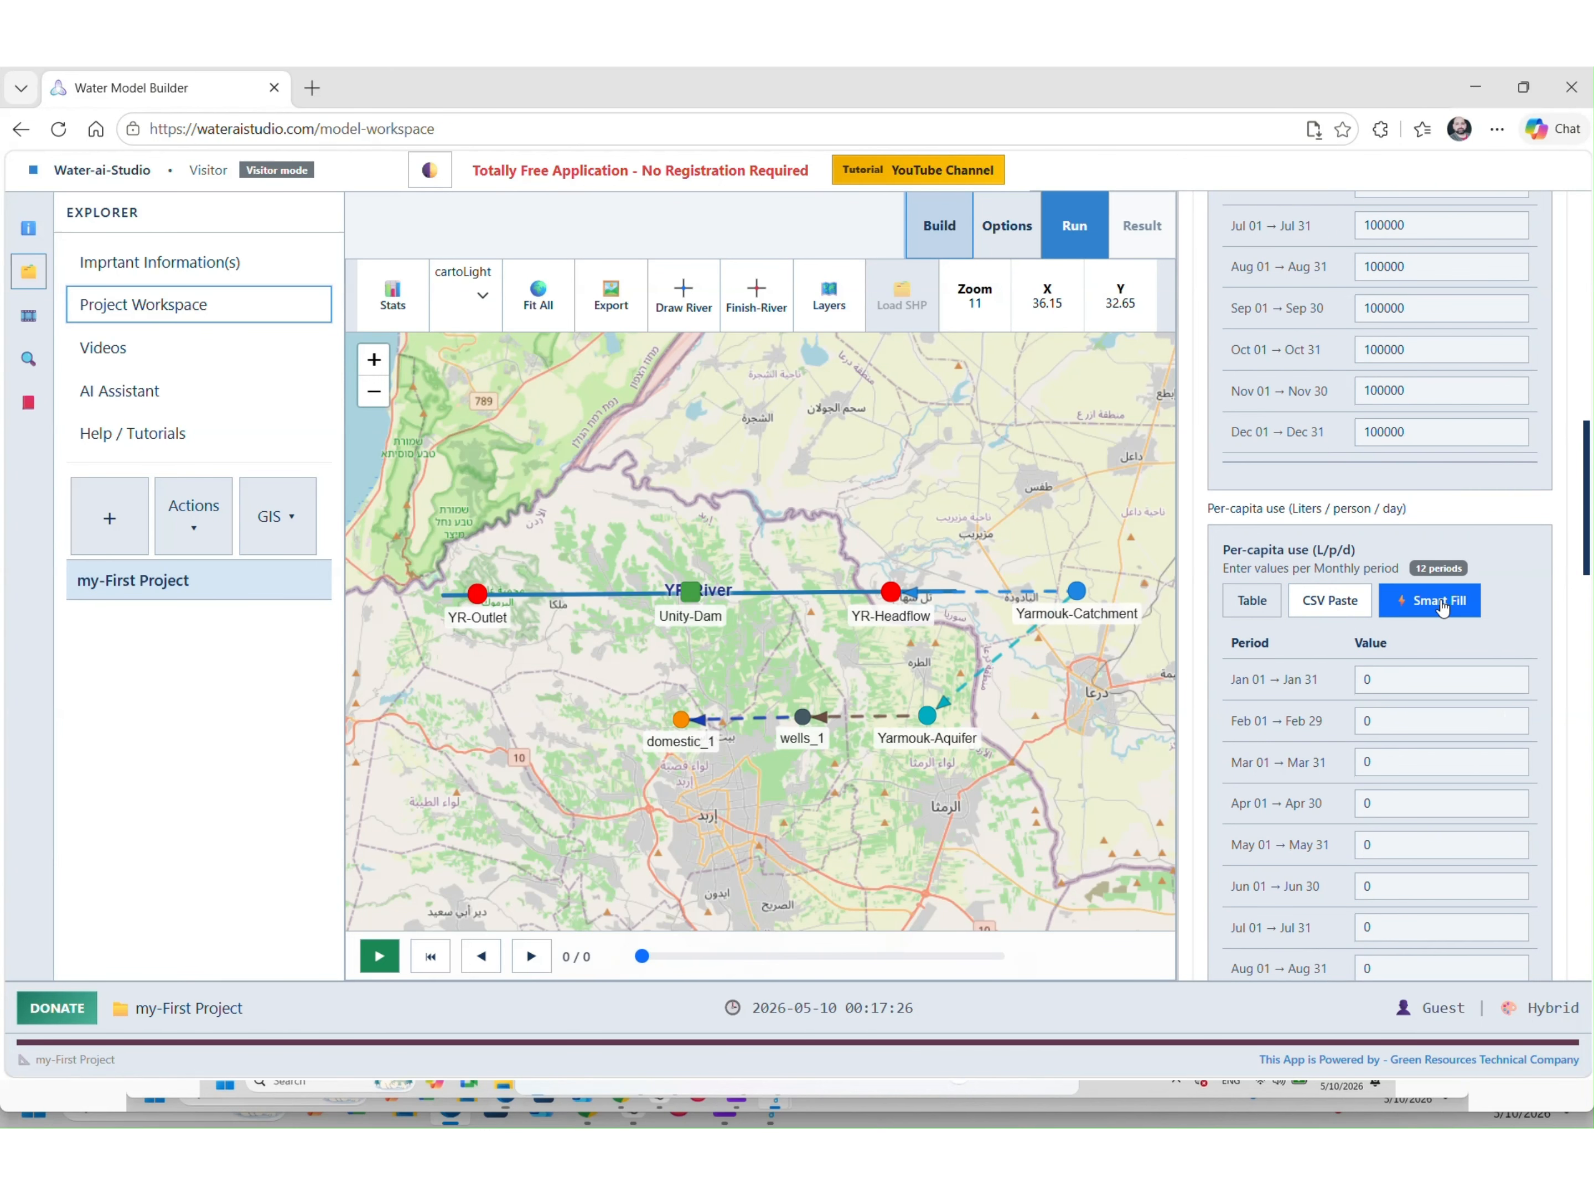
{"action": "left_click", "coordinate": [1320, 831]}
{"action": "double_click", "coordinate": [1319, 812]}
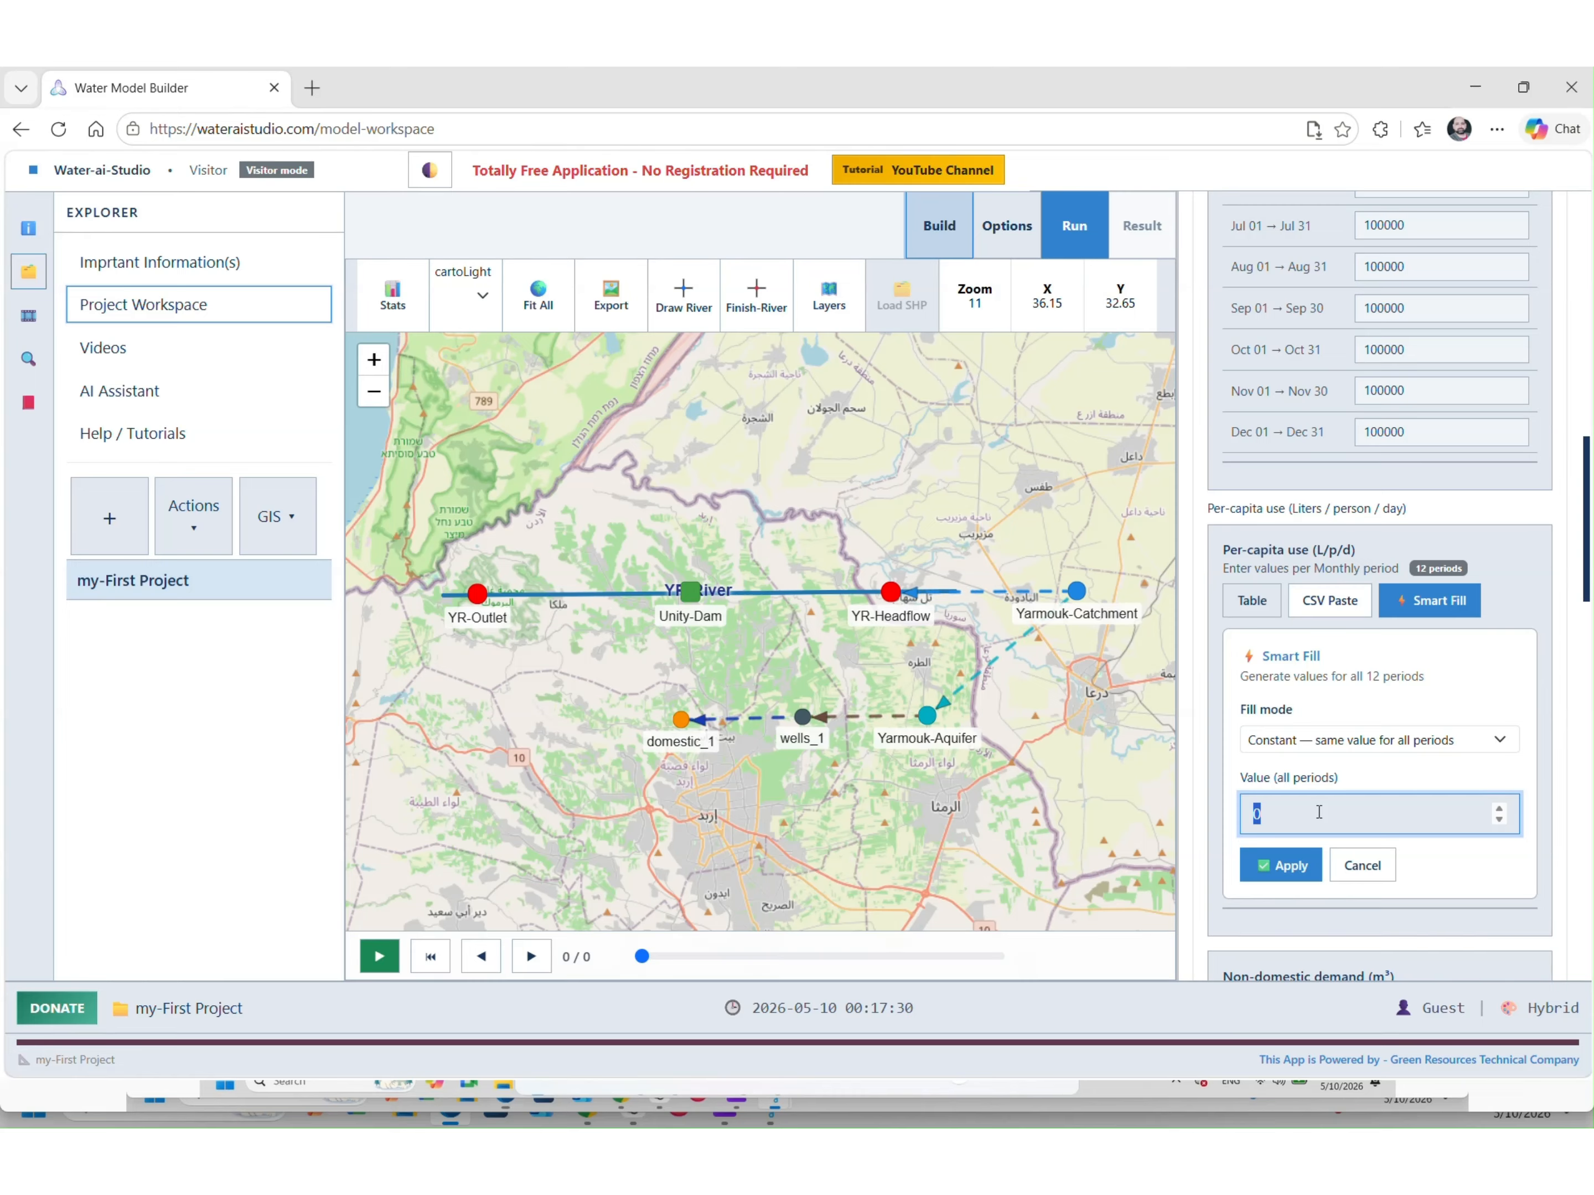
{"action": "type", "text": "120"}
{"action": "left_click", "coordinate": [1287, 866]}
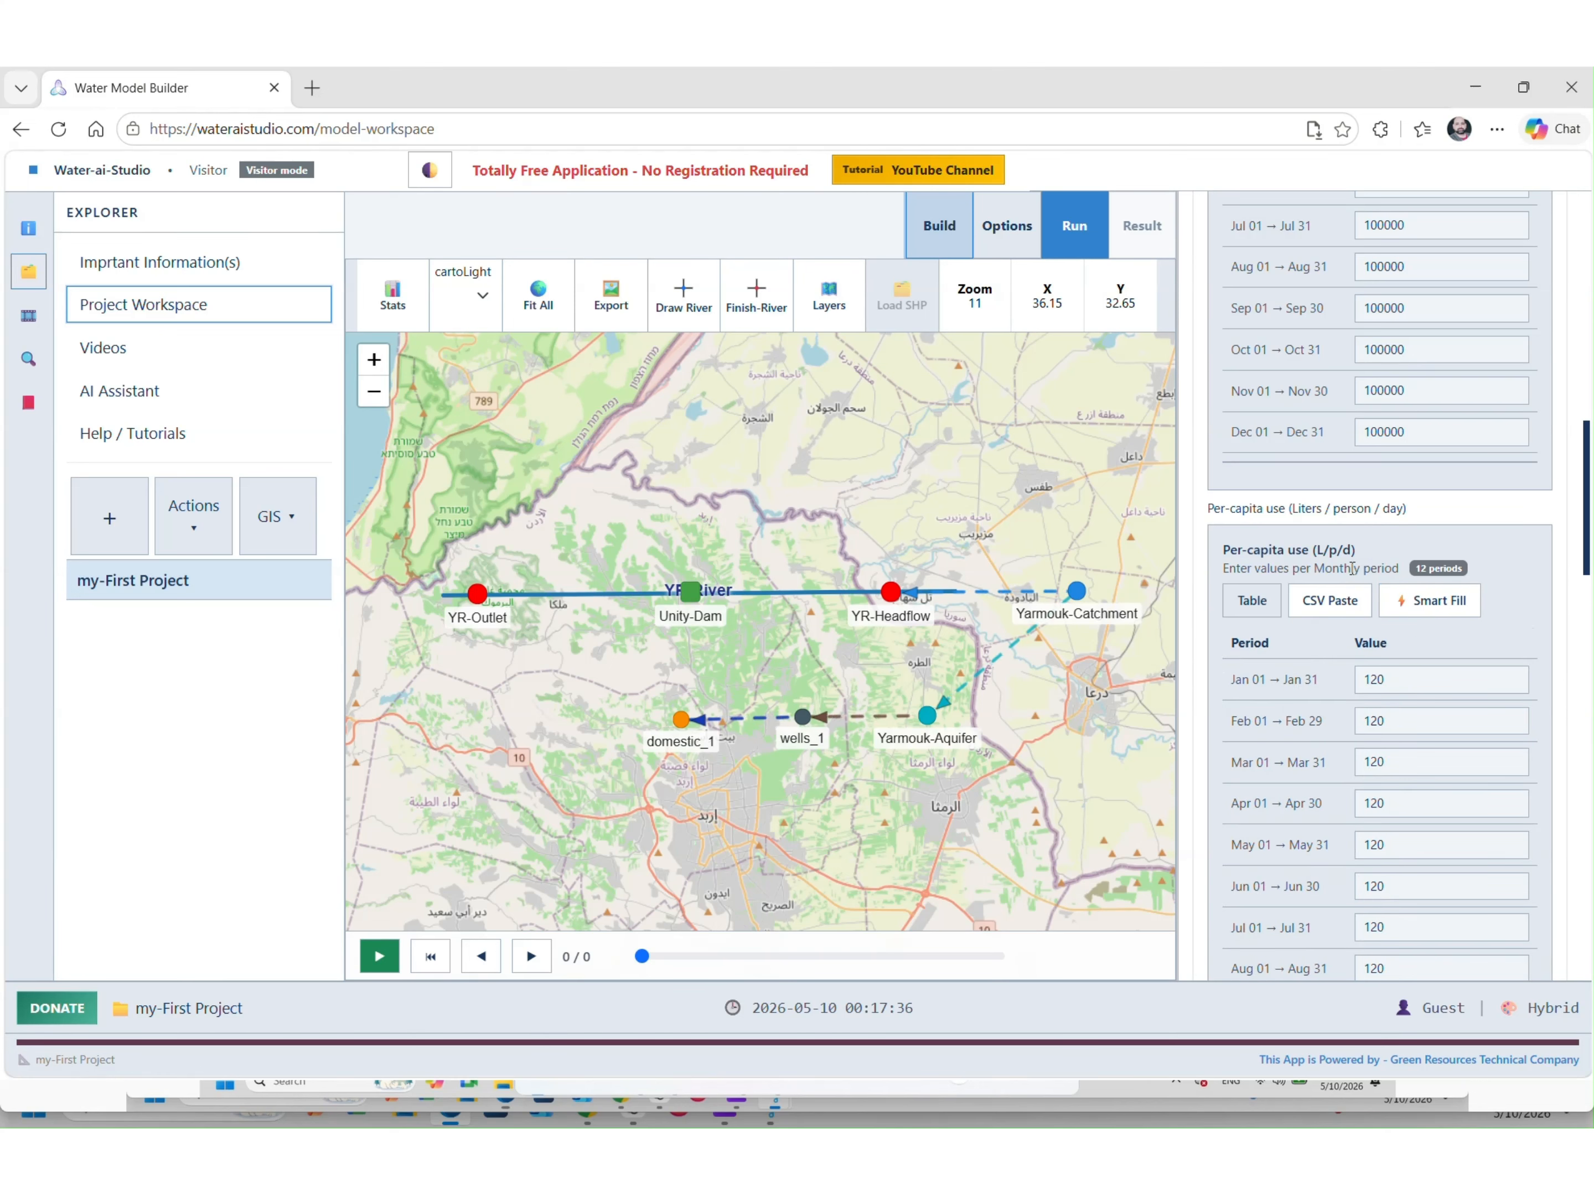
Smart Fill domestic_1's seasonal demand multiplier with 1 across all 12 months
{"action": "scroll", "coordinate": [1360, 694], "scroll_direction": "down", "scroll_amount": 10}
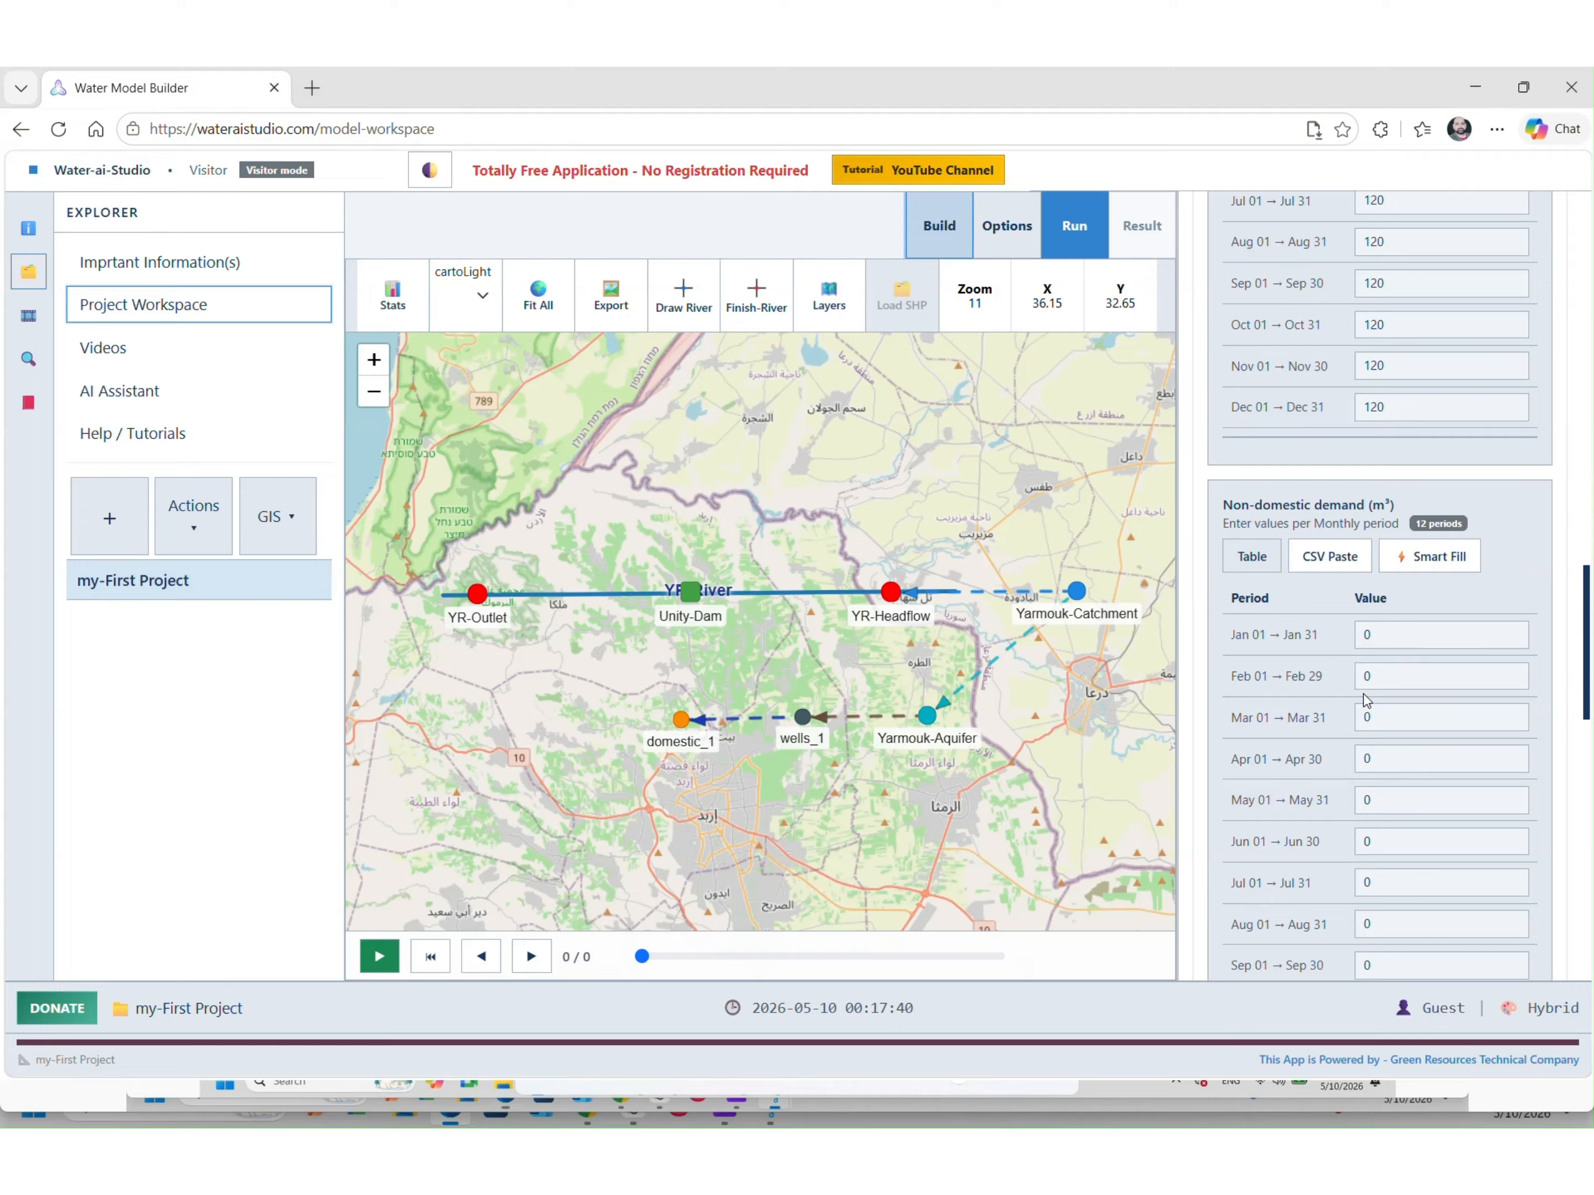
{"action": "scroll", "coordinate": [1352, 705], "scroll_direction": "down", "scroll_amount": 8}
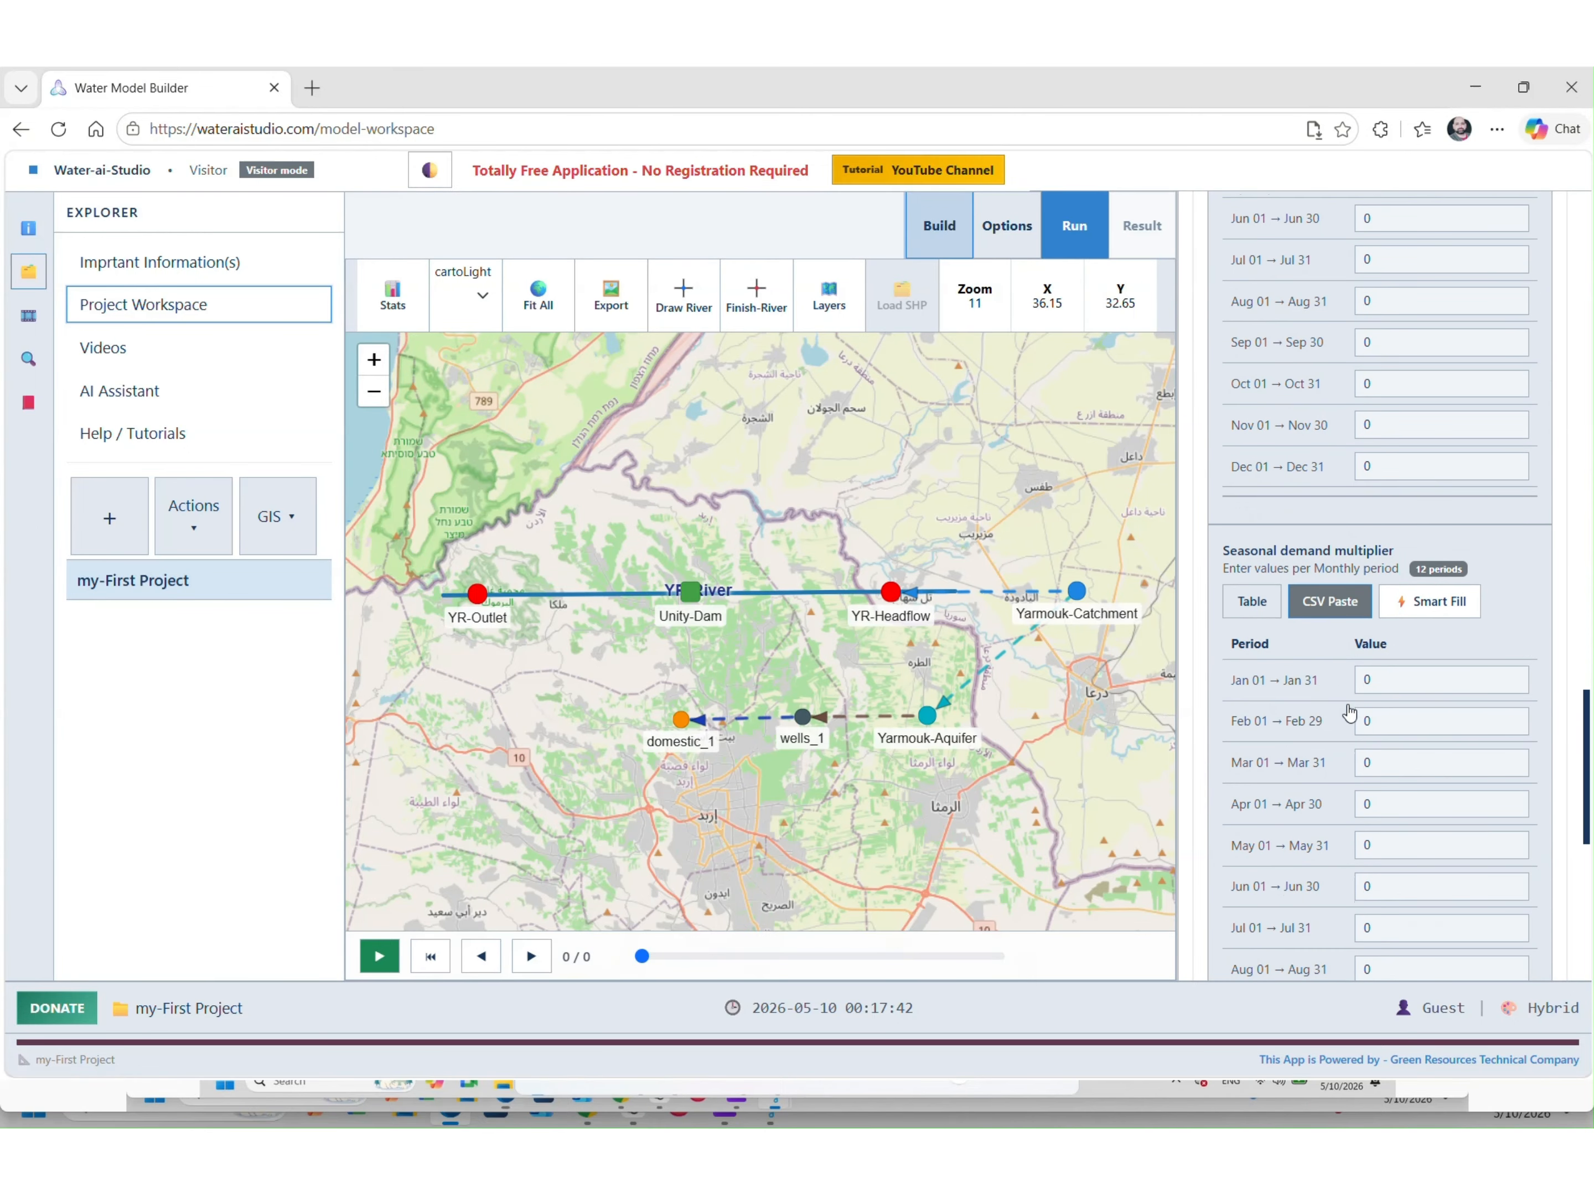
{"action": "left_click_drag", "start_coordinate": [1221, 550], "coordinate": [1416, 540]}
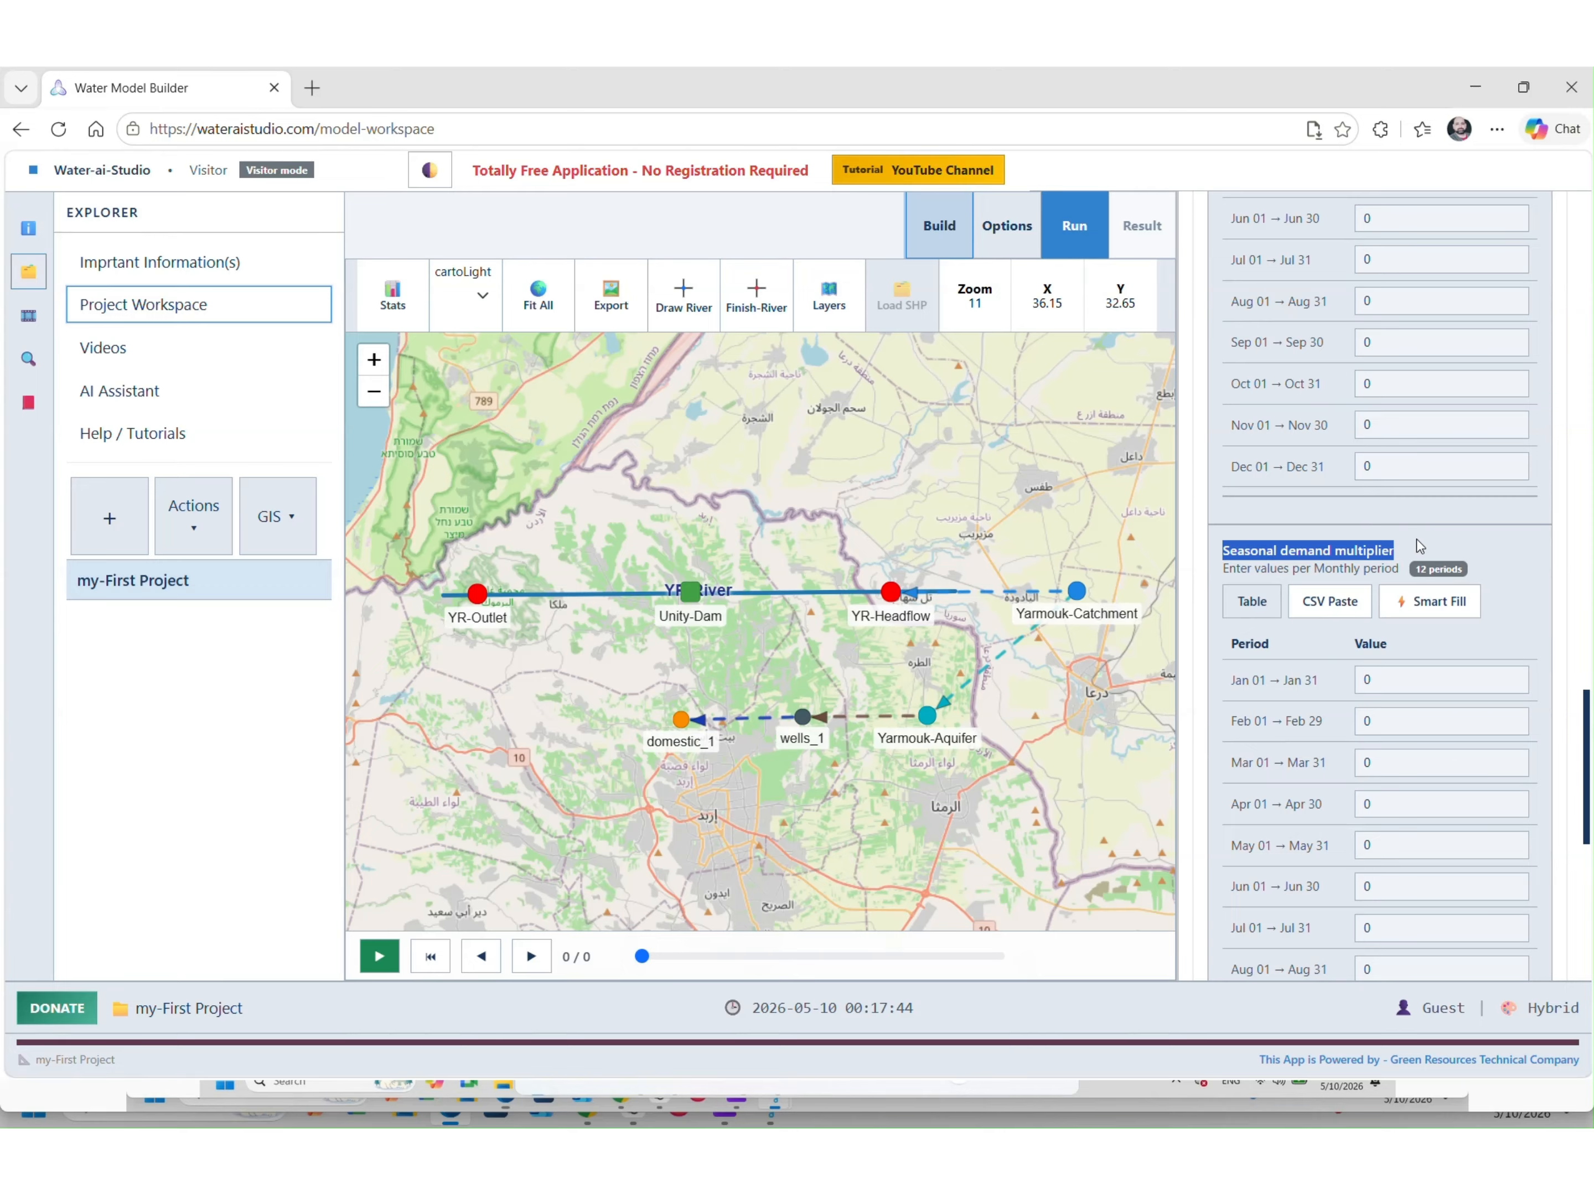
{"action": "left_click", "coordinate": [1431, 614]}
{"action": "left_click", "coordinate": [1284, 818]}
{"action": "double_click", "coordinate": [1284, 817]}
{"action": "type", "text": "1"}
{"action": "left_click", "coordinate": [1266, 866]}
{"action": "scroll", "coordinate": [1293, 808], "scroll_direction": "down", "scroll_amount": 2}
{"action": "scroll", "coordinate": [1293, 808], "scroll_direction": "down", "scroll_amount": 6}
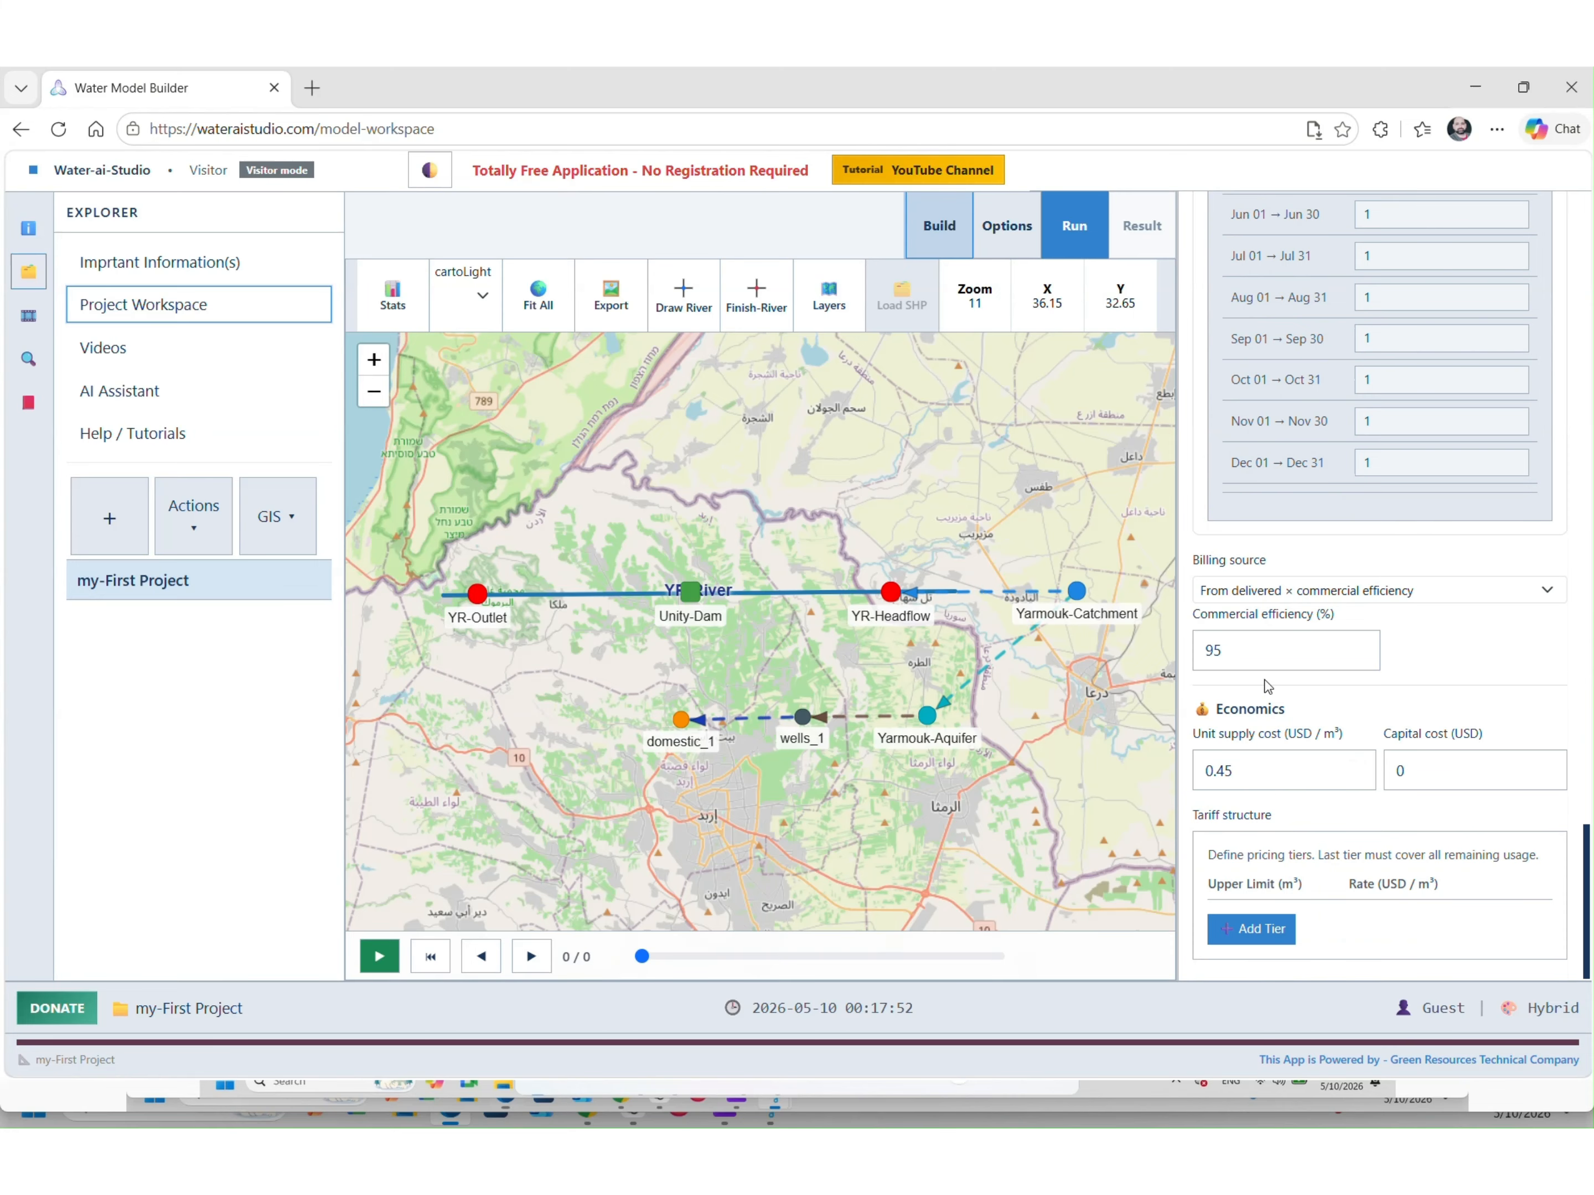
Change domestic_1's unit supply cost to 0.15 USD/m³
{"action": "left_click", "coordinate": [1259, 644]}
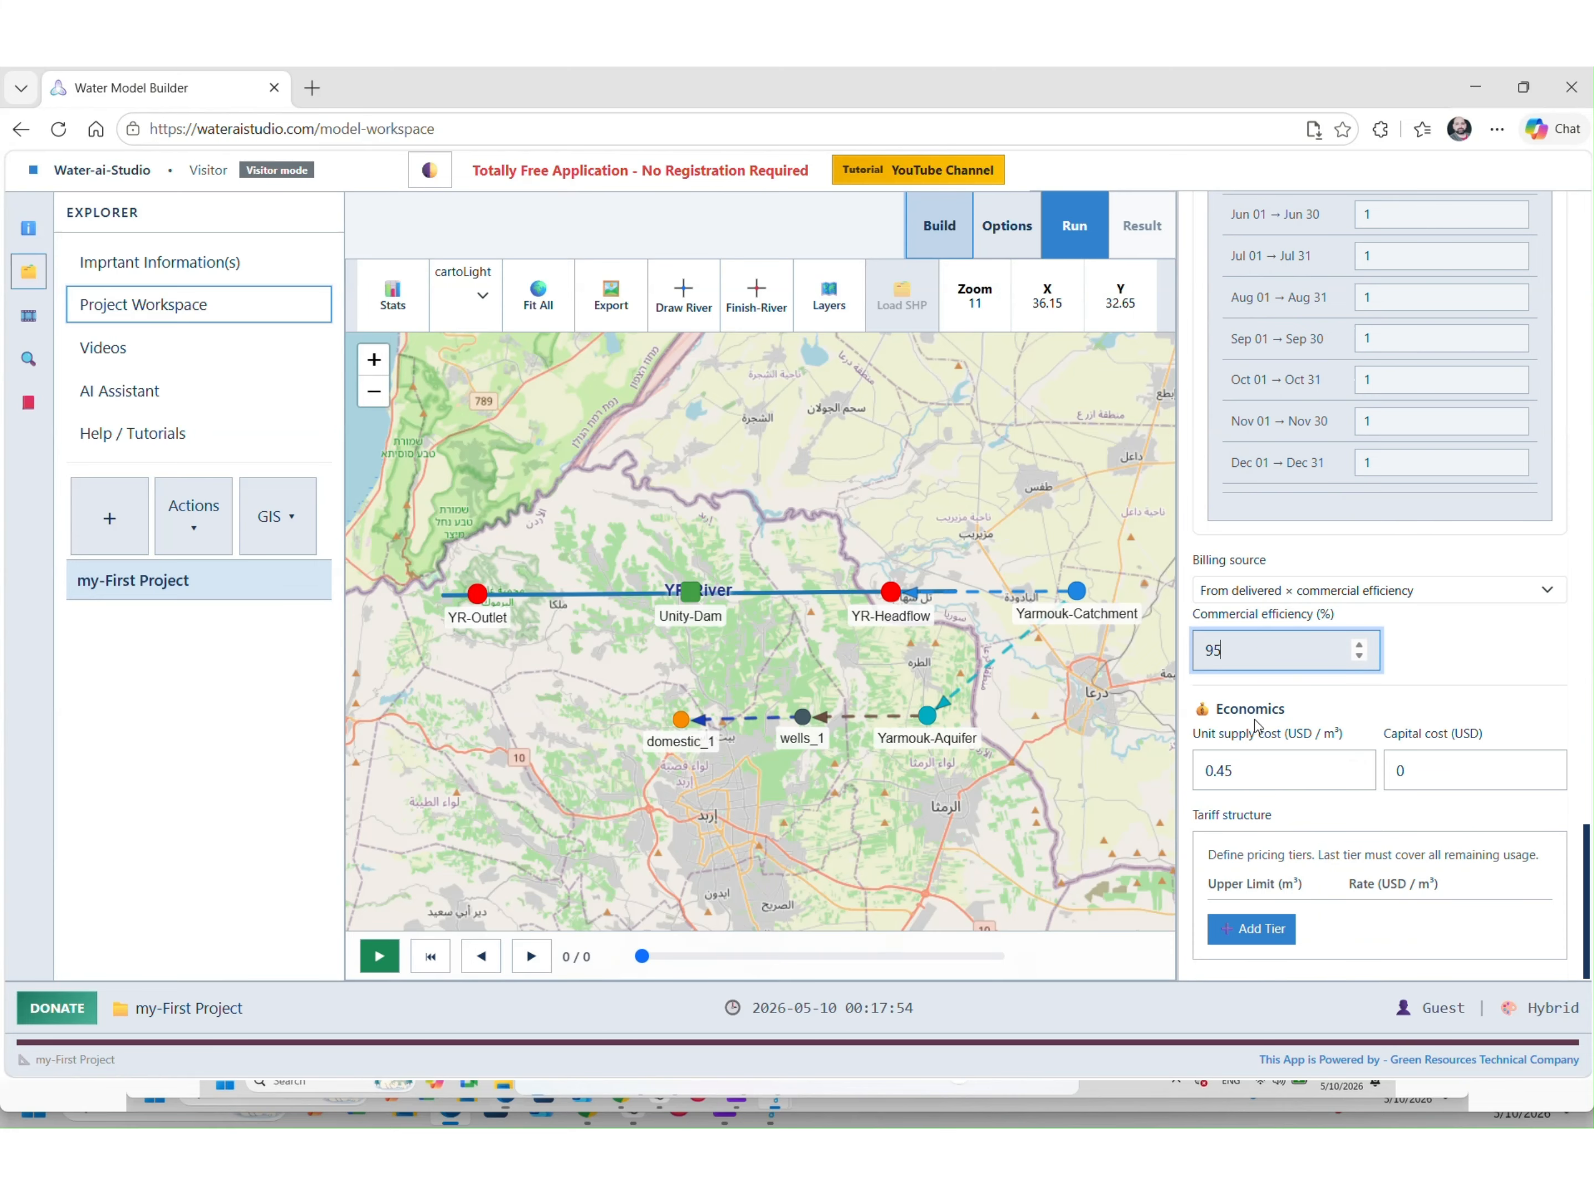
{"action": "left_click_drag", "start_coordinate": [1252, 767], "coordinate": [1219, 769]}
{"action": "type", "text": "44"}
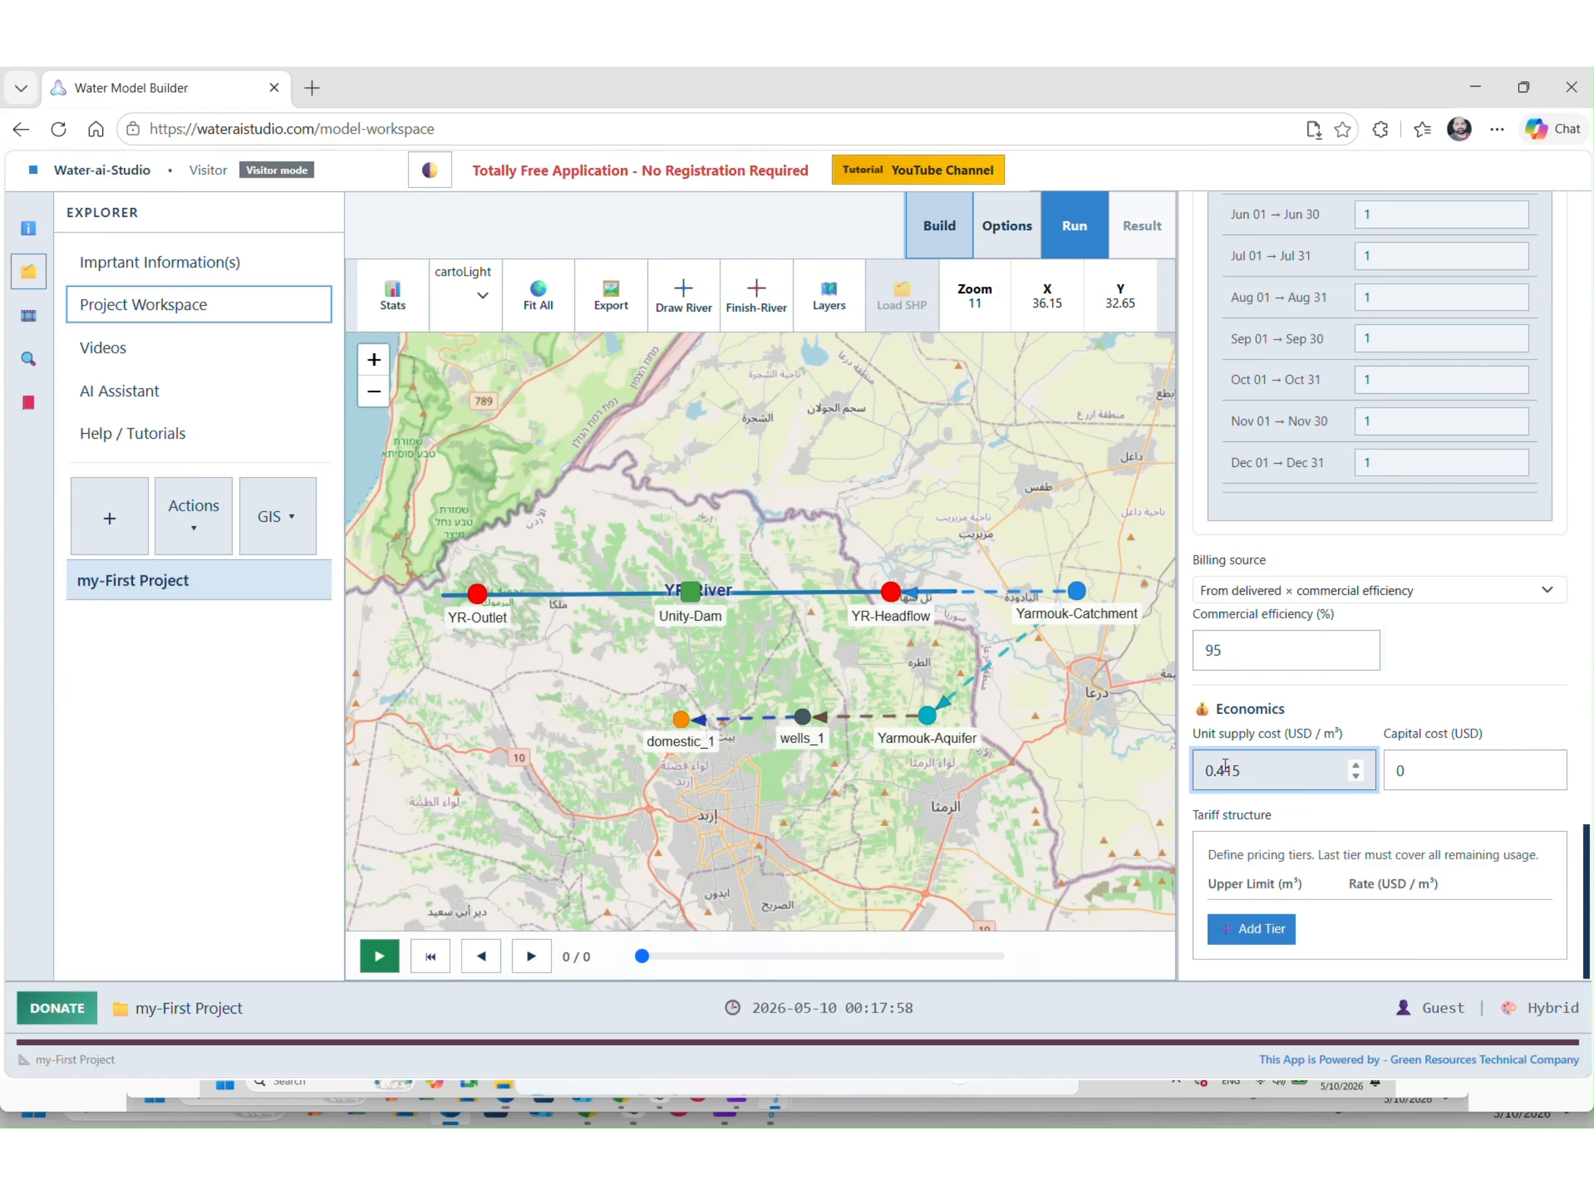
{"action": "key", "text": "BackSpace"}
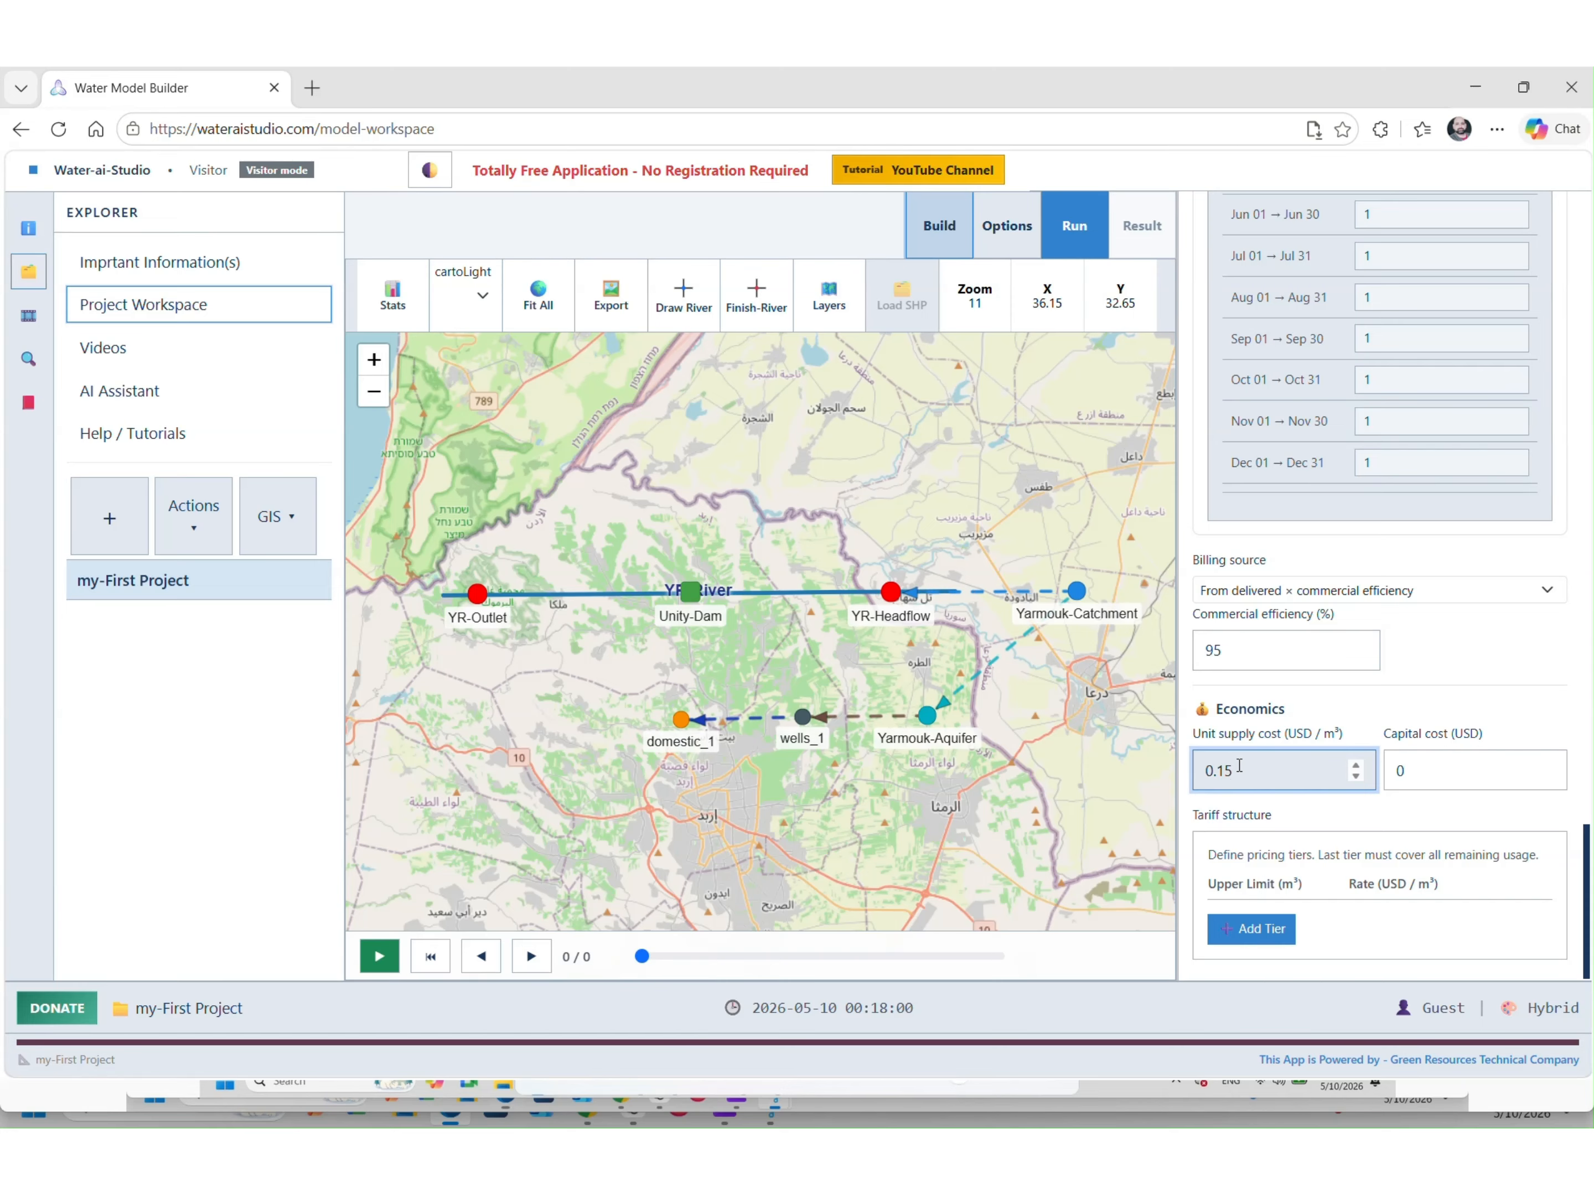
{"action": "left_click", "coordinate": [1297, 743]}
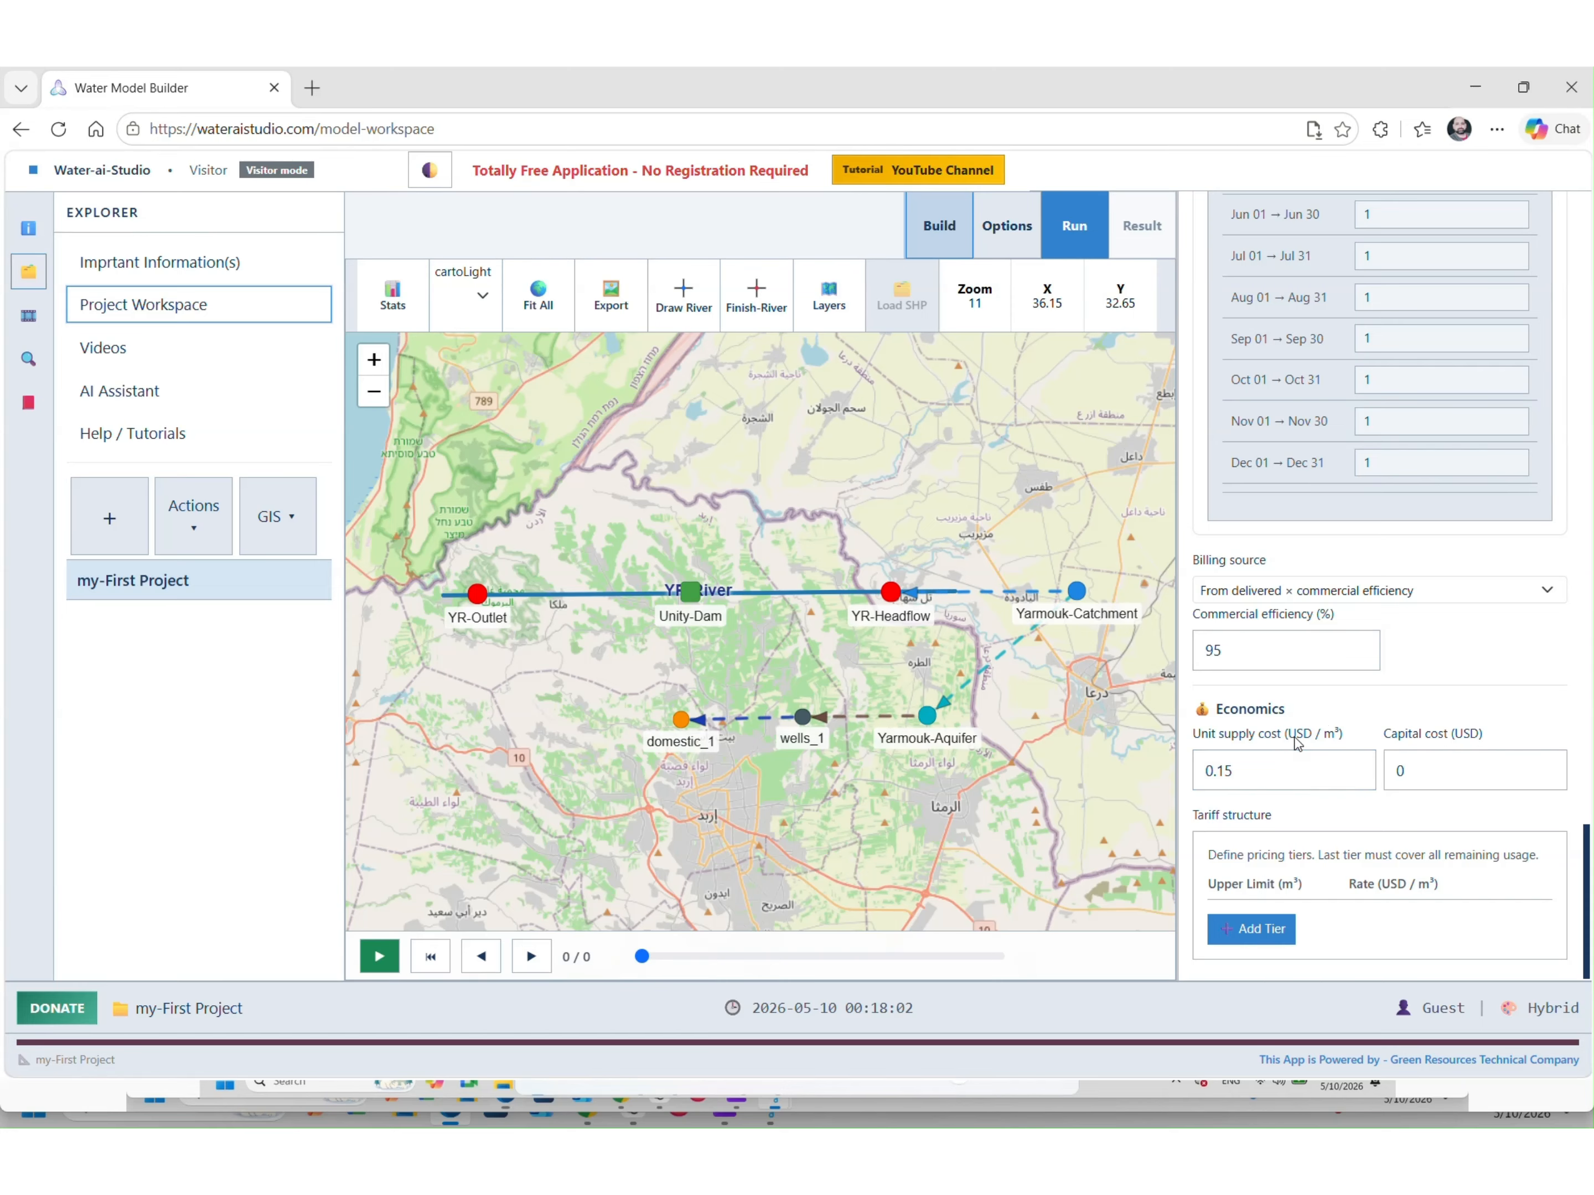
Enter a capital cost of 200000 USD for domestic_1
{"action": "double_click", "coordinate": [1422, 768]}
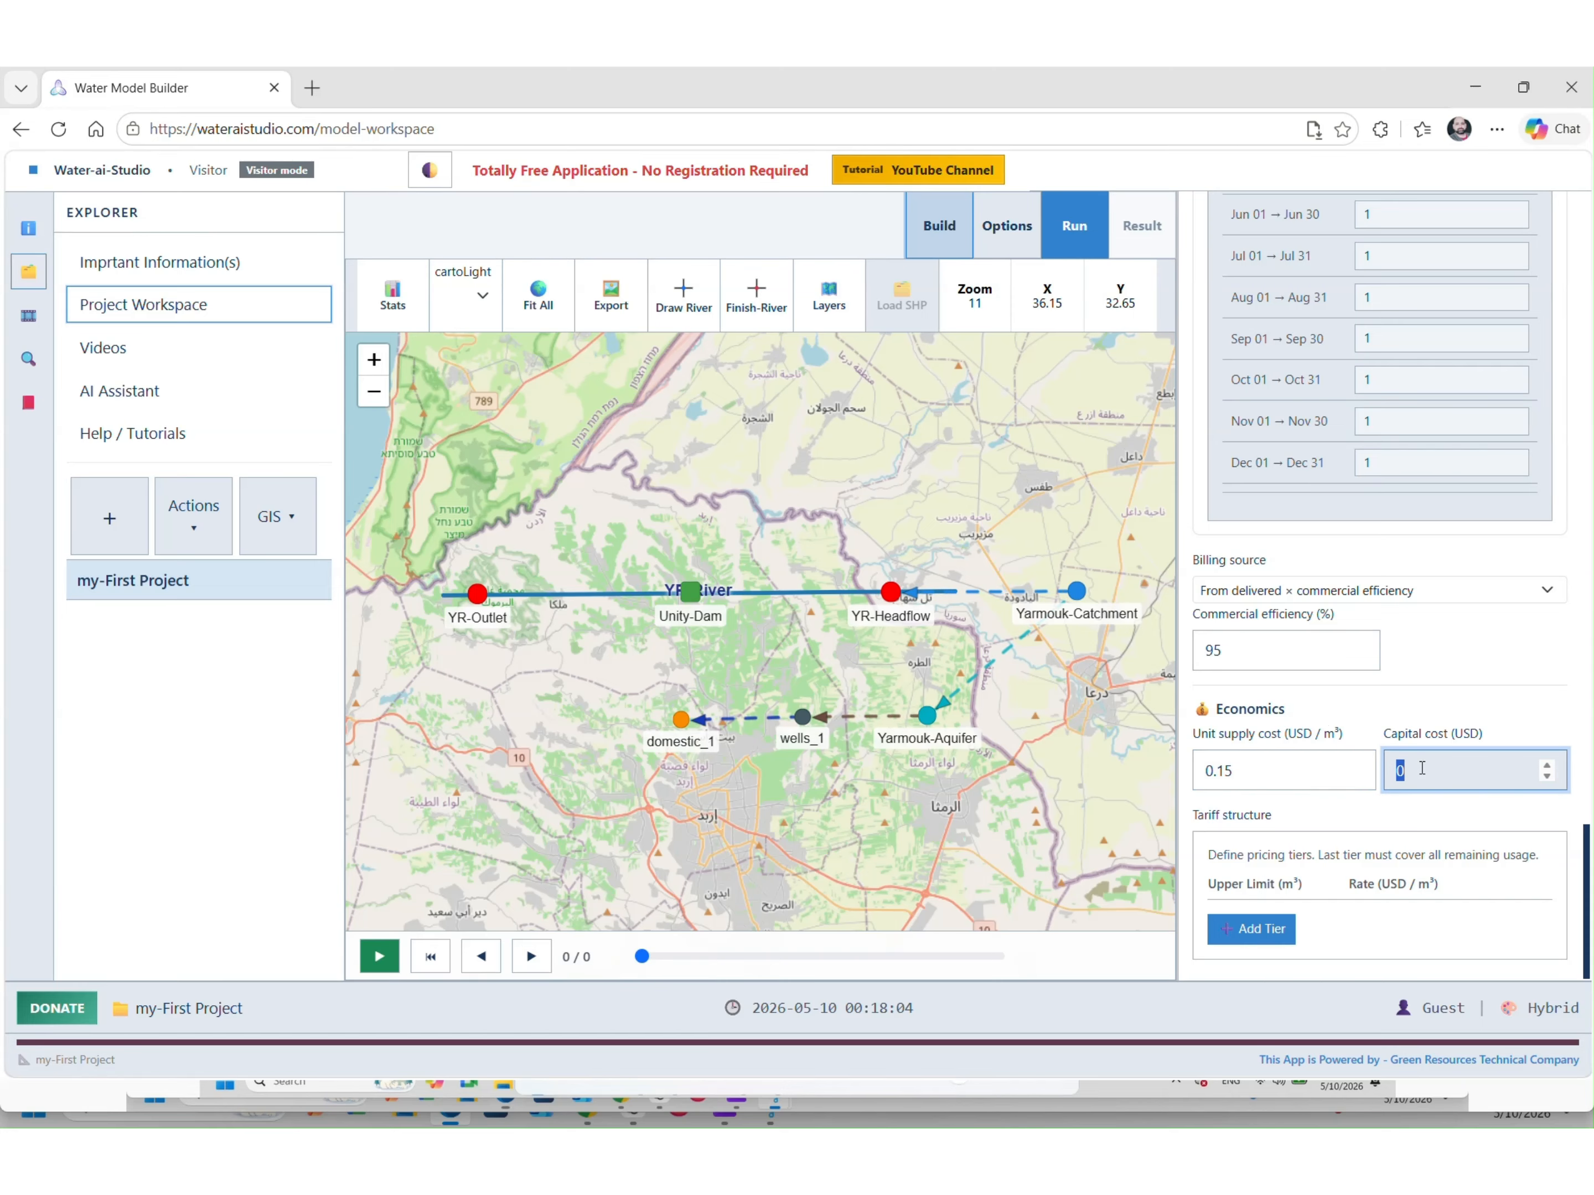
{"action": "type", "text": "200"}
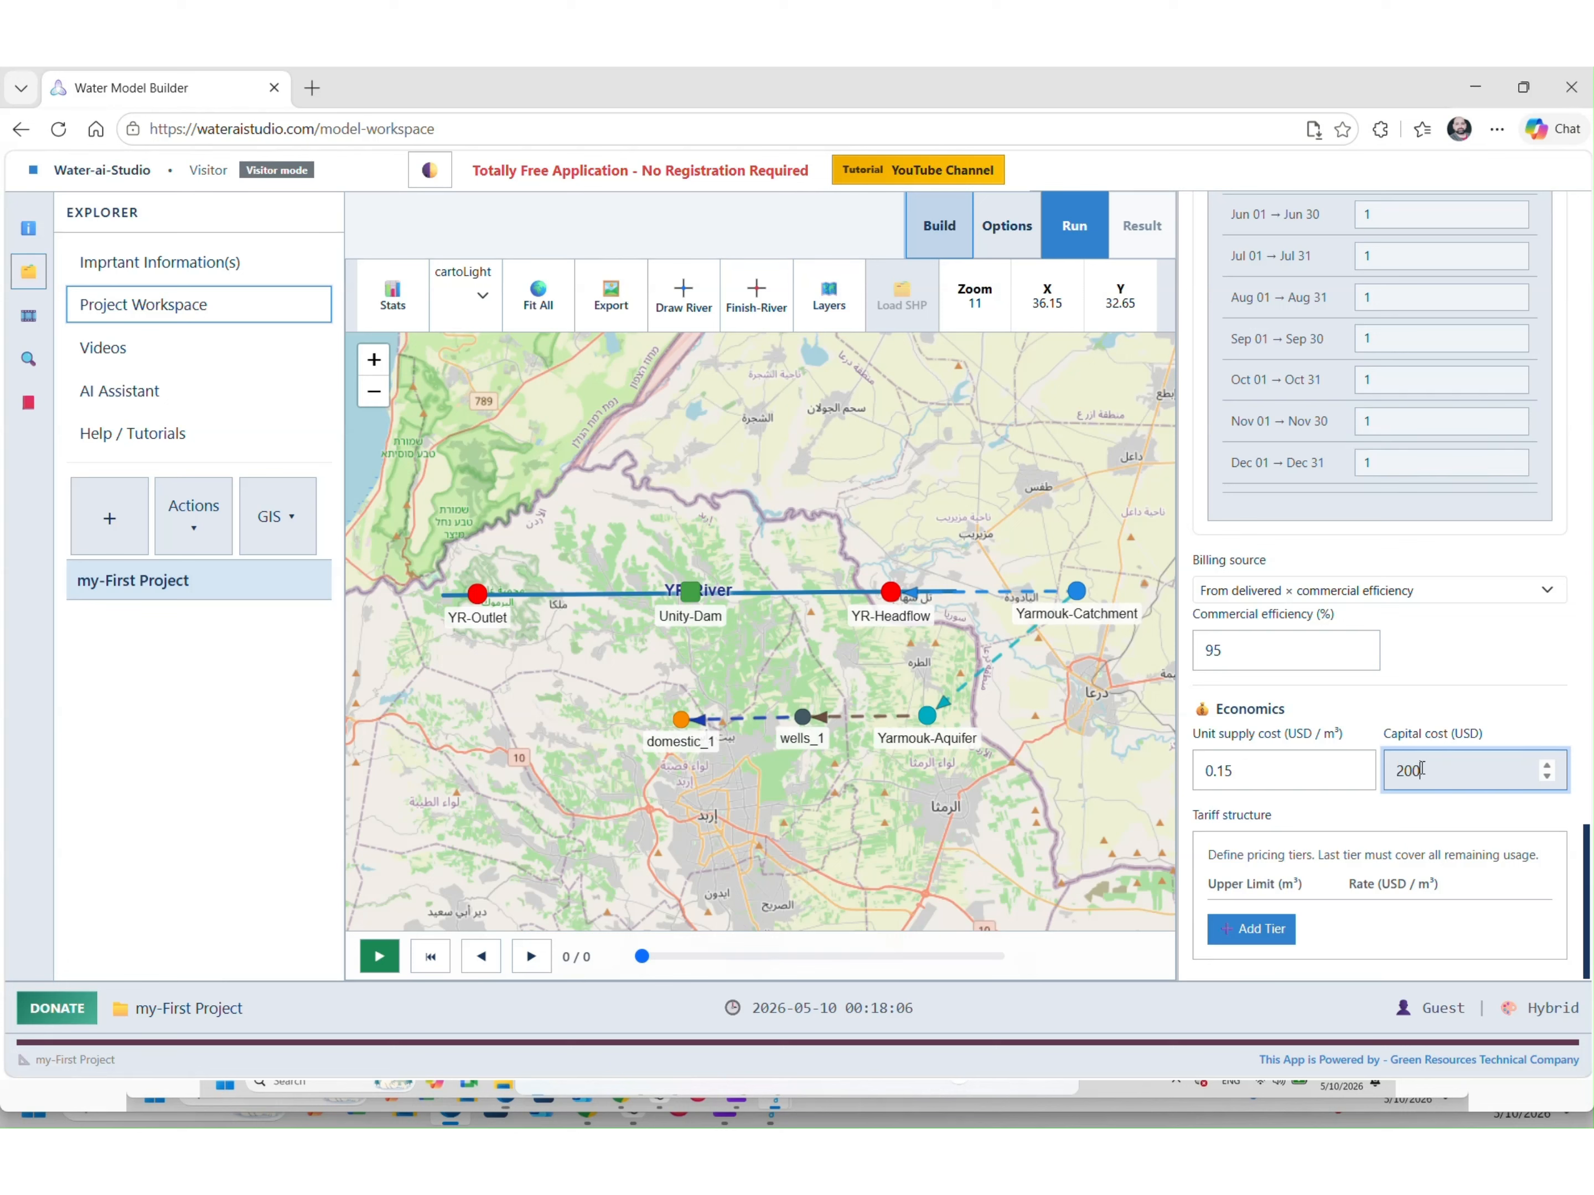
{"action": "type", "text": "000"}
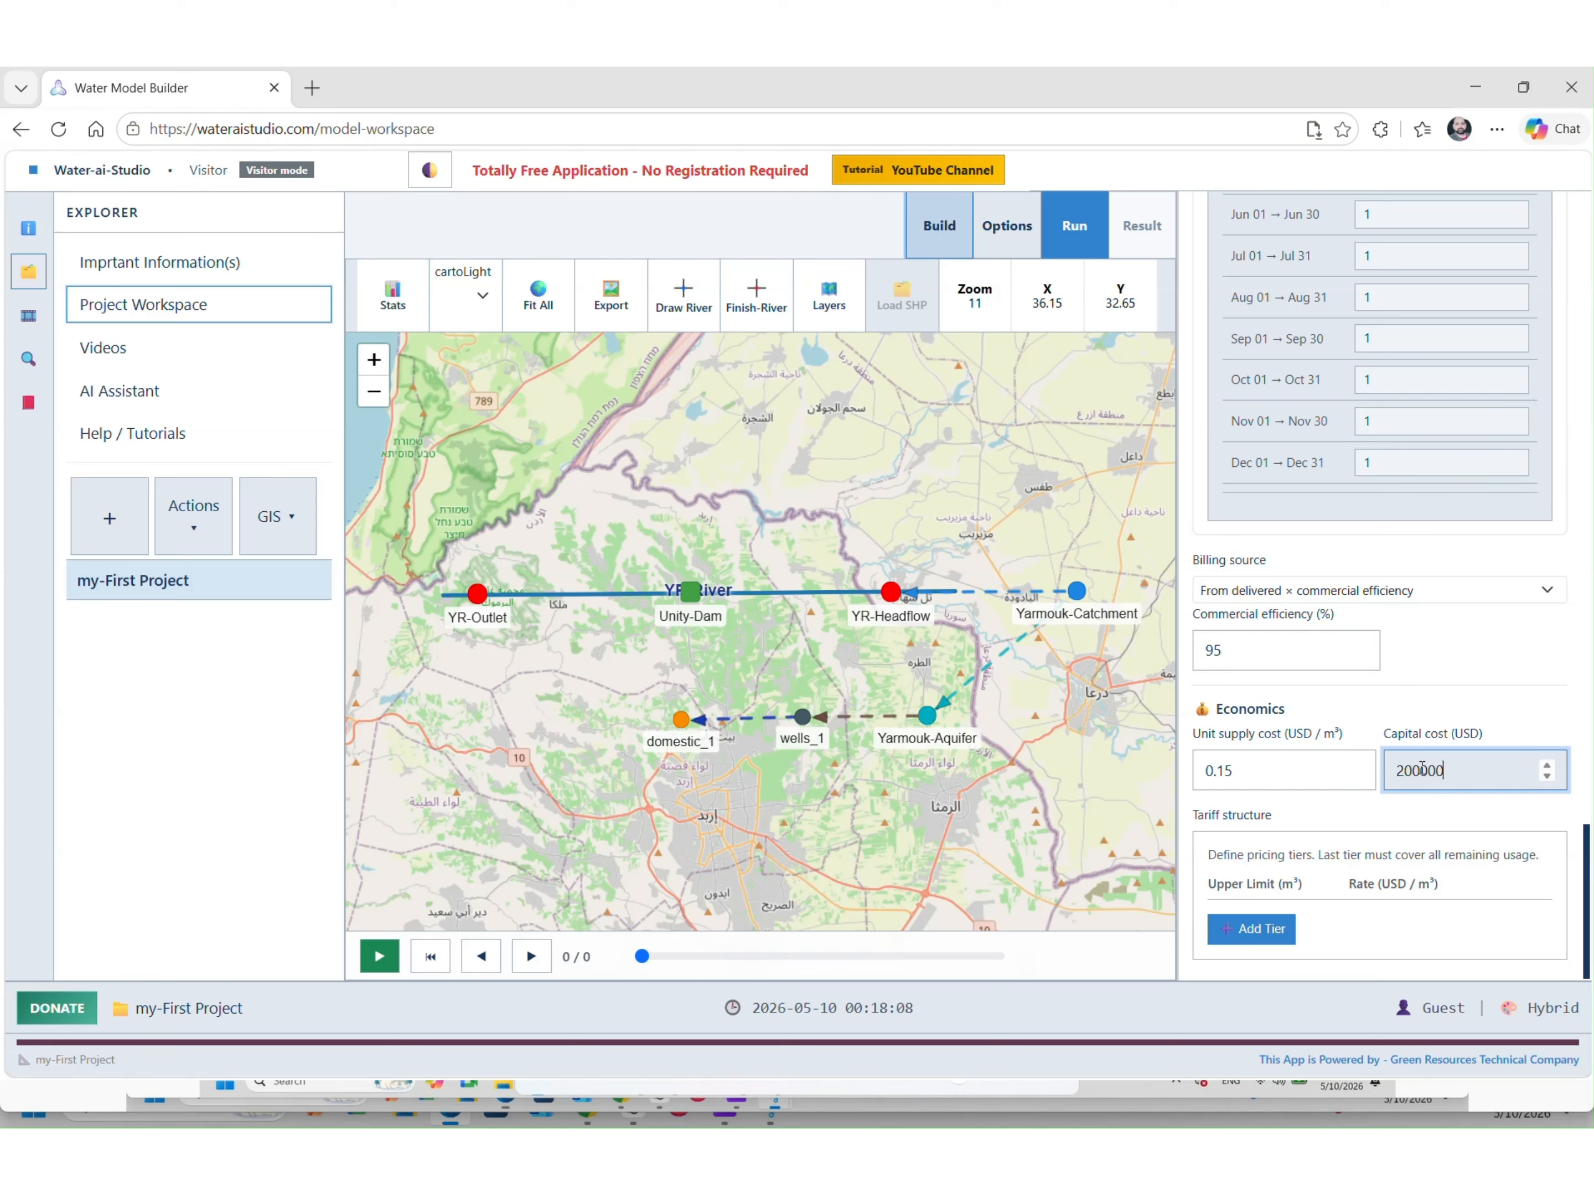
{"action": "left_click", "coordinate": [1426, 706]}
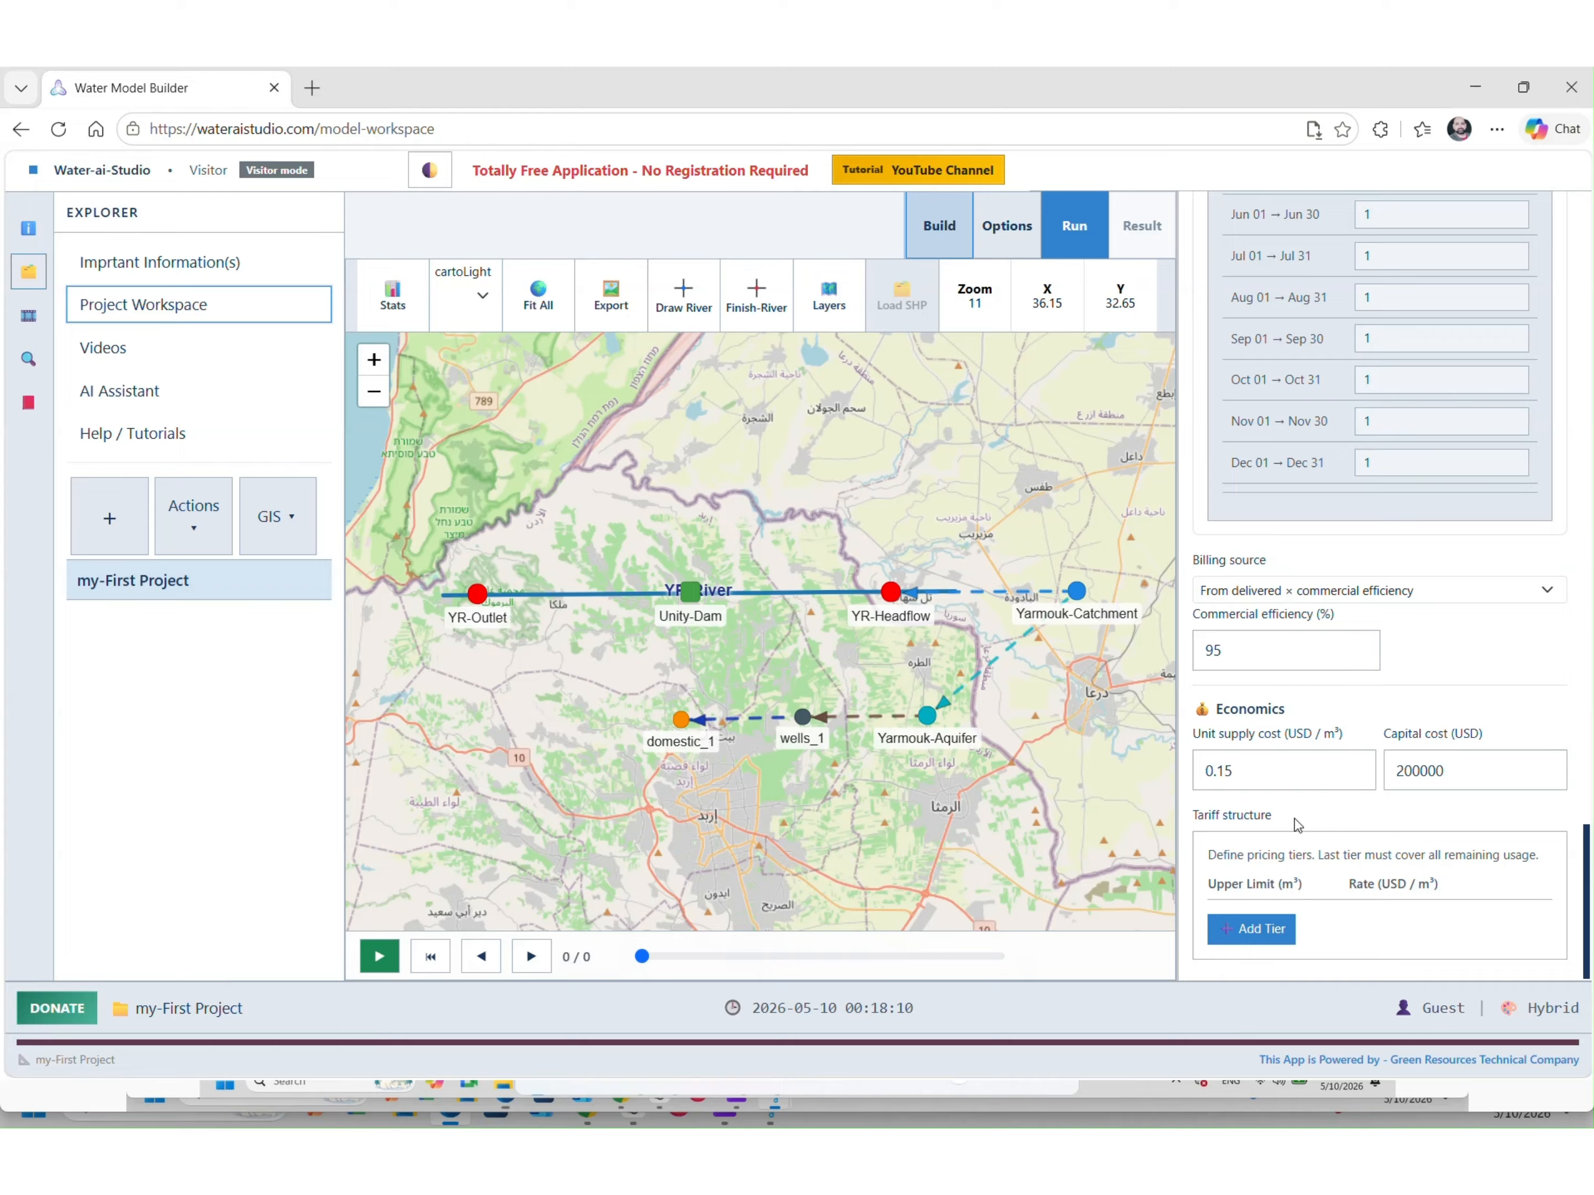
{"action": "left_click_drag", "start_coordinate": [1229, 816], "coordinate": [1191, 816]}
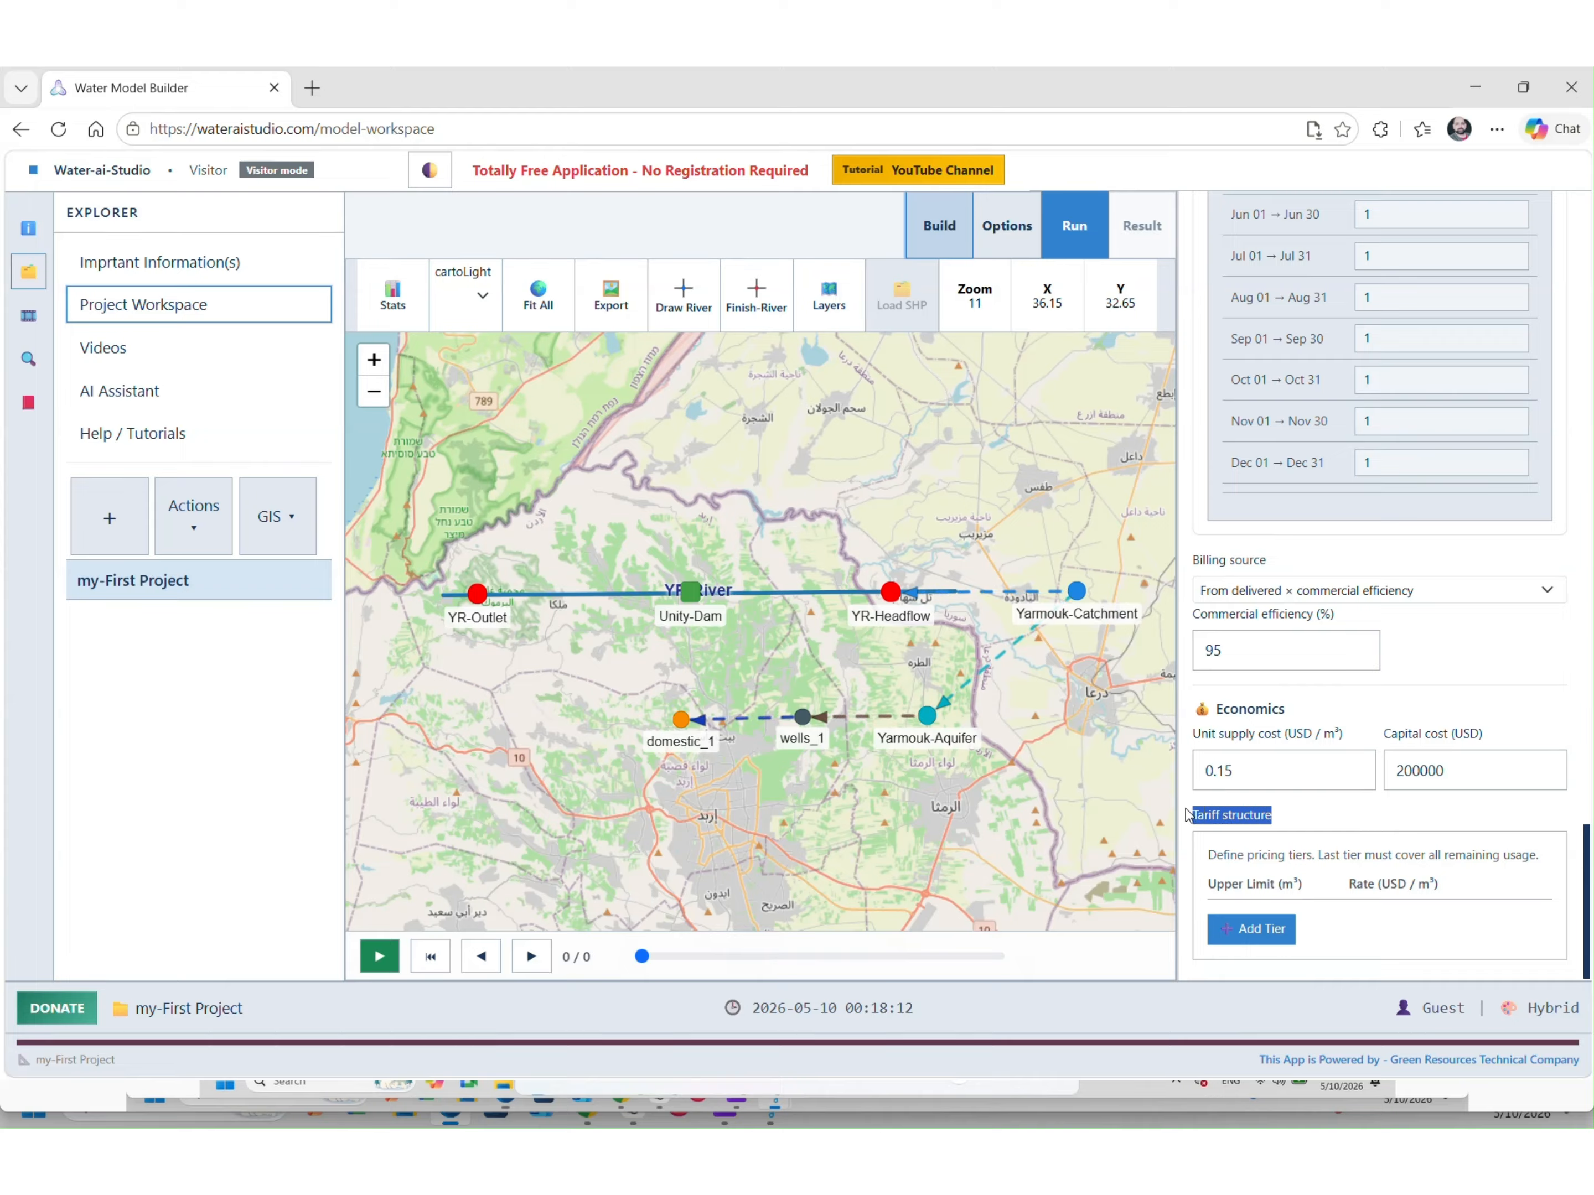
Add two pricing tiers to the node's tariff, with the first tier's upper limit at 1000000 m³
{"action": "left_click", "coordinate": [1315, 831]}
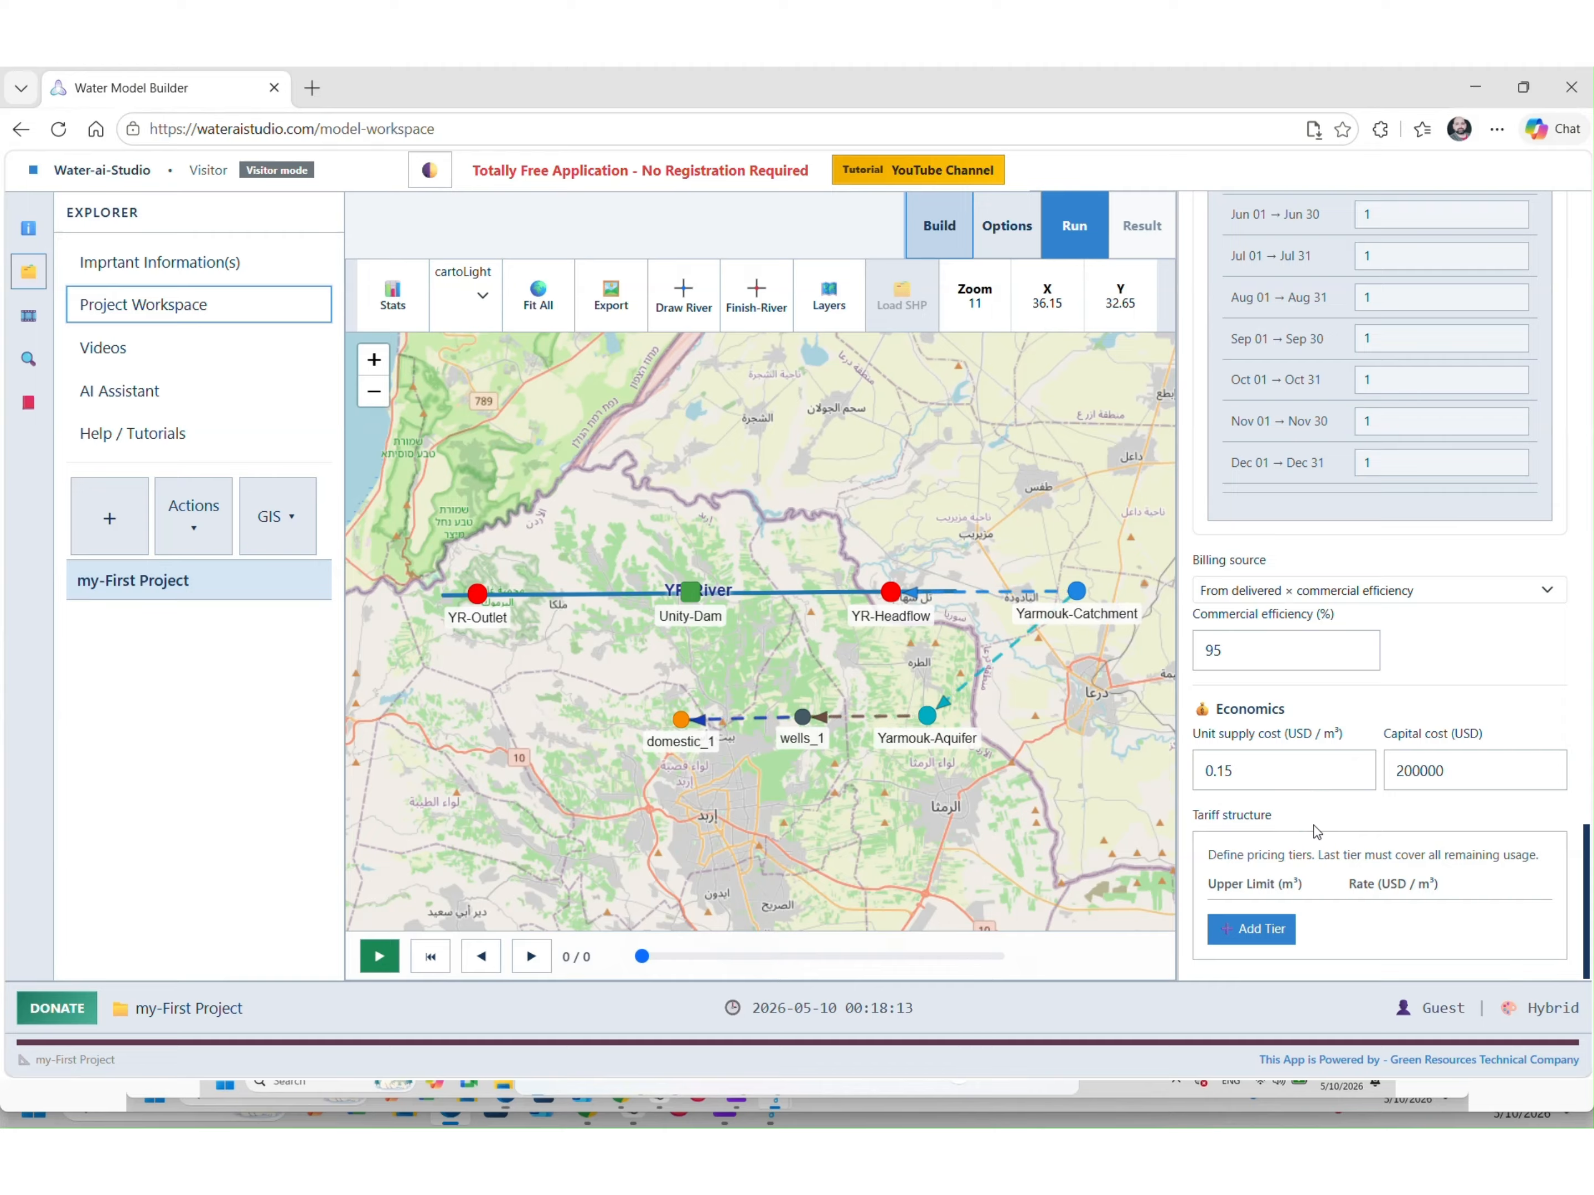
{"action": "left_click", "coordinate": [1253, 934]}
{"action": "scroll", "coordinate": [1371, 820], "scroll_direction": "down", "scroll_amount": 1}
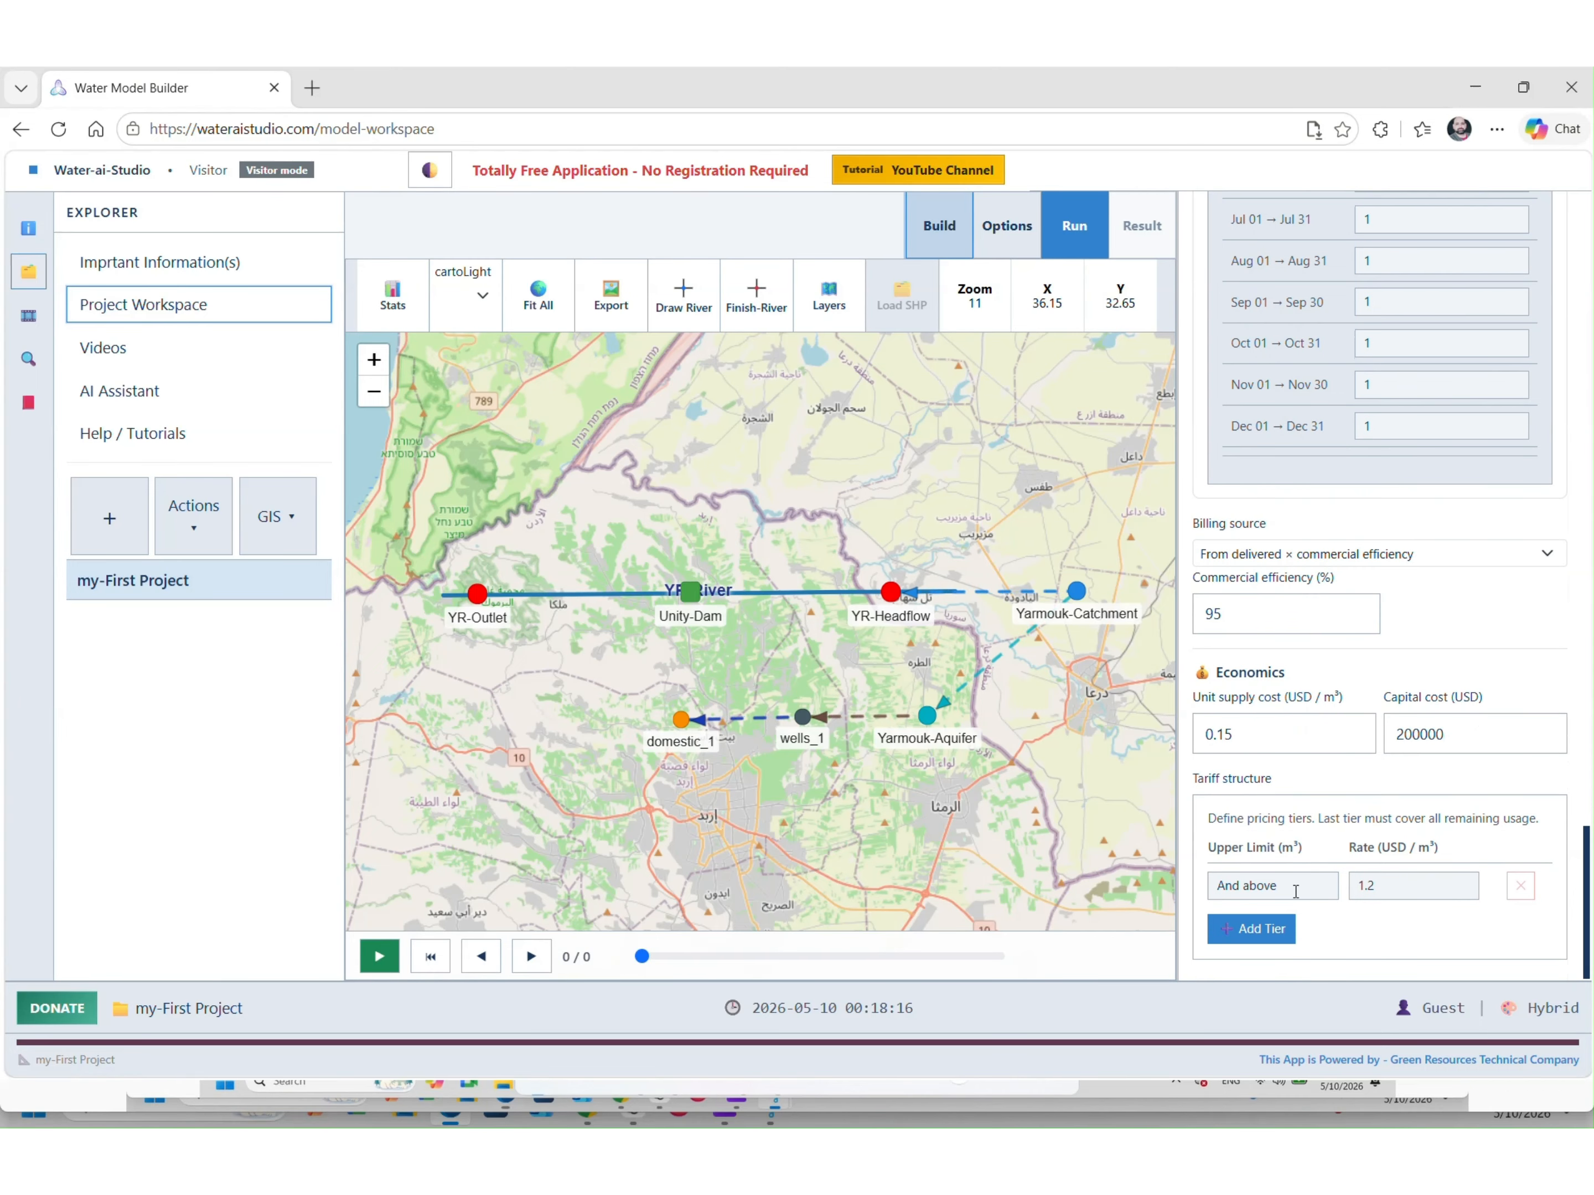
{"action": "left_click", "coordinate": [1269, 932]}
{"action": "left_click", "coordinate": [1277, 891]}
{"action": "type", "text": "000000"}
{"action": "left_click", "coordinate": [1302, 823]}
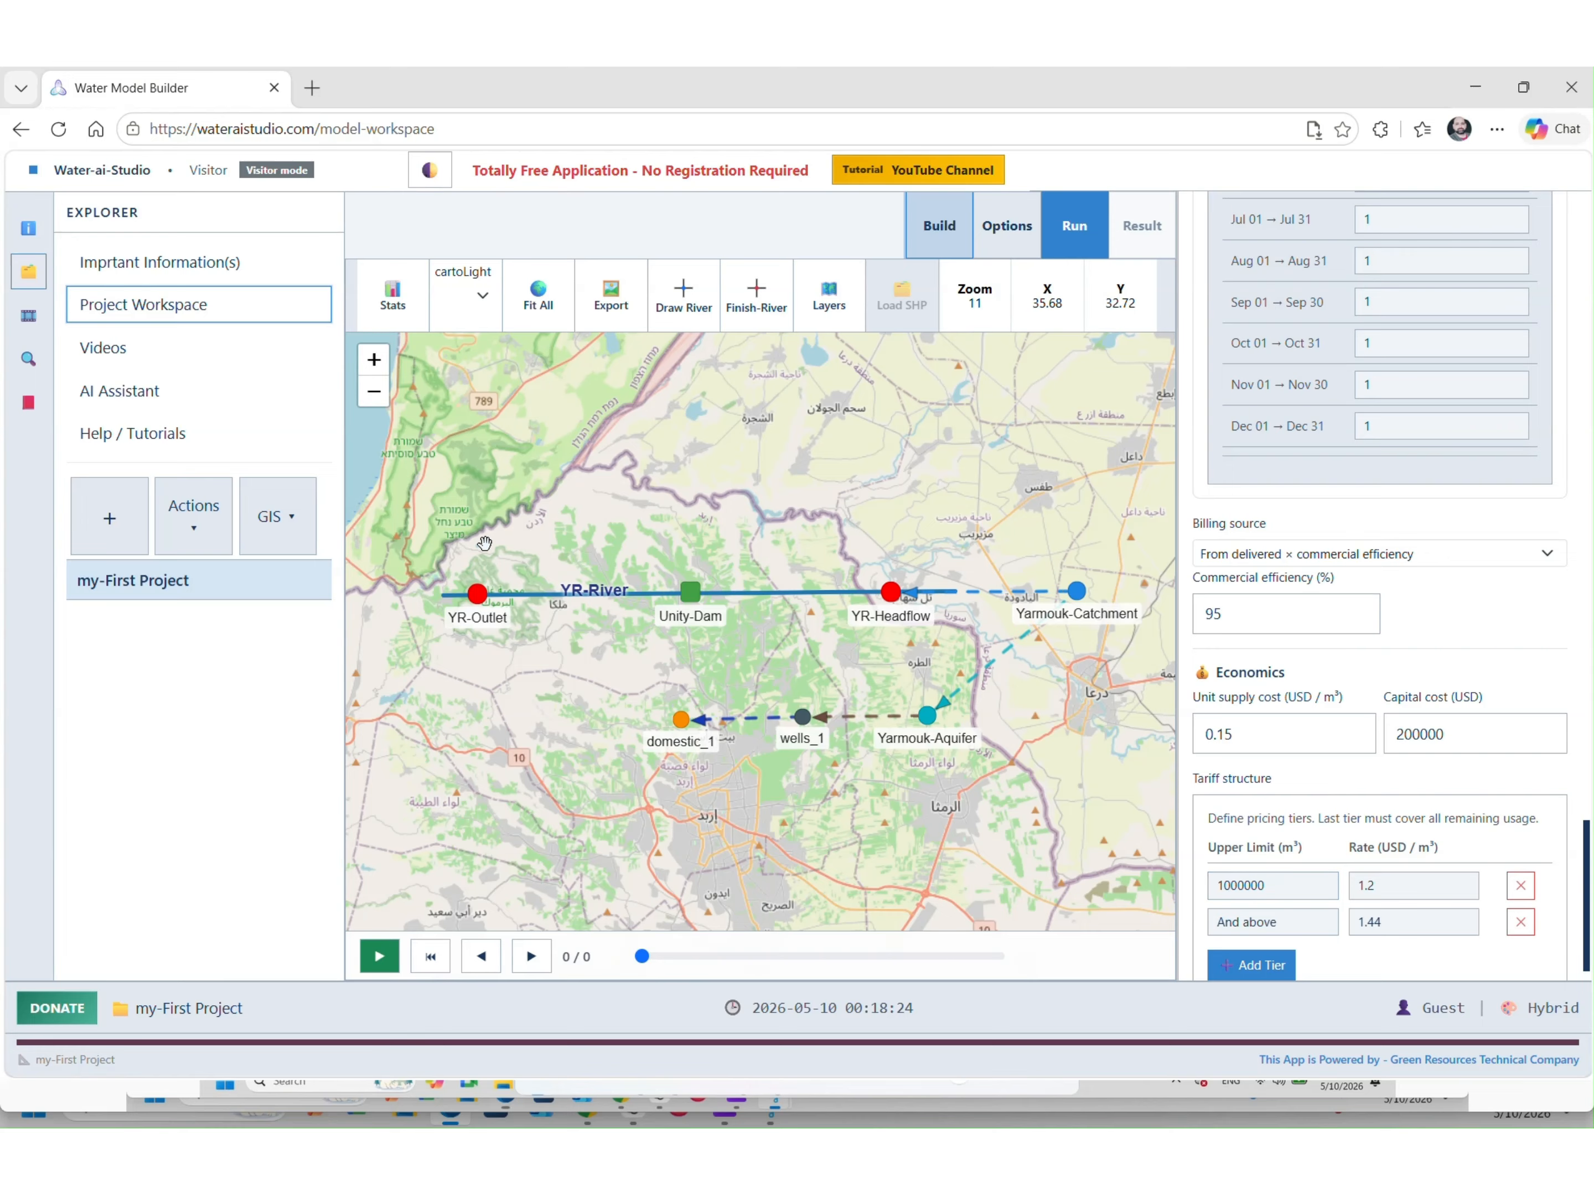
Save my-First Project to the local drive and deselect the node to show simulation settings
{"action": "left_click", "coordinate": [167, 536]}
{"action": "left_click", "coordinate": [199, 577]}
{"action": "scroll", "coordinate": [1468, 499], "scroll_direction": "up", "scroll_amount": 10}
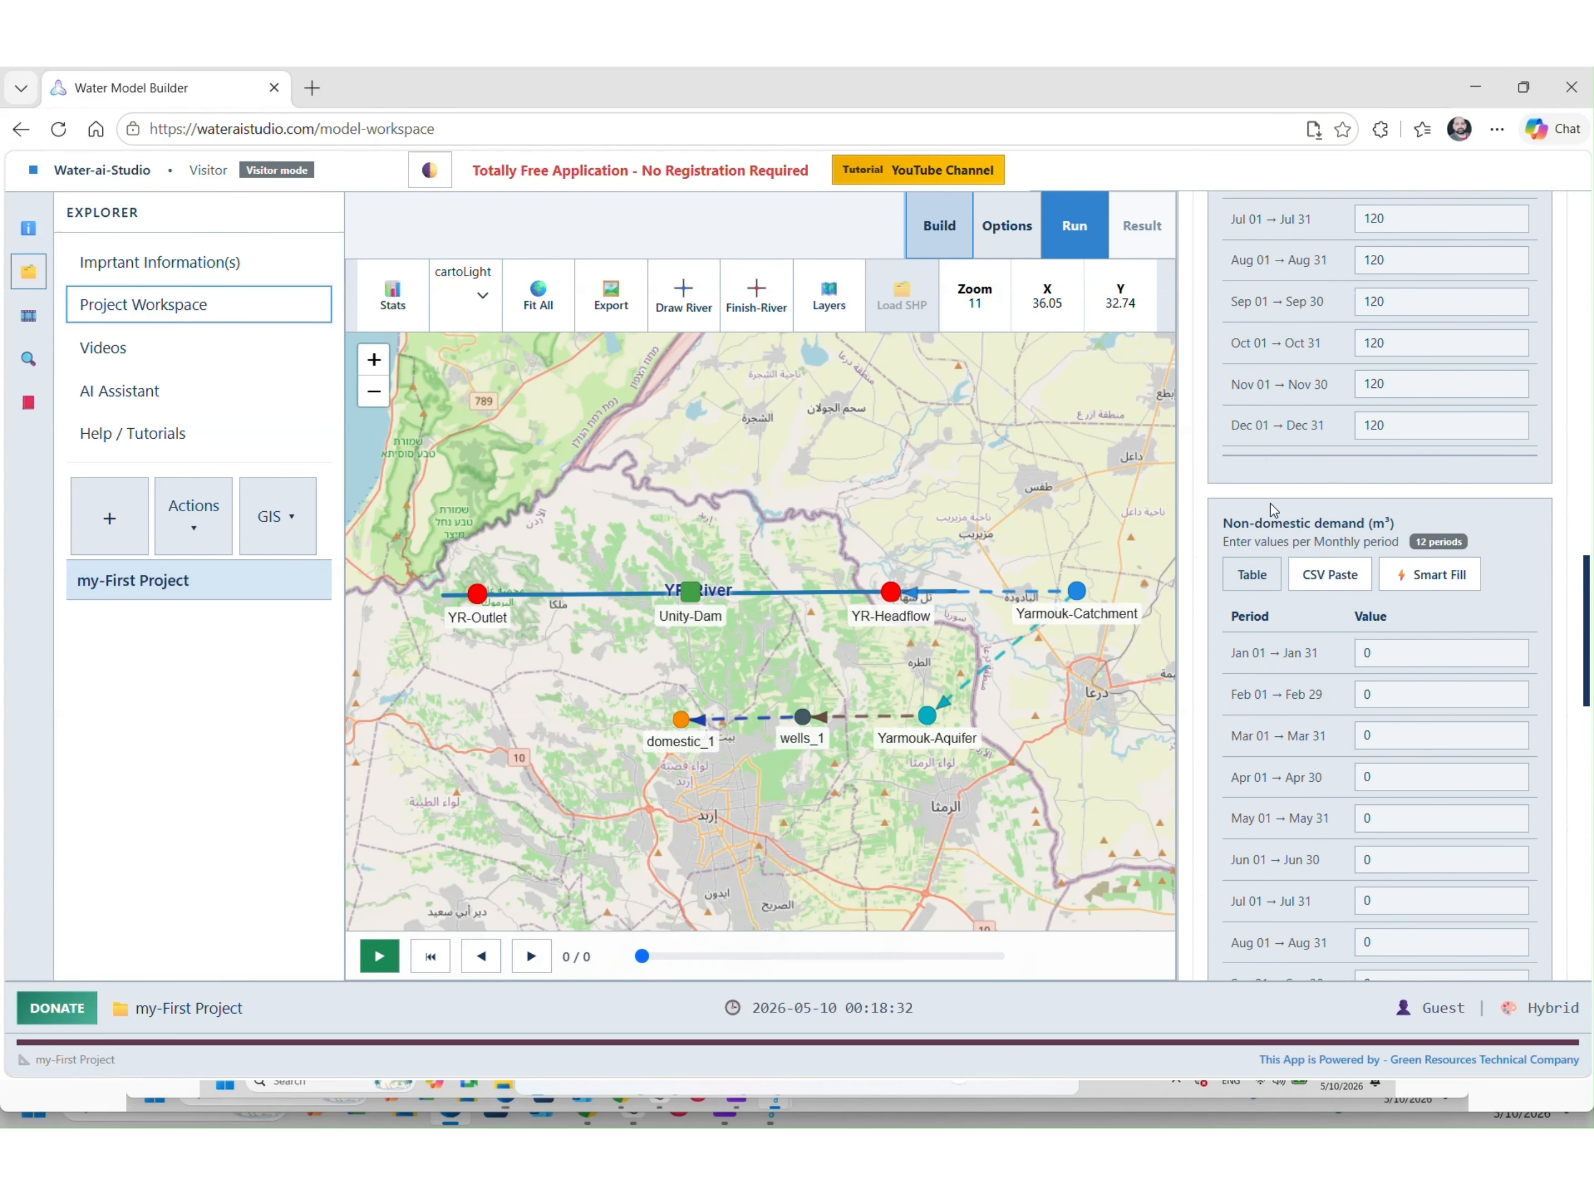
{"action": "left_click", "coordinate": [815, 427]}
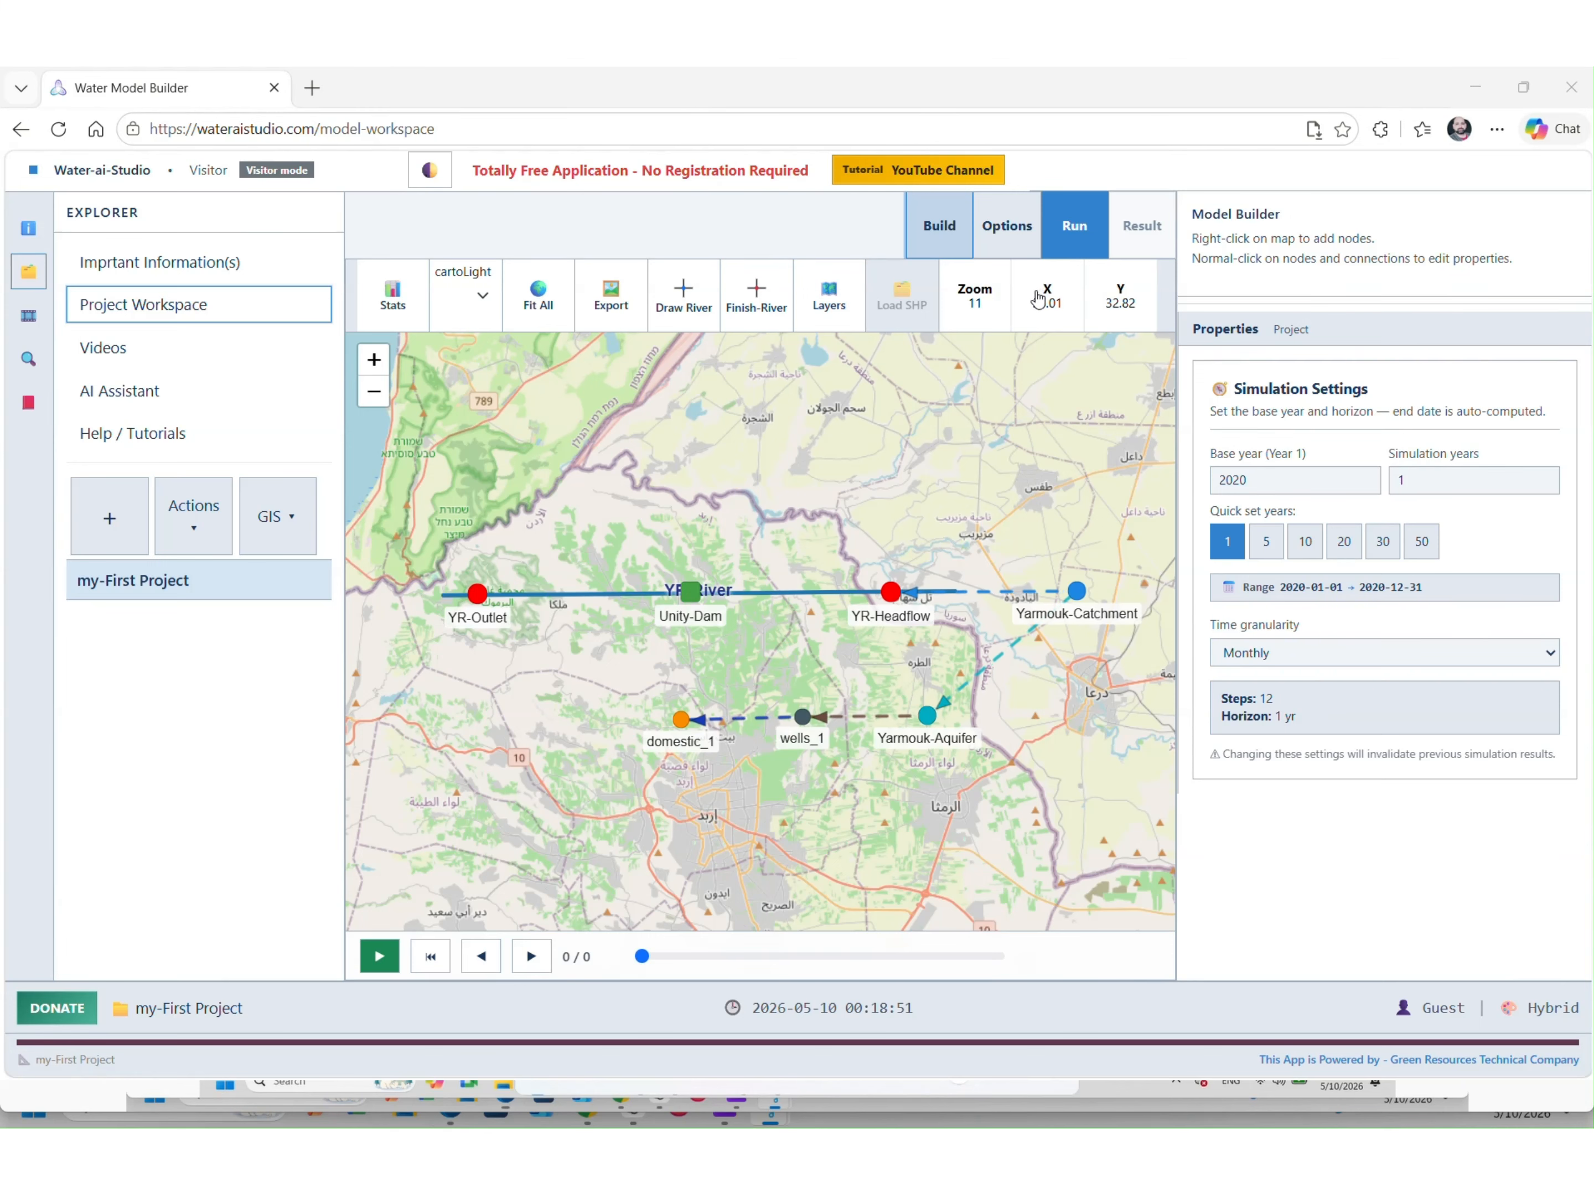
Run the water model simulation and scroll through the Main-Dashboard results
{"action": "left_click", "coordinate": [1071, 241]}
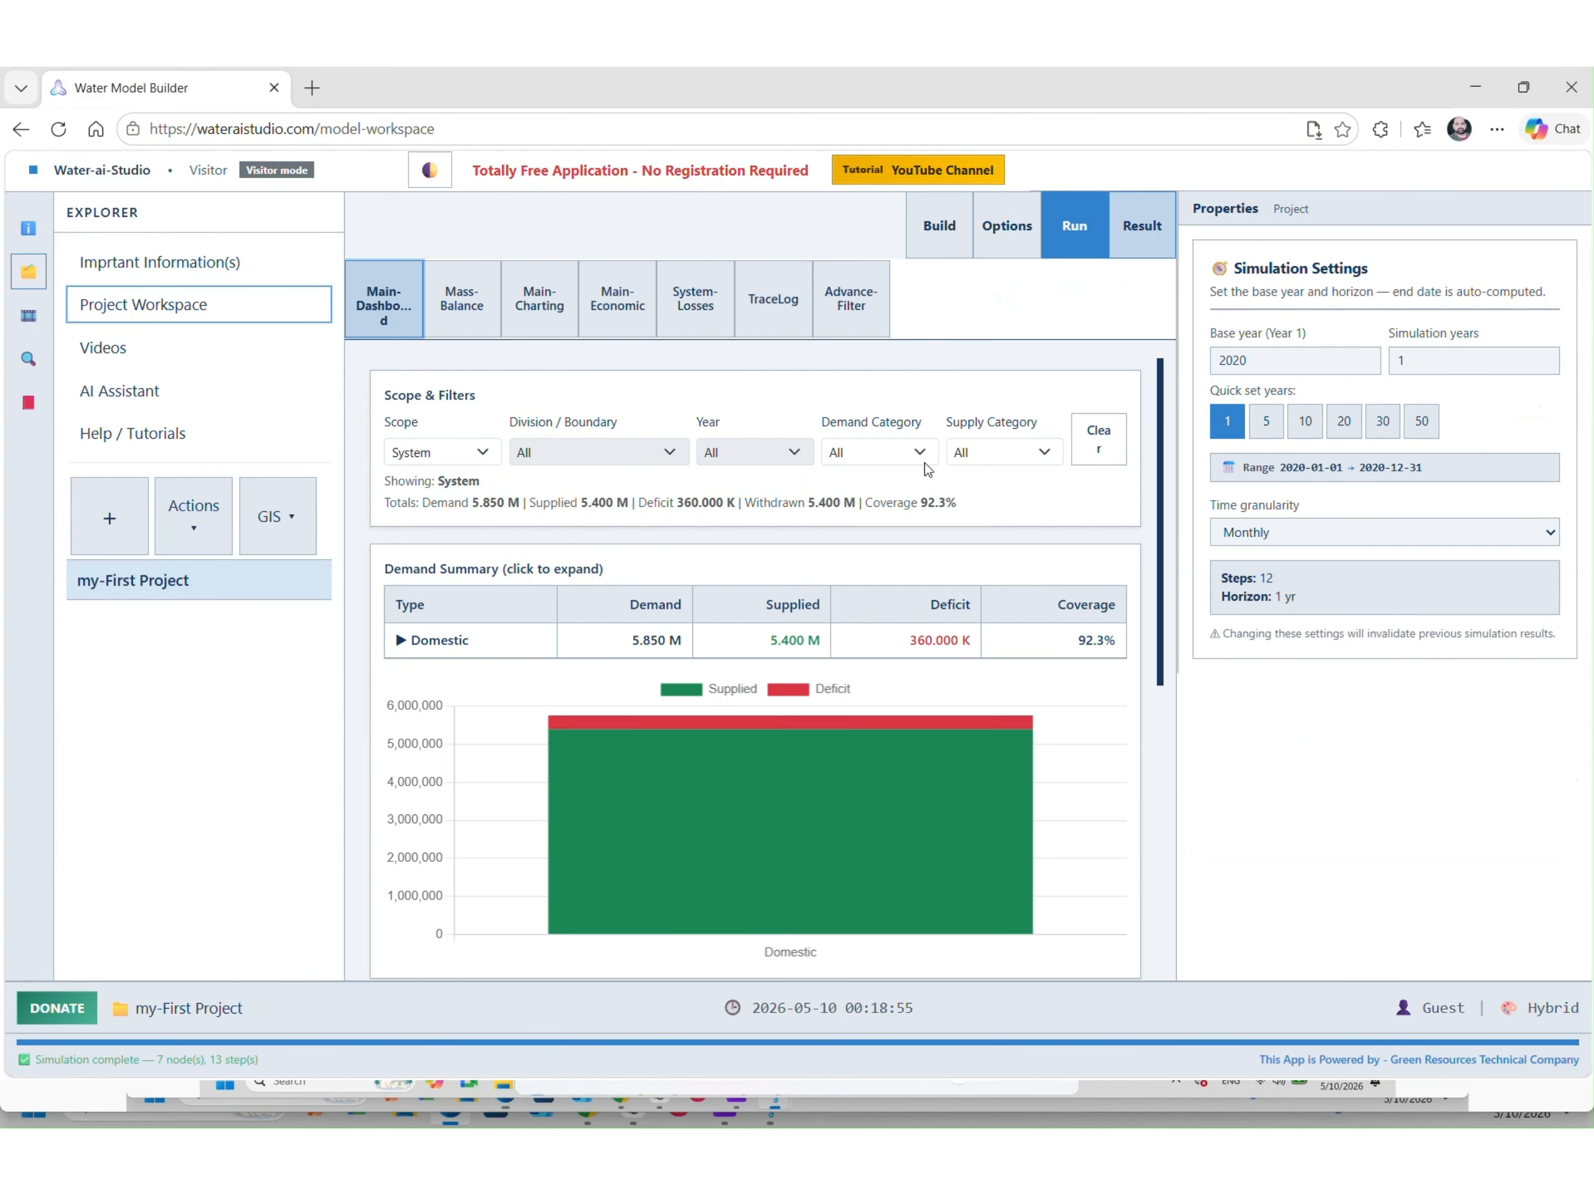
{"action": "scroll", "coordinate": [910, 590], "scroll_direction": "down", "scroll_amount": 4}
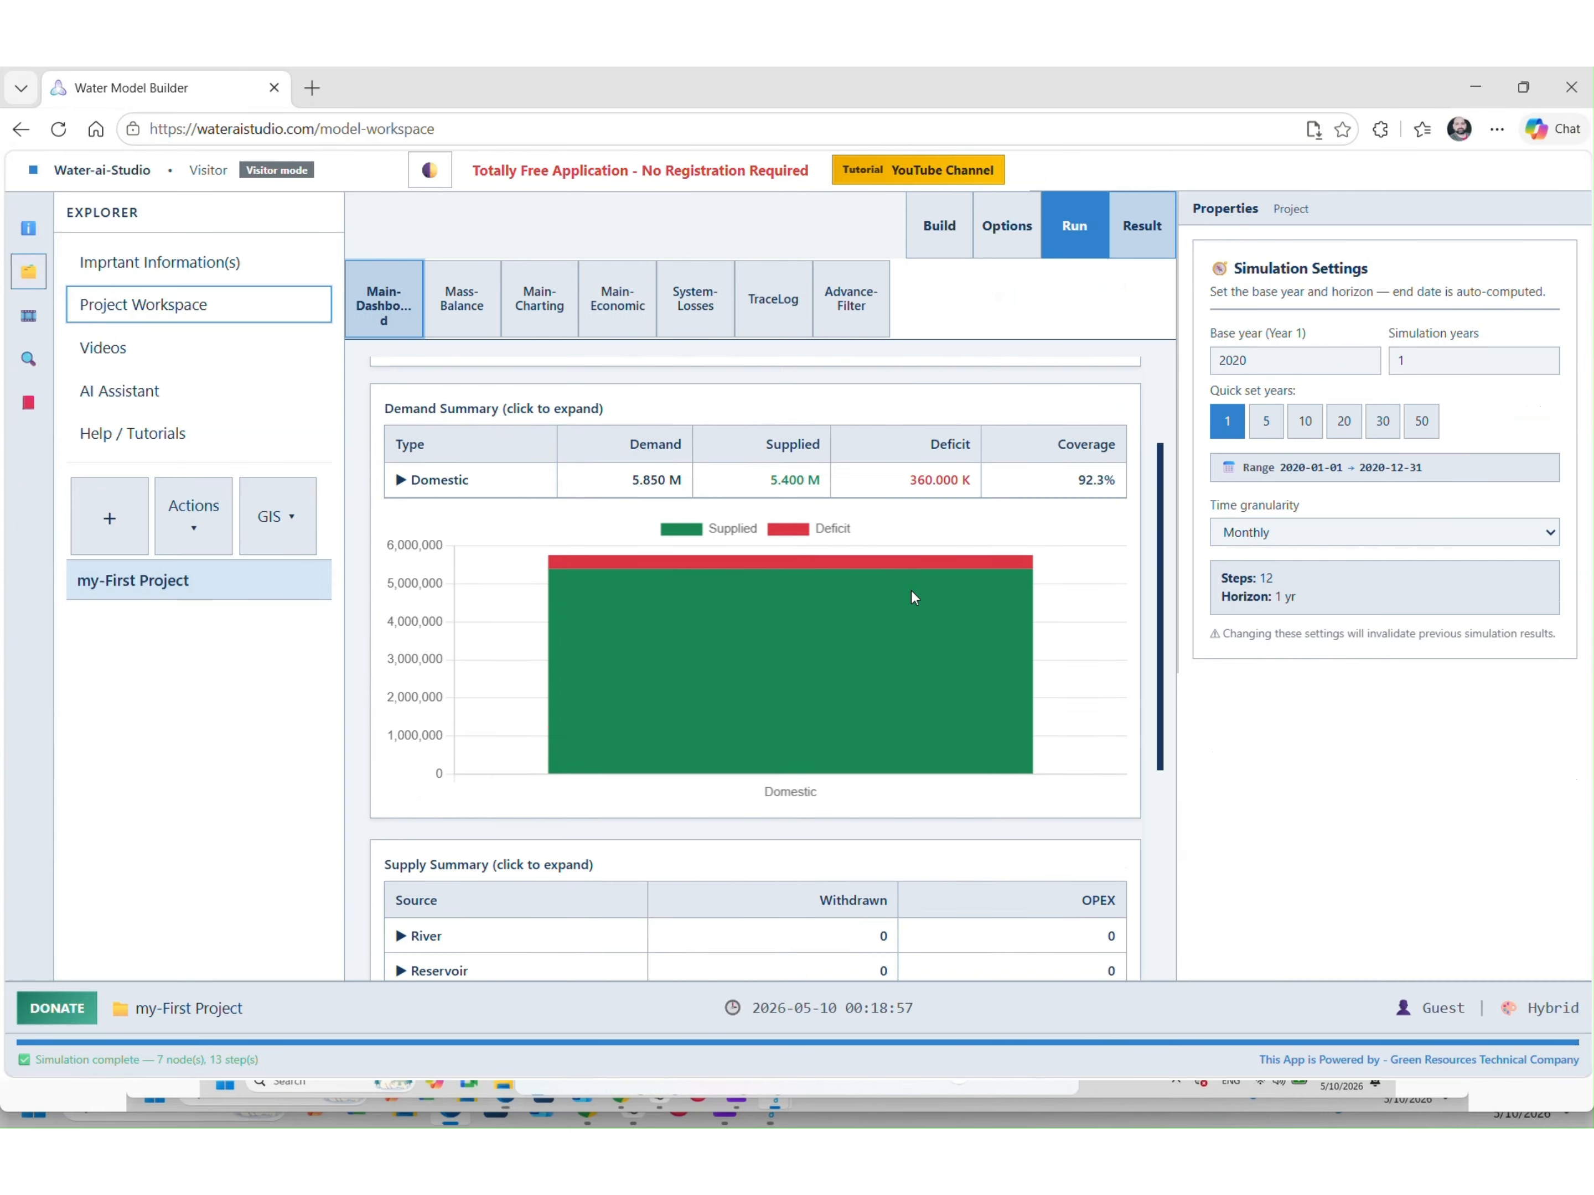
{"action": "scroll", "coordinate": [850, 569], "scroll_direction": "up", "scroll_amount": 3}
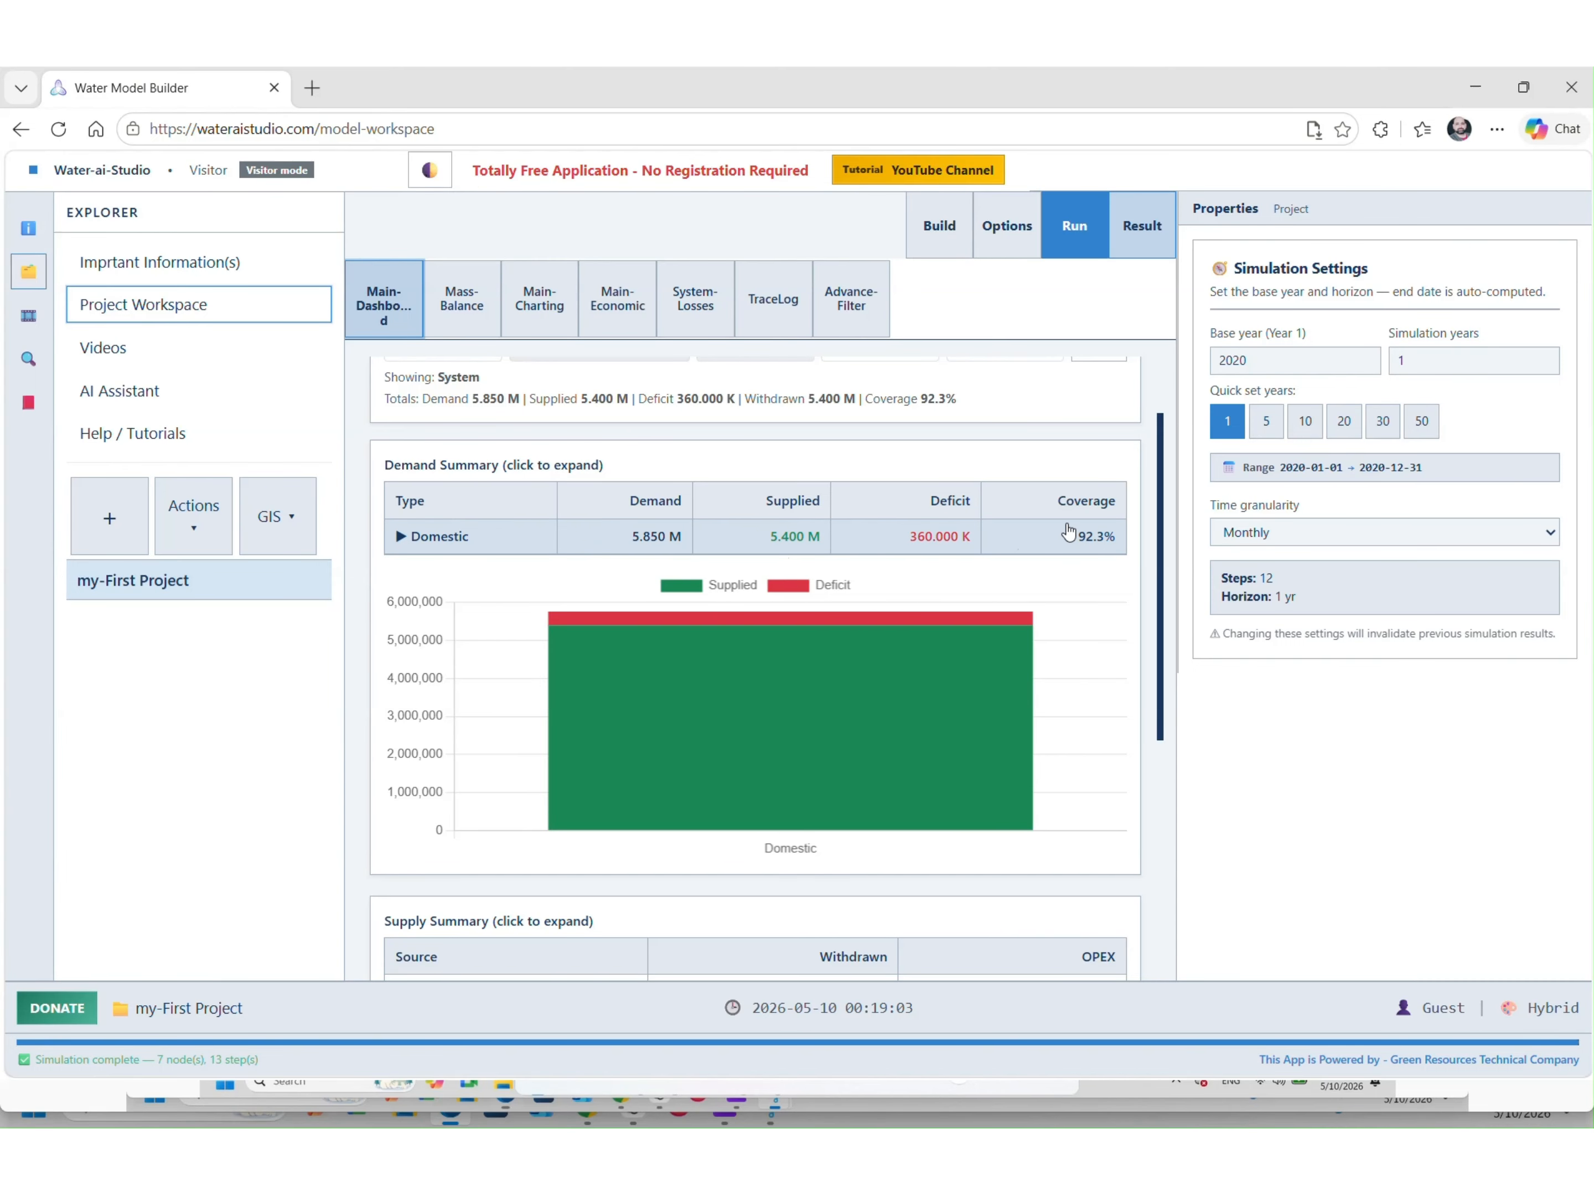
Expand the Domestic row in Demand Summary to see its month-by-month results
{"action": "left_click", "coordinate": [434, 539]}
{"action": "scroll", "coordinate": [588, 562], "scroll_direction": "down", "scroll_amount": 5}
{"action": "scroll", "coordinate": [588, 562], "scroll_direction": "up", "scroll_amount": 5}
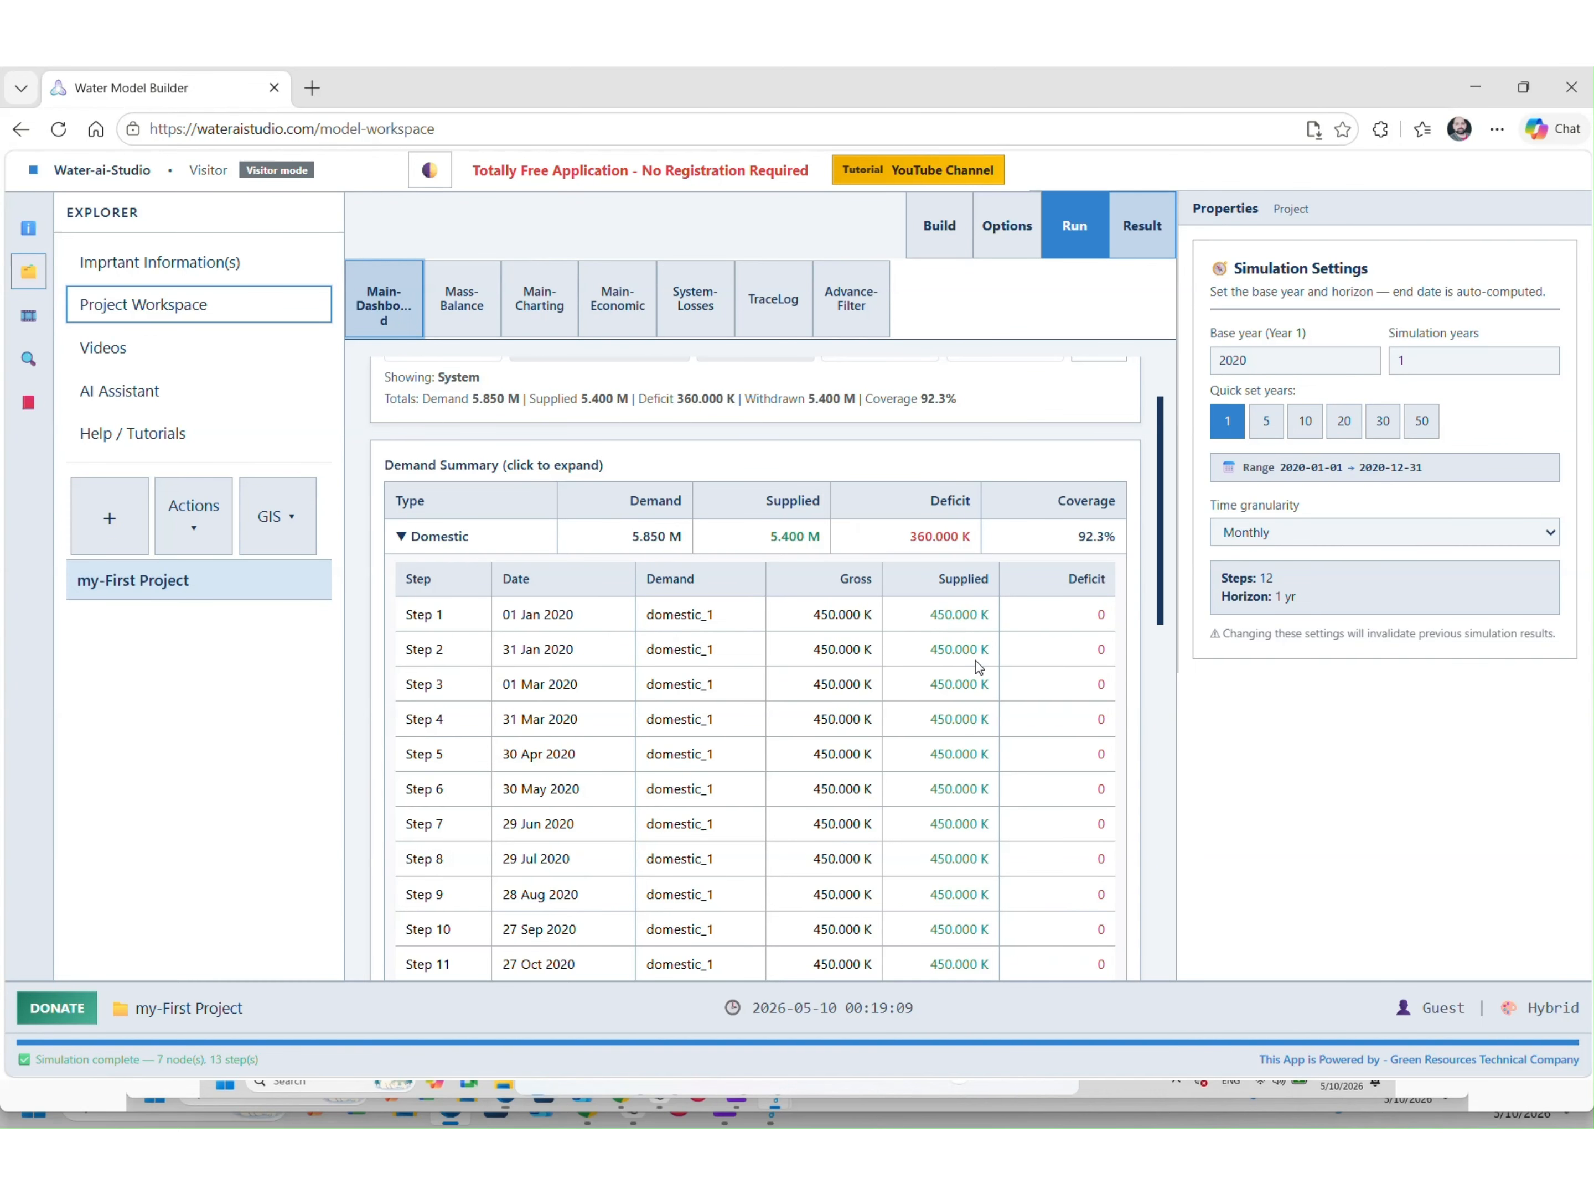
{"action": "scroll", "coordinate": [1029, 669], "scroll_direction": "down", "scroll_amount": 4}
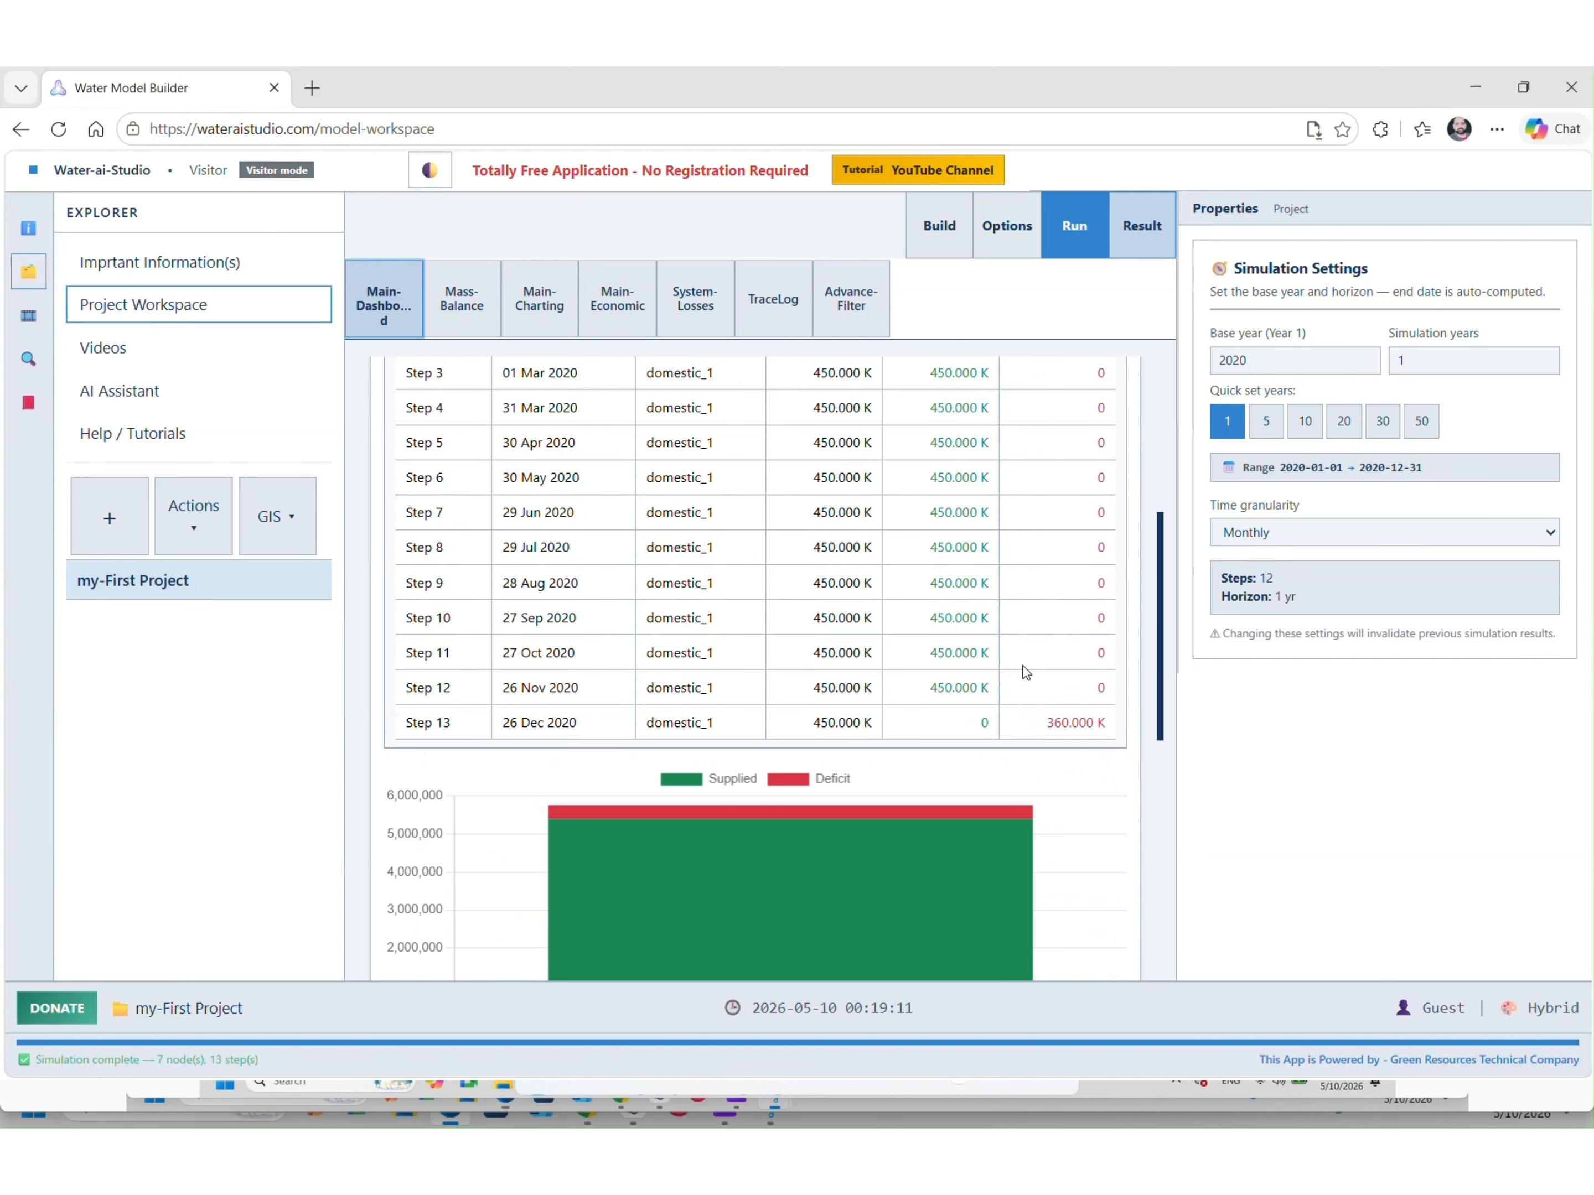
{"action": "scroll", "coordinate": [1024, 671], "scroll_direction": "up", "scroll_amount": 5}
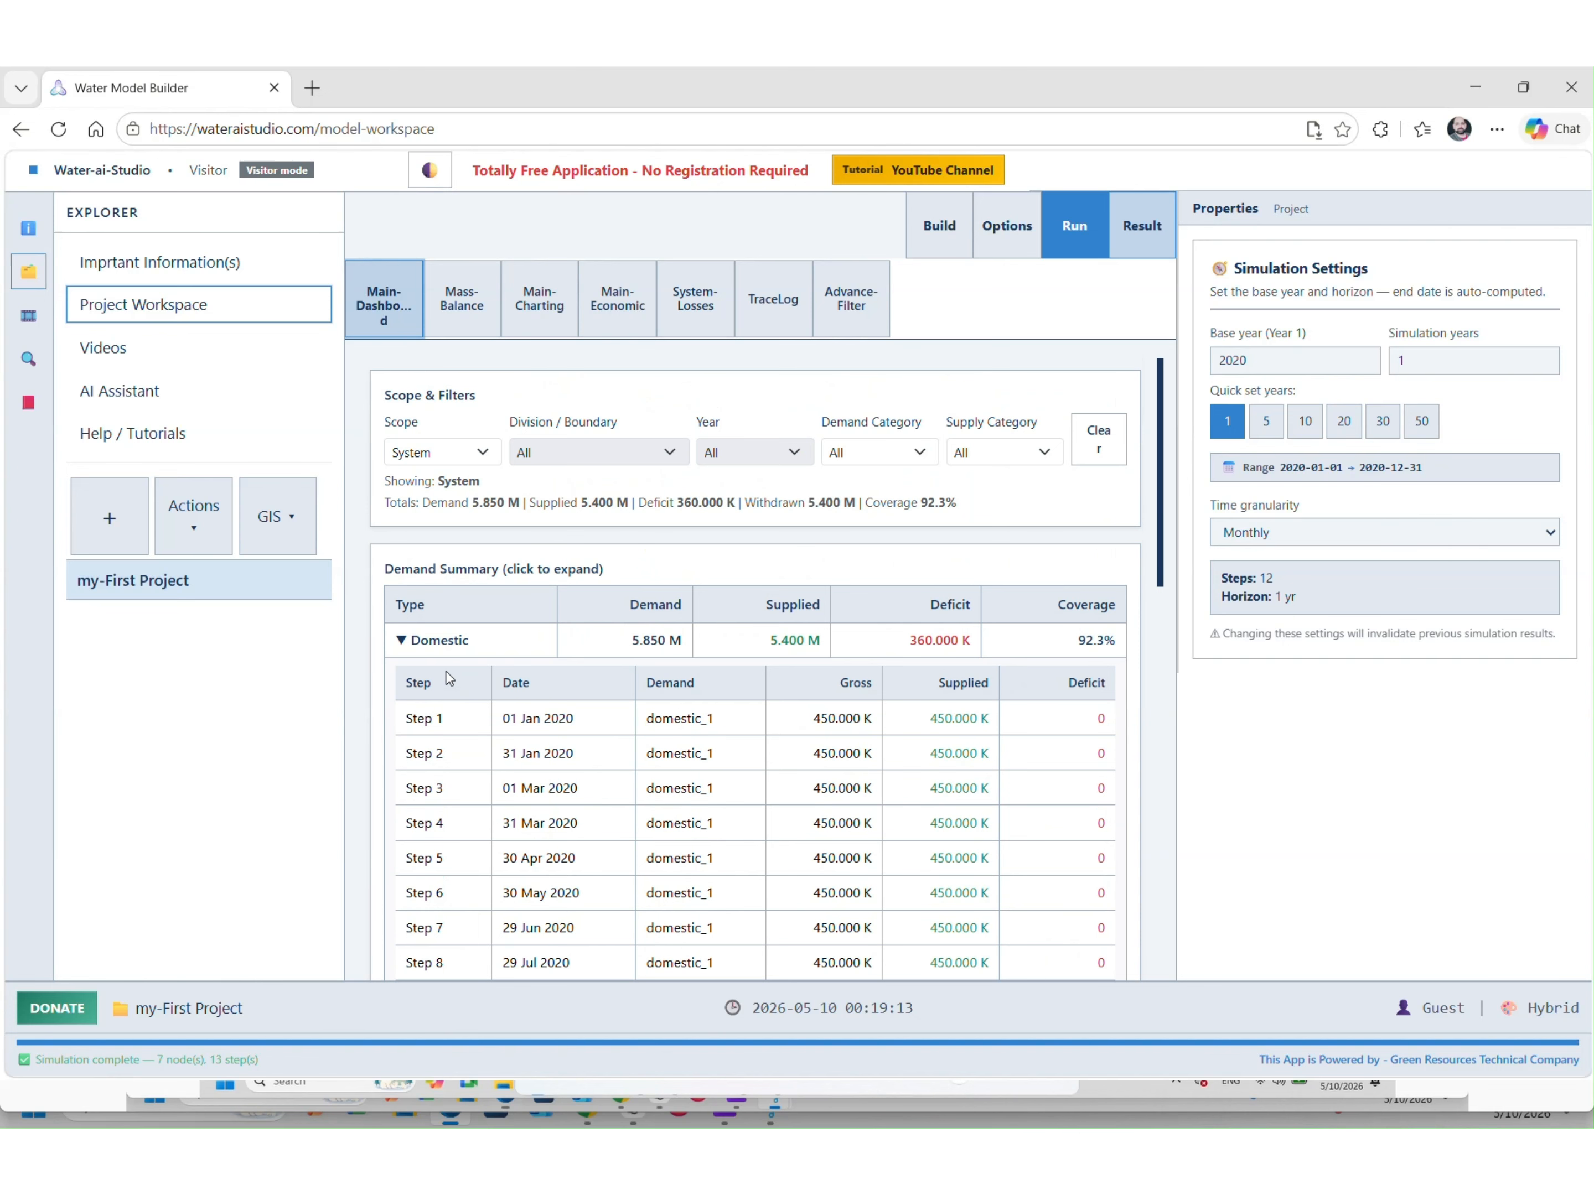
Collapse the Domestic demand breakdown and move down to the Supply Summary
{"action": "left_click", "coordinate": [427, 641]}
{"action": "scroll", "coordinate": [674, 678], "scroll_direction": "down", "scroll_amount": 6}
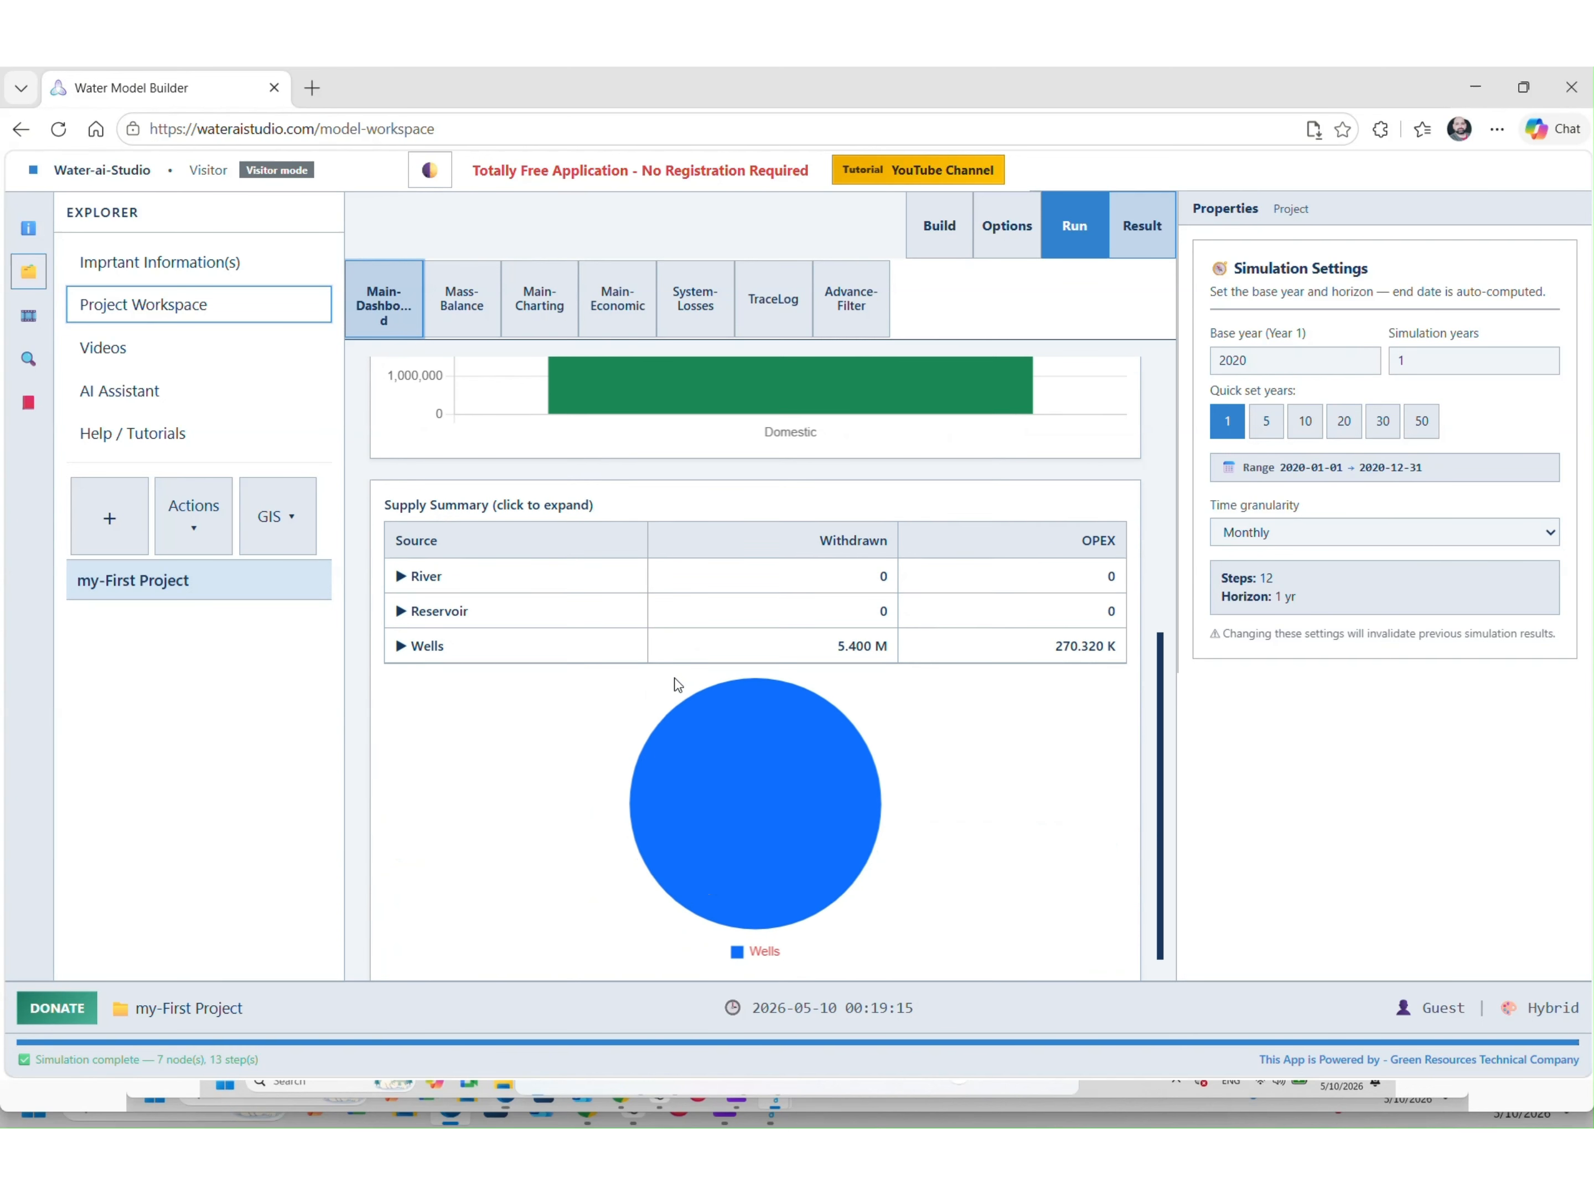
{"action": "scroll", "coordinate": [674, 678], "scroll_direction": "down", "scroll_amount": 1}
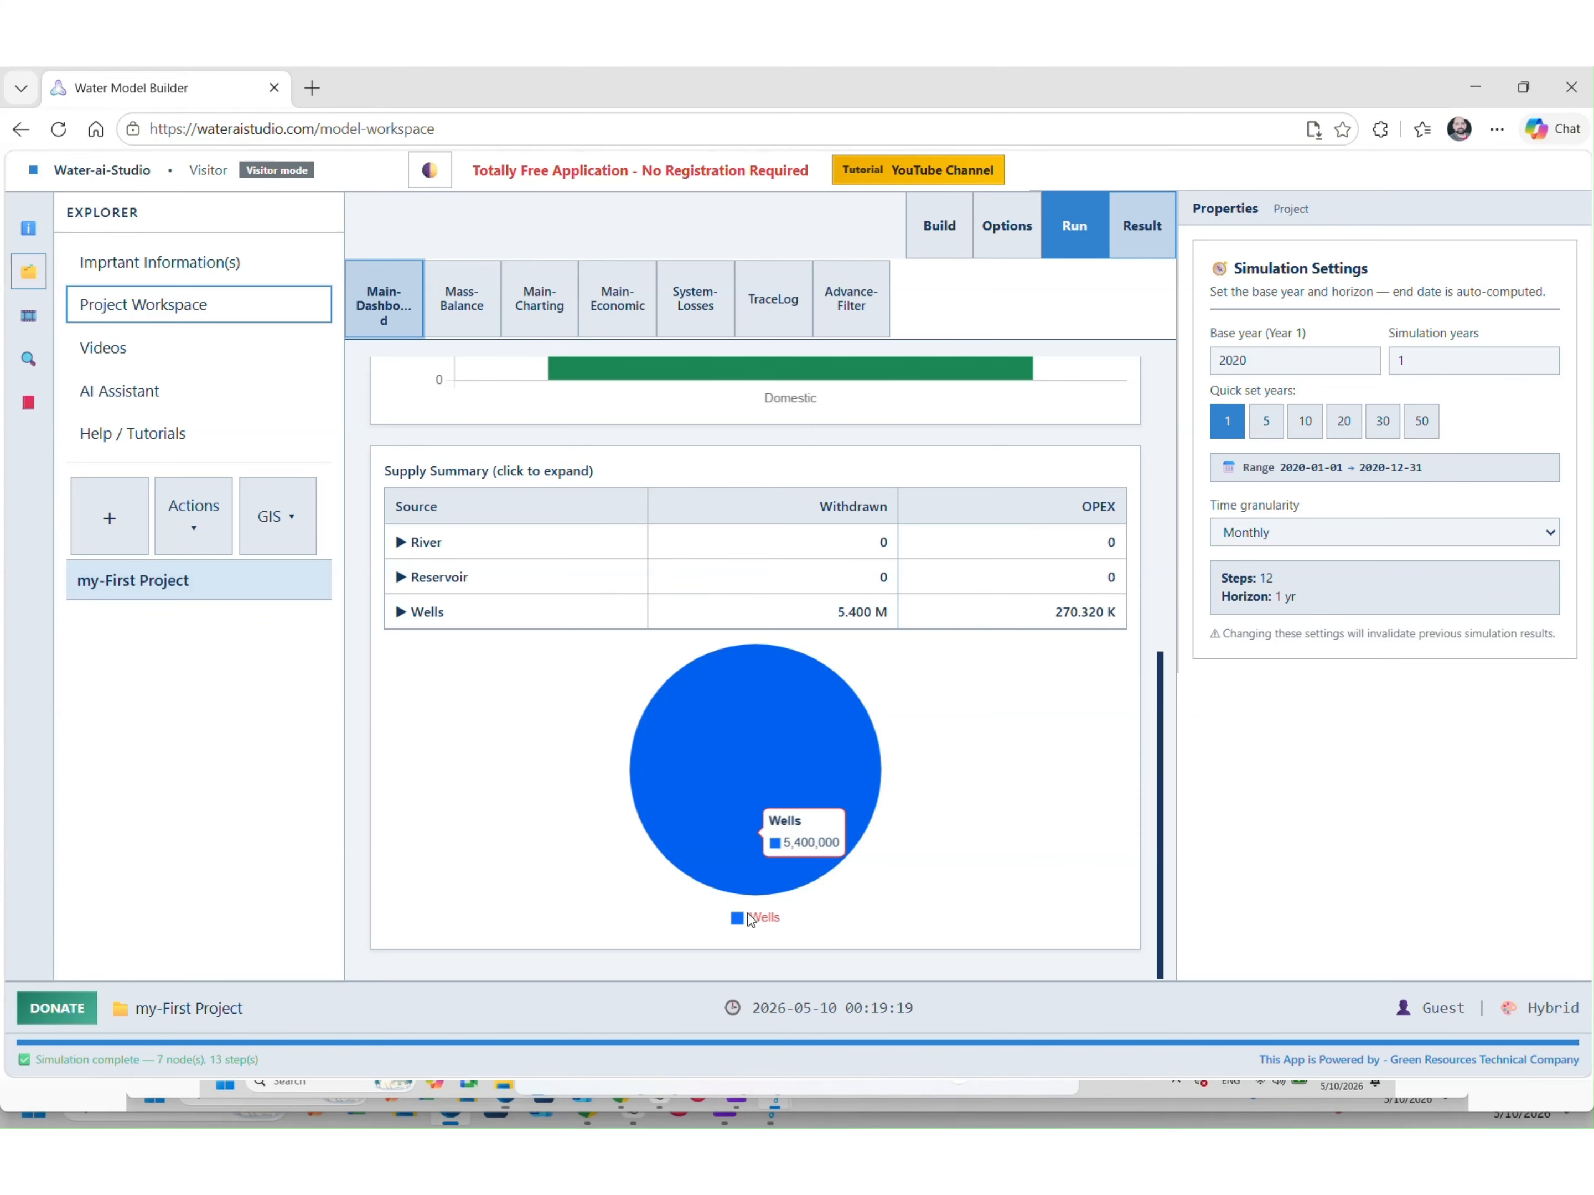
Review the Wells supply per-step results, collapse them, and return to the Build map
{"action": "left_click", "coordinate": [436, 622]}
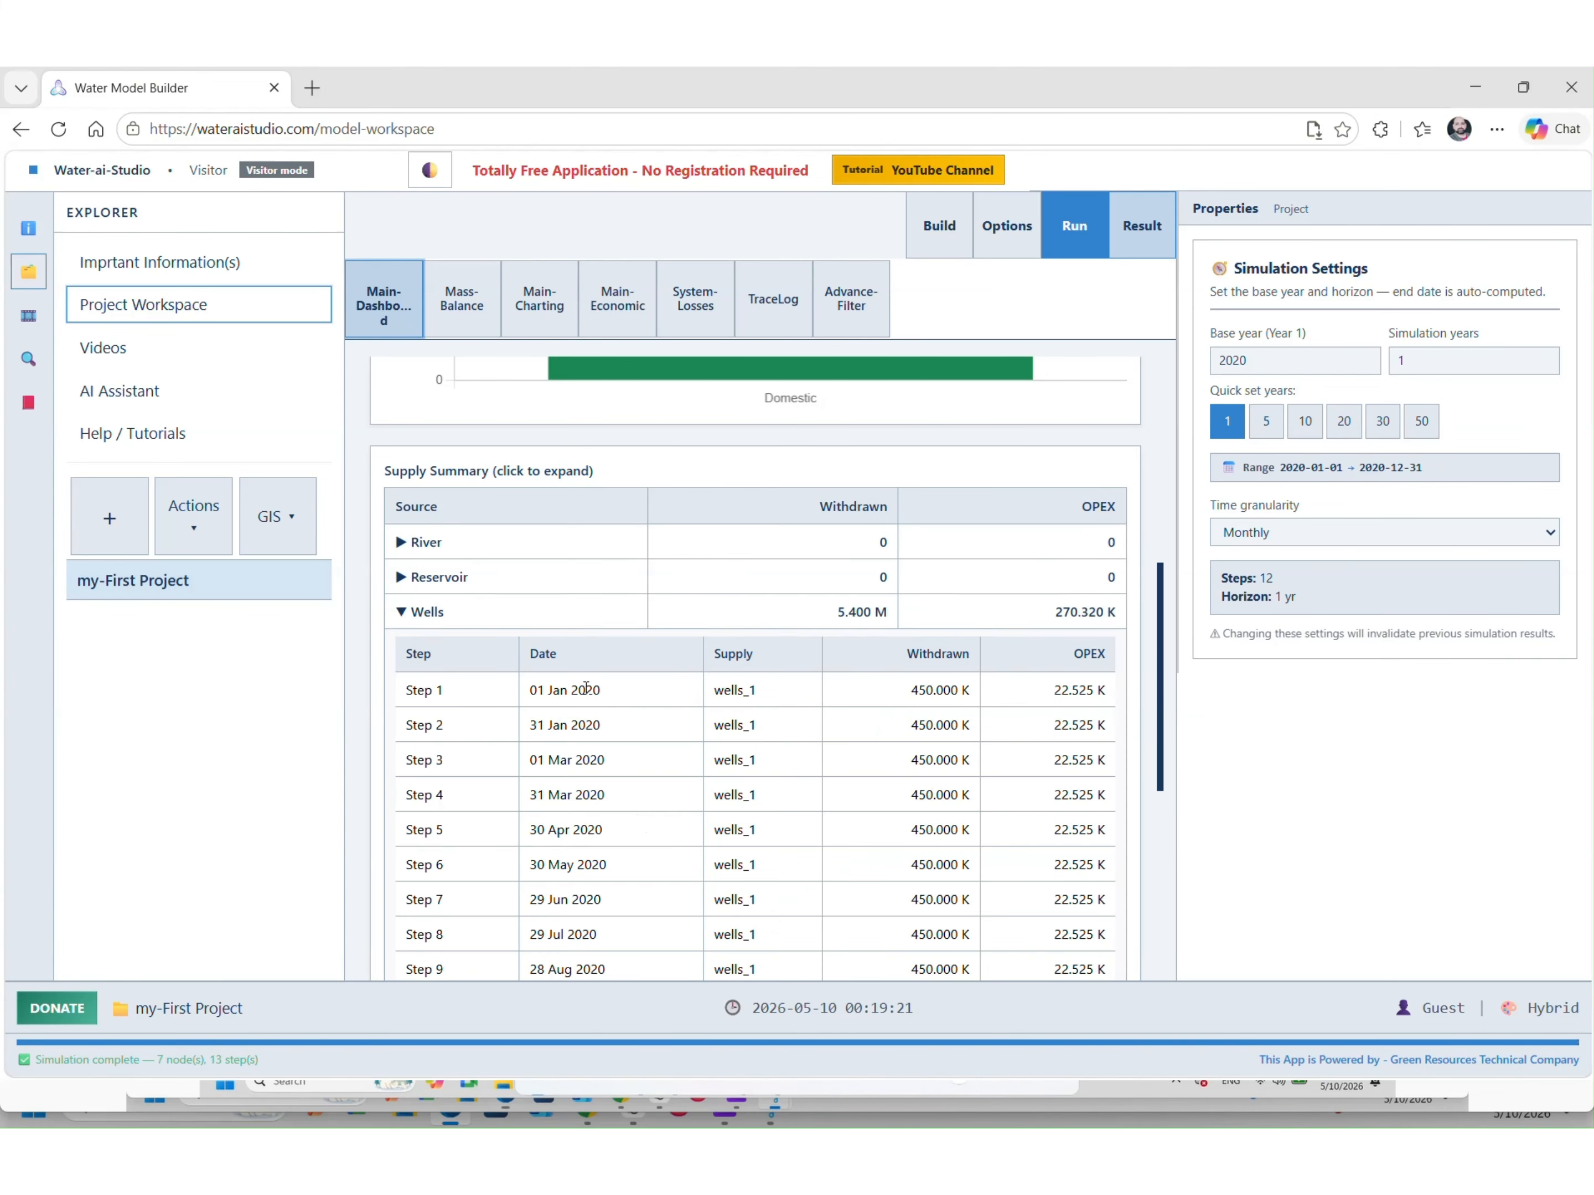
{"action": "scroll", "coordinate": [586, 688], "scroll_direction": "down", "scroll_amount": 3}
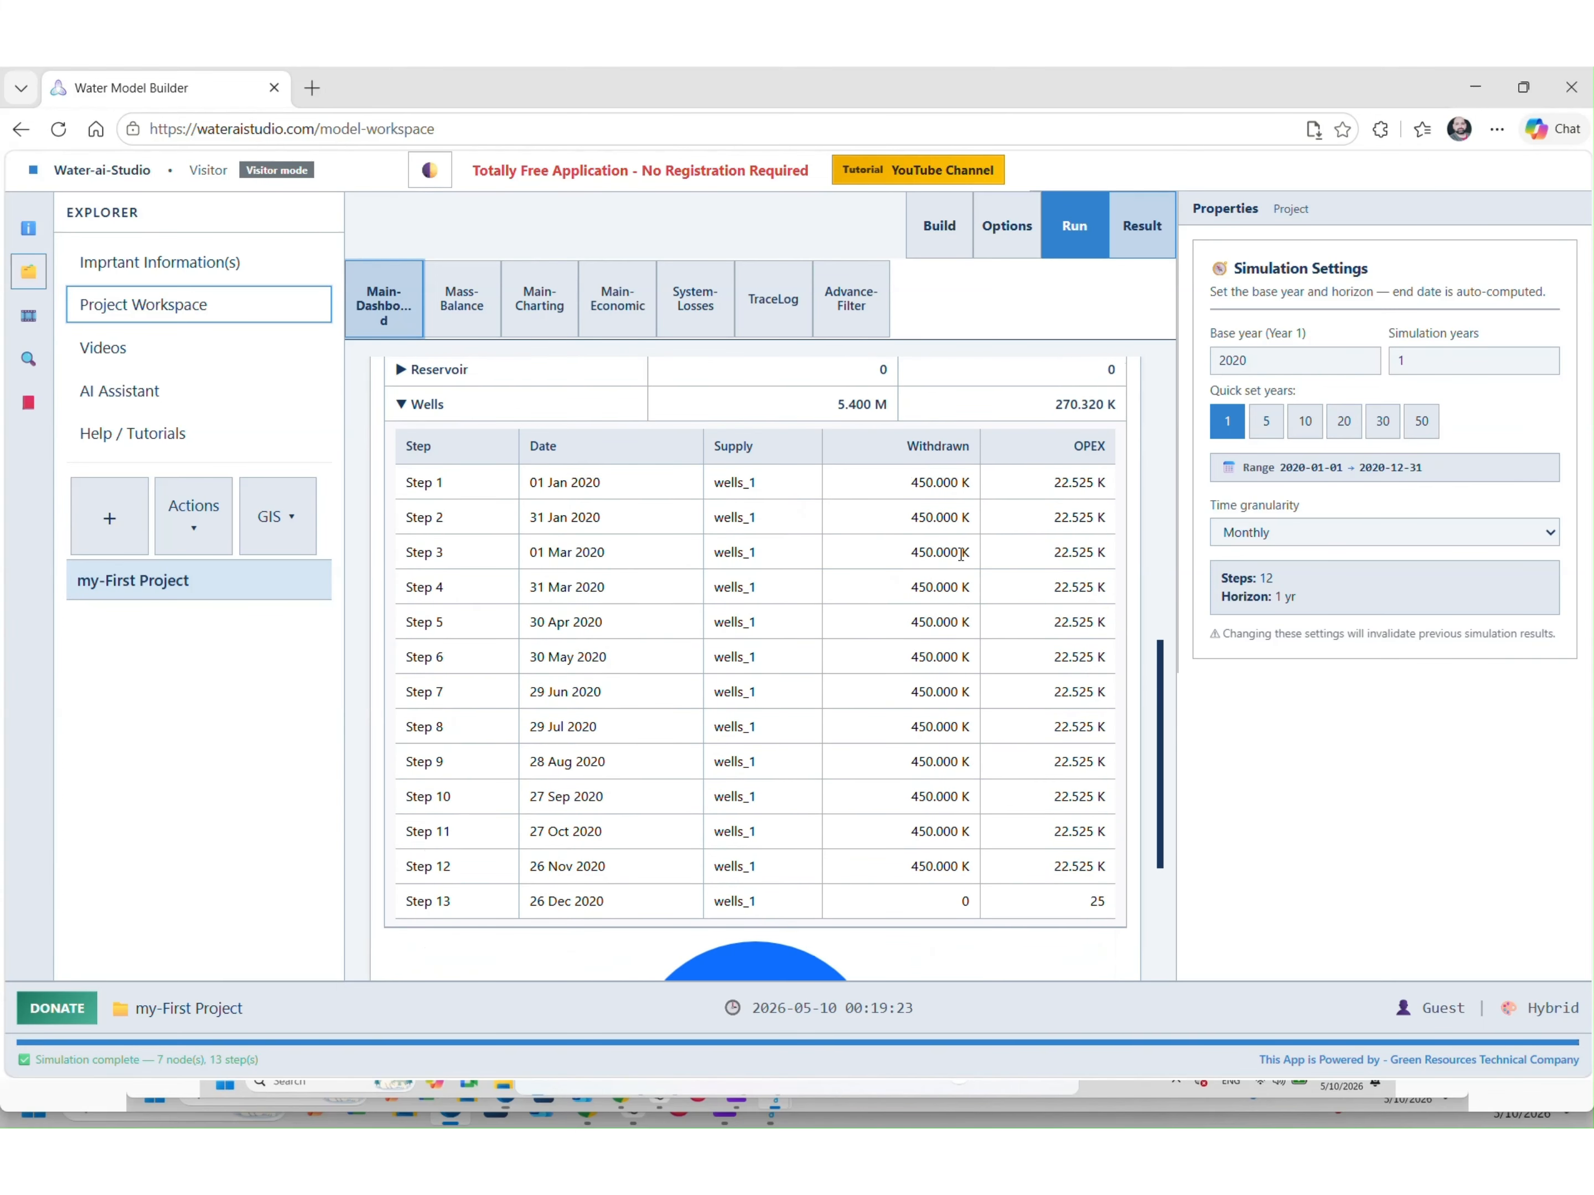
{"action": "scroll", "coordinate": [538, 598], "scroll_direction": "up", "scroll_amount": 3}
{"action": "left_click", "coordinate": [508, 612]}
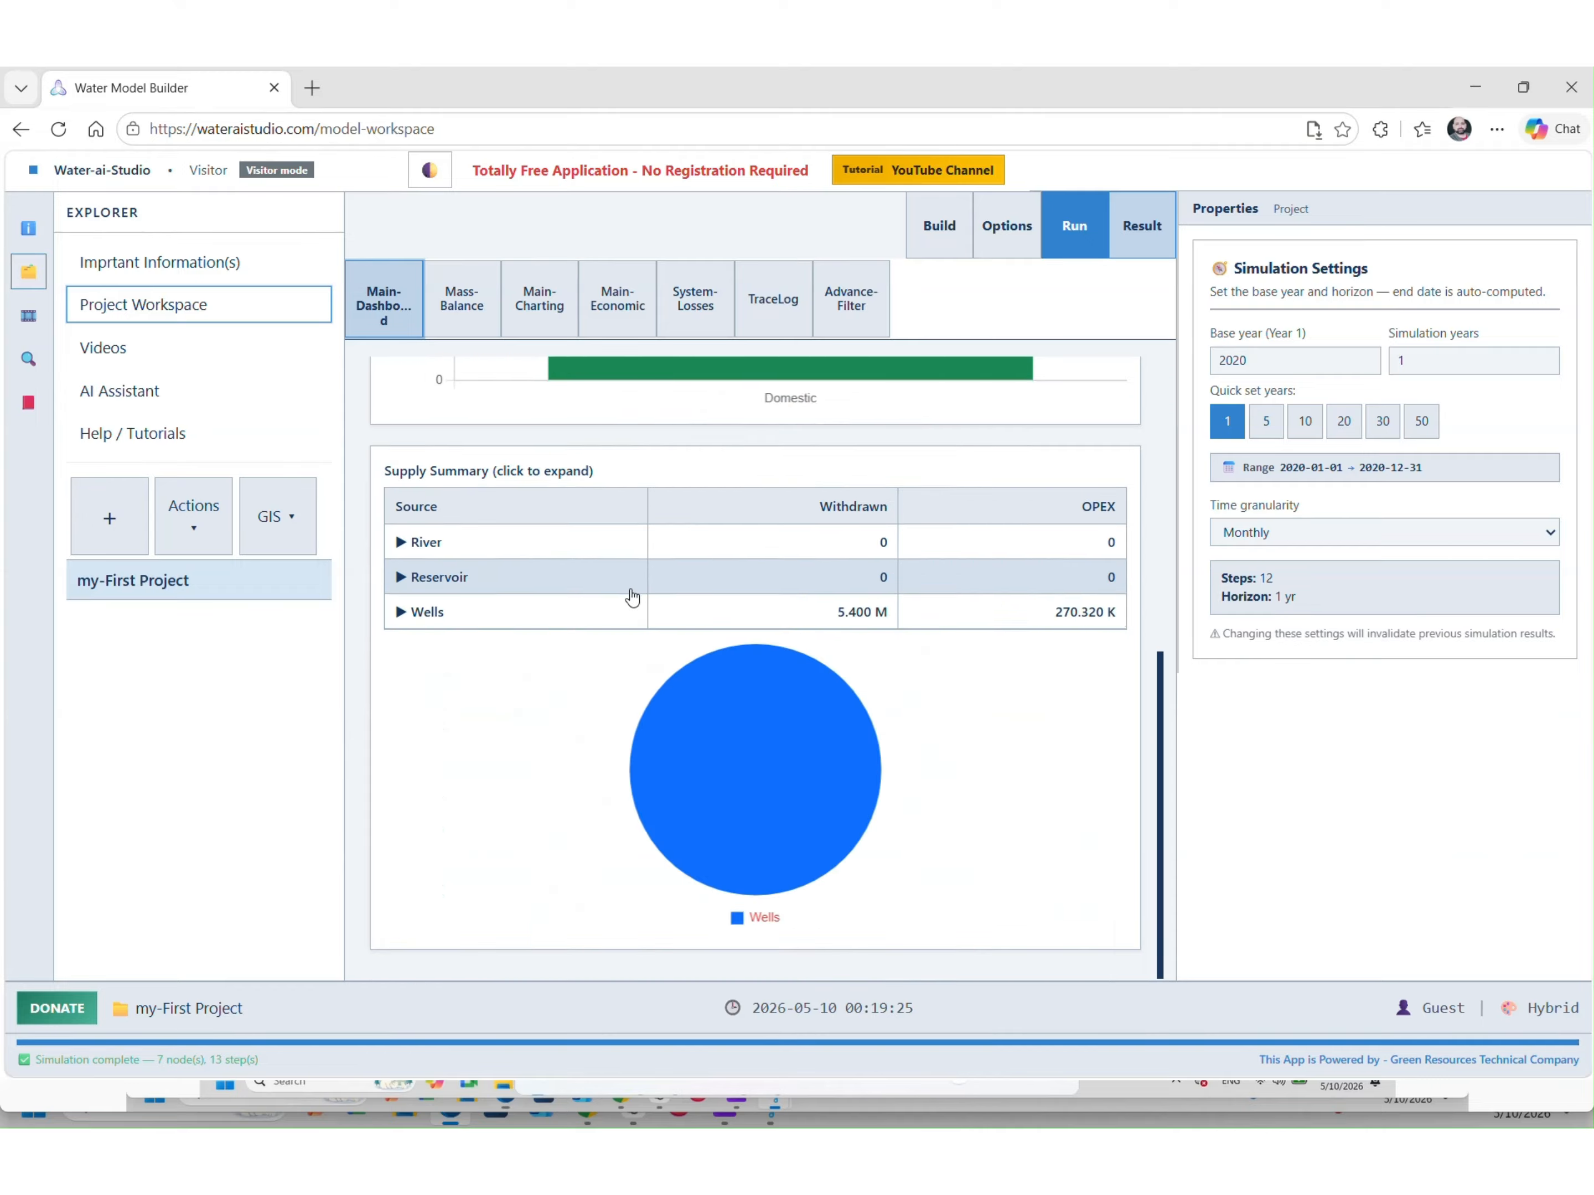
{"action": "scroll", "coordinate": [631, 597], "scroll_direction": "up", "scroll_amount": 5}
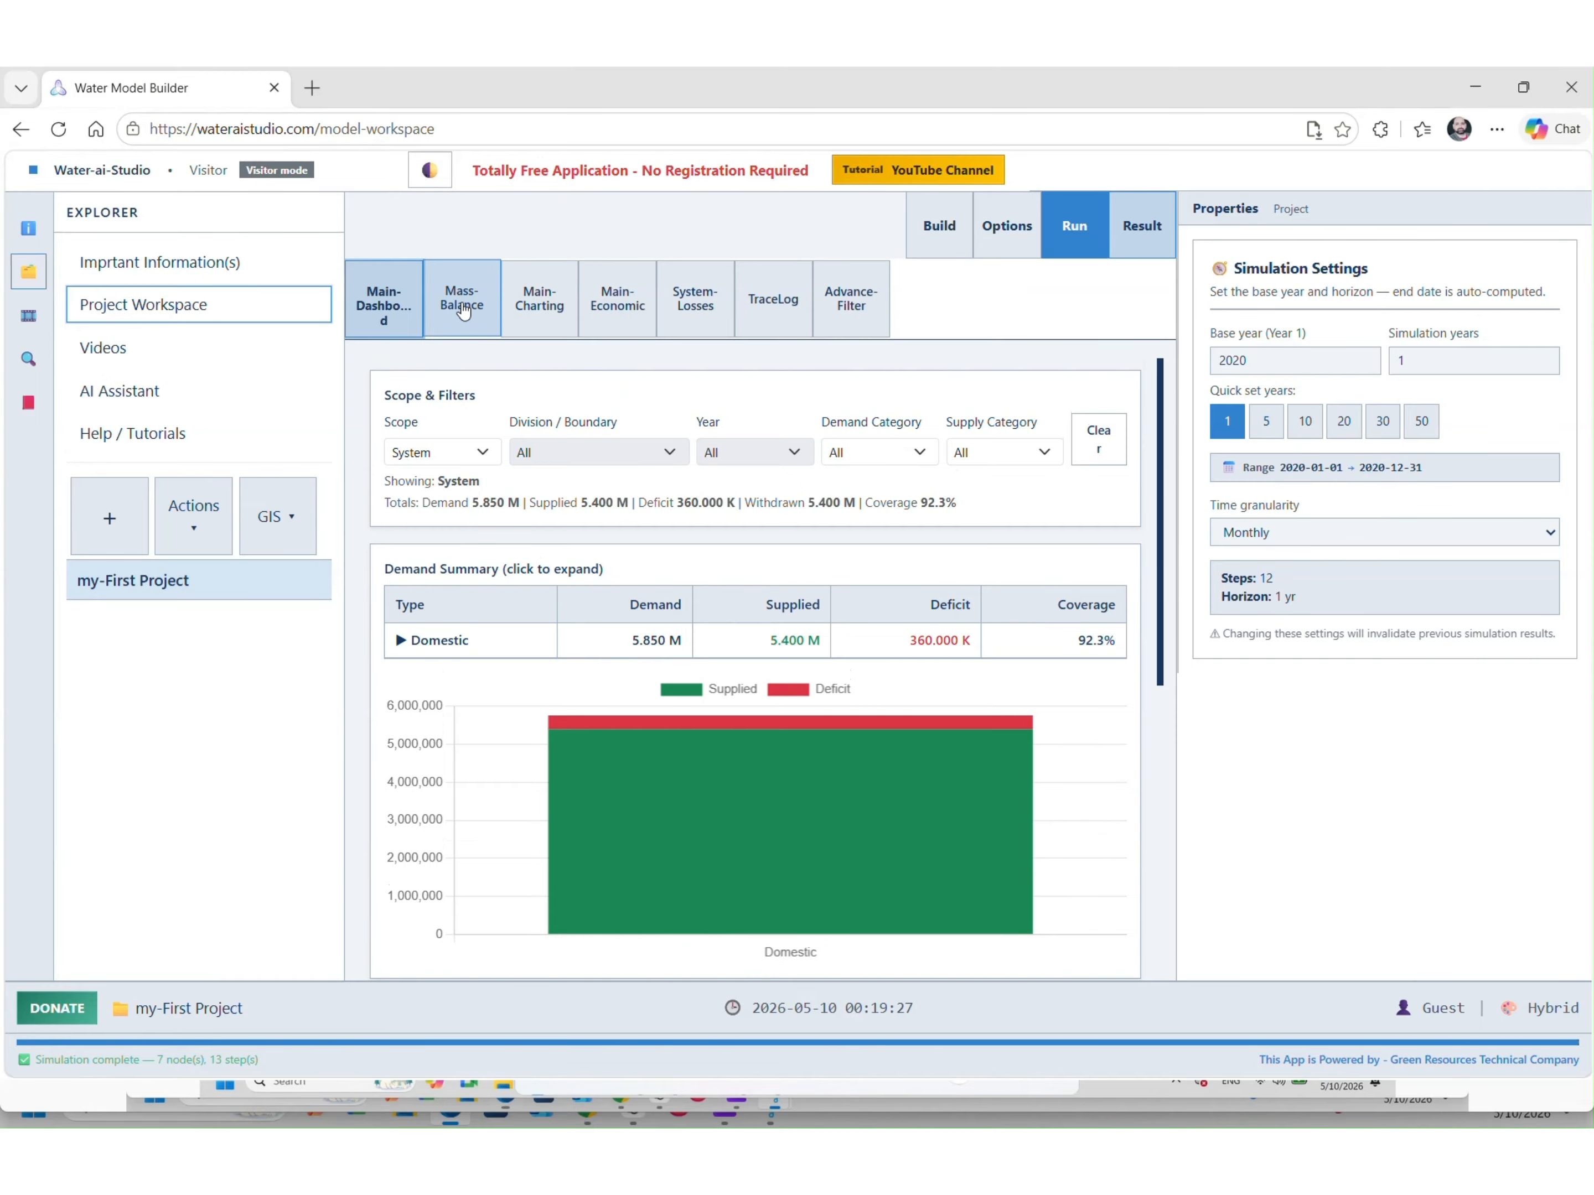
{"action": "left_click", "coordinate": [958, 249]}
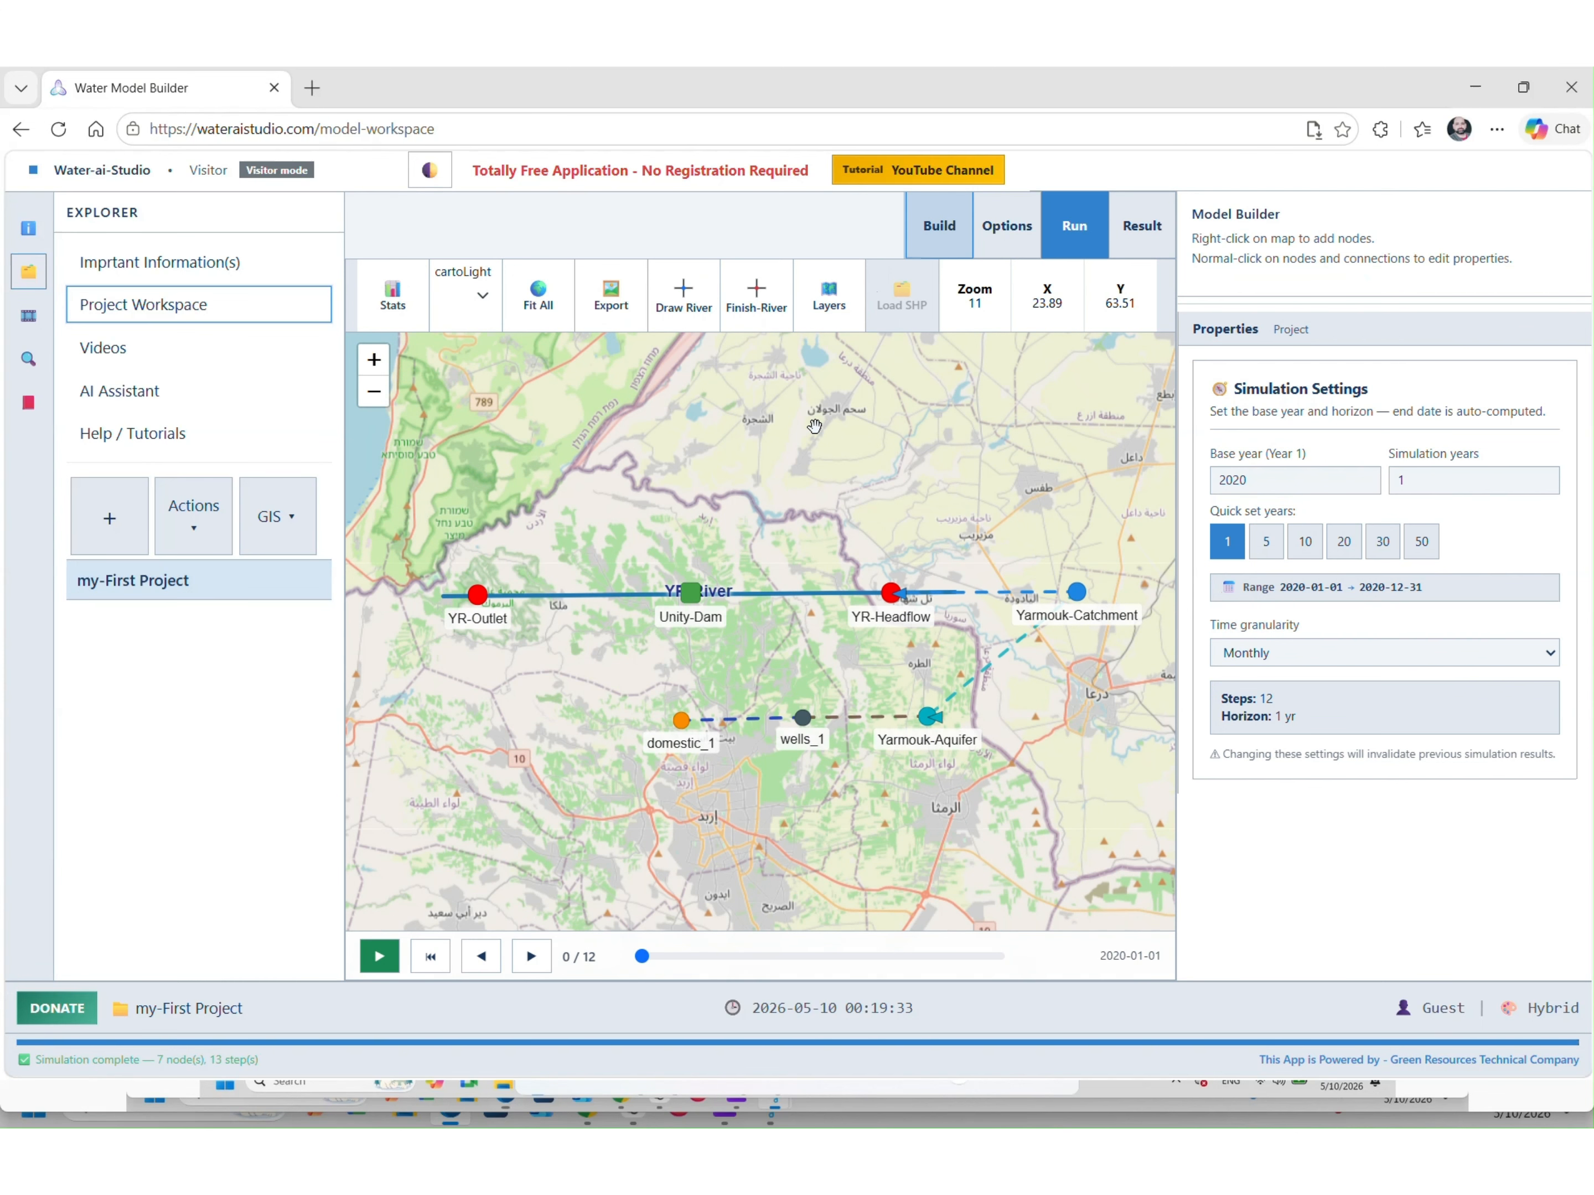
Save the project locally and play the map animation of simulated monthly link flows
{"action": "left_click", "coordinate": [200, 521]}
{"action": "left_click", "coordinate": [226, 574]}
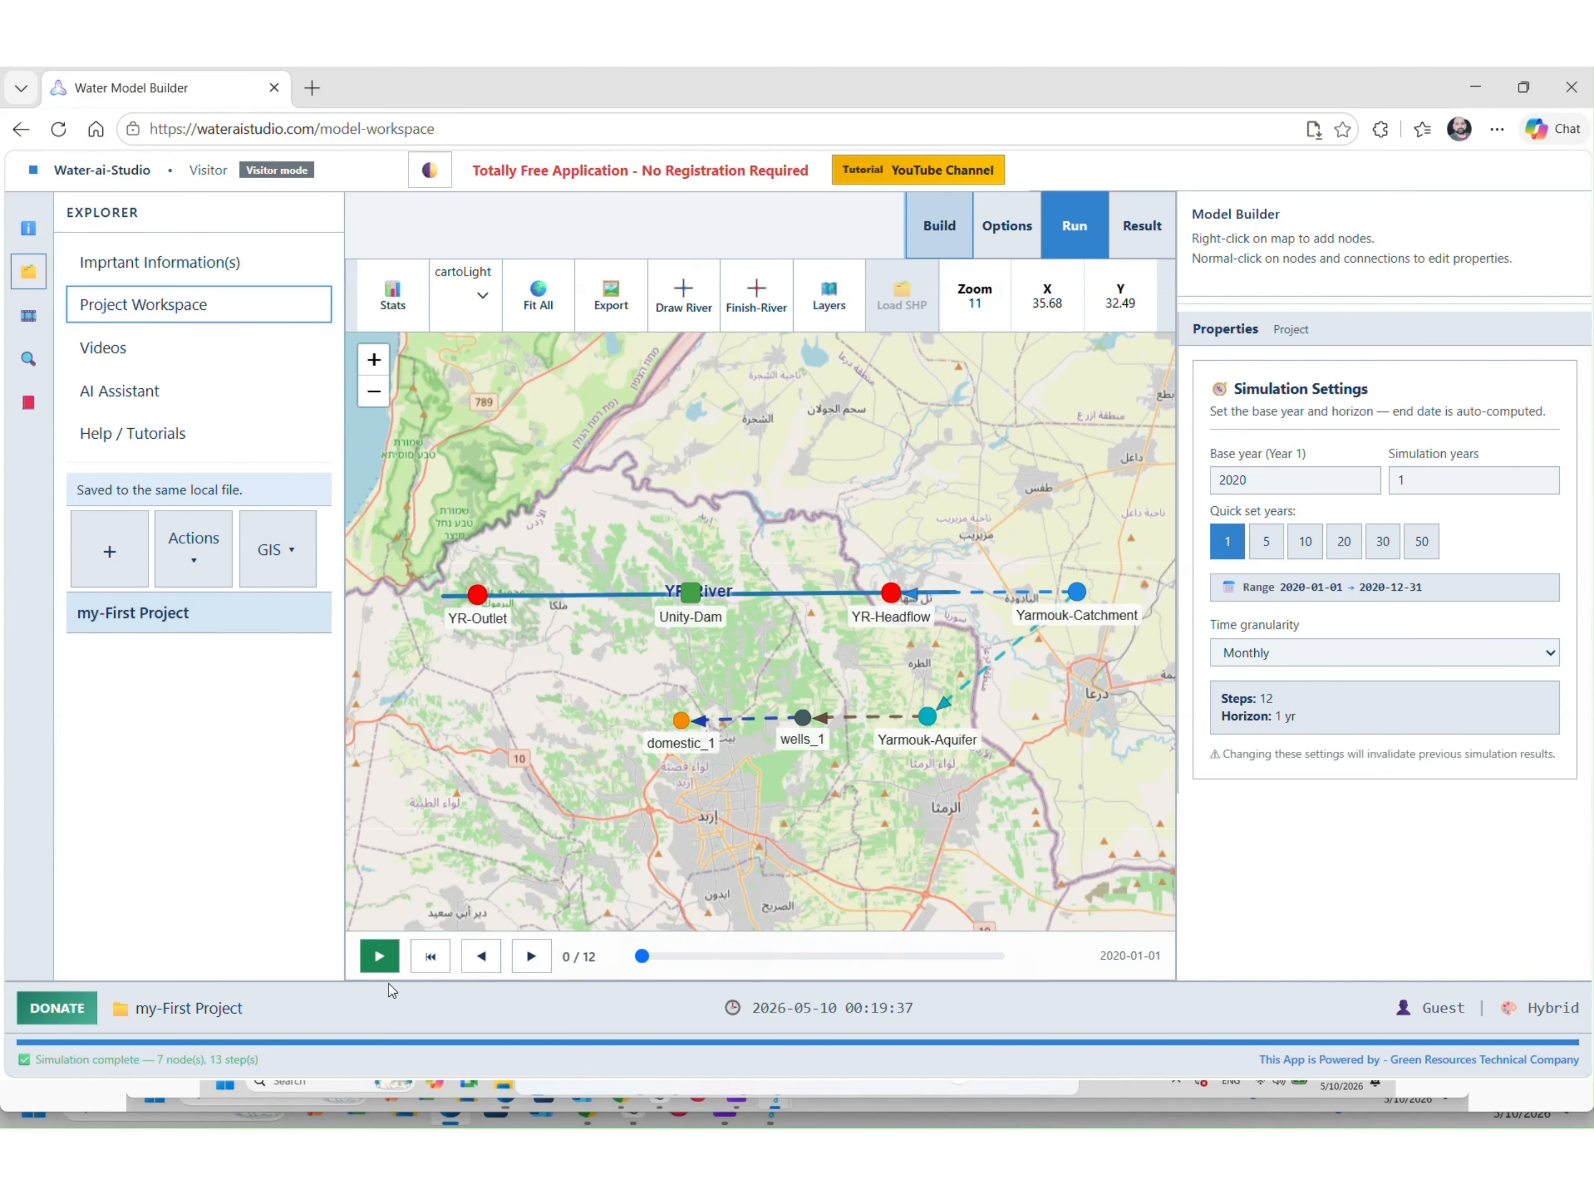
{"action": "left_click", "coordinate": [379, 956]}
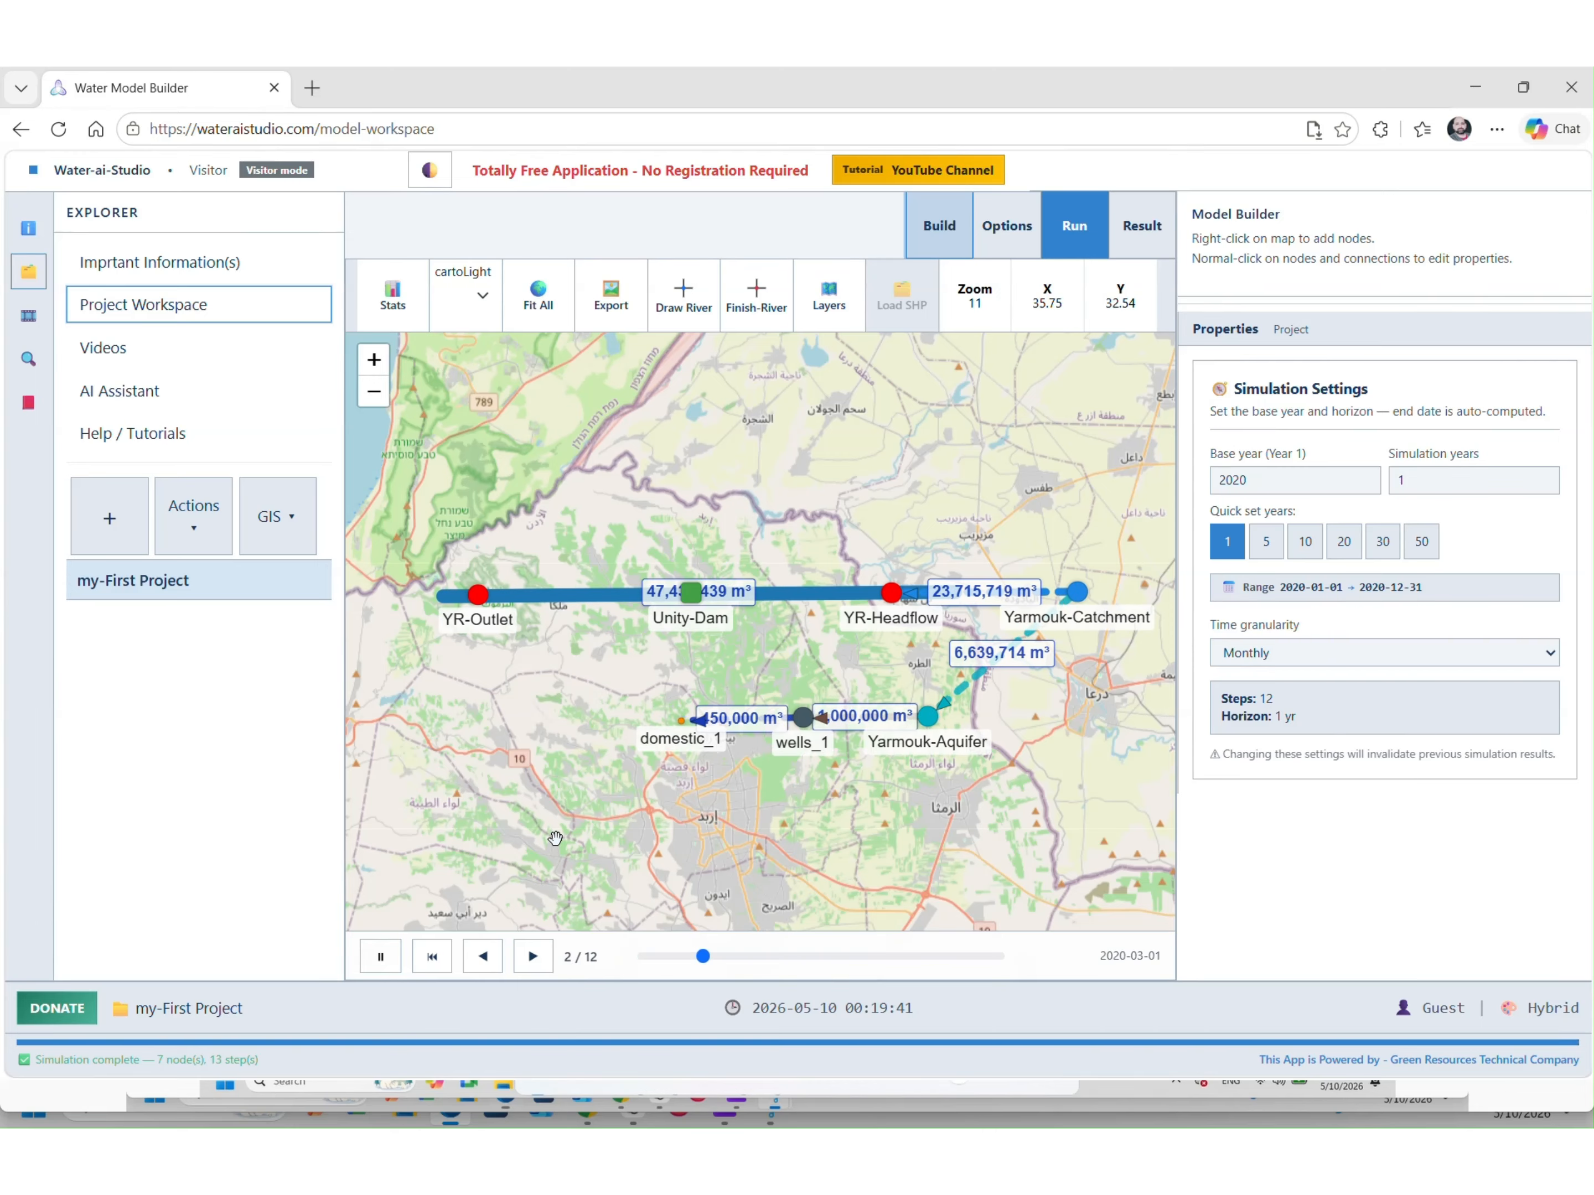